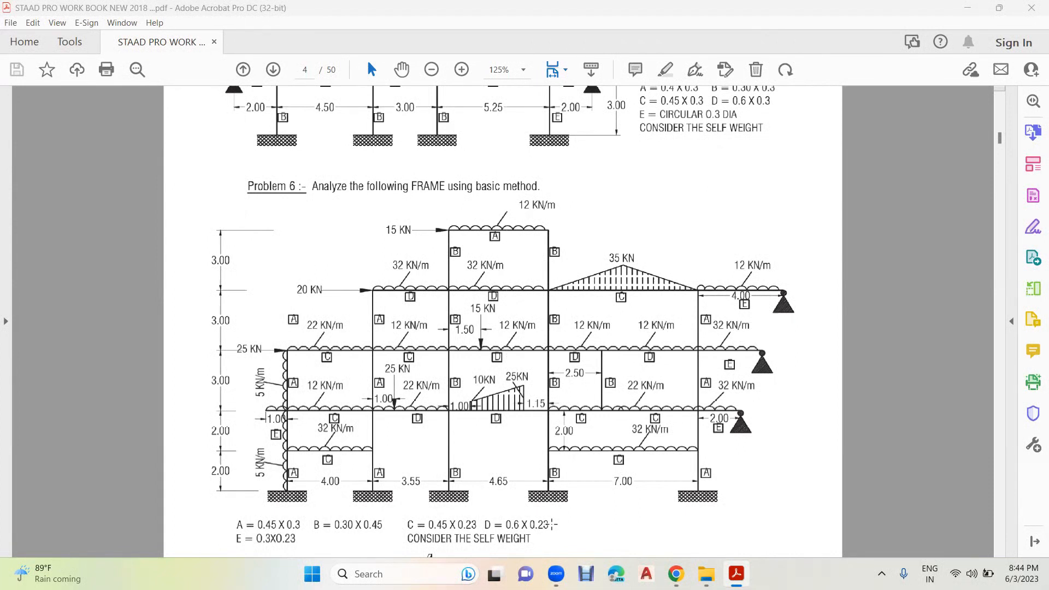
- Annotate the Problem 6 frame drawing with origin 0,0,0 at the leftmost support and the X and Y axes
{"action": "mouse_move", "coordinate": [305, 481]}
{"action": "left_mouse_down"}
{"action": "mouse_move", "coordinate": [264, 490]}
{"action": "mouse_move", "coordinate": [315, 496]}
{"action": "mouse_move", "coordinate": [306, 473]}
{"action": "mouse_move", "coordinate": [298, 478]}
{"action": "left_mouse_up"}
{"action": "mouse_move", "coordinate": [201, 499]}
{"action": "left_mouse_down"}
{"action": "mouse_move", "coordinate": [195, 516]}
{"action": "mouse_move", "coordinate": [203, 499]}
{"action": "mouse_move", "coordinate": [219, 519]}
{"action": "left_mouse_up"}
{"action": "mouse_move", "coordinate": [222, 498]}
{"action": "left_mouse_down"}
{"action": "mouse_move", "coordinate": [221, 511]}
{"action": "mouse_move", "coordinate": [241, 511]}
{"action": "mouse_move", "coordinate": [247, 488]}
{"action": "left_mouse_up"}
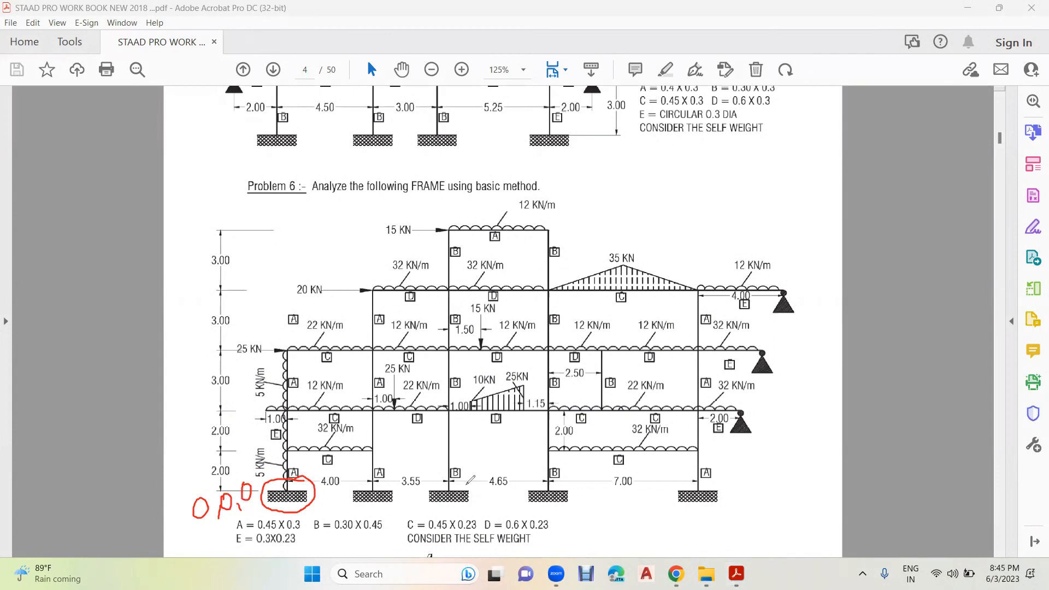
{"action": "mouse_move", "coordinate": [299, 481]}
{"action": "left_mouse_down"}
{"action": "mouse_move", "coordinate": [353, 496]}
{"action": "mouse_move", "coordinate": [758, 476]}
{"action": "mouse_move", "coordinate": [736, 495]}
{"action": "mouse_move", "coordinate": [784, 477]}
{"action": "mouse_move", "coordinate": [772, 488]}
{"action": "left_mouse_up"}
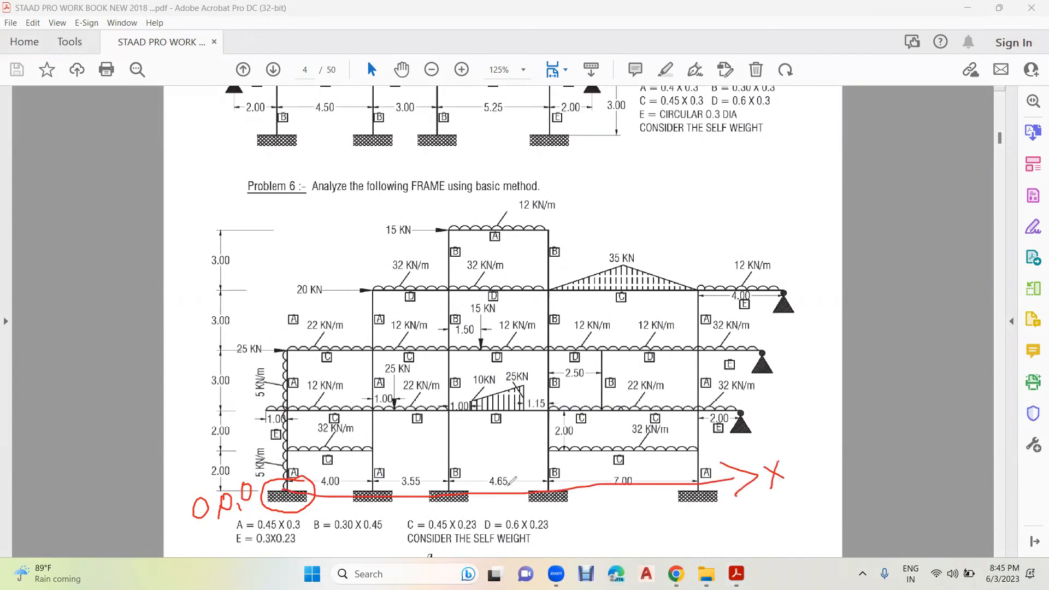
{"action": "mouse_move", "coordinate": [296, 488]}
{"action": "left_mouse_down"}
{"action": "mouse_move", "coordinate": [292, 406]}
{"action": "mouse_move", "coordinate": [247, 291]}
{"action": "left_mouse_up"}
{"action": "left_click_drag", "start_coordinate": [273, 252], "coordinate": [298, 283]}
{"action": "left_click_drag", "start_coordinate": [305, 221], "coordinate": [321, 299]}
{"action": "left_click_drag", "start_coordinate": [334, 239], "coordinate": [320, 298]}
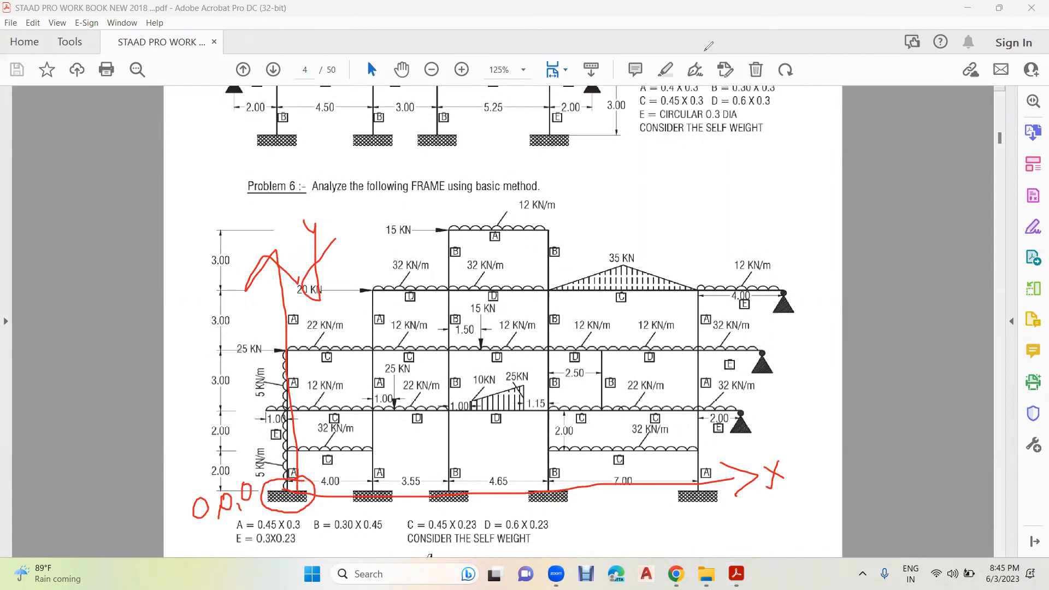
{"action": "left_click", "coordinate": [705, 51]}
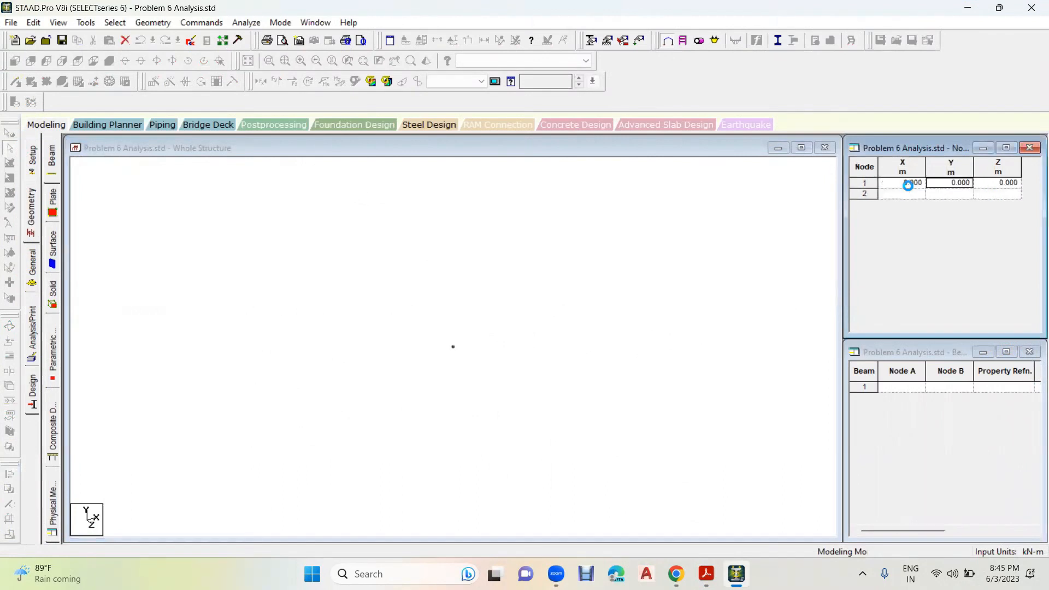
- In STAAD.Pro, select the node at the origin and open Translational Repeat for it
{"action": "left_click", "coordinate": [500, 307]}
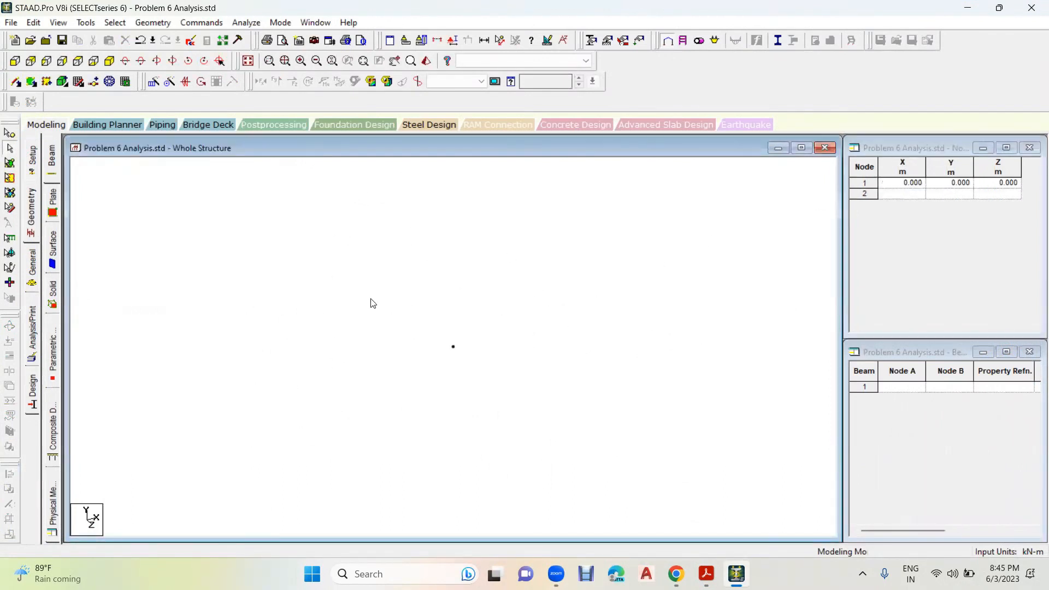
{"action": "left_click", "coordinate": [10, 133]}
{"action": "left_click_drag", "start_coordinate": [411, 309], "coordinate": [498, 416]}
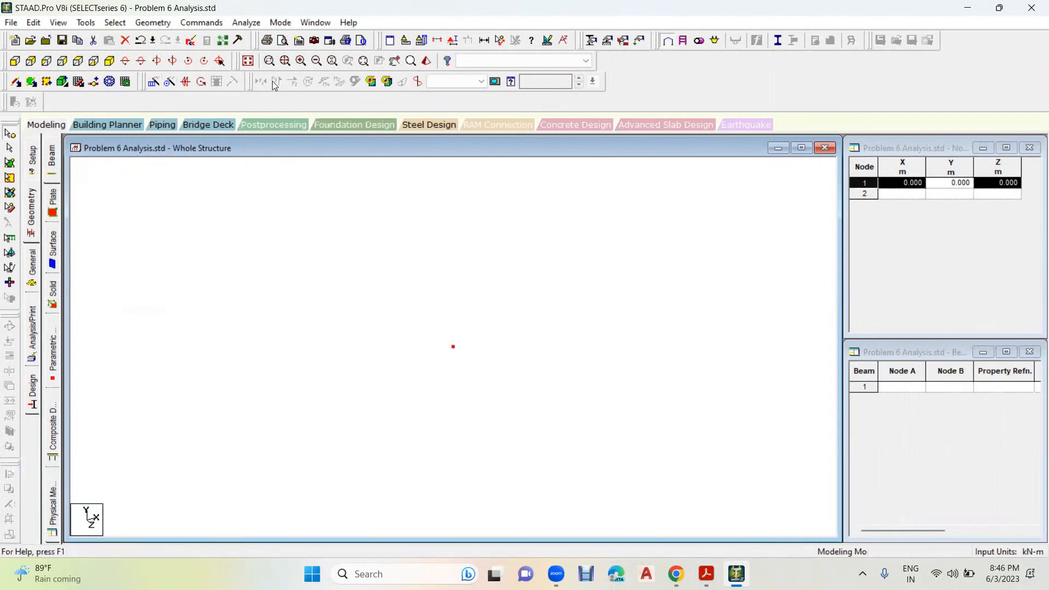
{"action": "left_click_drag", "start_coordinate": [141, 73], "coordinate": [163, 99]}
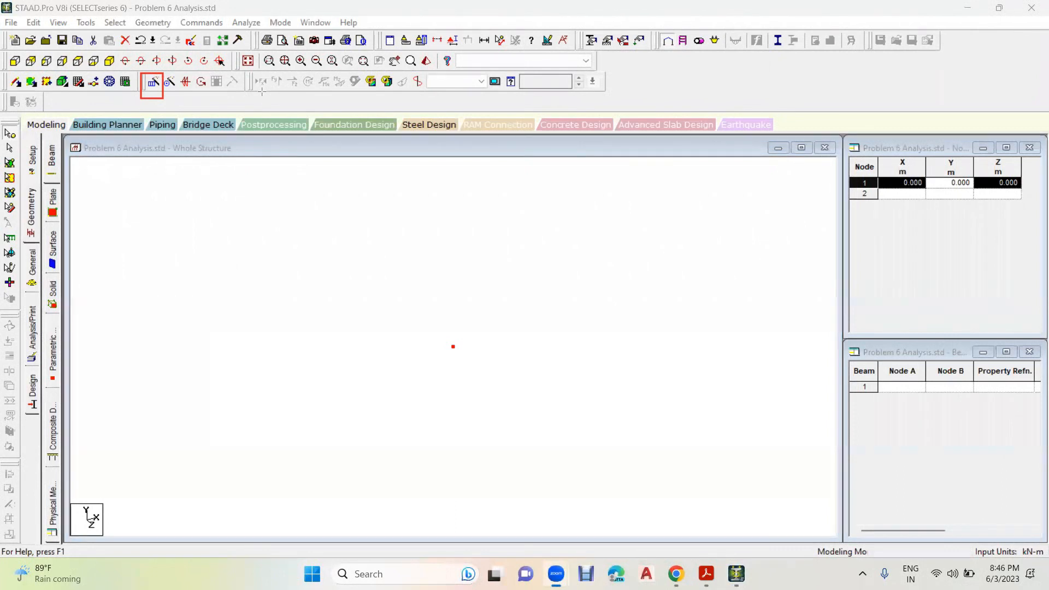
{"action": "left_click", "coordinate": [165, 23]}
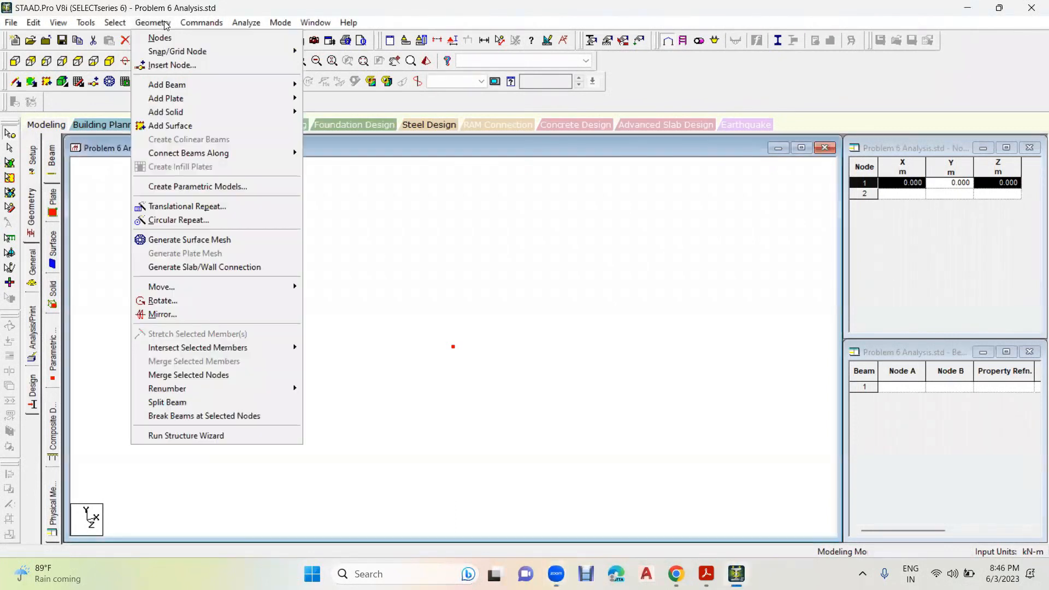
{"action": "left_click", "coordinate": [186, 207]}
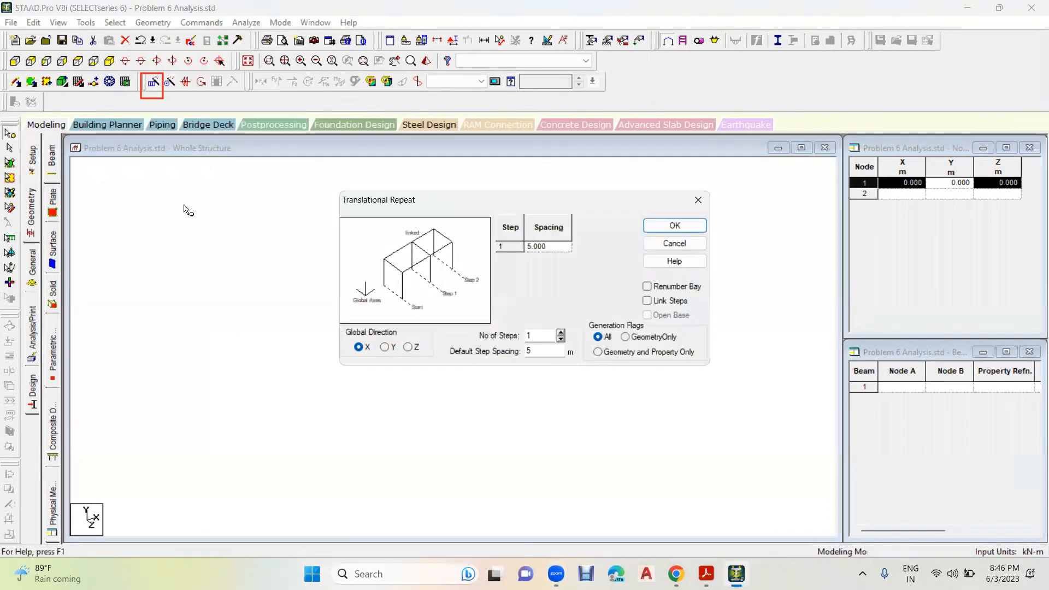
{"action": "left_click_drag", "start_coordinate": [492, 203], "coordinate": [492, 152]}
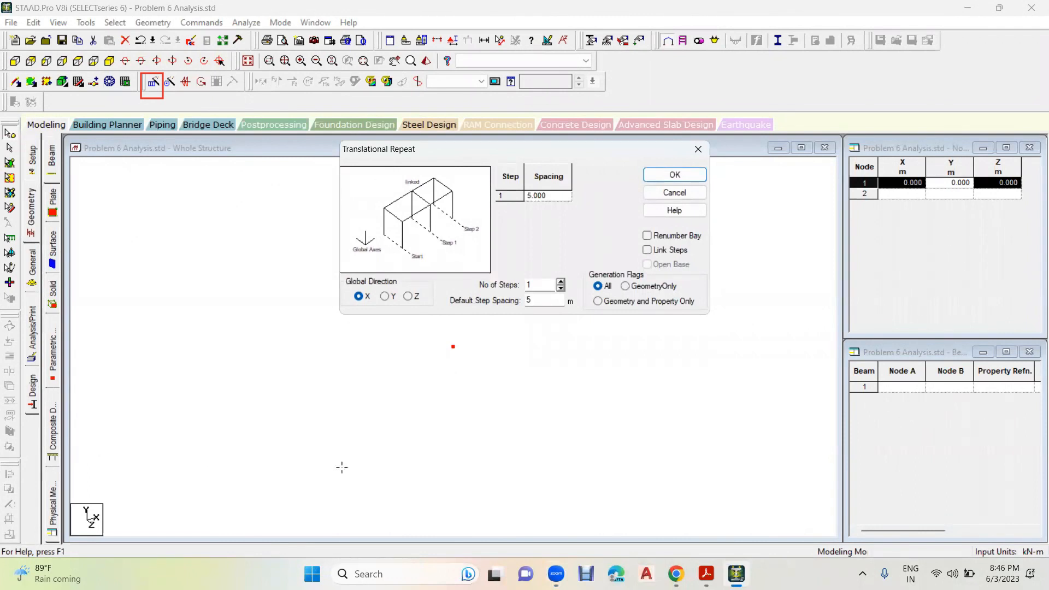
- Switch to the Google Meet call and admit the waiting participant
{"action": "key", "text": "alt+Tab"}
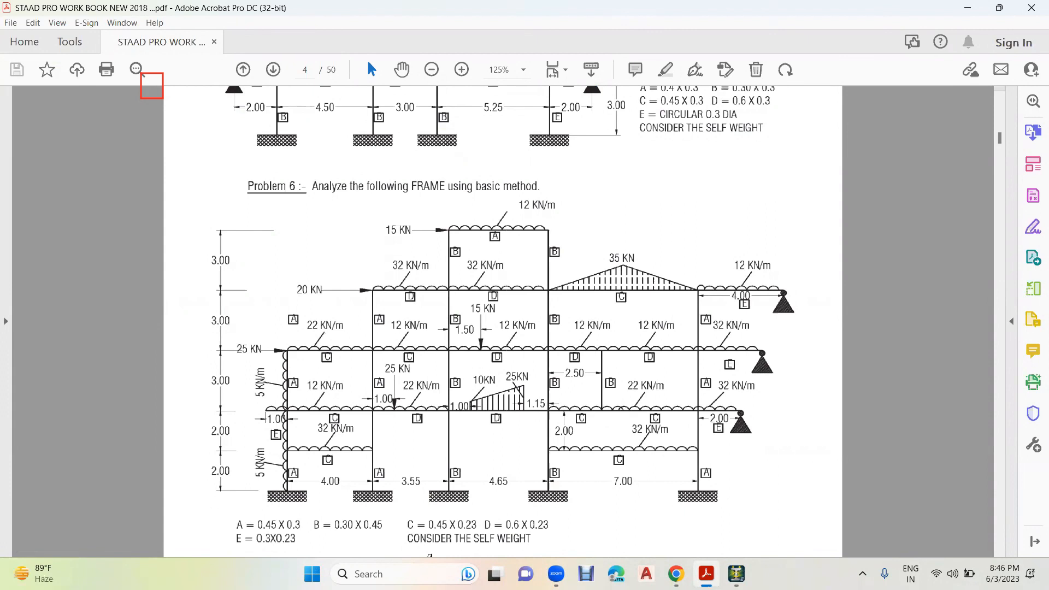
{"action": "mouse_move", "coordinate": [677, 574]}
{"action": "left_click", "coordinate": [612, 503]}
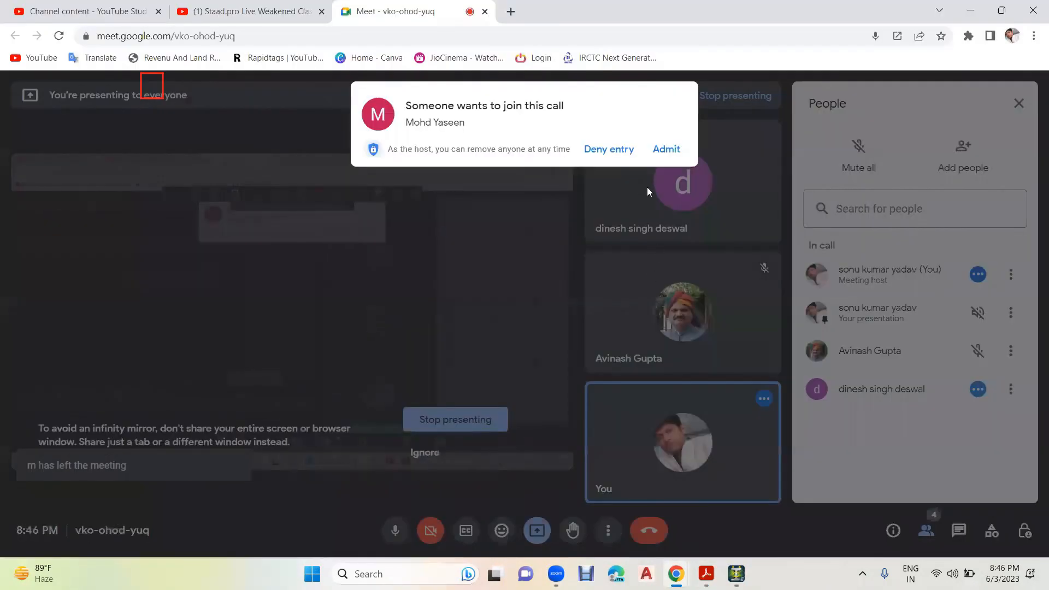
{"action": "left_click", "coordinate": [658, 156]}
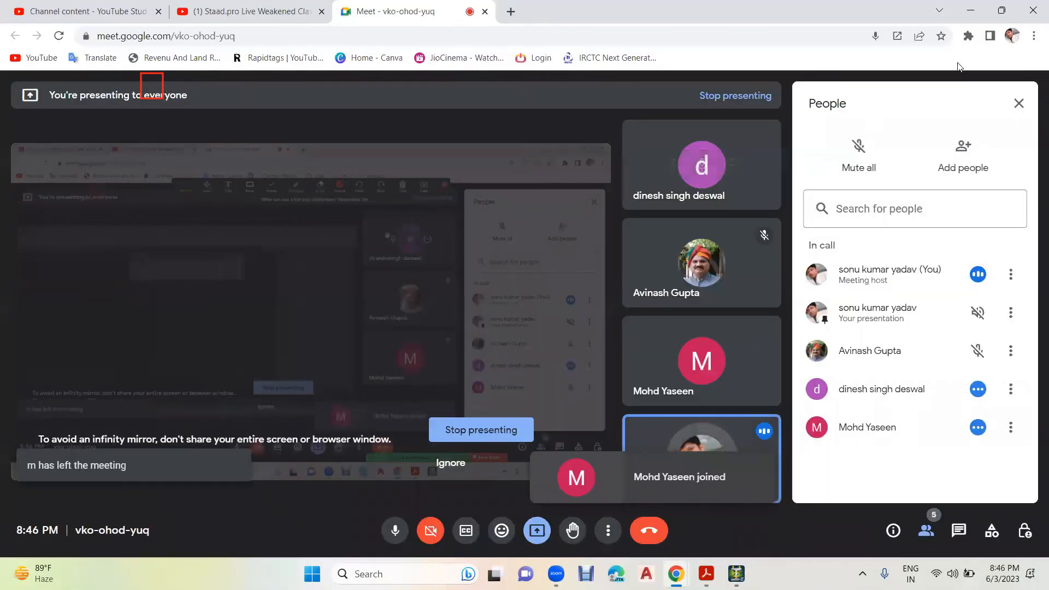
{"action": "left_click", "coordinate": [972, 11]}
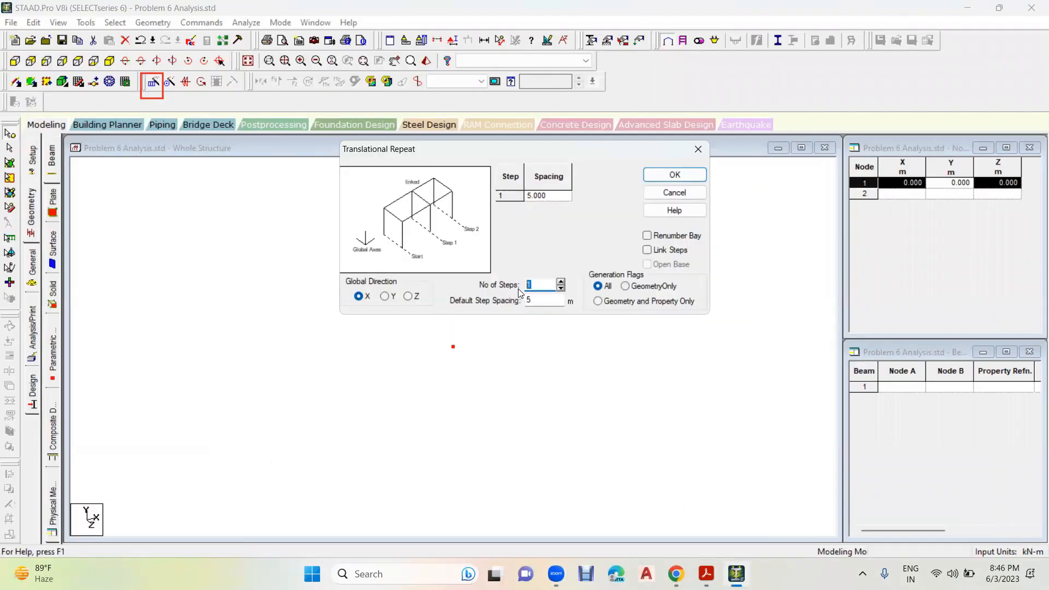
- Repeat the origin node along X in 4 steps with spacings of 4, 3.55, 4.65 and 7 m
{"action": "type", "text": "4"}
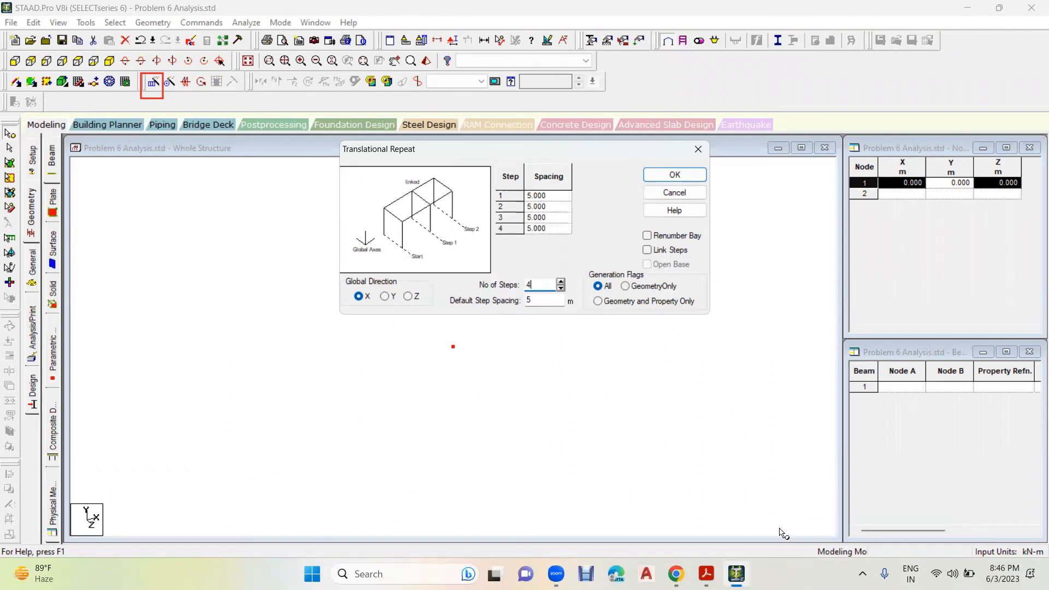
{"action": "key", "text": "alt+Tab"}
{"action": "left_click", "coordinate": [555, 199]}
{"action": "type", "text": "4"}
{"action": "left_click", "coordinate": [557, 207]}
{"action": "type", "text": "3.55"}
{"action": "left_click", "coordinate": [558, 218]}
{"action": "type", "text": "4.65"}
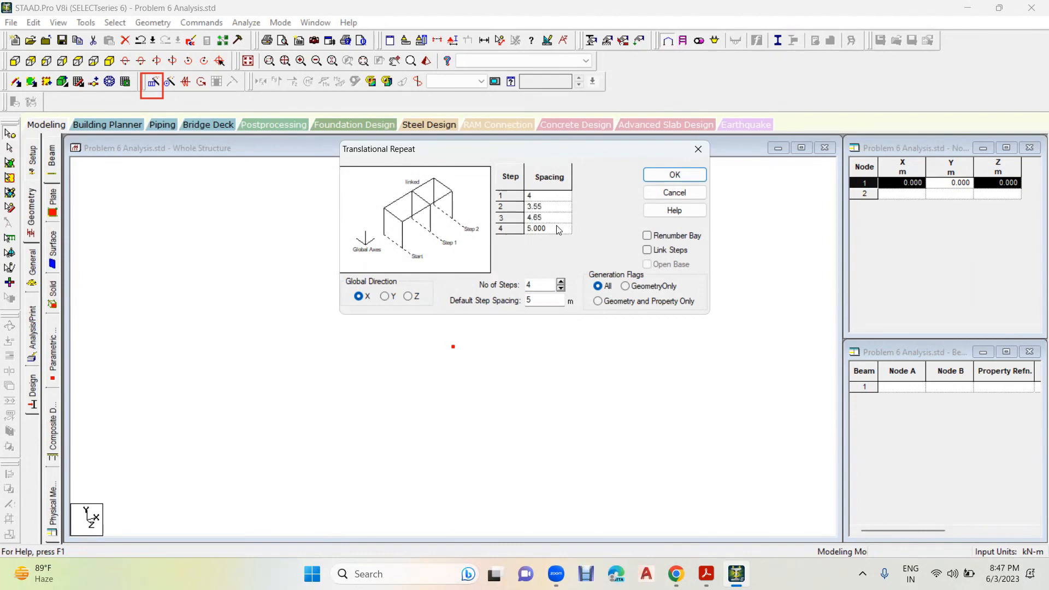
{"action": "left_click", "coordinate": [558, 230]}
{"action": "type", "text": "7"}
{"action": "left_click", "coordinate": [707, 574]}
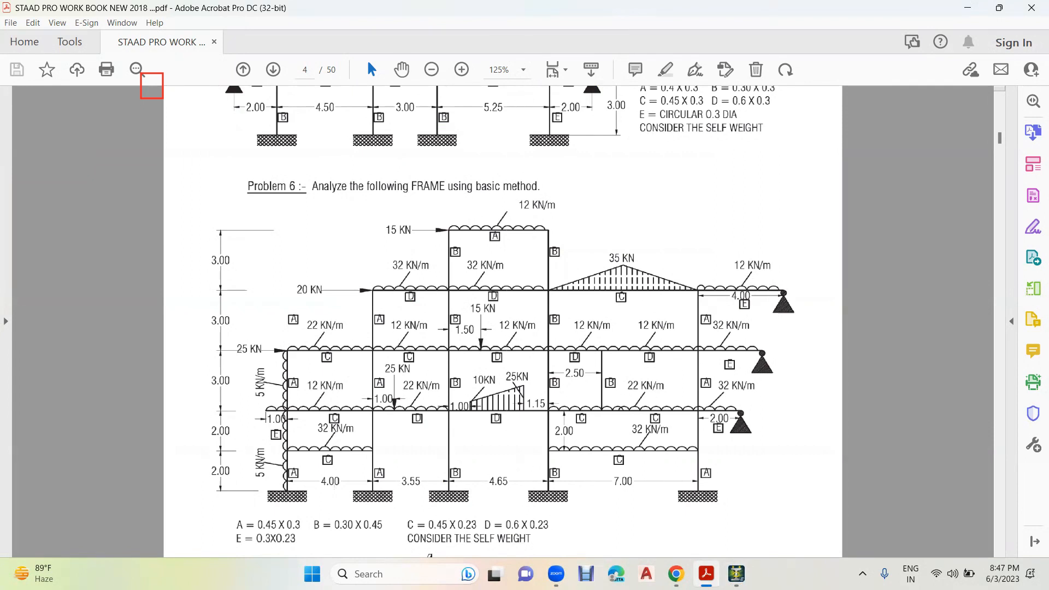
{"action": "key", "text": "alt+Tab"}
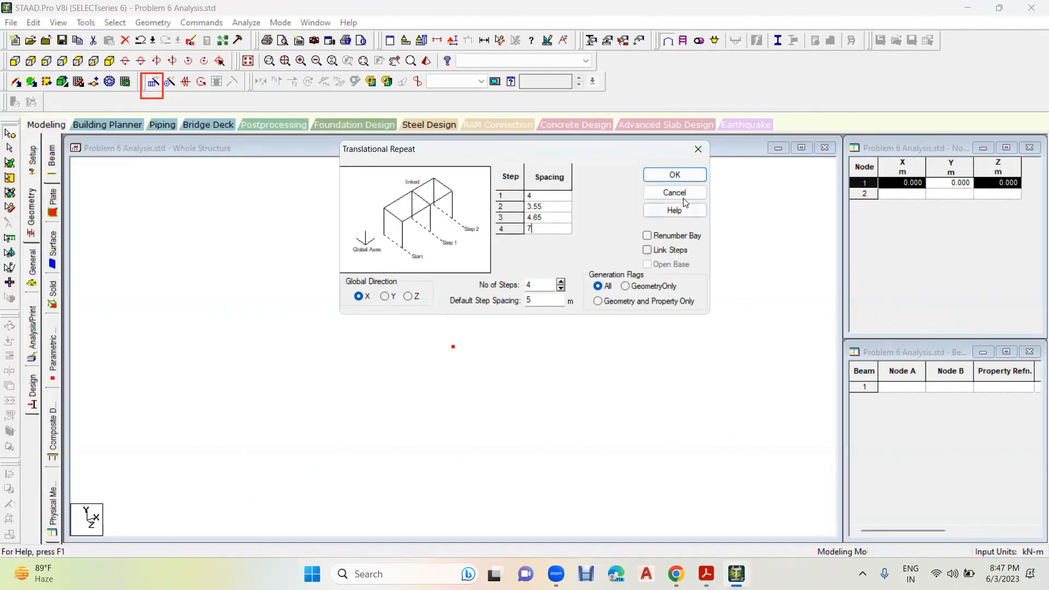
{"action": "left_click", "coordinate": [553, 207]}
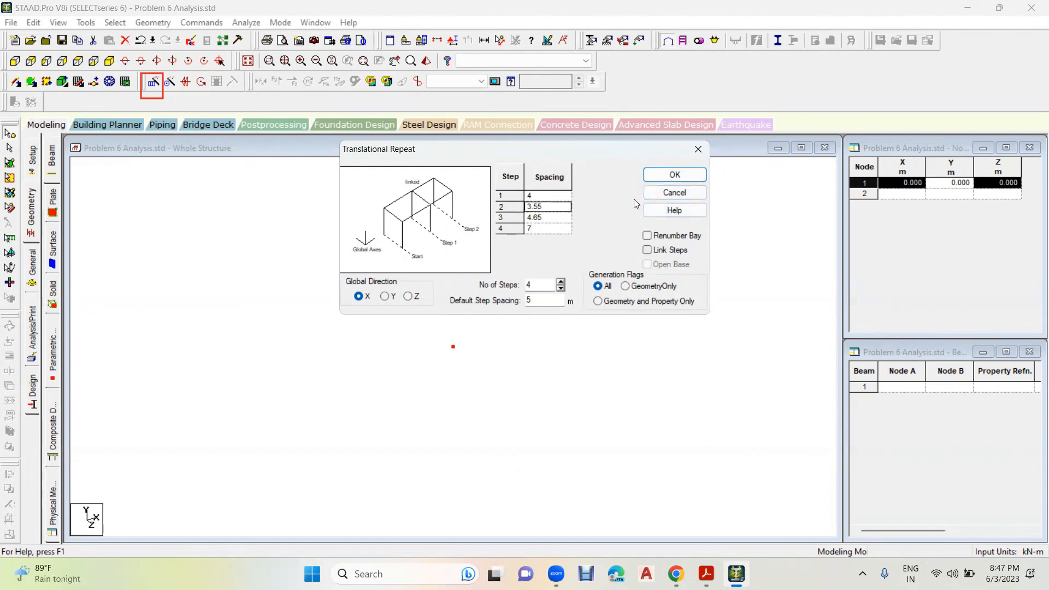
{"action": "left_click", "coordinate": [673, 175]}
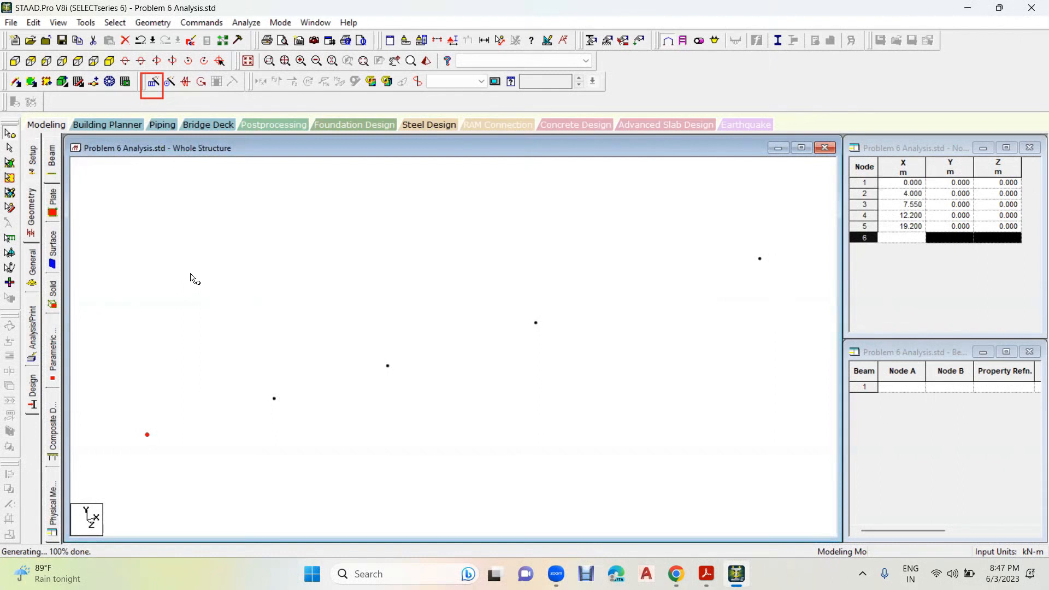
- Show the base nodes in front view and check the storey heights in the Problem 6 drawing in Acrobat
{"action": "left_click", "coordinate": [15, 60]}
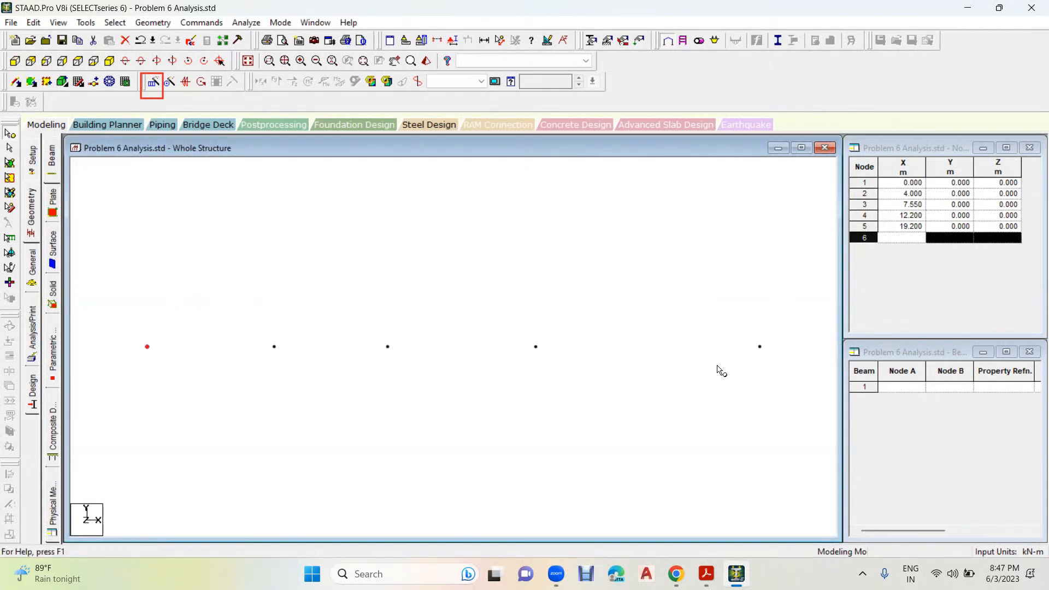
{"action": "left_click", "coordinate": [663, 392]}
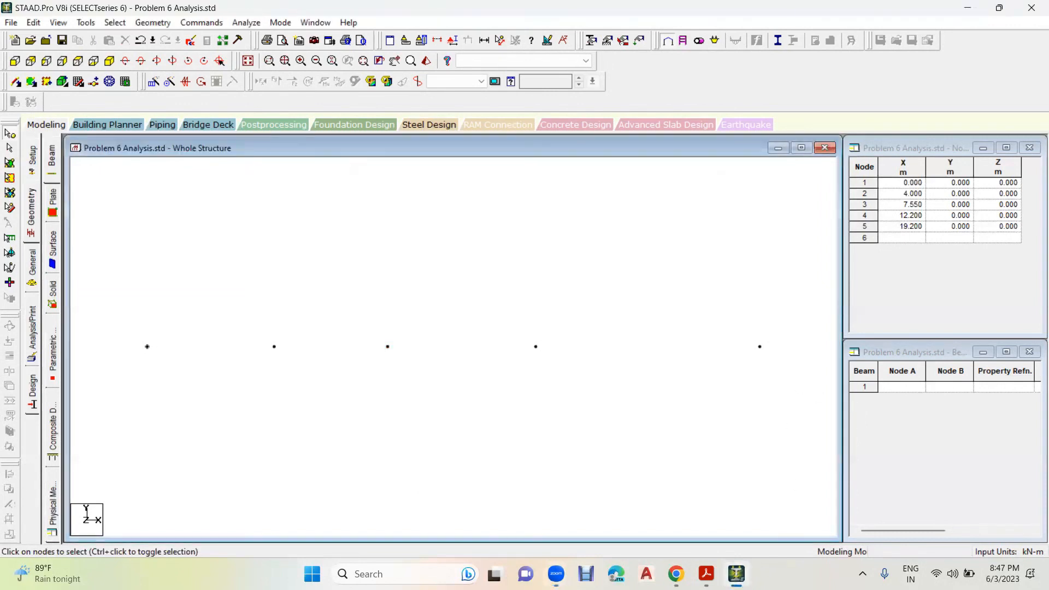
{"action": "left_click", "coordinate": [706, 573]}
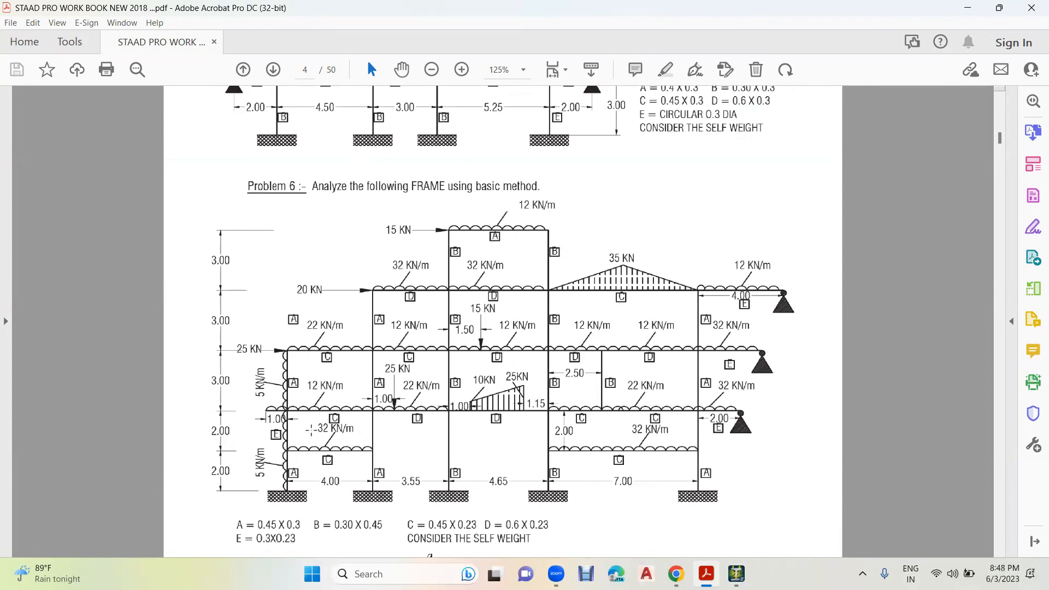
{"action": "left_click", "coordinate": [737, 572]}
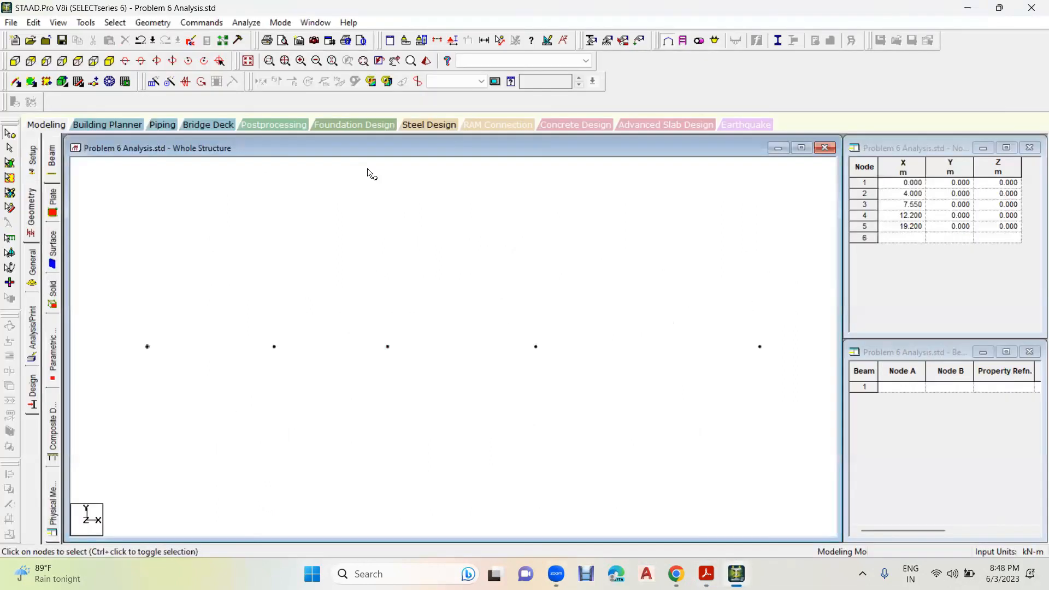
- Repeat all five base nodes along Y in 2 linked steps of 4 and 3 m to generate the columns
{"action": "left_click_drag", "start_coordinate": [800, 331], "coordinate": [141, 389]}
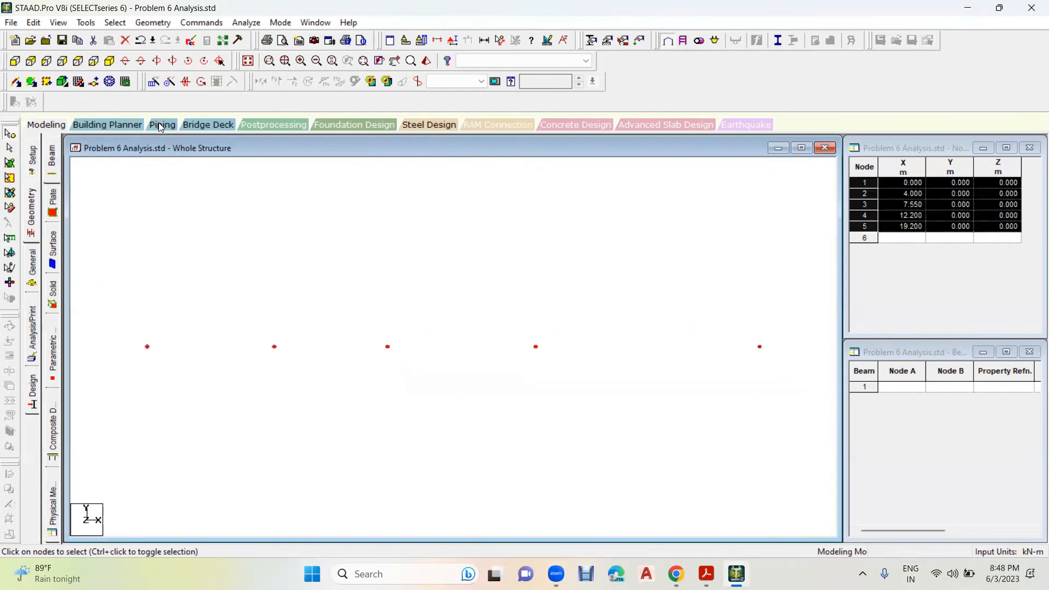
{"action": "left_click", "coordinate": [154, 83]}
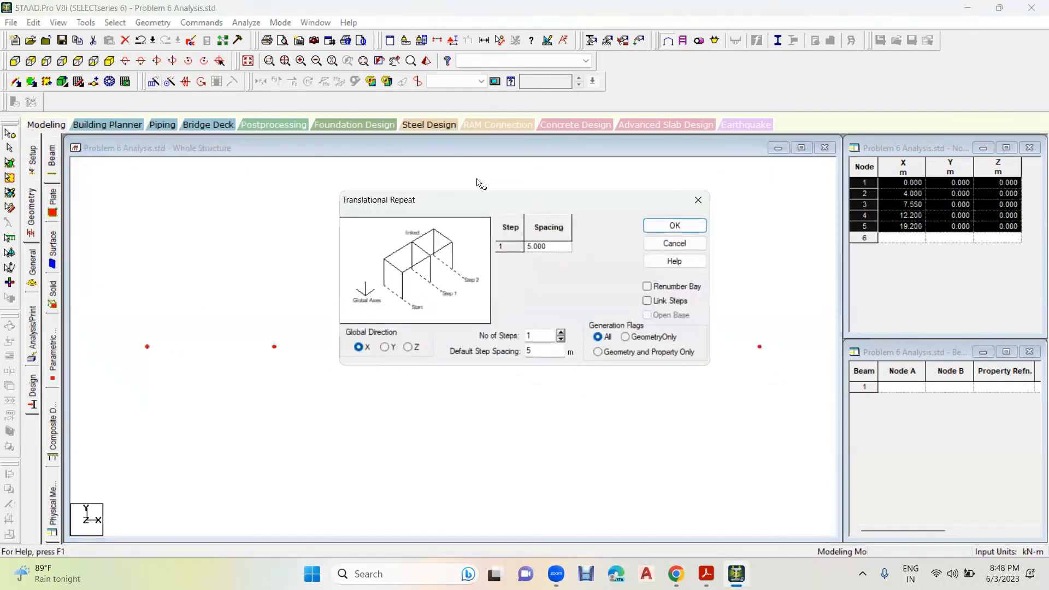
{"action": "left_click_drag", "start_coordinate": [471, 200], "coordinate": [418, 118]}
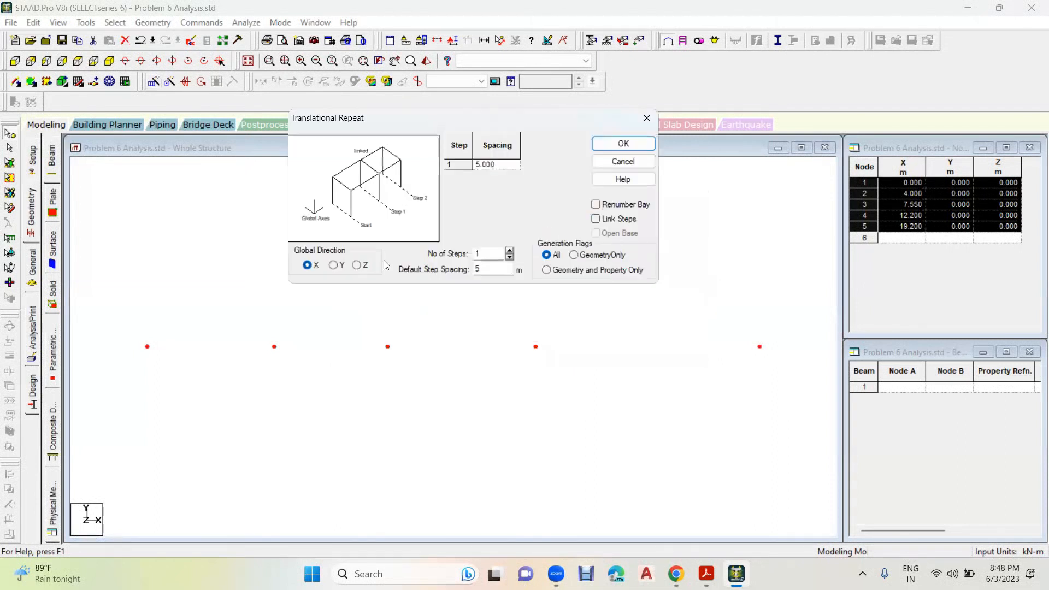
{"action": "left_click", "coordinate": [336, 266]}
{"action": "double_click", "coordinate": [490, 252]}
{"action": "type", "text": "2"}
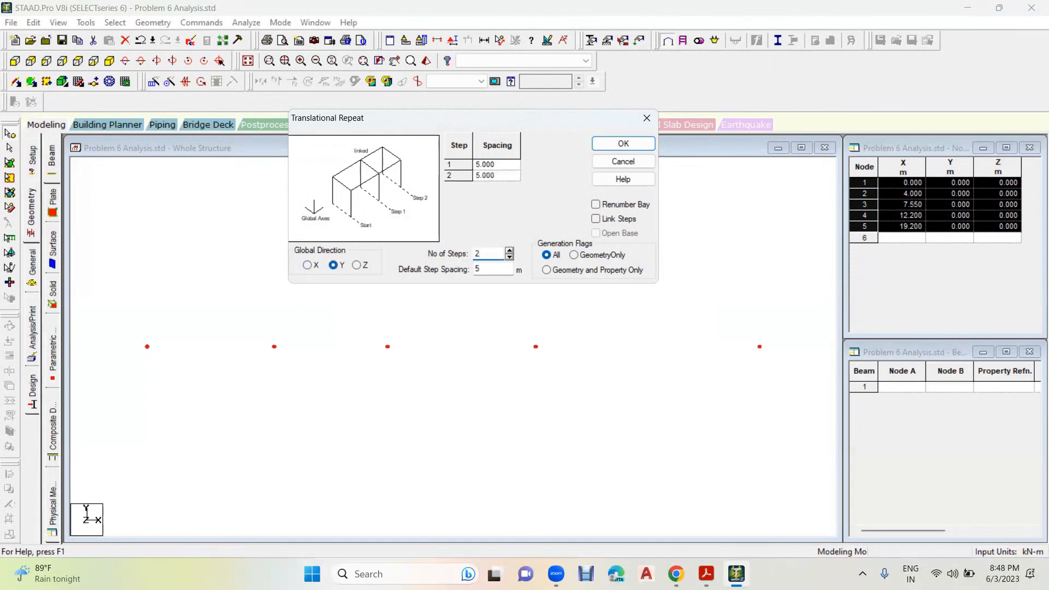
{"action": "left_click", "coordinate": [514, 166]}
{"action": "type", "text": "4"}
{"action": "left_click", "coordinate": [508, 175]}
{"action": "type", "text": "3"}
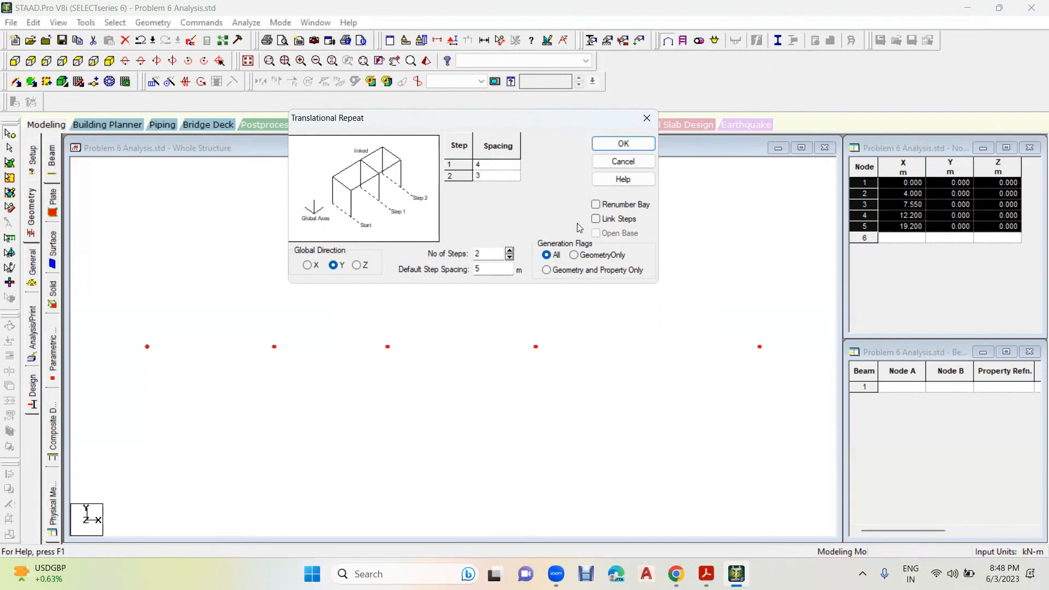
{"action": "left_click", "coordinate": [597, 223]}
{"action": "left_click", "coordinate": [628, 144]}
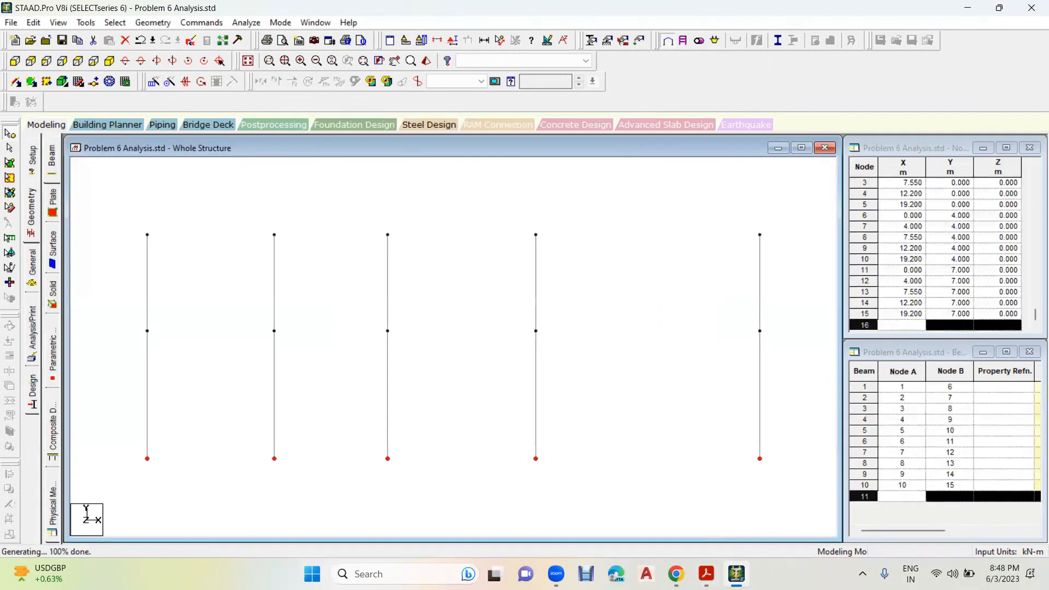
- Mark the 4 m level beams of the first and last bays on the Problem 6 drawing, with arrows to the beams below
{"action": "left_click", "coordinate": [707, 574]}
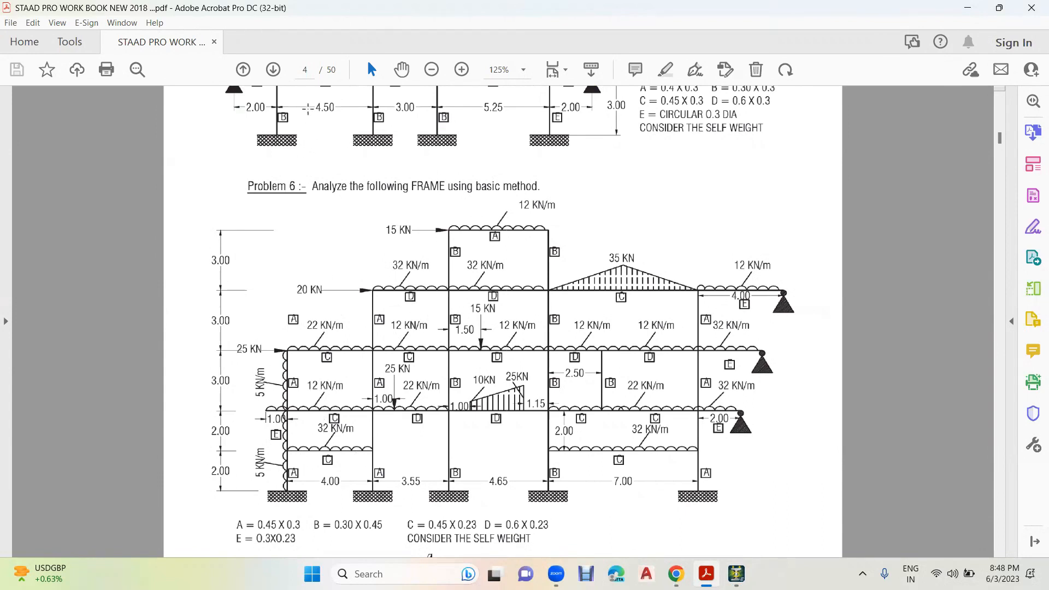
{"action": "mouse_move", "coordinate": [380, 403]}
{"action": "left_mouse_down"}
{"action": "mouse_move", "coordinate": [299, 389]}
{"action": "mouse_move", "coordinate": [312, 425]}
{"action": "mouse_move", "coordinate": [380, 405]}
{"action": "left_mouse_up"}
{"action": "mouse_move", "coordinate": [726, 398]}
{"action": "left_mouse_down"}
{"action": "mouse_move", "coordinate": [592, 390]}
{"action": "mouse_move", "coordinate": [611, 425]}
{"action": "left_mouse_up"}
{"action": "mouse_move", "coordinate": [685, 394]}
{"action": "left_mouse_down"}
{"action": "mouse_move", "coordinate": [611, 425]}
{"action": "mouse_move", "coordinate": [627, 445]}
{"action": "mouse_move", "coordinate": [619, 440]}
{"action": "left_mouse_up"}
{"action": "left_click_drag", "start_coordinate": [343, 411], "coordinate": [336, 442]}
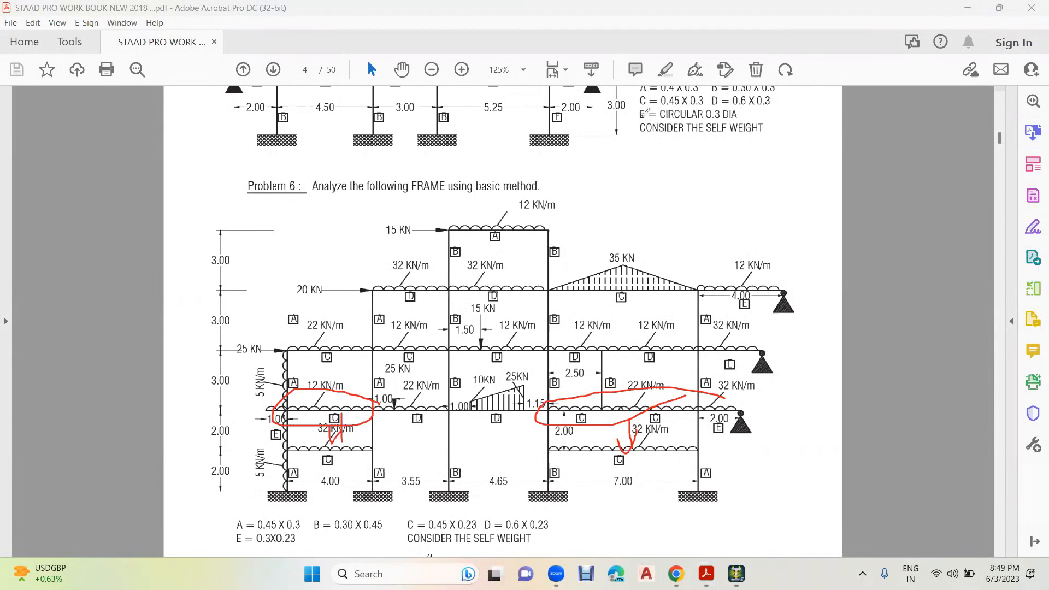
{"action": "left_click", "coordinate": [365, 105]}
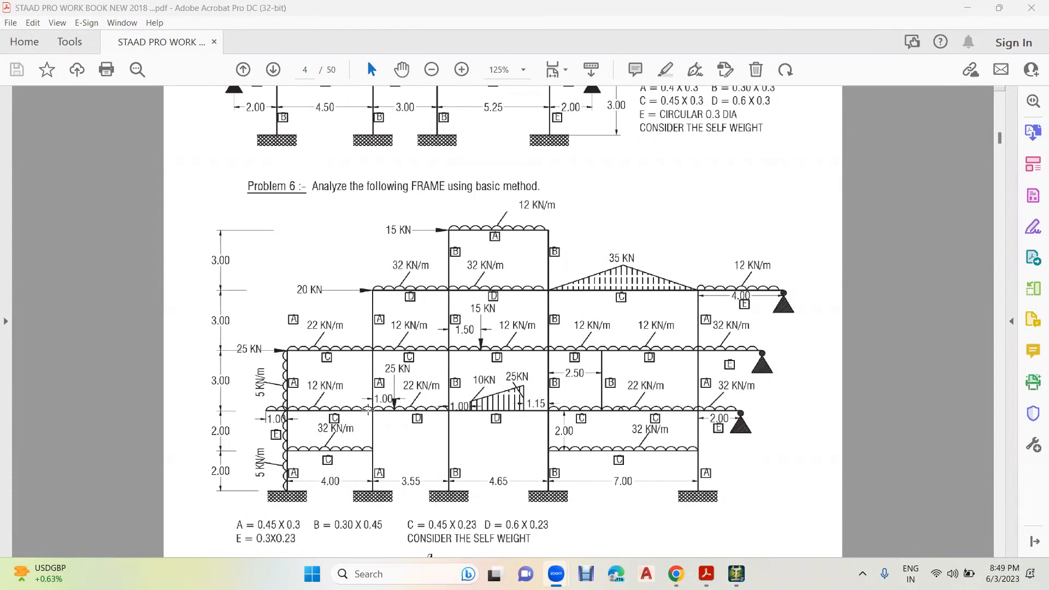
- In STAAD.Pro, repeat the four 7 m level nodes from X = 4 m to 19.2 m along Y in one linked 3 m step
{"action": "key", "text": "alt+Tab"}
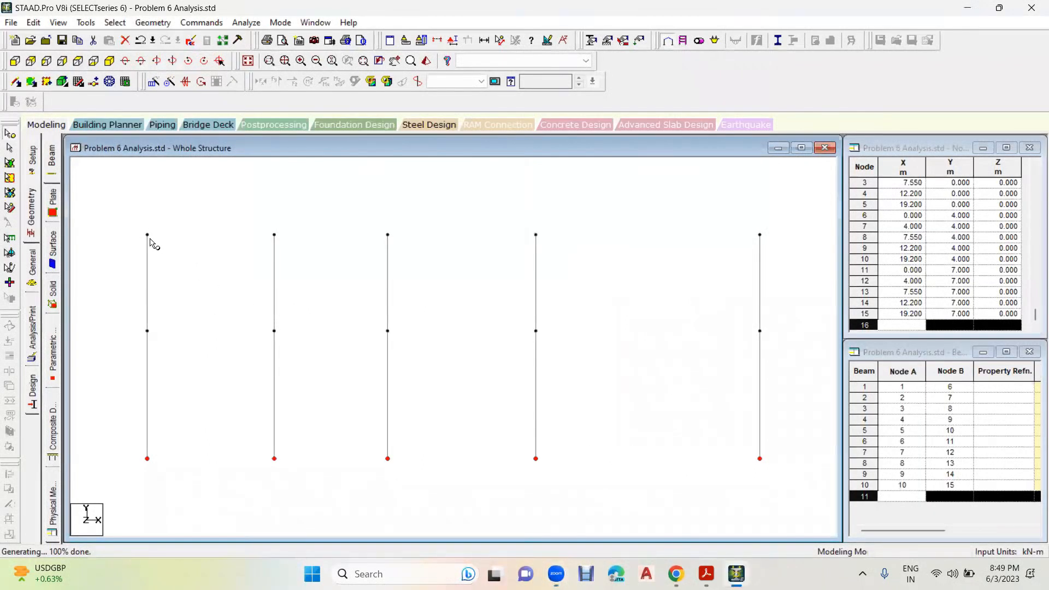
{"action": "left_click_drag", "start_coordinate": [252, 215], "coordinate": [770, 241]}
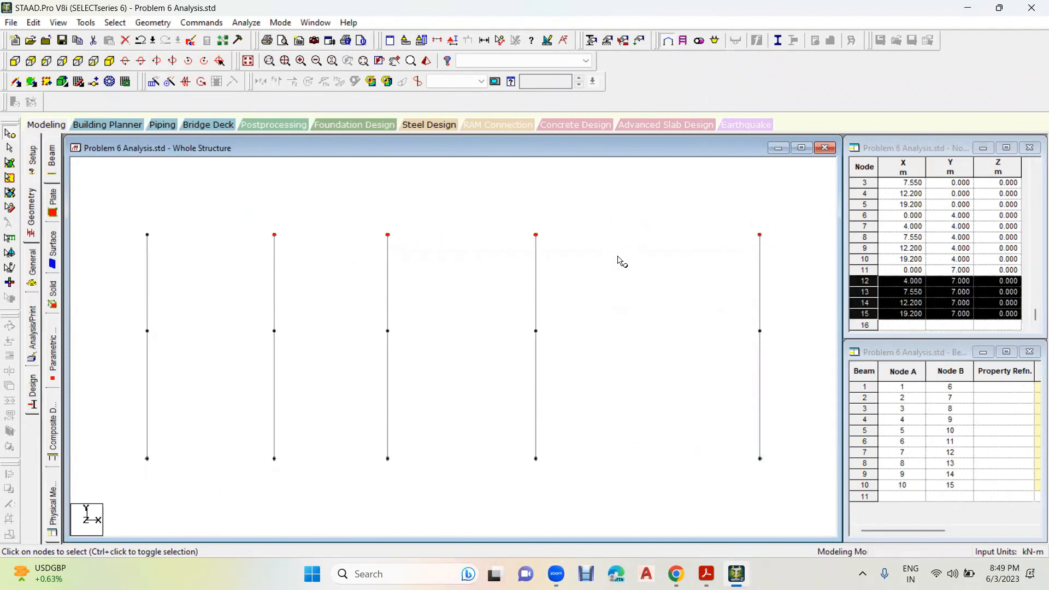
{"action": "left_click", "coordinate": [154, 83]}
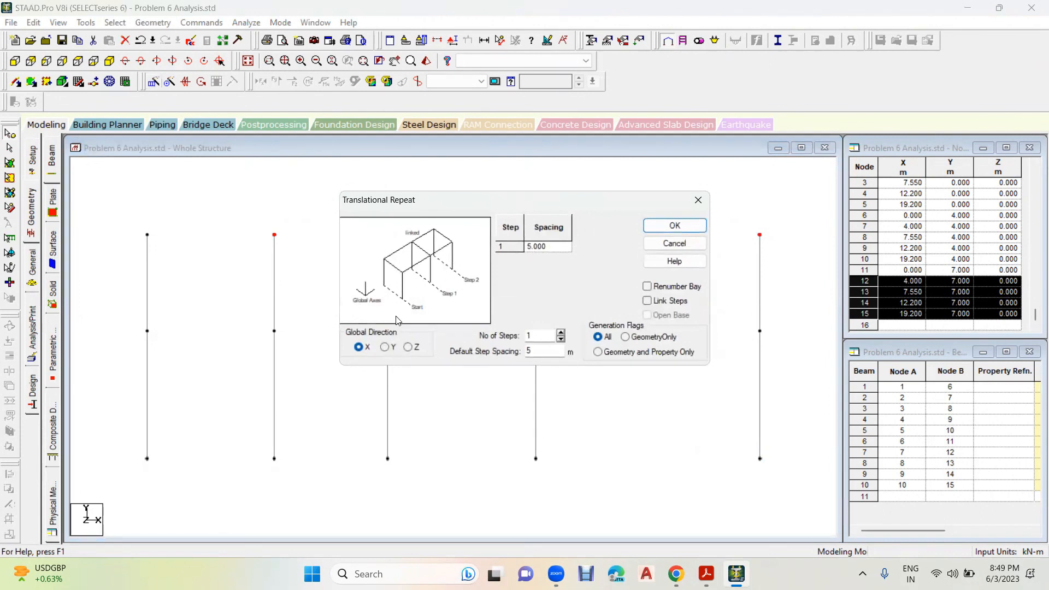
{"action": "left_click", "coordinate": [386, 348]}
{"action": "left_click_drag", "start_coordinate": [556, 352], "coordinate": [479, 354]}
{"action": "left_click", "coordinate": [668, 301]}
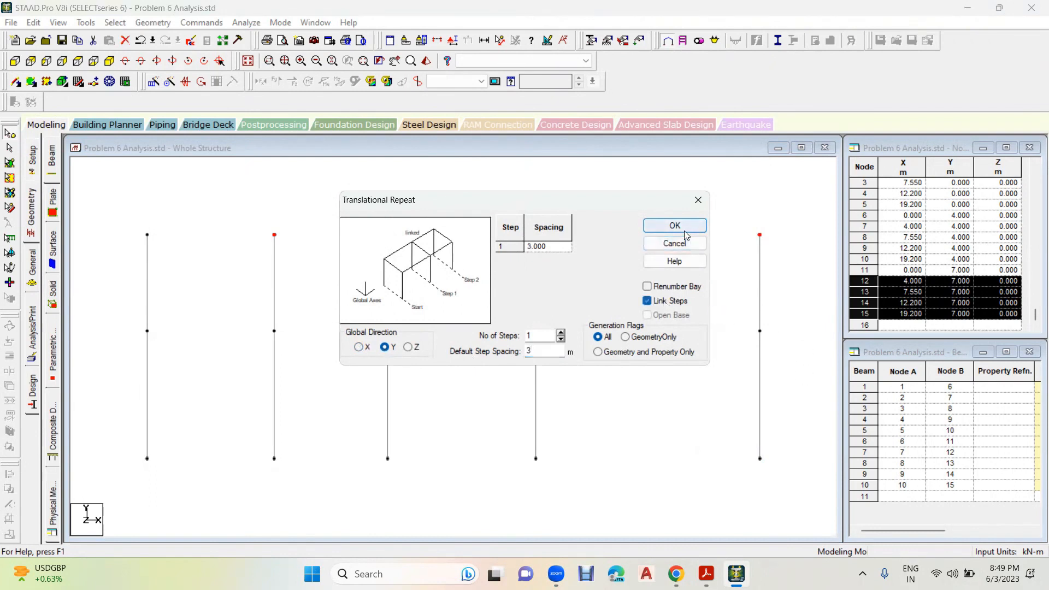
{"action": "left_click", "coordinate": [683, 227]}
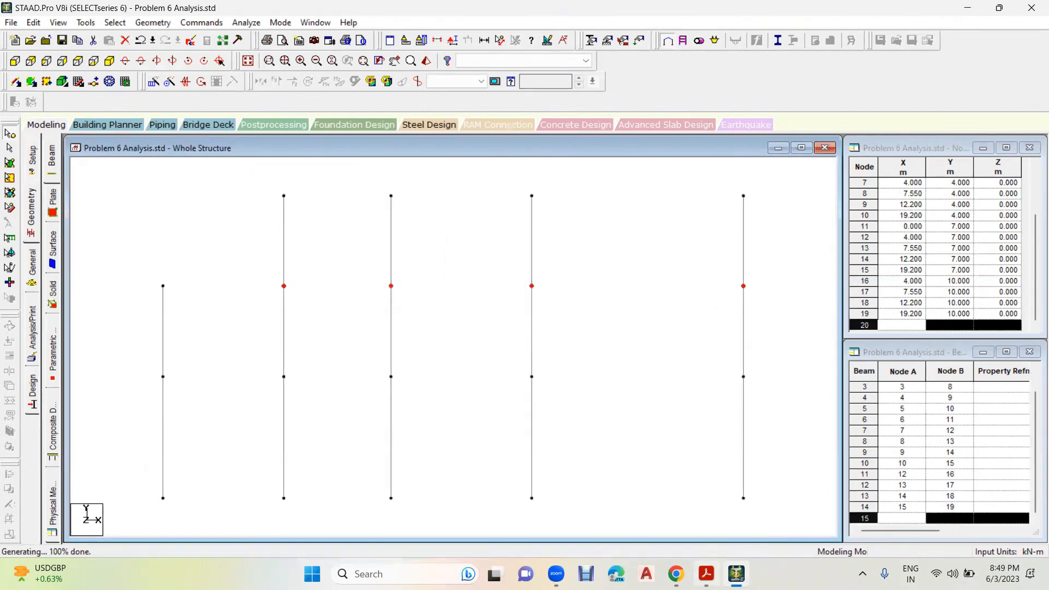
- Check the top storey in the Problem 6 drawing and repeat the 10 m level nodes of the two middle columns along Y by one linked 3 m step
{"action": "left_click", "coordinate": [707, 574]}
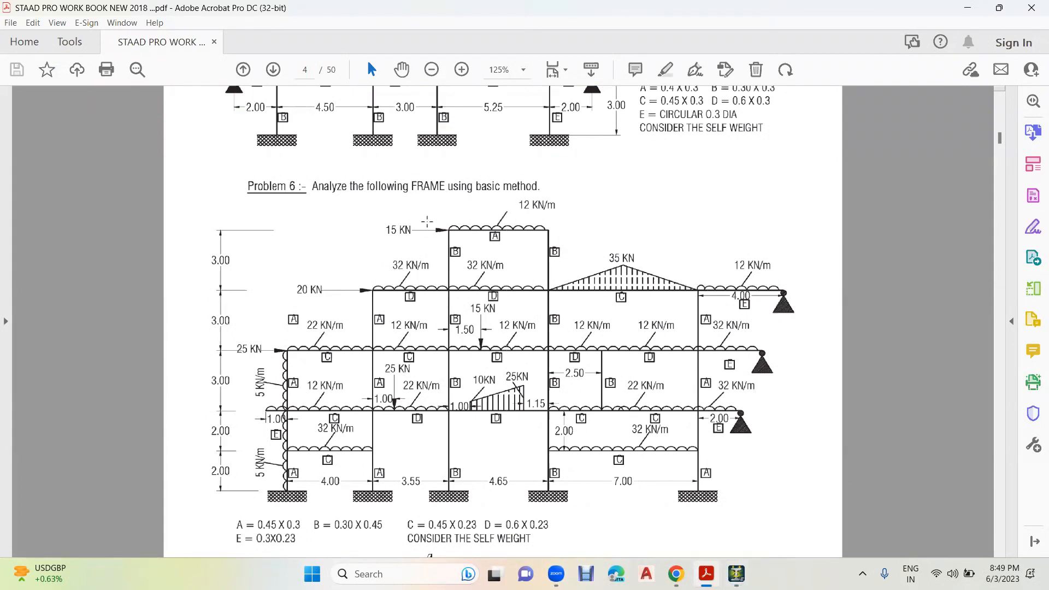
{"action": "left_click", "coordinate": [736, 574]}
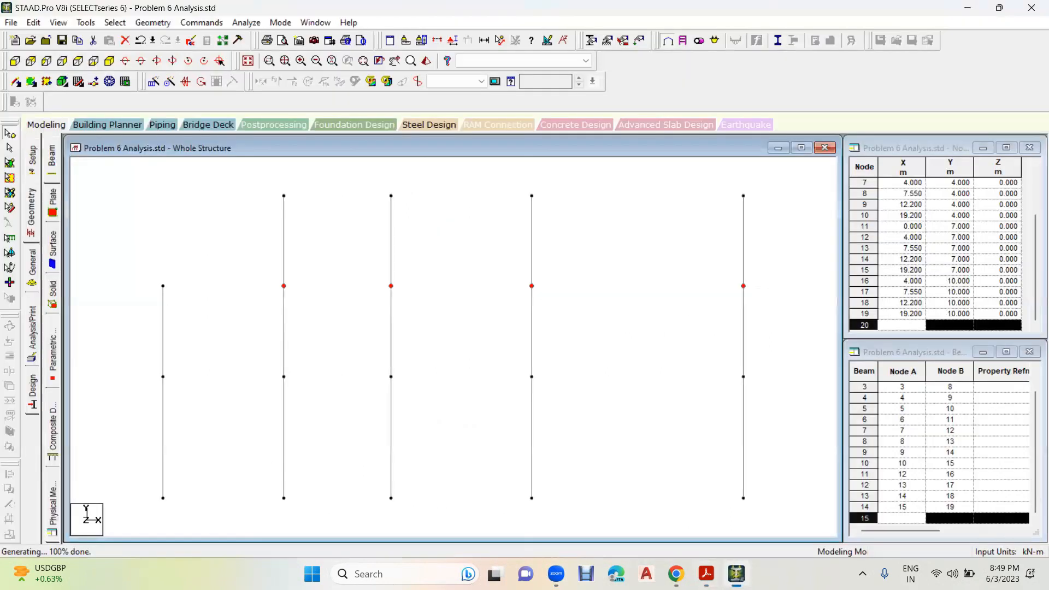
{"action": "left_click_drag", "start_coordinate": [384, 189], "coordinate": [544, 203]}
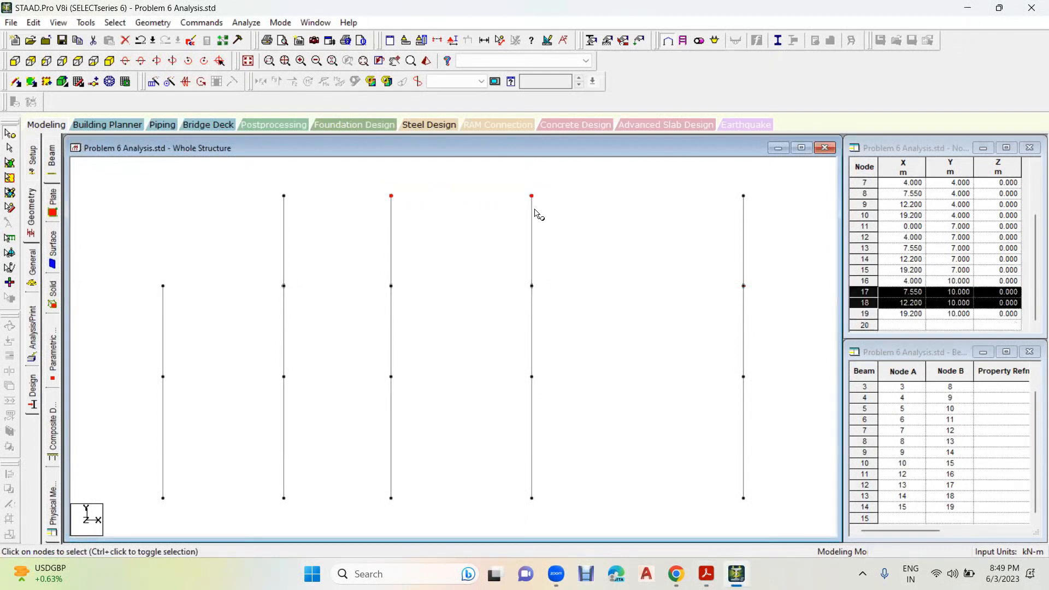
{"action": "left_click", "coordinate": [154, 81]}
{"action": "left_click", "coordinate": [385, 347]}
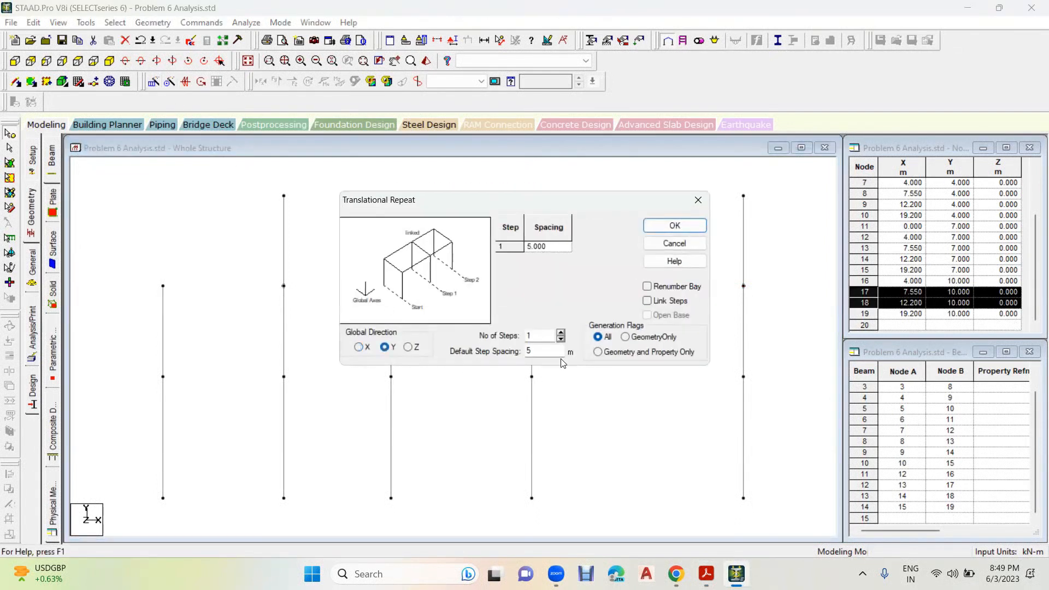
{"action": "double_click", "coordinate": [530, 351]}
{"action": "left_click", "coordinate": [648, 301]}
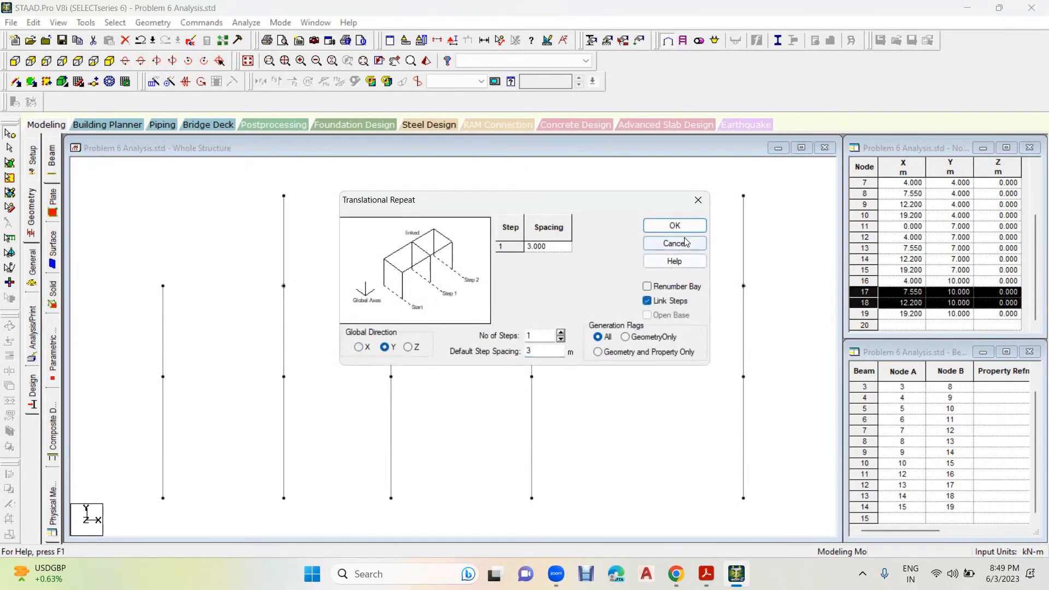
{"action": "left_click", "coordinate": [676, 226]}
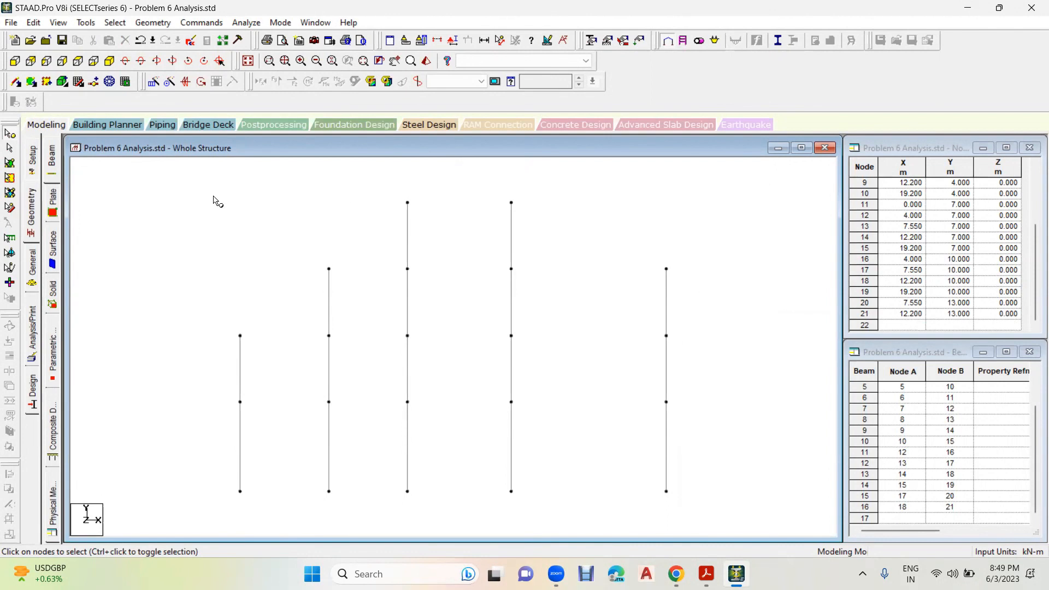
- Connect all nodes above the base with beams along the X axis
{"action": "left_click_drag", "start_coordinate": [136, 187], "coordinate": [740, 432]}
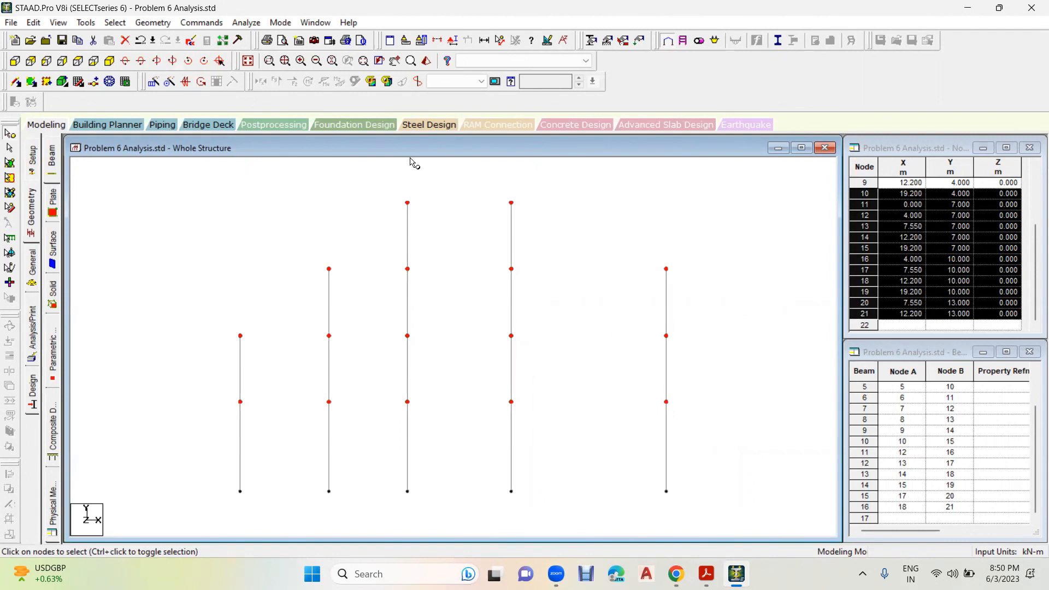
{"action": "left_click", "coordinate": [153, 23]}
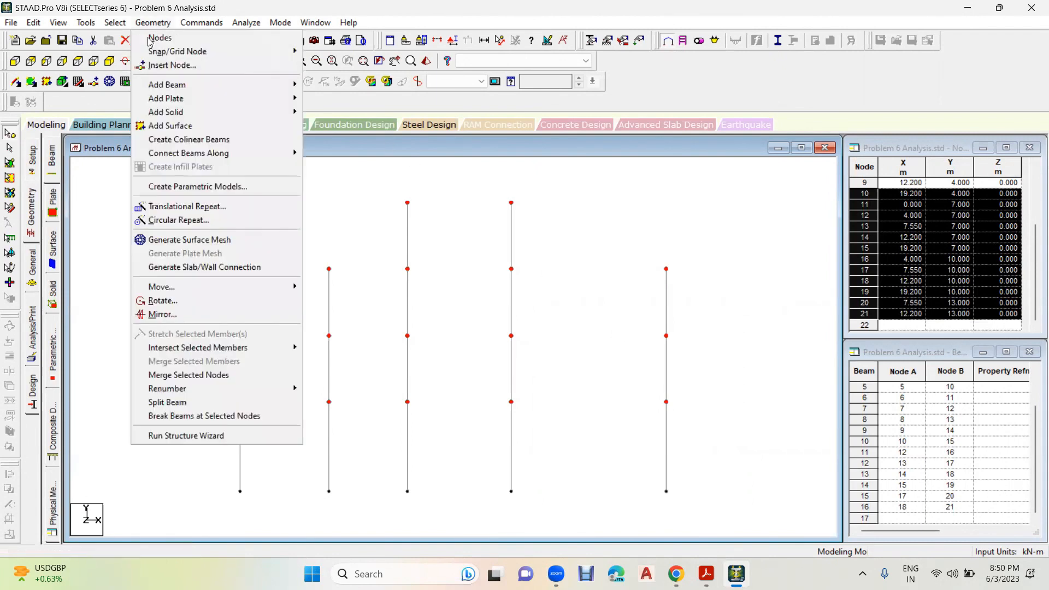
{"action": "mouse_move", "coordinate": [203, 159]}
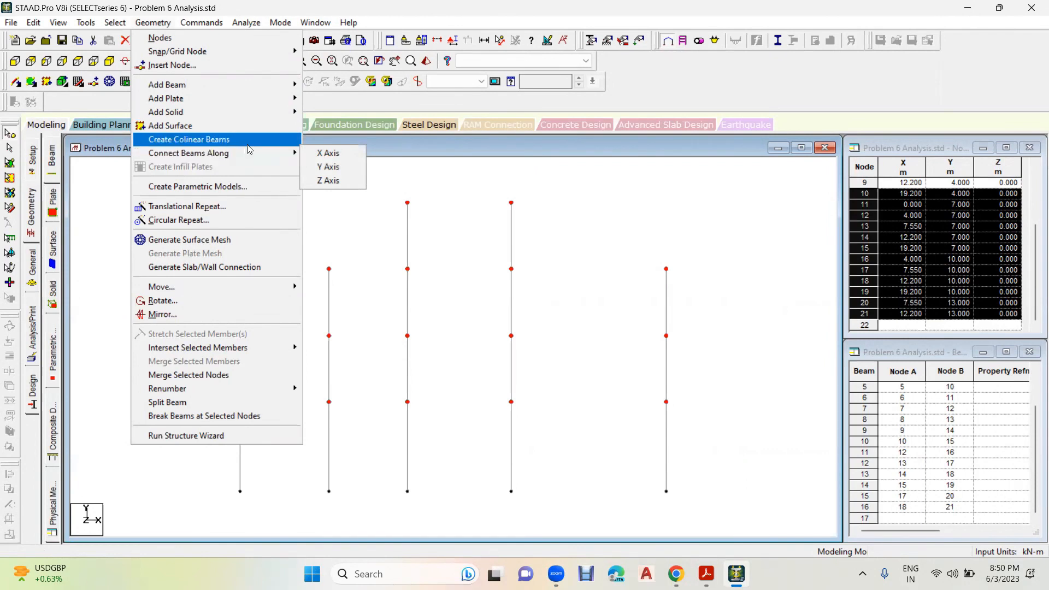
{"action": "left_click", "coordinate": [330, 158]}
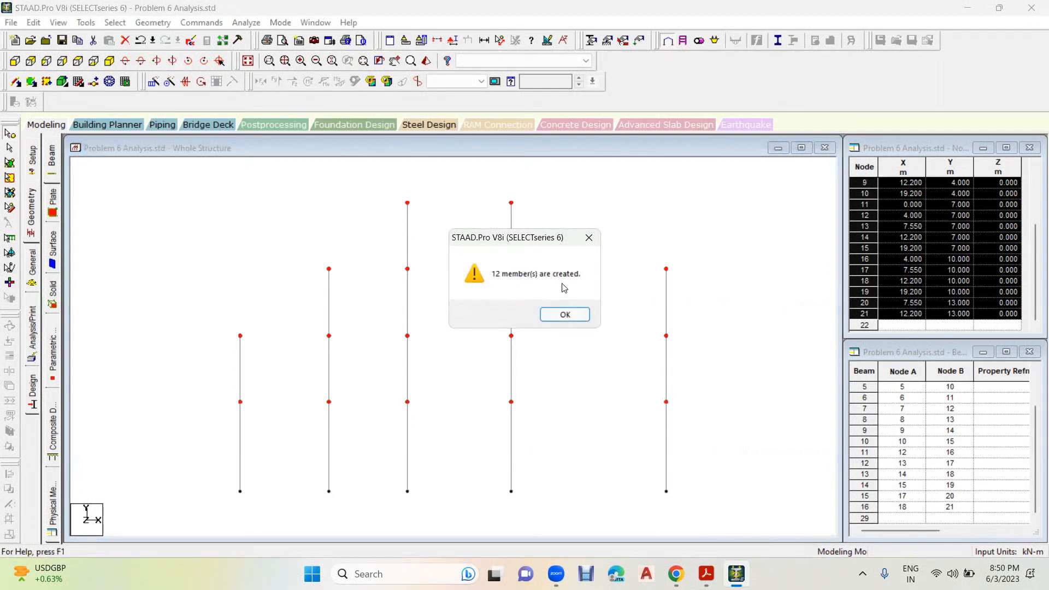
{"action": "left_click", "coordinate": [581, 314]}
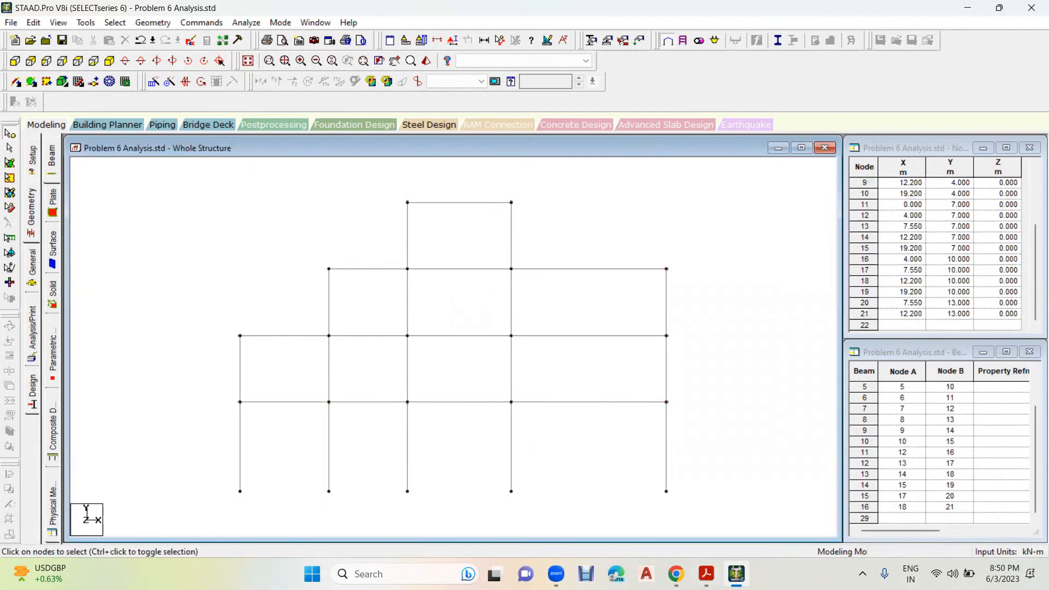
- On the Problem 6 drawing in Acrobat, note 3m on the 7 m level overhang and circle the other overhangs, low beams and intermediate column
{"action": "left_click", "coordinate": [706, 574]}
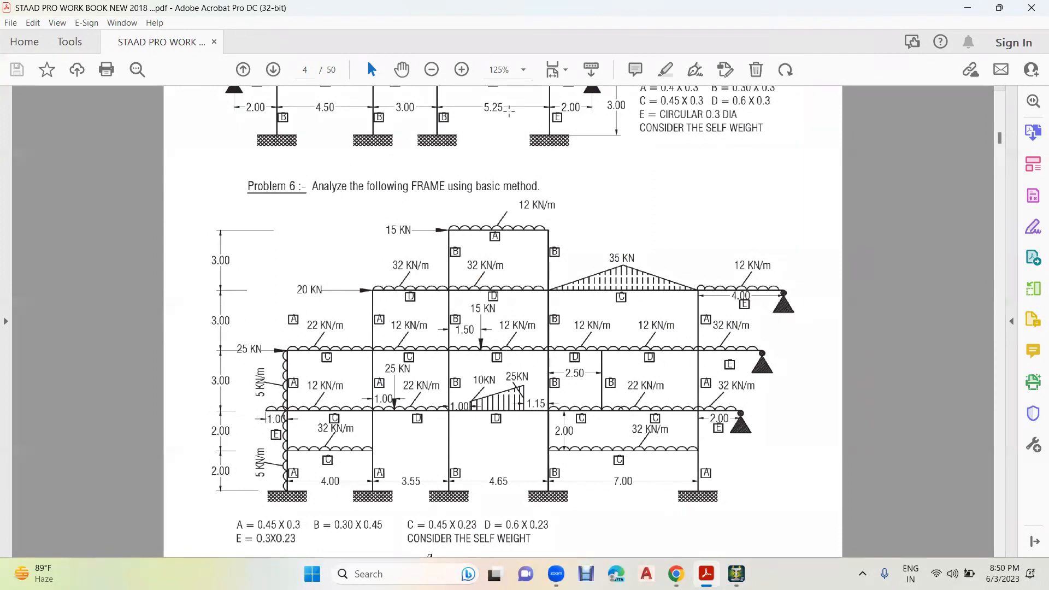
{"action": "mouse_move", "coordinate": [707, 359]}
{"action": "left_mouse_down"}
{"action": "mouse_move", "coordinate": [704, 368]}
{"action": "mouse_move", "coordinate": [736, 370]}
{"action": "left_mouse_up"}
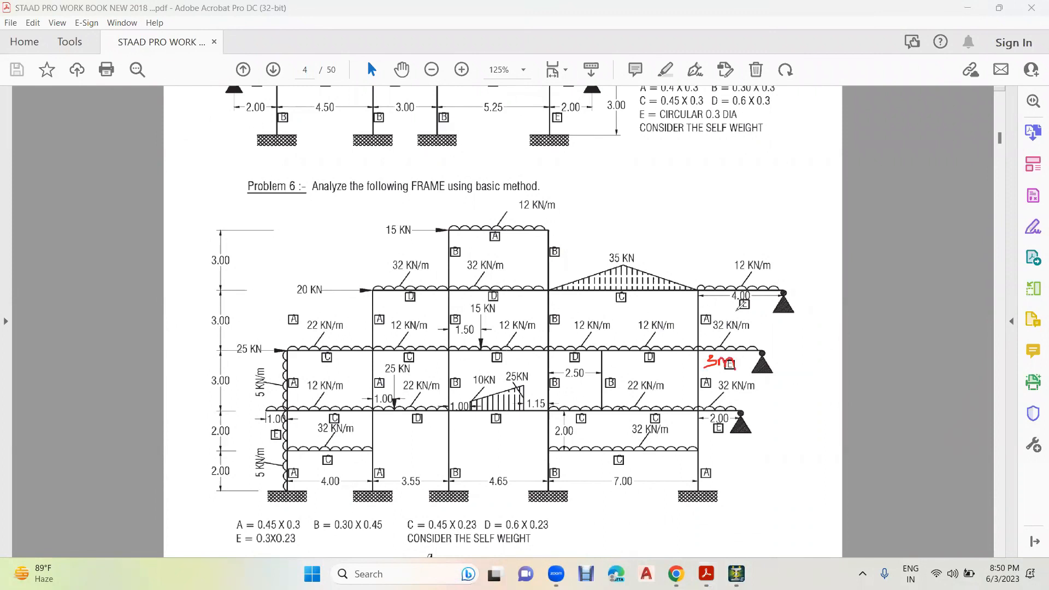
{"action": "mouse_move", "coordinate": [738, 305]}
{"action": "left_mouse_down"}
{"action": "mouse_move", "coordinate": [758, 281]}
{"action": "mouse_move", "coordinate": [718, 283]}
{"action": "mouse_move", "coordinate": [739, 305]}
{"action": "left_mouse_up"}
{"action": "mouse_move", "coordinate": [294, 394]}
{"action": "left_mouse_down"}
{"action": "mouse_move", "coordinate": [262, 411]}
{"action": "mouse_move", "coordinate": [290, 419]}
{"action": "mouse_move", "coordinate": [295, 395]}
{"action": "left_mouse_up"}
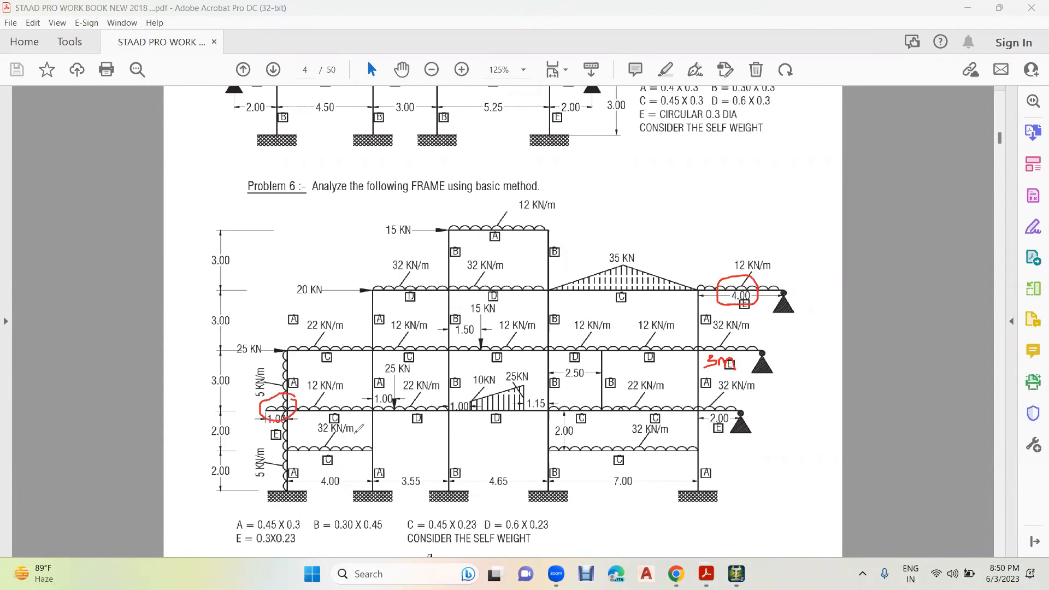
{"action": "mouse_move", "coordinate": [395, 434]}
{"action": "left_mouse_down"}
{"action": "mouse_move", "coordinate": [283, 432]}
{"action": "mouse_move", "coordinate": [405, 444]}
{"action": "mouse_move", "coordinate": [372, 436]}
{"action": "left_mouse_up"}
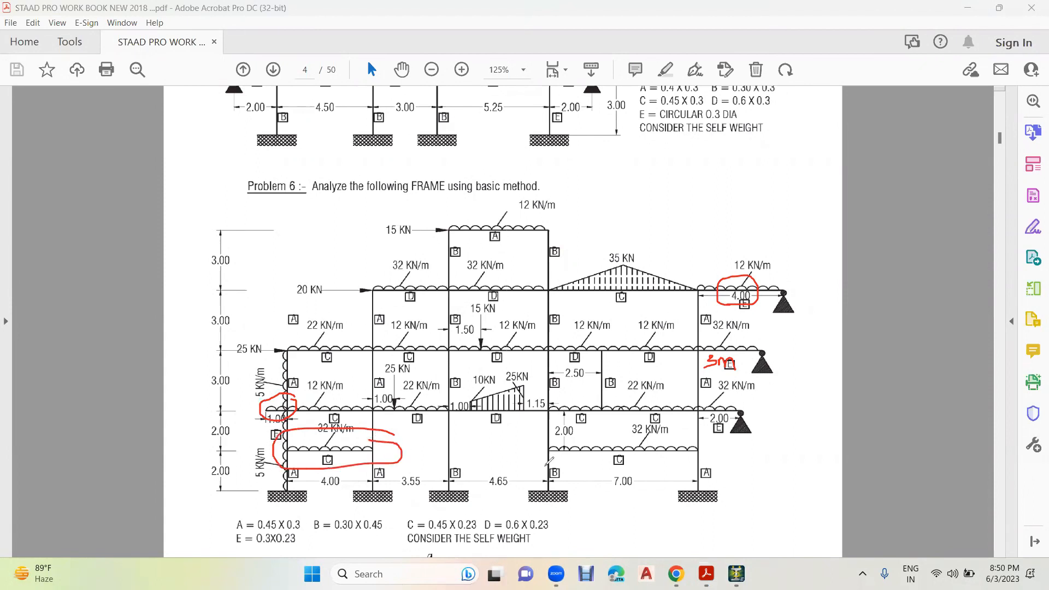
{"action": "mouse_move", "coordinate": [720, 439]}
{"action": "left_mouse_down"}
{"action": "mouse_move", "coordinate": [558, 432]}
{"action": "mouse_move", "coordinate": [617, 480]}
{"action": "mouse_move", "coordinate": [710, 434]}
{"action": "left_mouse_up"}
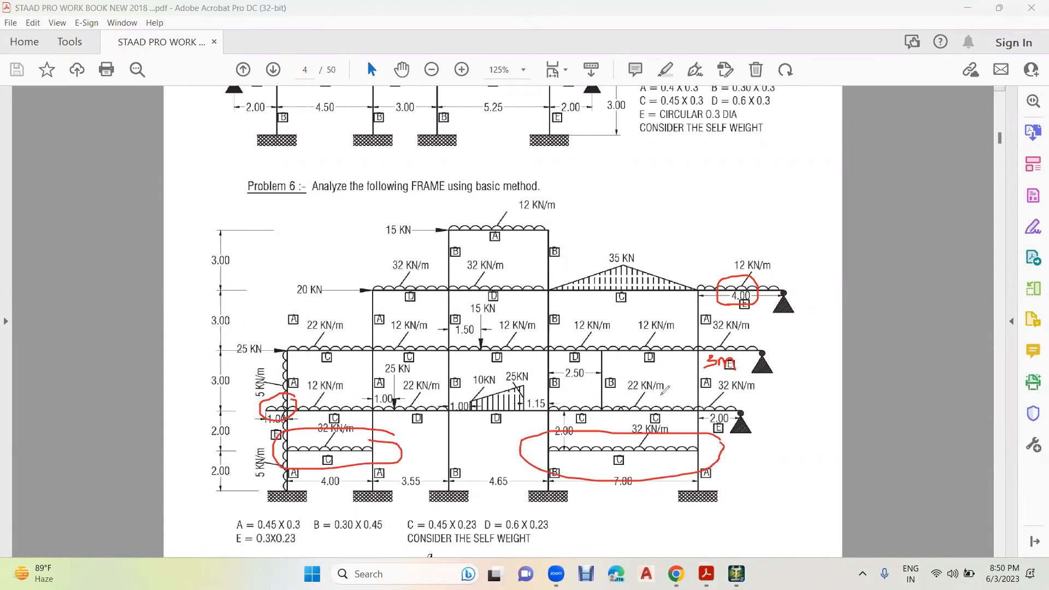
{"action": "mouse_move", "coordinate": [598, 335]}
{"action": "left_mouse_down"}
{"action": "mouse_move", "coordinate": [589, 407]}
{"action": "mouse_move", "coordinate": [619, 338]}
{"action": "mouse_move", "coordinate": [598, 331]}
{"action": "left_mouse_up"}
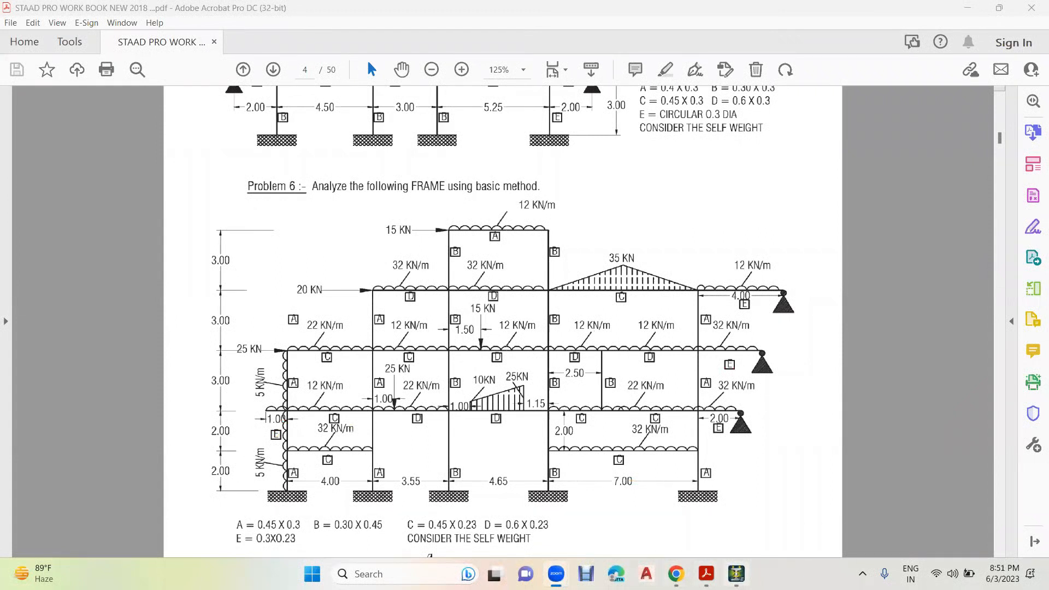
- Switch back to STAAD.Pro and accept the auto save to save the model file
{"action": "left_click", "coordinate": [736, 574]}
{"action": "left_click", "coordinate": [531, 319]}
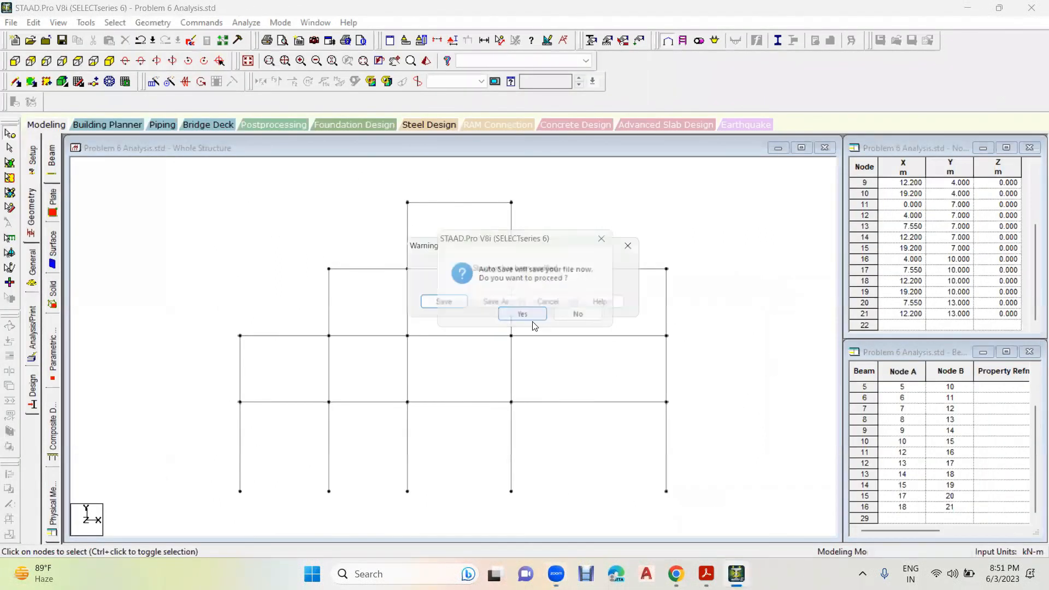
{"action": "left_click", "coordinate": [462, 308]}
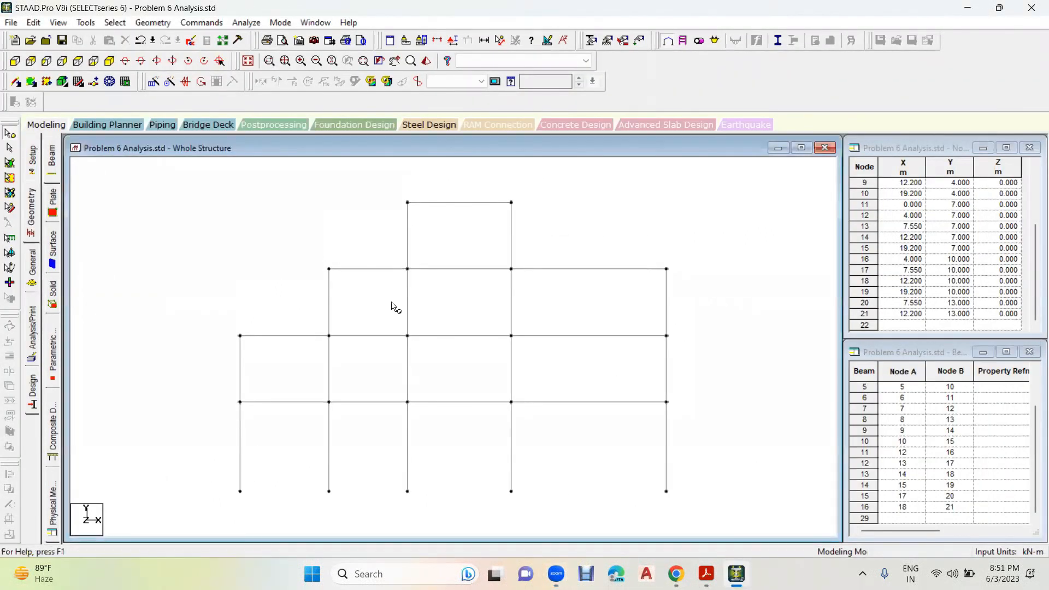
- Copy the 4 m level beams of the first and last bays and paste them 2 m lower in Y
{"action": "left_click", "coordinate": [10, 147]}
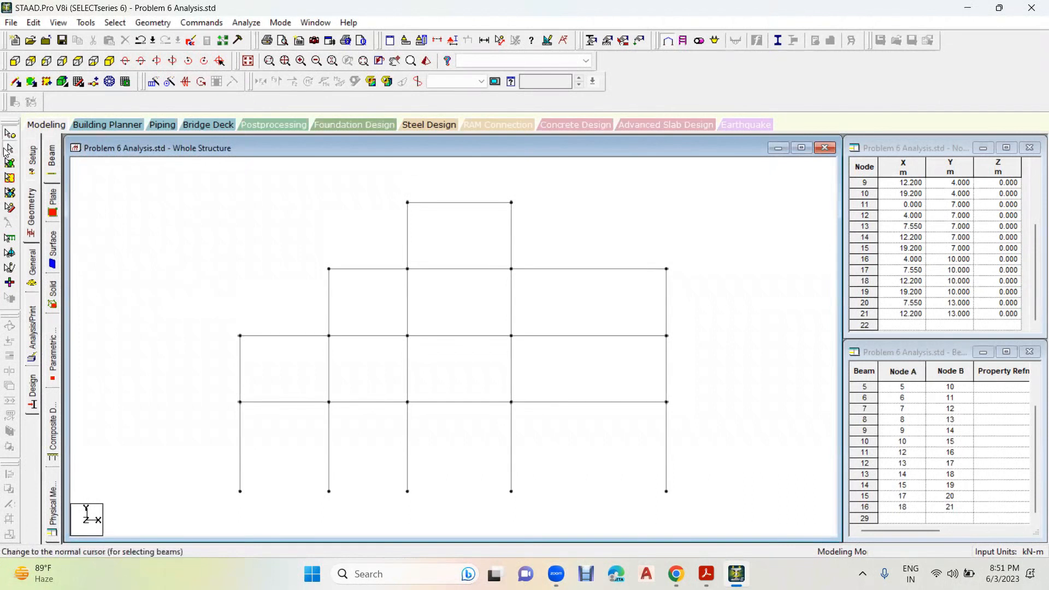
{"action": "left_click", "coordinate": [292, 407]}
{"action": "left_click", "coordinate": [593, 403], "text": "ctrl"}
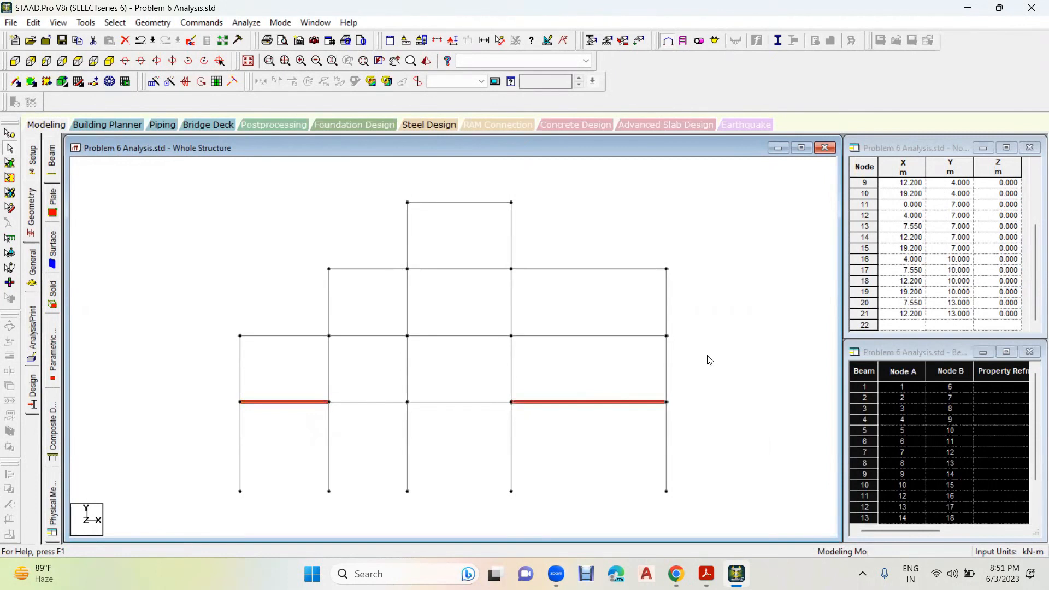
{"action": "key", "text": "ctrl+c"}
{"action": "key", "text": "ctrl+v"}
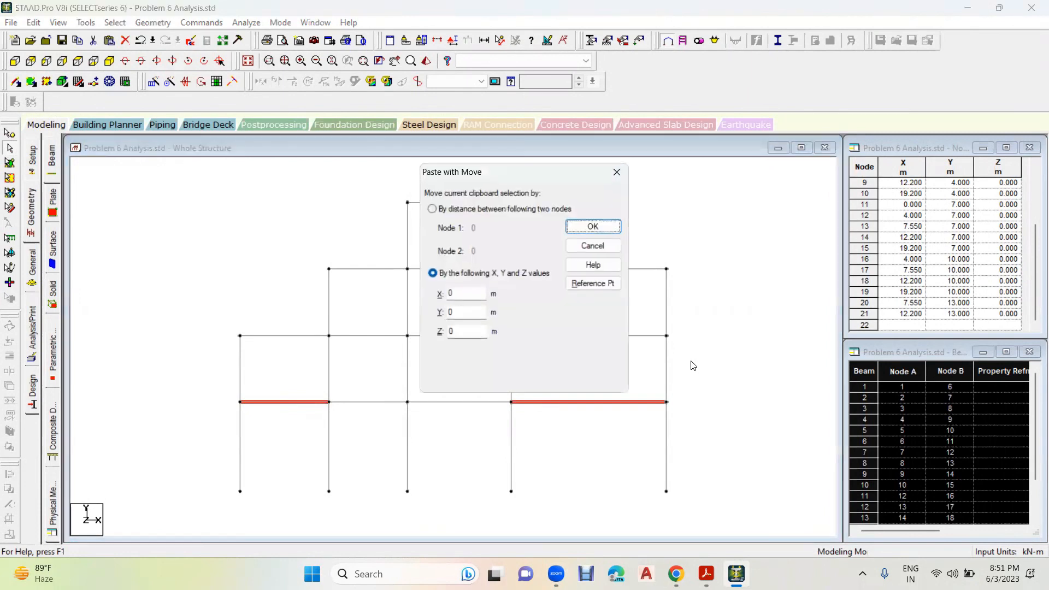
{"action": "double_click", "coordinate": [456, 313]}
{"action": "type", "text": "-"}
{"action": "left_click", "coordinate": [594, 231]}
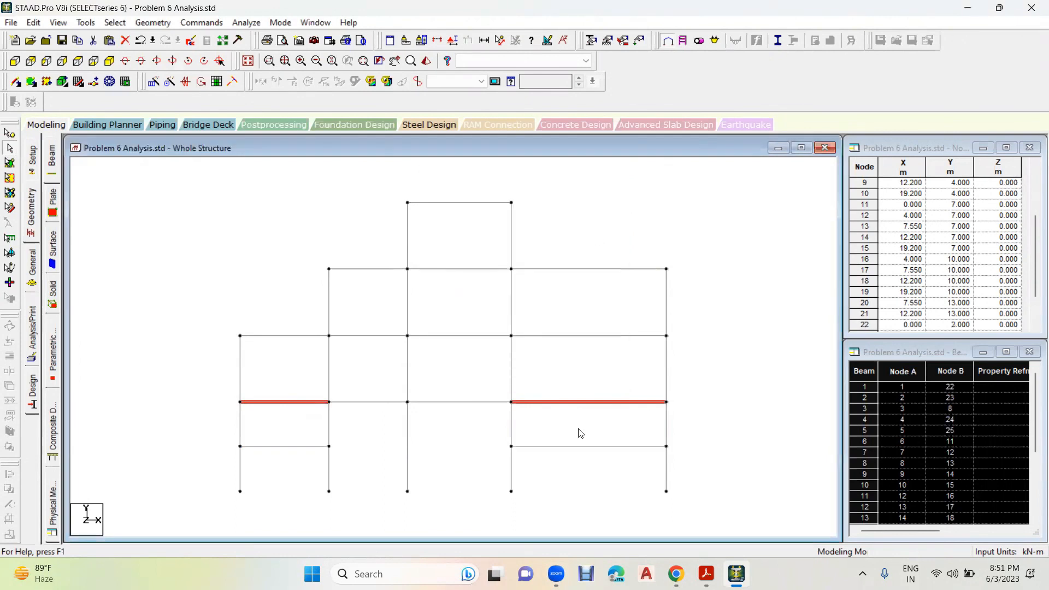
{"action": "left_click", "coordinate": [597, 428]}
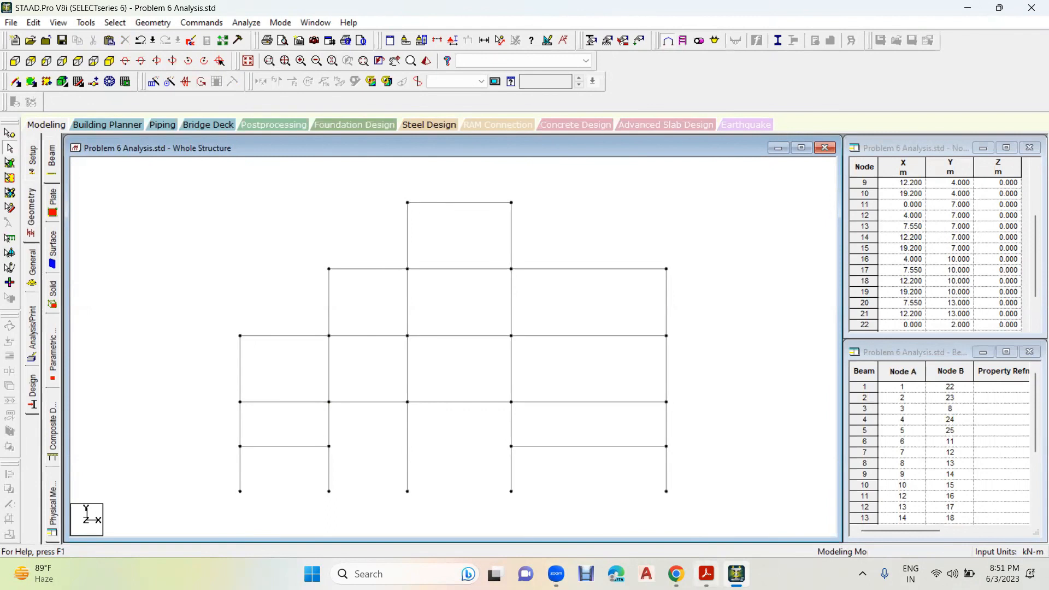
- Check the intermediate column in the drawing and paste a copy of the fourth column's 4 to 7 m segment 2.5 m along X
{"action": "left_click", "coordinate": [707, 575]}
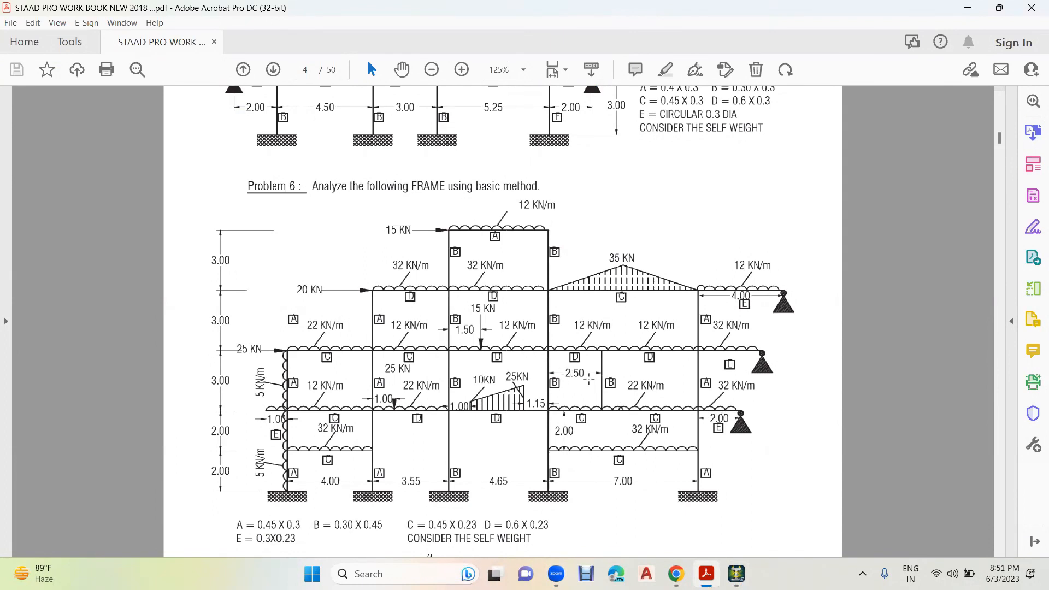
{"action": "left_click", "coordinate": [737, 574]}
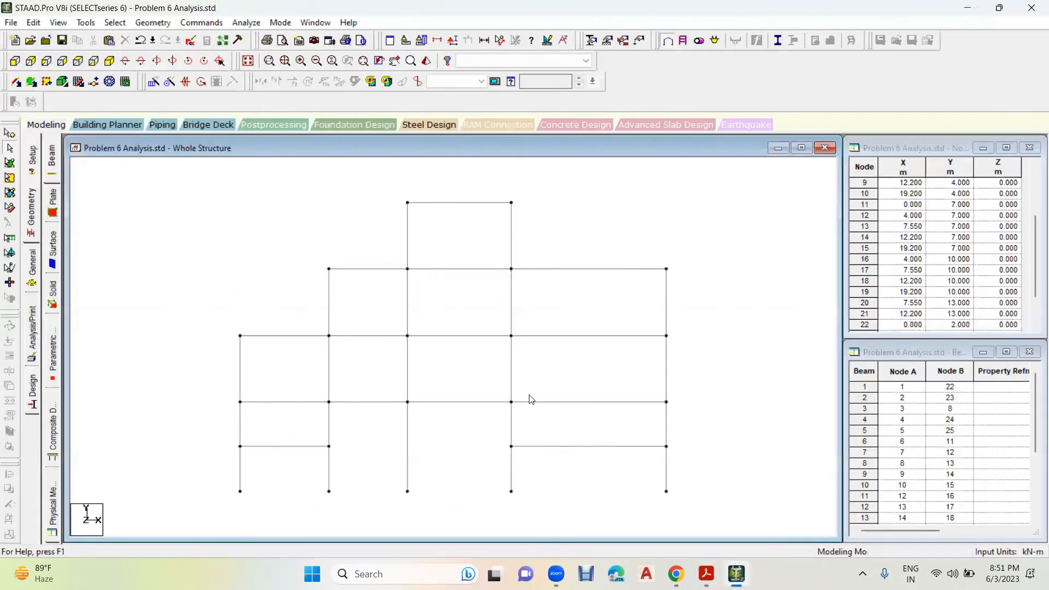
{"action": "left_click", "coordinate": [513, 373]}
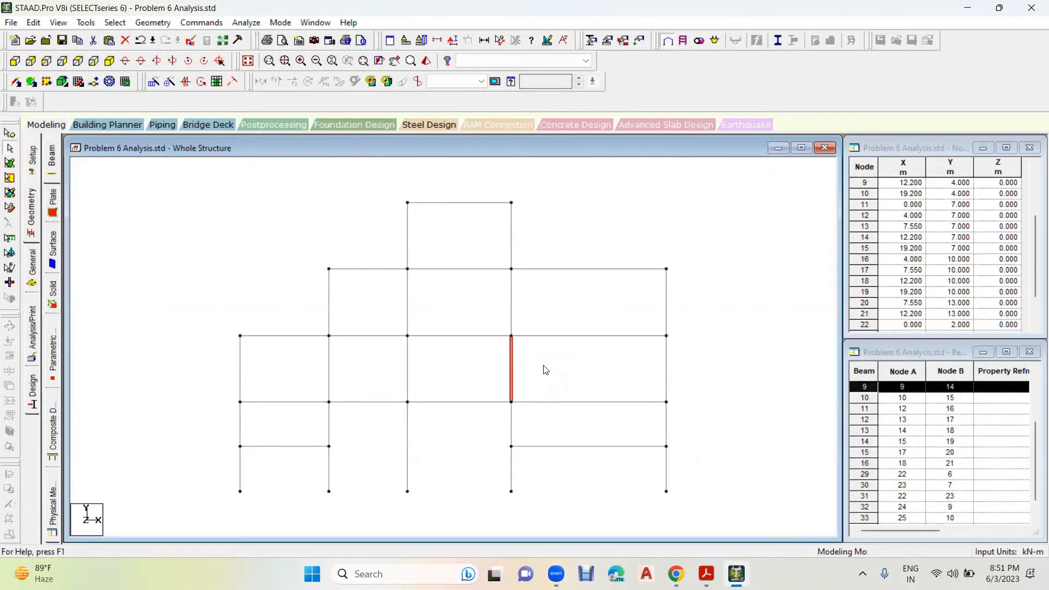
{"action": "key", "text": "ctrl+v"}
{"action": "left_click", "coordinate": [462, 295]}
{"action": "left_click_drag", "start_coordinate": [462, 295], "coordinate": [431, 297]}
{"action": "type", "text": "2"}
{"action": "left_click", "coordinate": [618, 227]}
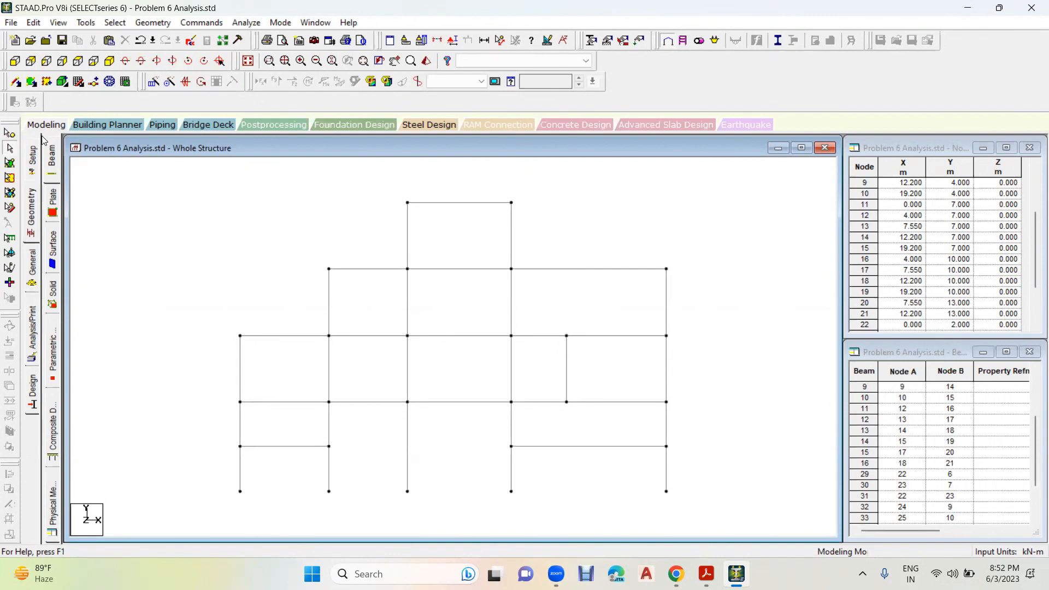
- Repeat the last column's 4 m level node along X in one linked 2 m step to create the overhang beam
{"action": "left_click", "coordinate": [17, 135]}
{"action": "left_click", "coordinate": [680, 414]}
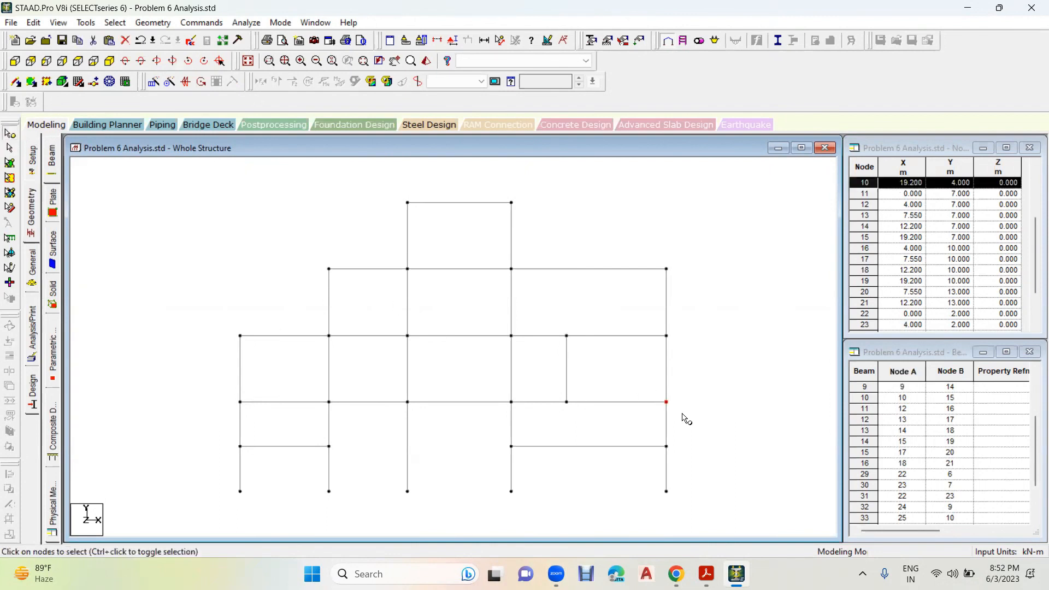
{"action": "left_click", "coordinate": [153, 82]}
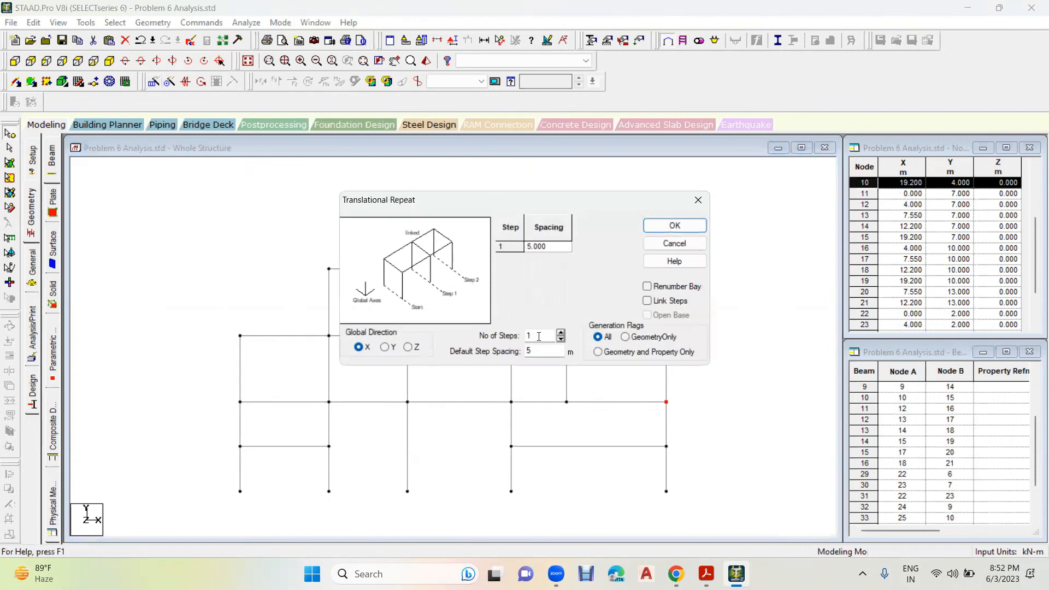
{"action": "double_click", "coordinate": [542, 347]}
{"action": "type", "text": "2"}
{"action": "left_click", "coordinate": [689, 303]}
{"action": "left_click", "coordinate": [675, 226]}
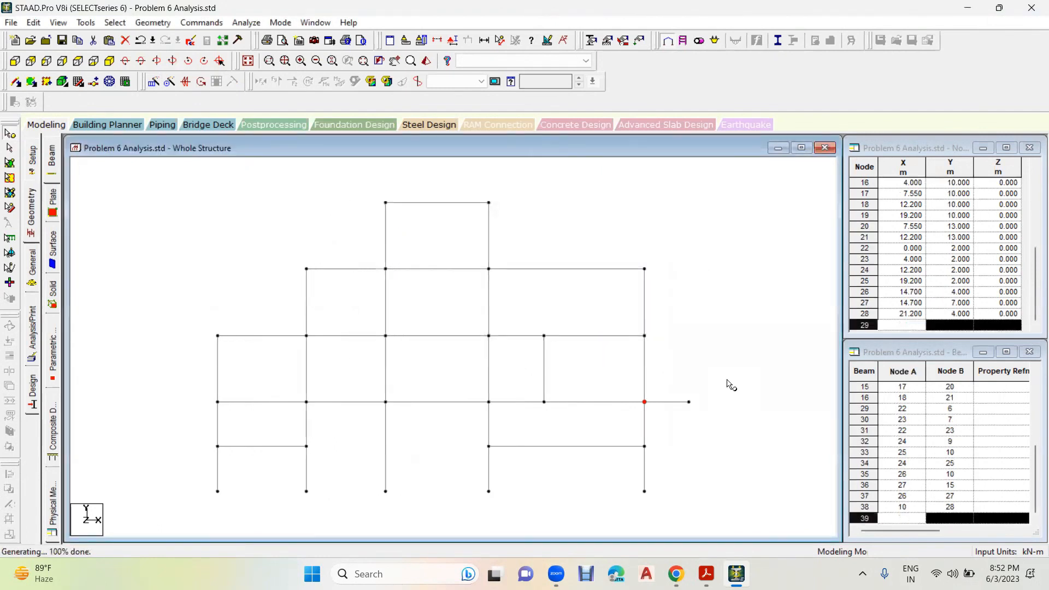
- Repeat the last column's 7 m level node along X in one linked 3 m step to create the overhang beam
{"action": "left_click", "coordinate": [645, 336]}
{"action": "left_click", "coordinate": [153, 81]}
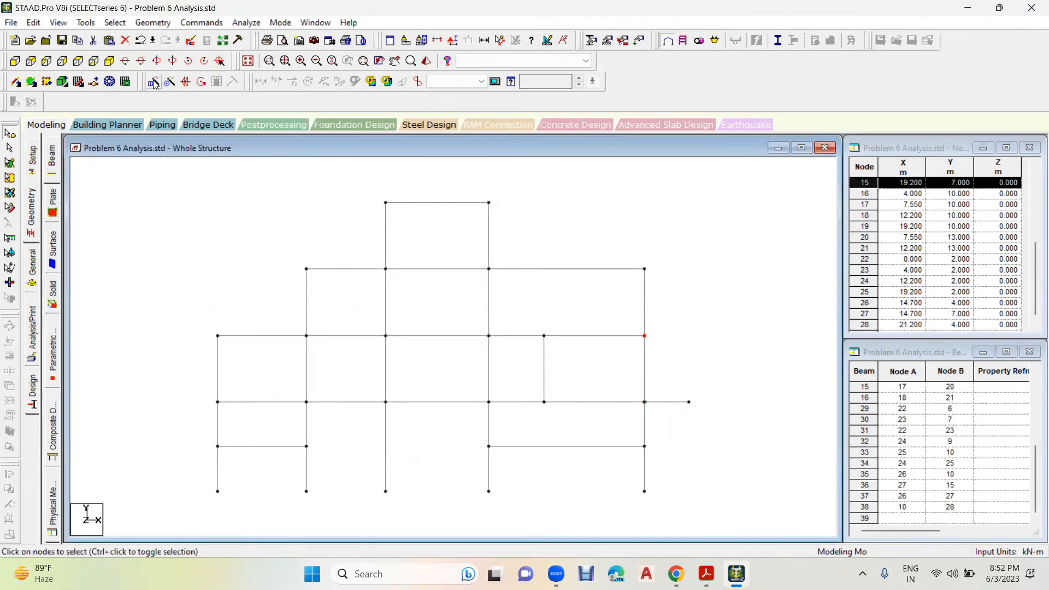
{"action": "double_click", "coordinate": [544, 348]}
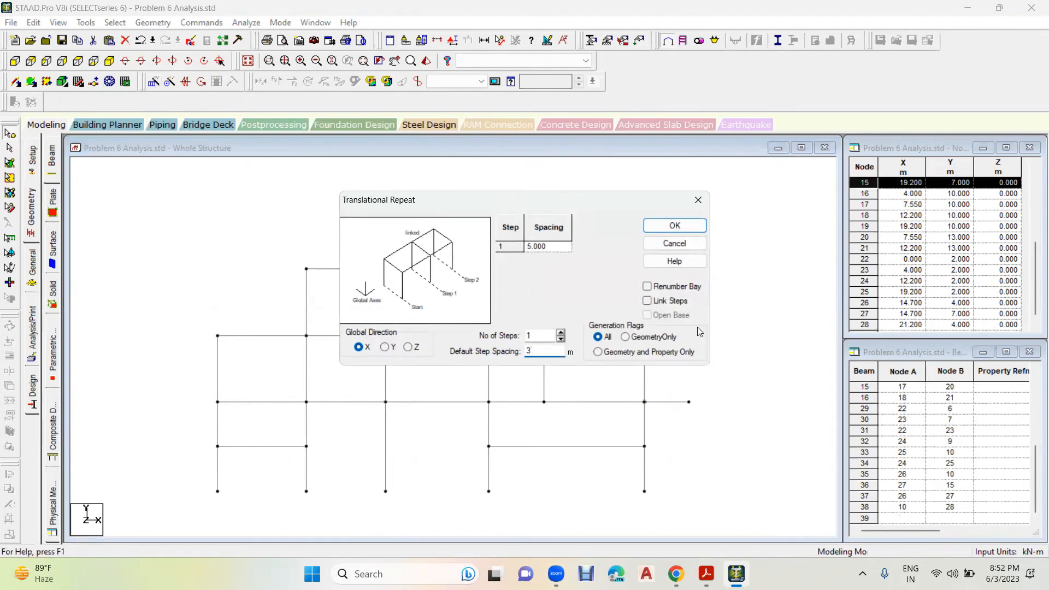
{"action": "left_click", "coordinate": [670, 301]}
{"action": "left_click", "coordinate": [665, 225]}
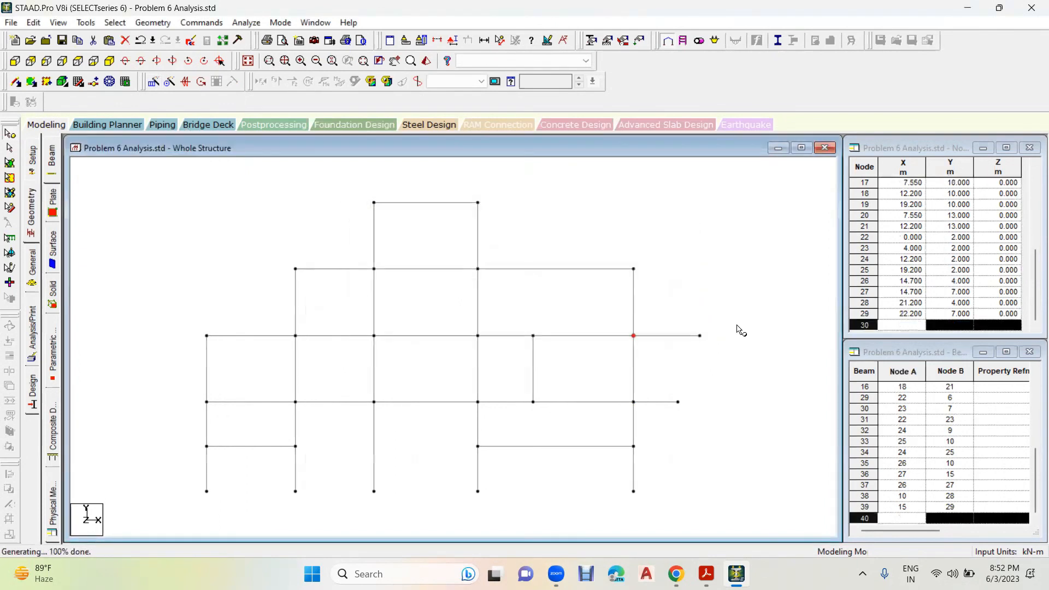
- Repeat the last column's 10 m level node along X in one linked 4 m step to create the overhang beam
{"action": "left_click", "coordinate": [634, 269]}
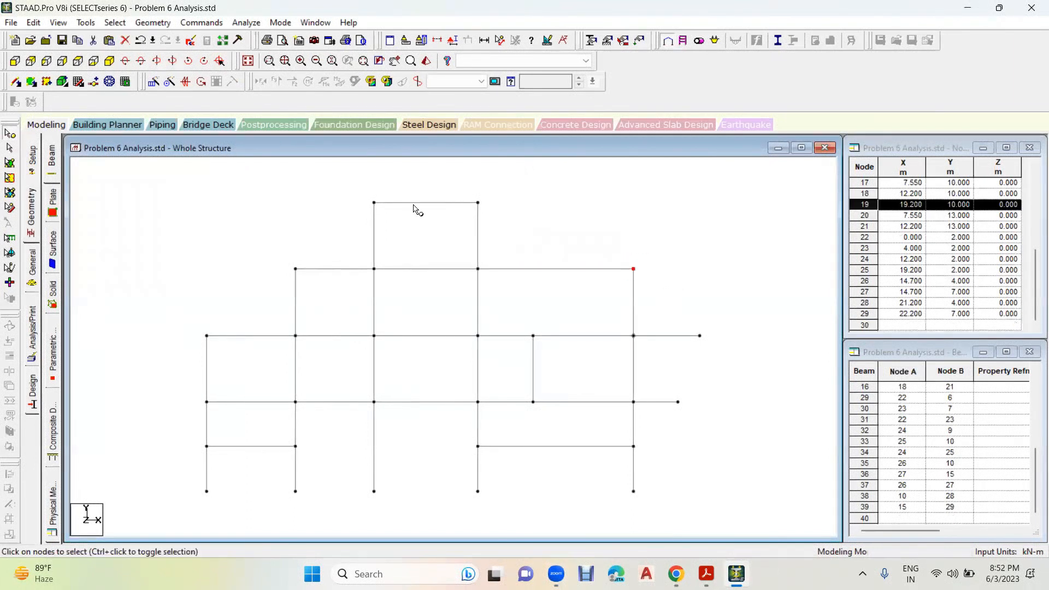
{"action": "left_click", "coordinate": [153, 82]}
{"action": "double_click", "coordinate": [528, 351]}
{"action": "type", "text": "4"}
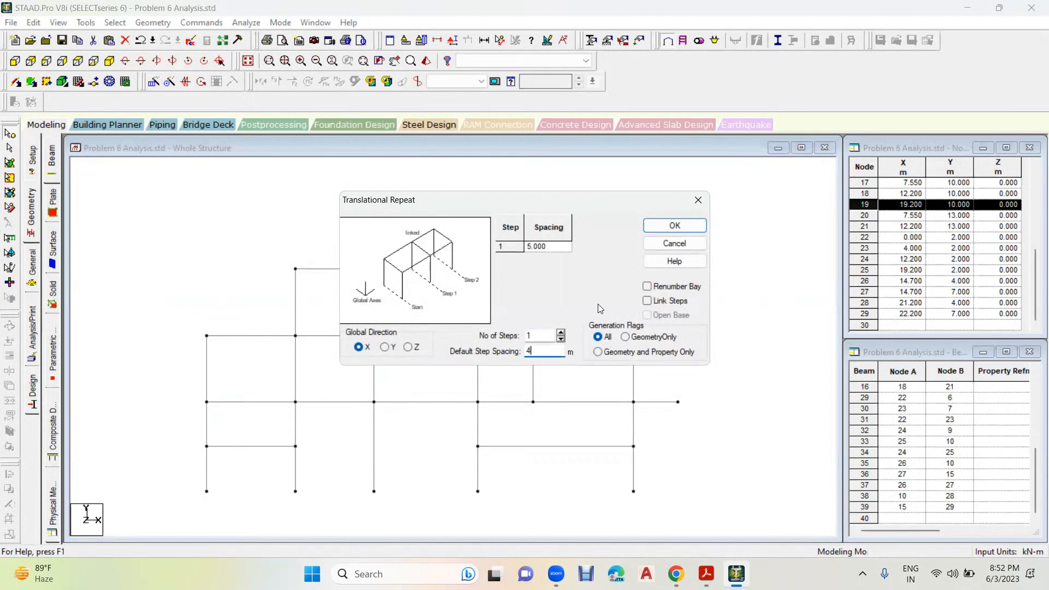
{"action": "left_click", "coordinate": [647, 301]}
{"action": "left_click", "coordinate": [662, 226]}
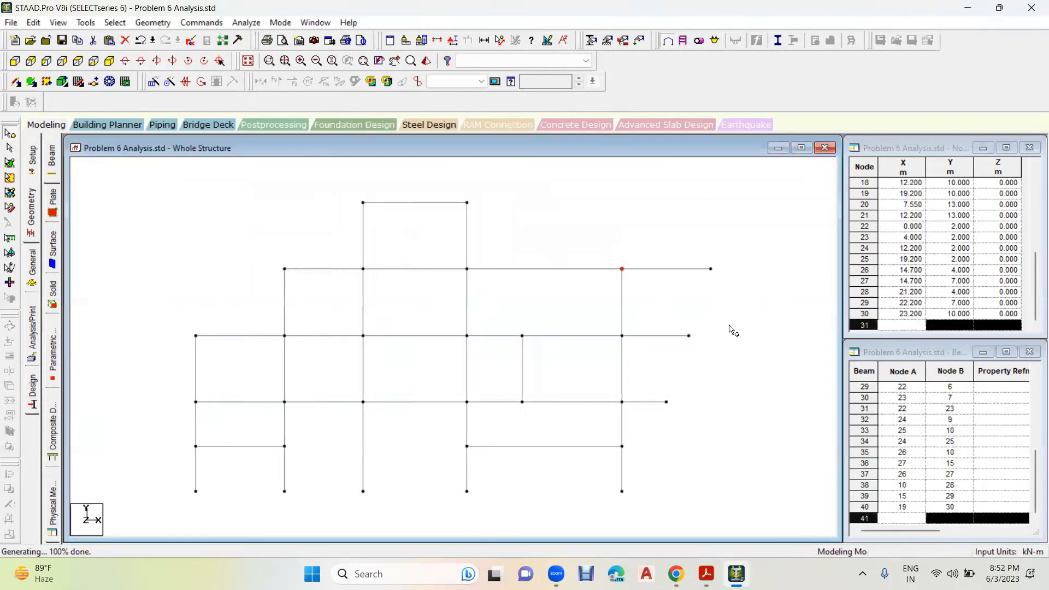
- Repeat the first column's 4 m level node 1 m in the negative X direction with linked steps to create the outer overhang
{"action": "left_click", "coordinate": [195, 402]}
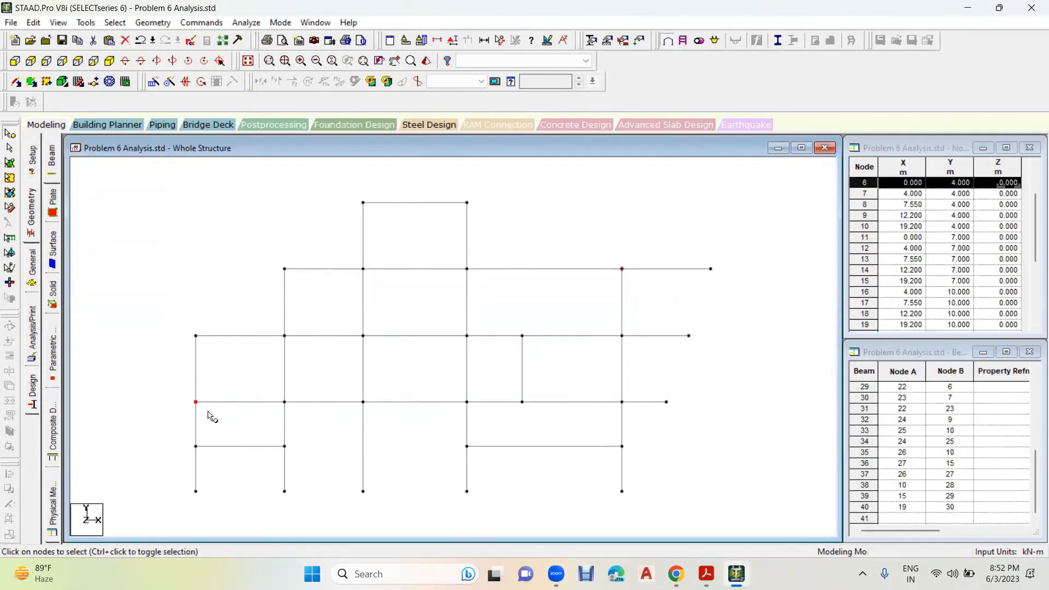
{"action": "left_click", "coordinate": [155, 85]}
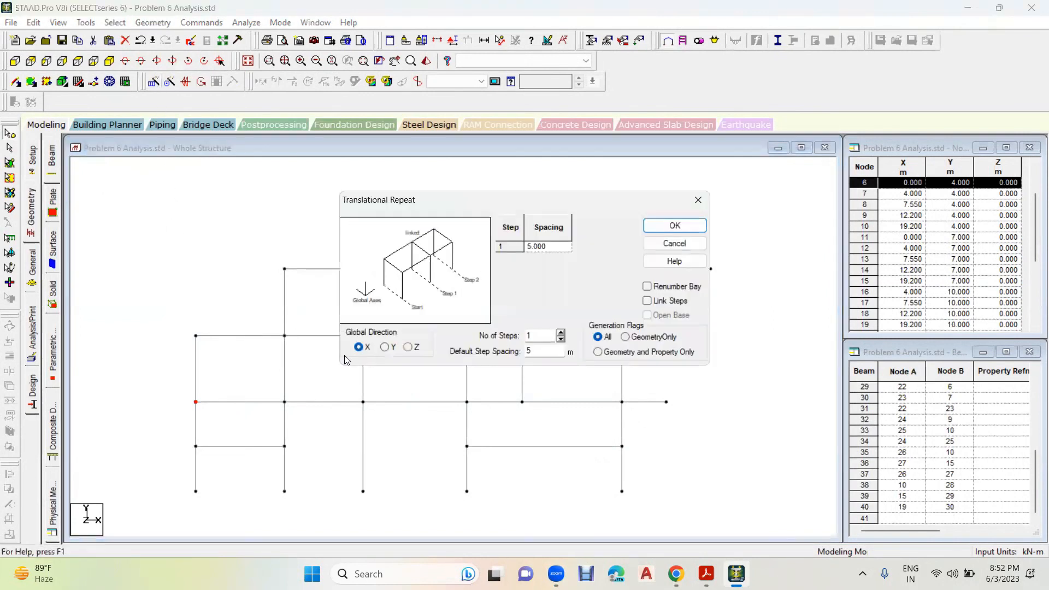
{"action": "double_click", "coordinate": [543, 352]}
{"action": "type", "text": "11"}
{"action": "left_click", "coordinate": [648, 301]}
{"action": "left_click", "coordinate": [675, 226]}
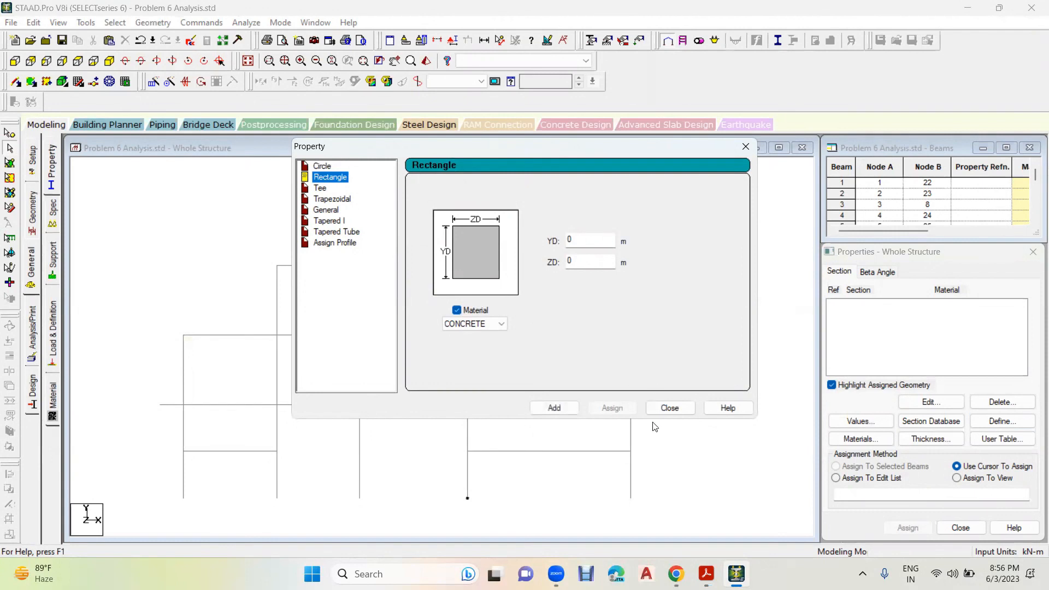
- Check section A in the workbook and add a concrete rectangular section with YD 0.45 m and ZD 0.3 m
{"action": "left_click", "coordinate": [706, 573]}
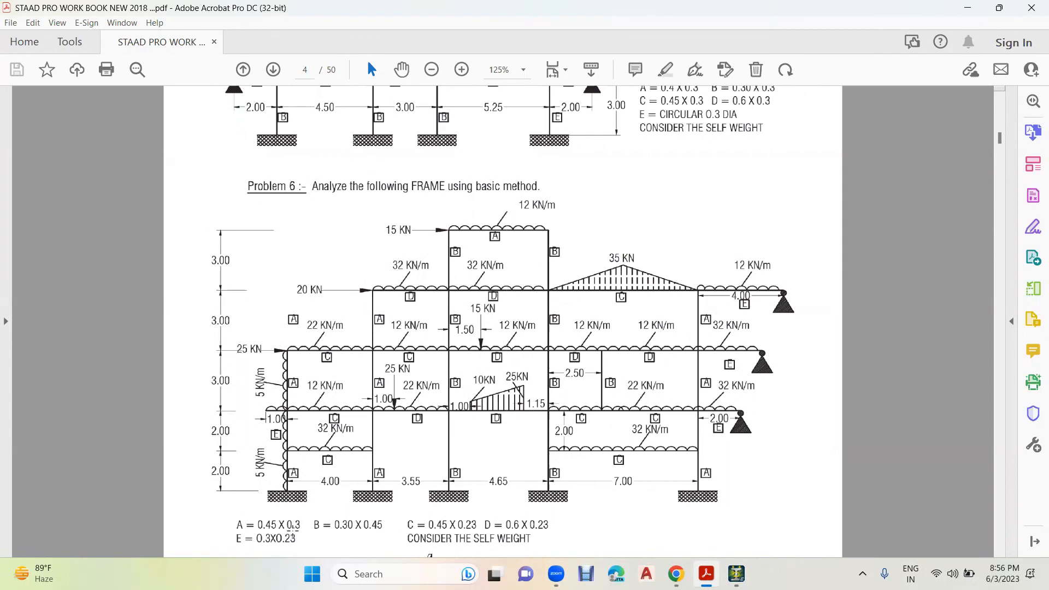
{"action": "left_click", "coordinate": [683, 492]}
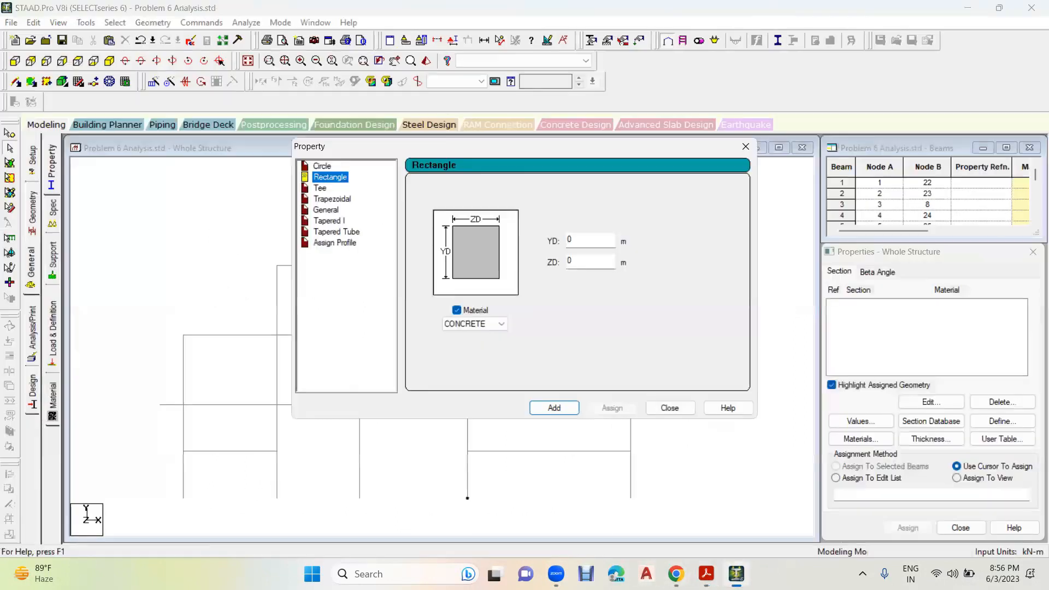
{"action": "left_click", "coordinate": [594, 243]}
{"action": "type", "text": ".45"}
{"action": "left_click", "coordinate": [600, 263]}
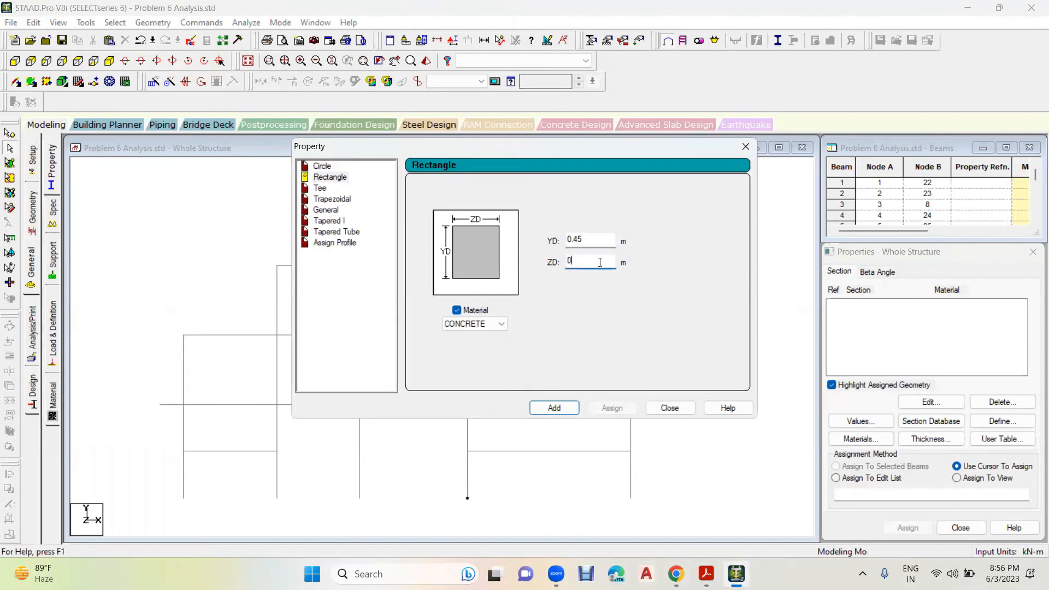
{"action": "type", "text": ".3"}
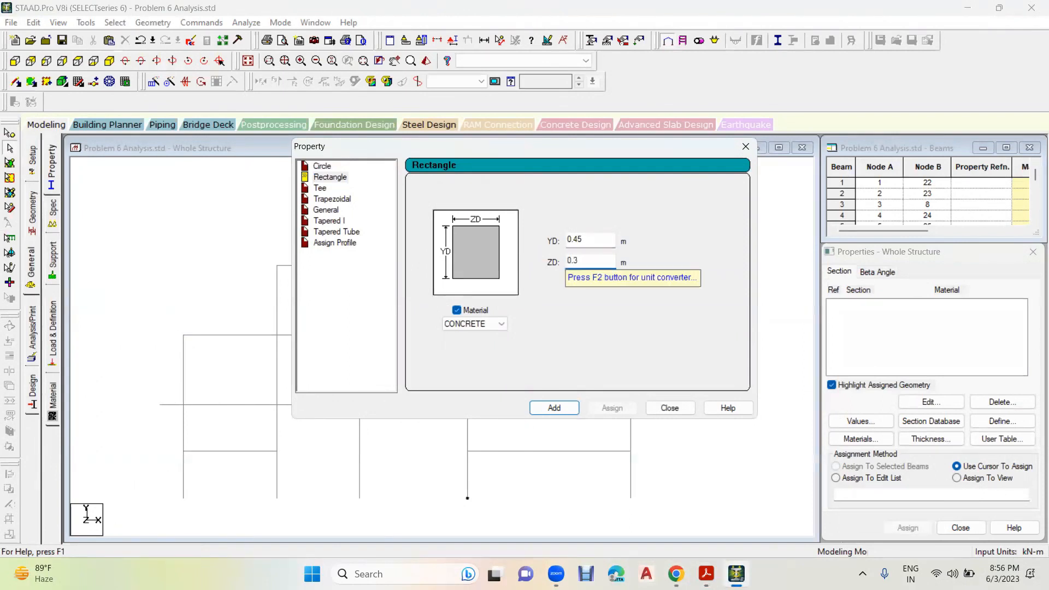
{"action": "left_click", "coordinate": [554, 408]}
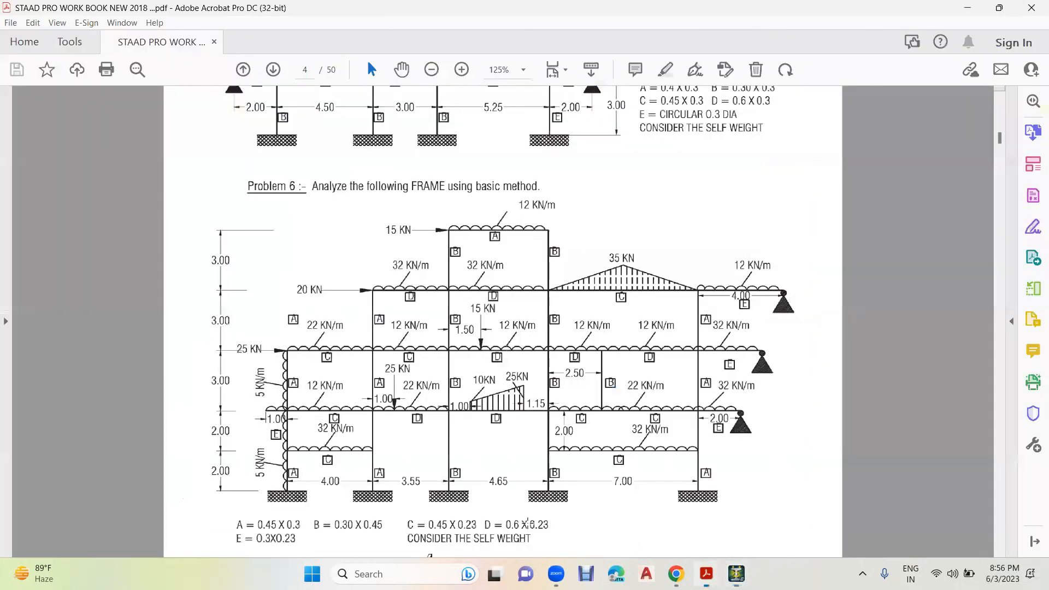
- Check section B in the workbook and add a concrete rectangular section with YD 0.3 m and ZD 0.45 m
{"action": "left_click", "coordinate": [707, 574]}
{"action": "key", "text": "alt+Tab"}
{"action": "double_click", "coordinate": [579, 239]}
{"action": "type", "text": "0.3"}
{"action": "double_click", "coordinate": [555, 261]}
{"action": "type", "text": "0.45"}
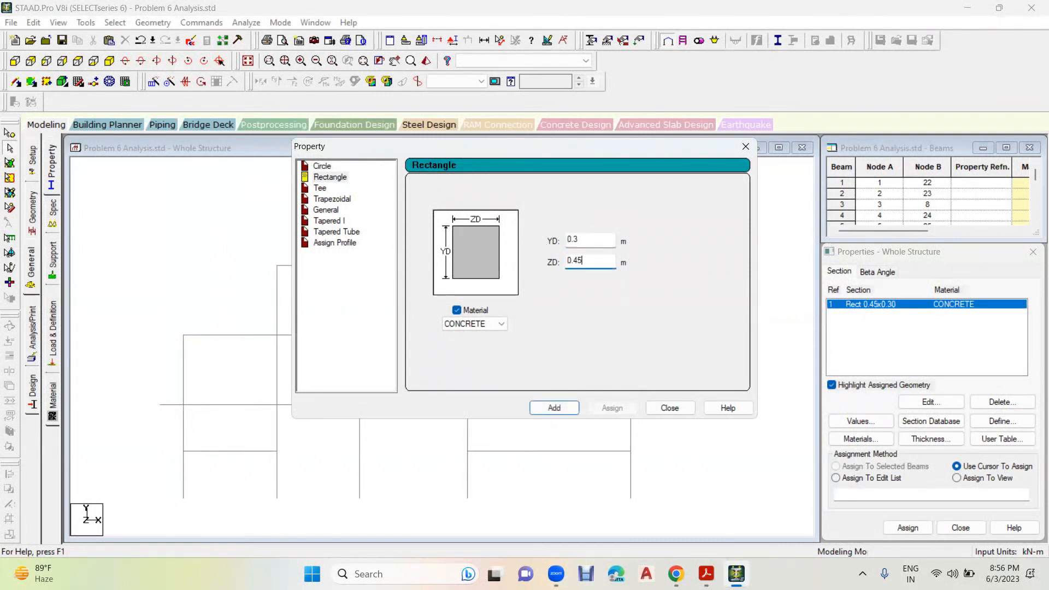
{"action": "left_click", "coordinate": [569, 409]}
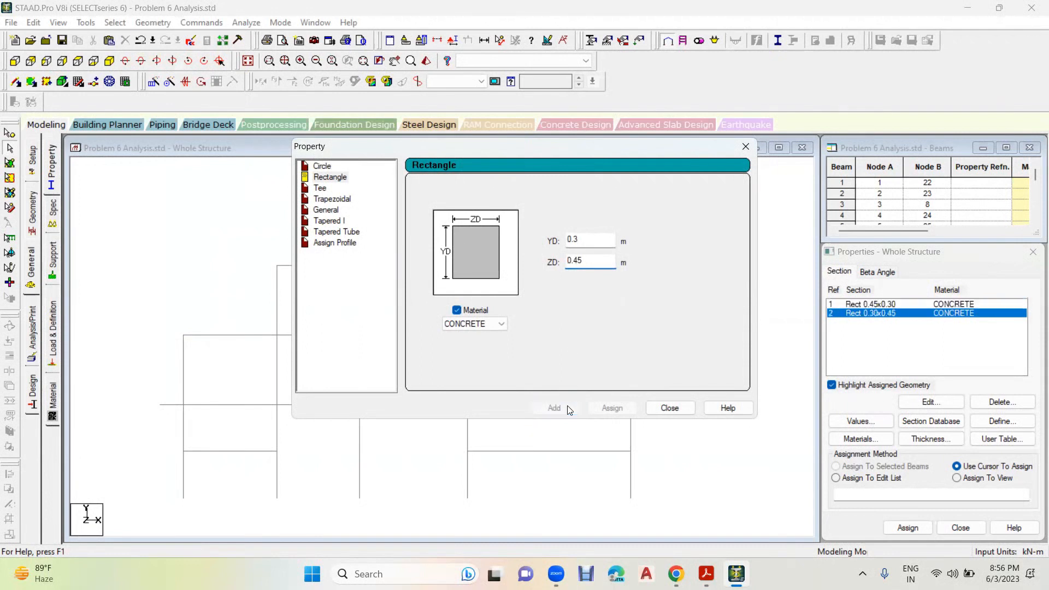
- Check section C in the workbook and add a concrete rectangular section with YD 0.45 m and ZD 0.23 m
{"action": "left_click", "coordinate": [707, 574]}
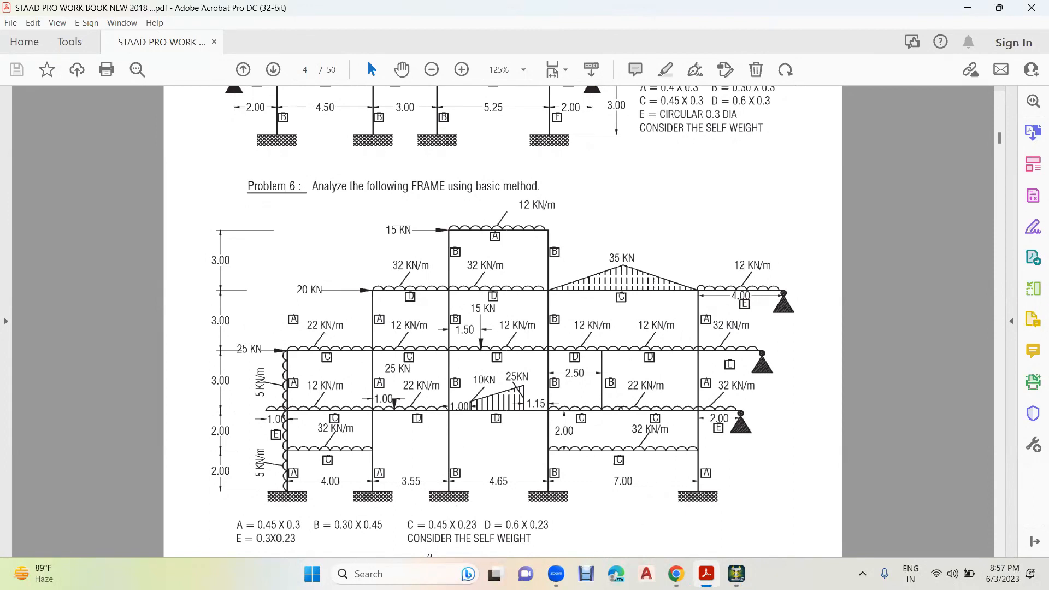
{"action": "key", "text": "alt+Tab"}
{"action": "left_click_drag", "start_coordinate": [584, 241], "coordinate": [549, 252]}
{"action": "type", "text": ".45"}
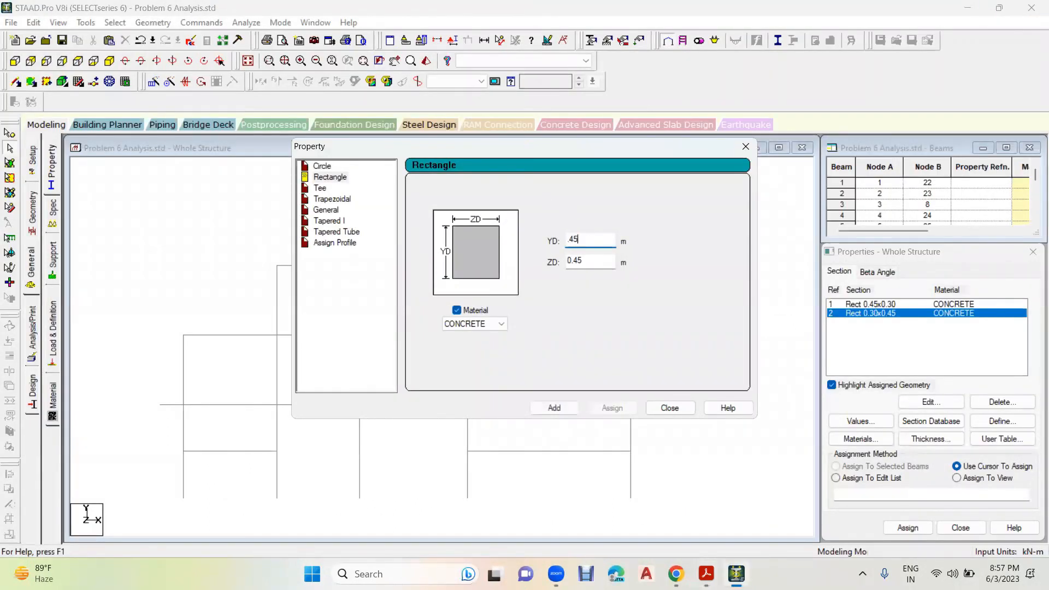
{"action": "key", "text": "Tab"}
{"action": "type", "text": ".2"}
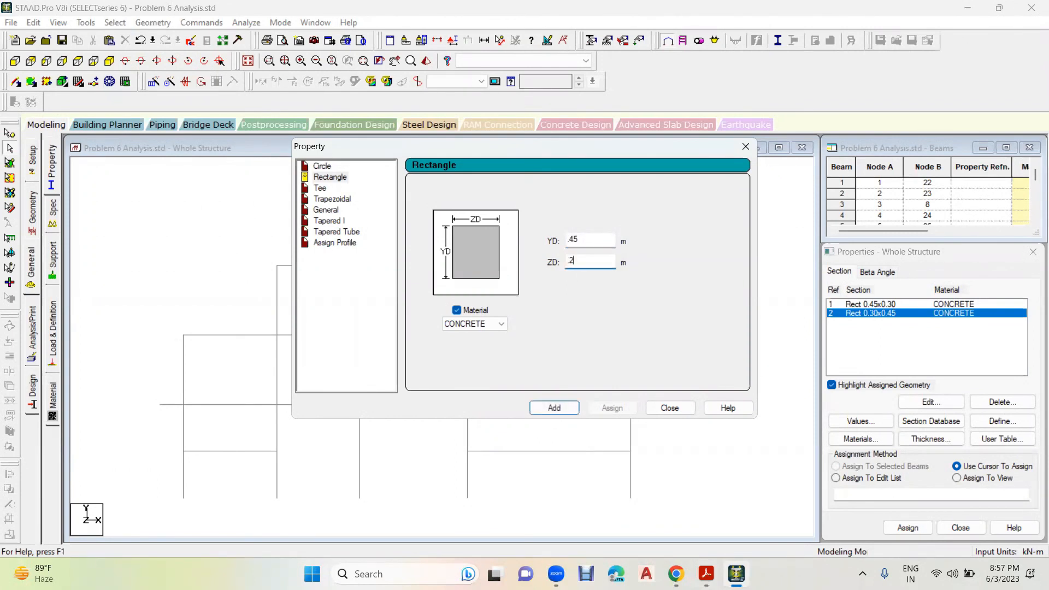
{"action": "left_click", "coordinate": [554, 407]}
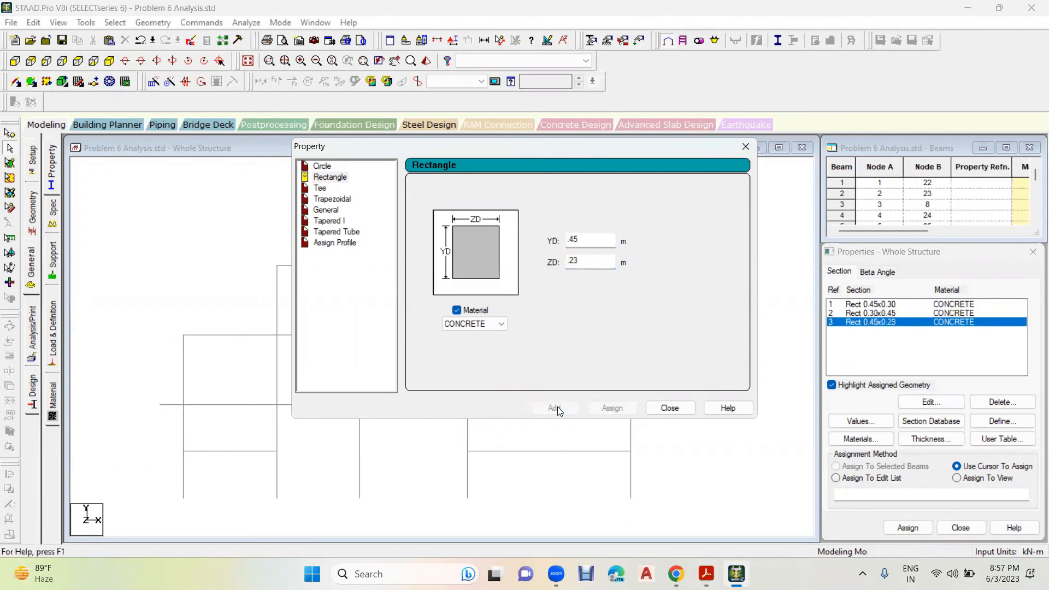
- Check section D in the workbook and add a concrete rectangular section with YD 0.6 m and ZD 0.23 m
{"action": "left_click", "coordinate": [706, 574]}
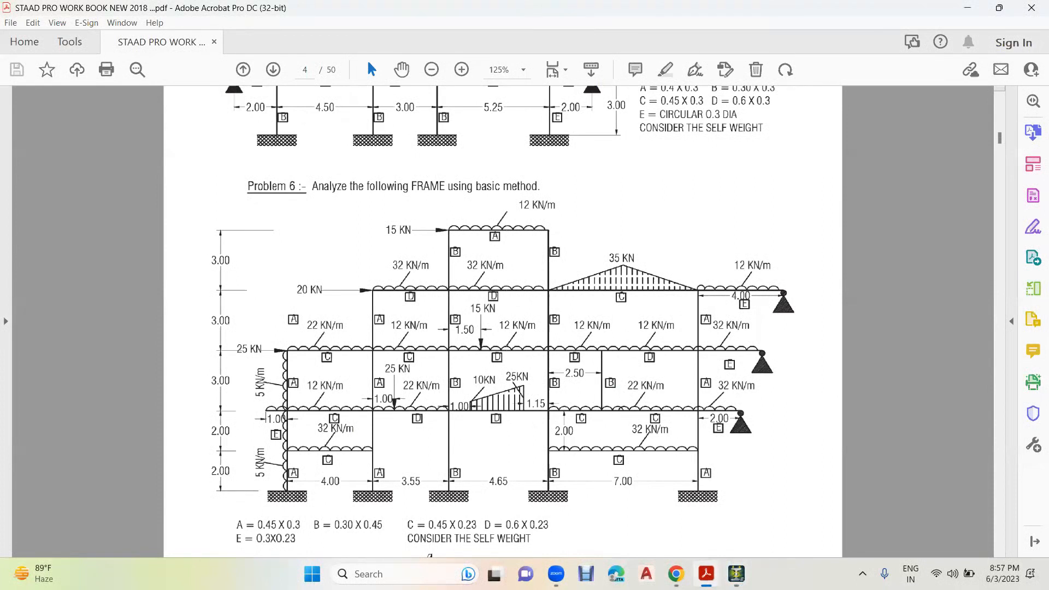
{"action": "left_click", "coordinate": [706, 574]}
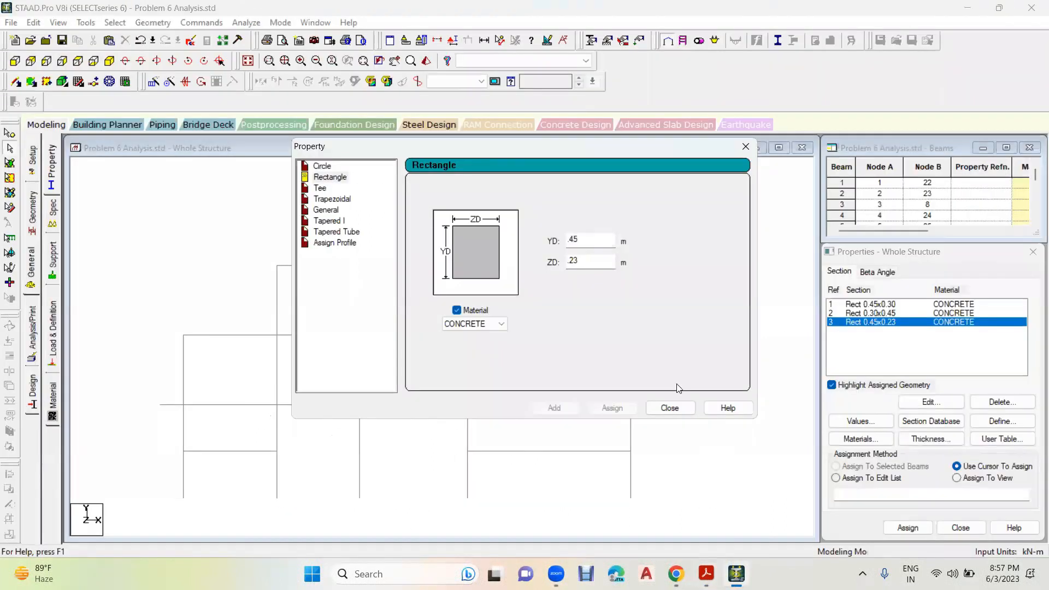
{"action": "double_click", "coordinate": [580, 239]}
{"action": "type", "text": "0.6"}
{"action": "left_click", "coordinate": [555, 408]}
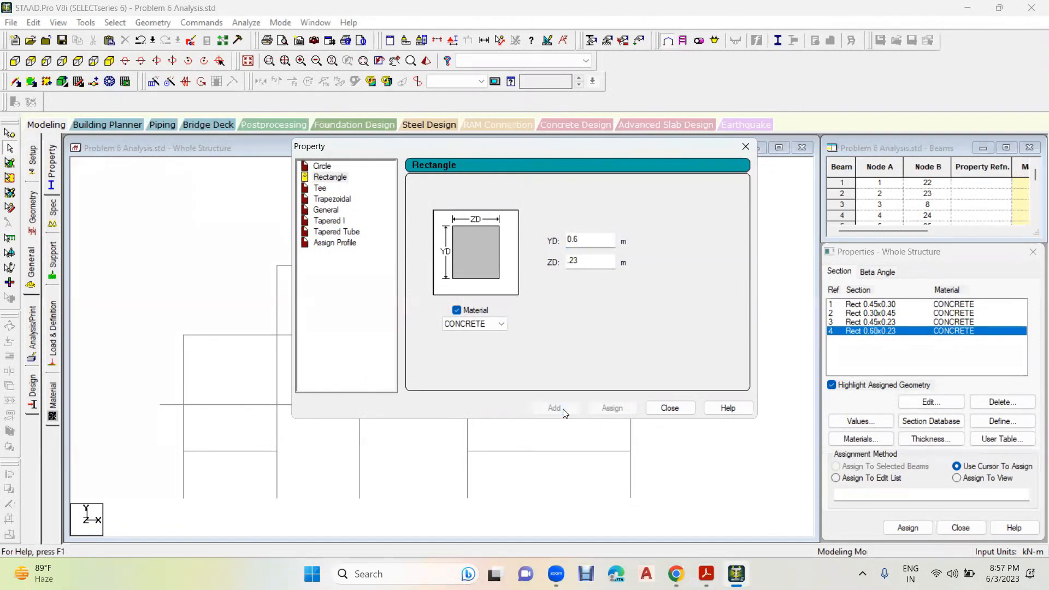
- Check section E in the workbook, add a concrete rectangular section with YD 0.3 m and ZD 0.23 m, and finish defining sections
{"action": "left_click", "coordinate": [706, 574]}
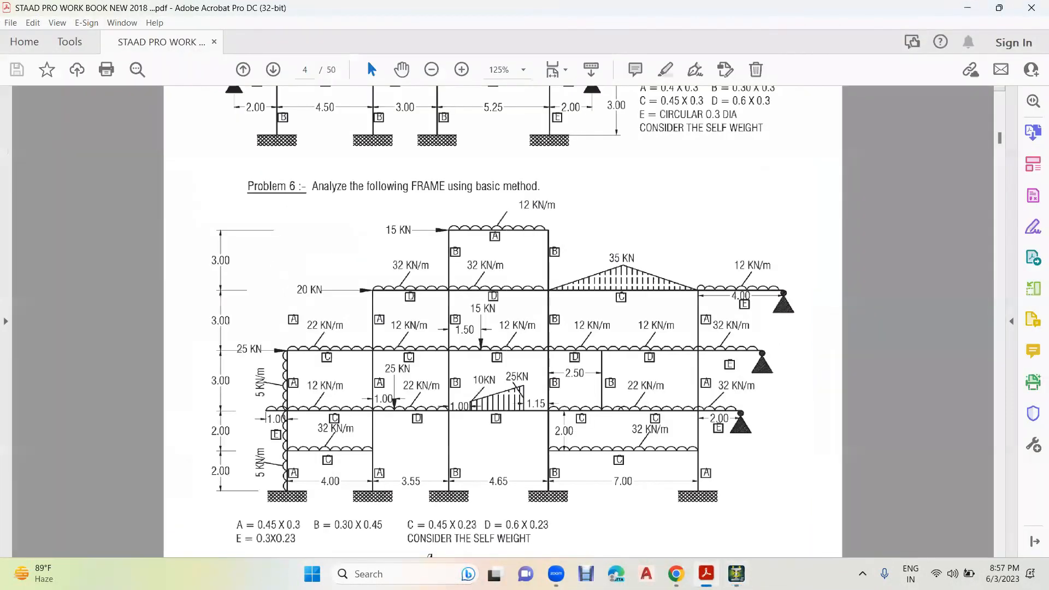
{"action": "left_click", "coordinate": [736, 574]}
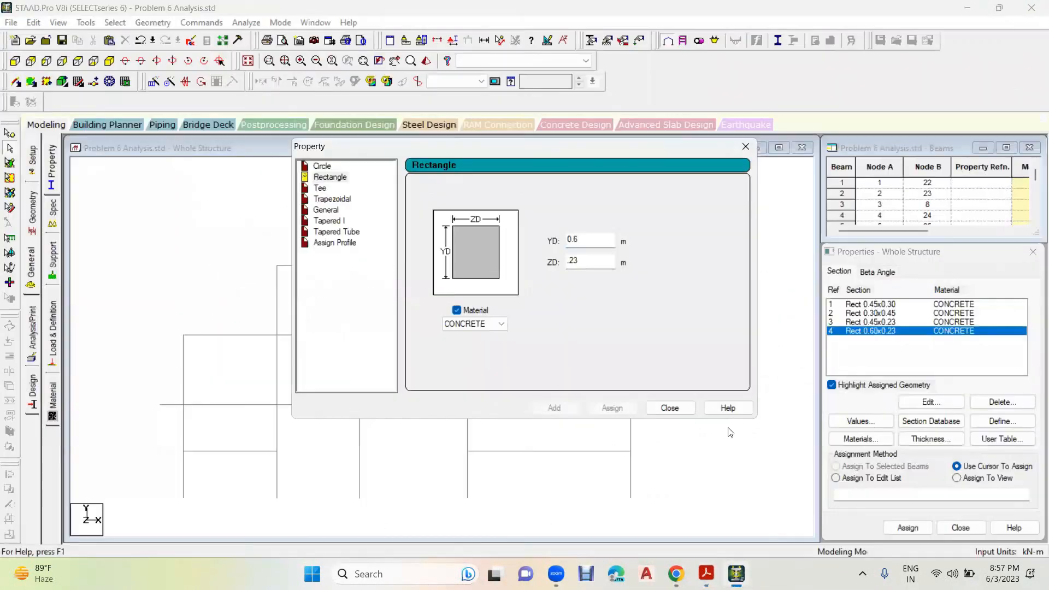
{"action": "double_click", "coordinate": [592, 239]}
{"action": "type", "text": "0.3"}
{"action": "left_click", "coordinate": [554, 407]}
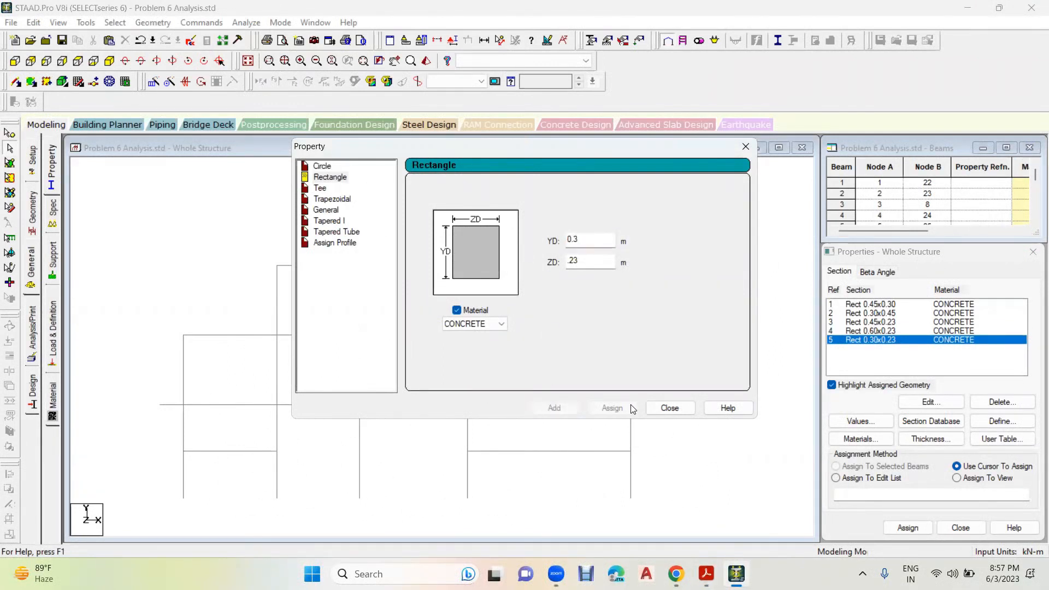
{"action": "left_click", "coordinate": [669, 408]}
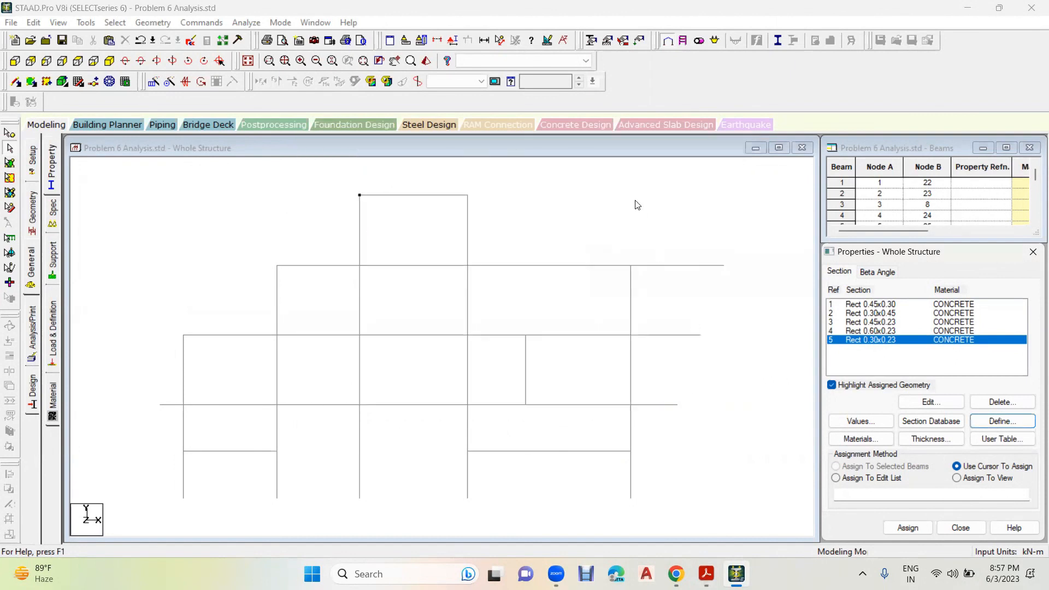
- Choose the Rect 0.45x0.30 section for assignment and check the workbook drawing for the members labelled A
{"action": "left_click", "coordinate": [886, 304]}
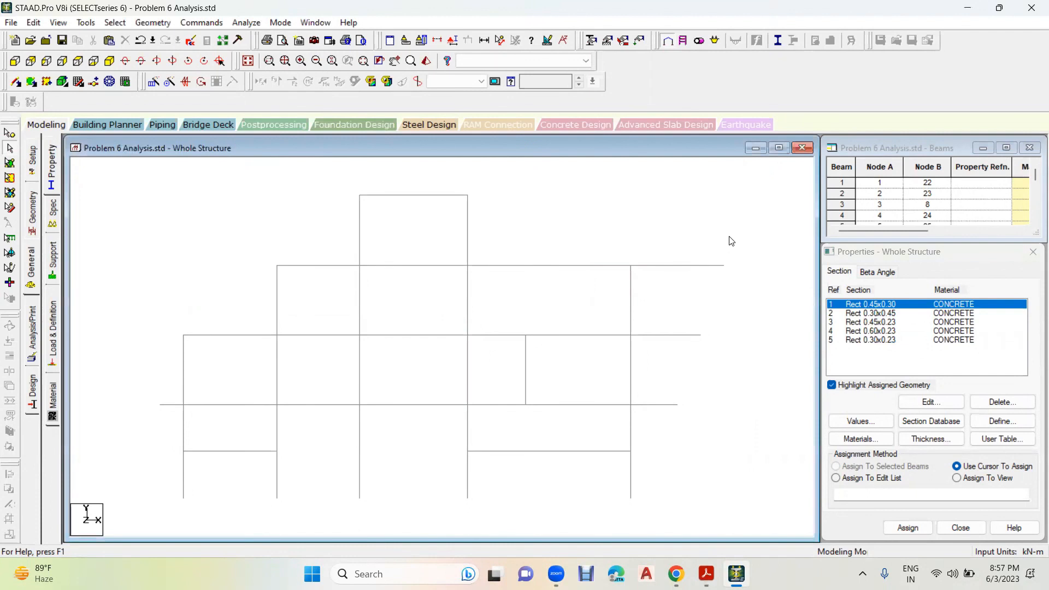
{"action": "mouse_move", "coordinate": [706, 574]}
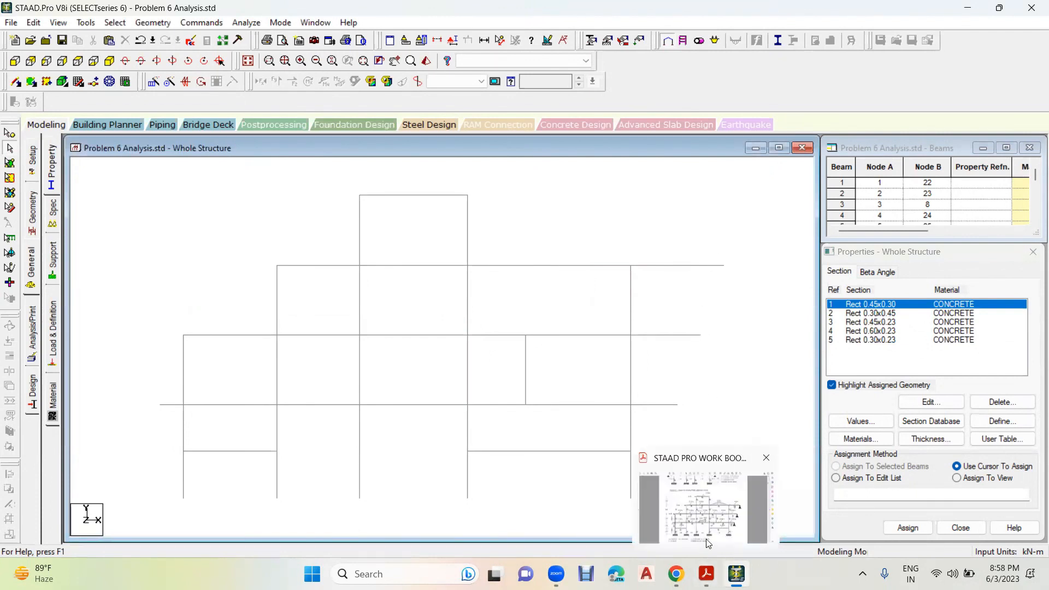
{"action": "left_click", "coordinate": [709, 544]}
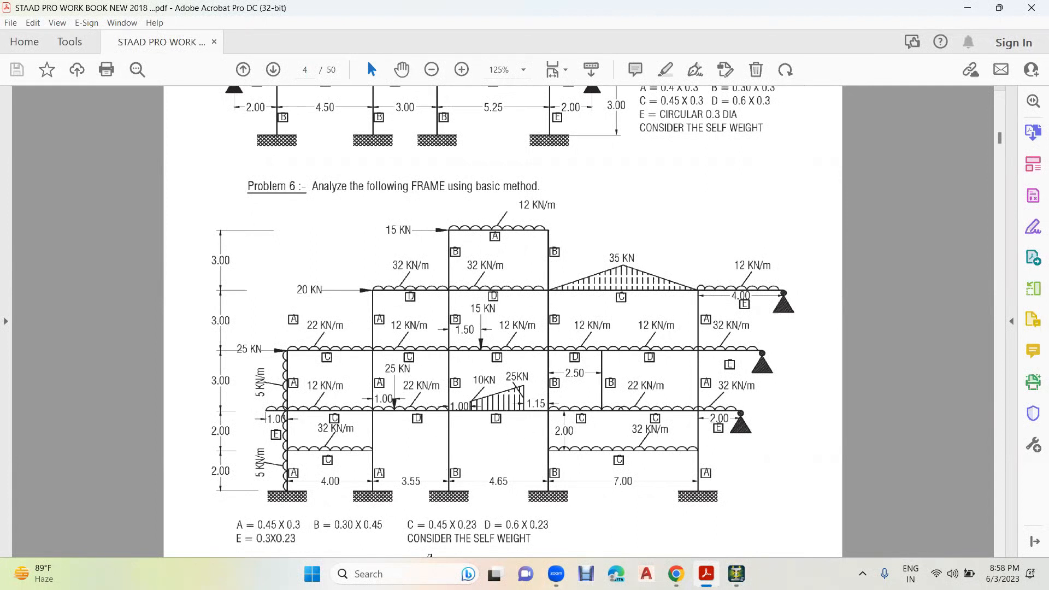
{"action": "left_click", "coordinate": [737, 574]}
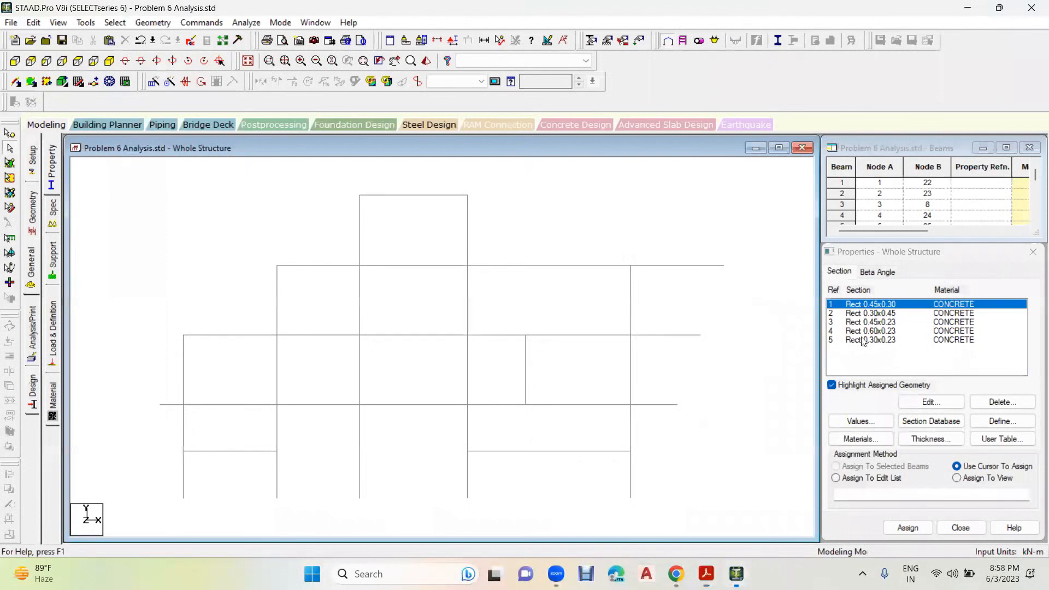
{"action": "left_click", "coordinate": [871, 305]}
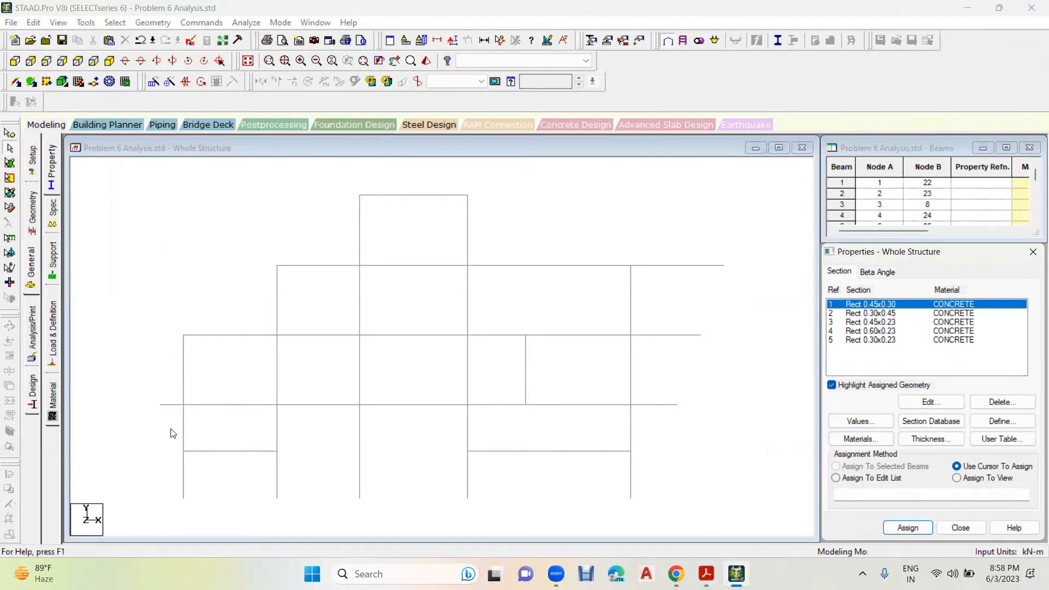
- Check the workbook and assign Rect 0.45x0.30 to the two leftmost column lines, the rightmost column line and the topmost beam
{"action": "left_click", "coordinate": [183, 433]}
{"action": "left_click", "coordinate": [184, 370], "text": "ctrl"}
{"action": "left_click", "coordinate": [276, 369], "text": "ctrl"}
{"action": "left_click", "coordinate": [280, 441], "text": "ctrl"}
{"action": "left_click", "coordinate": [281, 472], "text": "ctrl"}
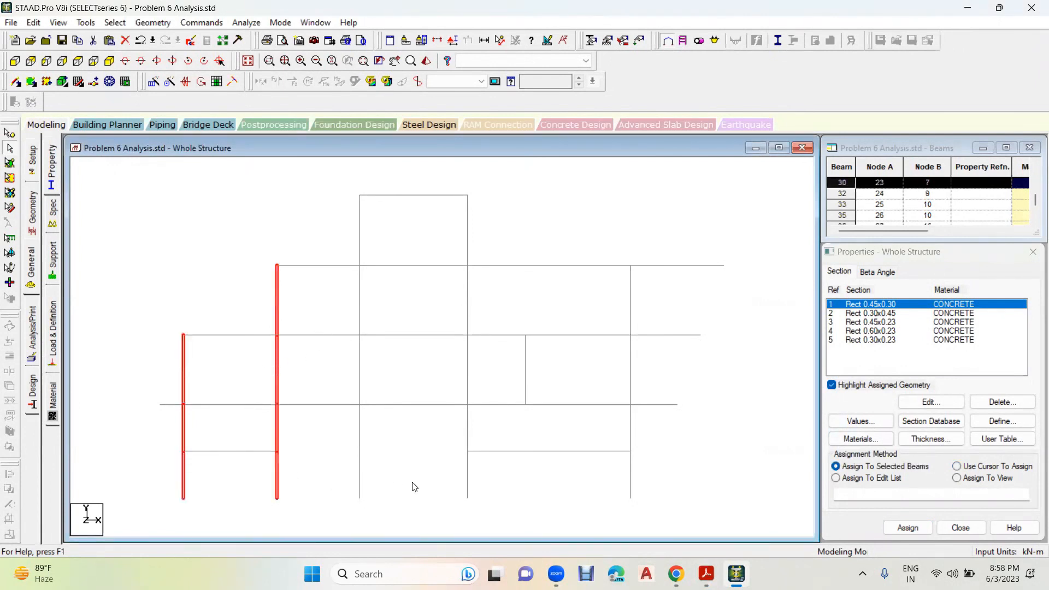
{"action": "left_click", "coordinate": [632, 483], "text": "ctrl"}
{"action": "left_click", "coordinate": [631, 429], "text": "ctrl"}
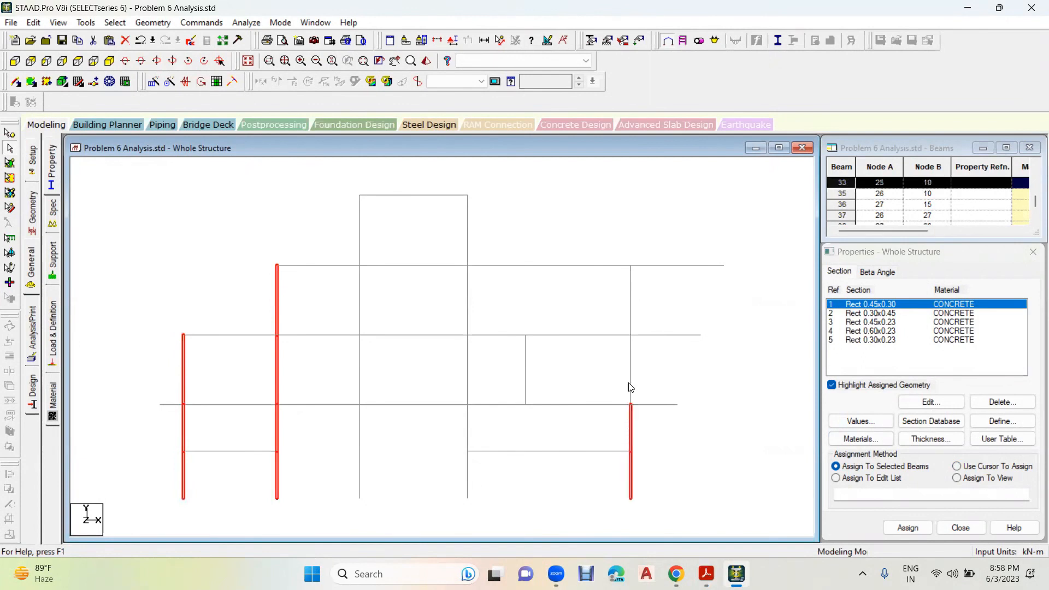
{"action": "left_click", "coordinate": [633, 353], "text": "ctrl"}
{"action": "left_click", "coordinate": [632, 301], "text": "ctrl"}
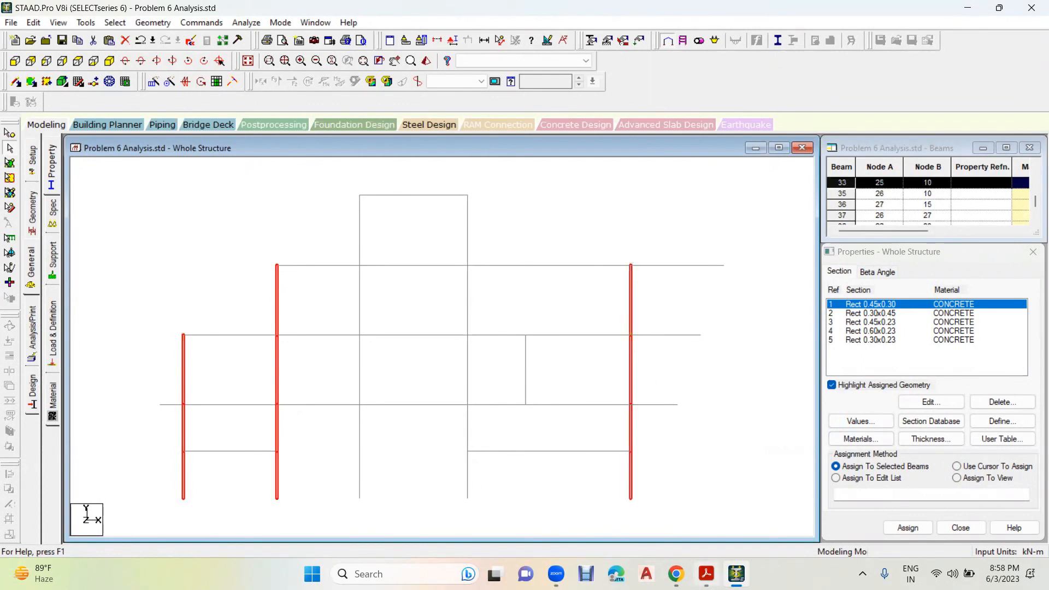
{"action": "left_click", "coordinate": [707, 574]}
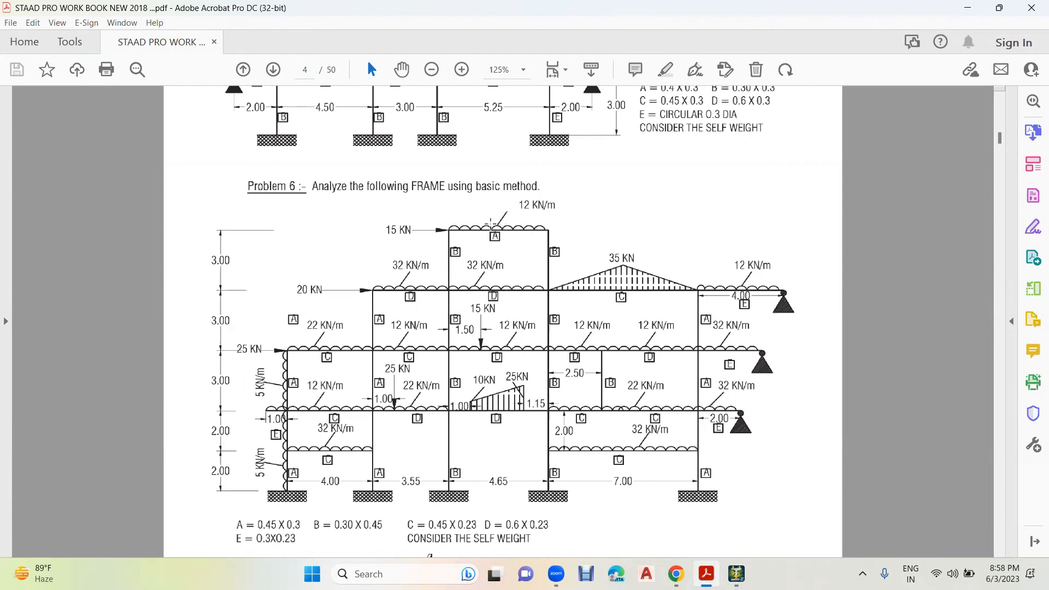
{"action": "left_click", "coordinate": [737, 573]}
{"action": "left_click", "coordinate": [421, 195]}
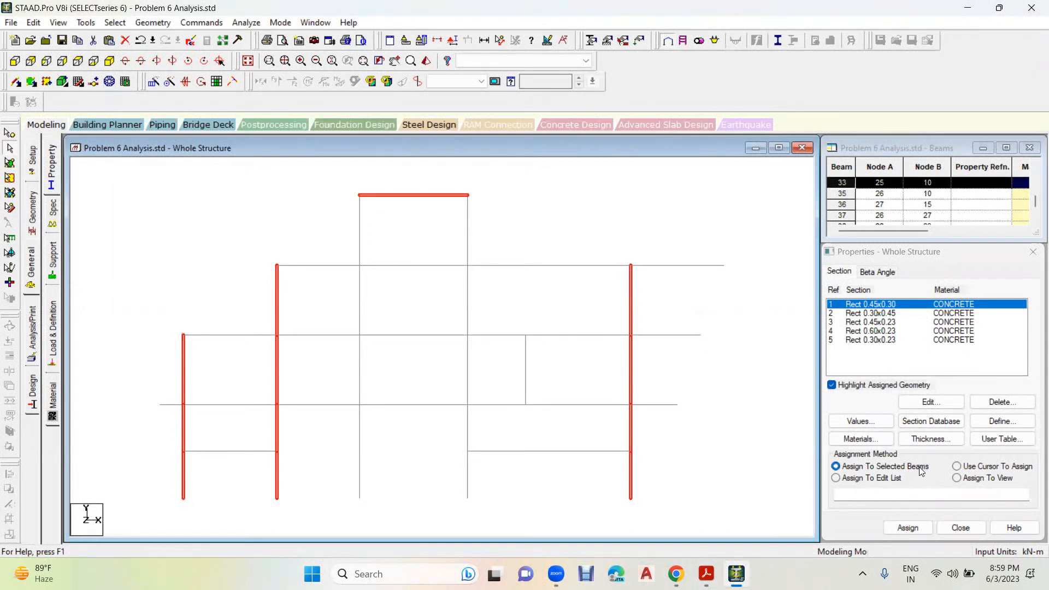
{"action": "left_click", "coordinate": [908, 528]}
{"action": "left_click", "coordinate": [955, 430]}
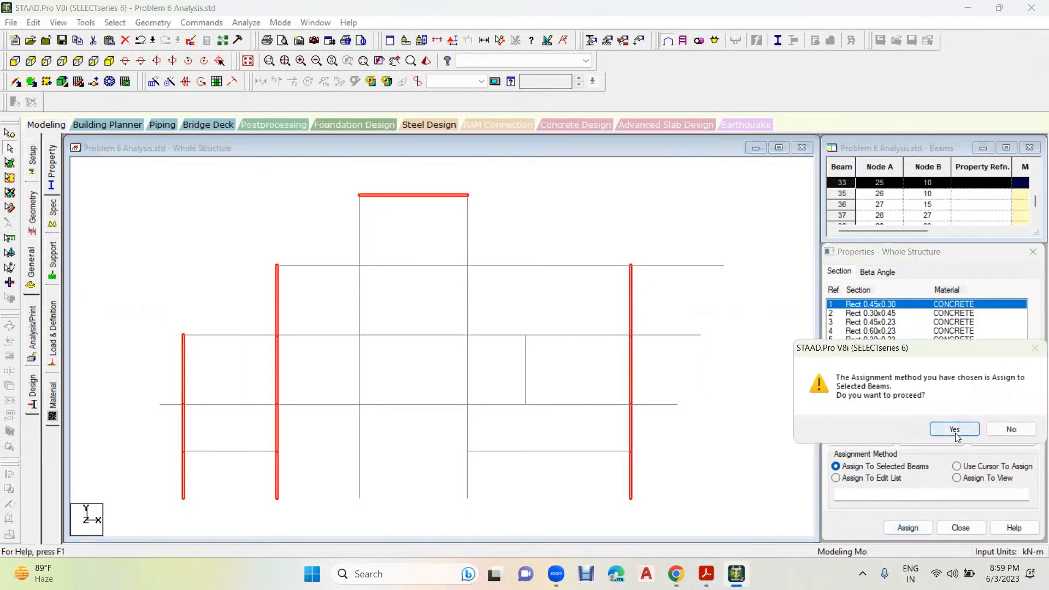
{"action": "left_click", "coordinate": [704, 197]}
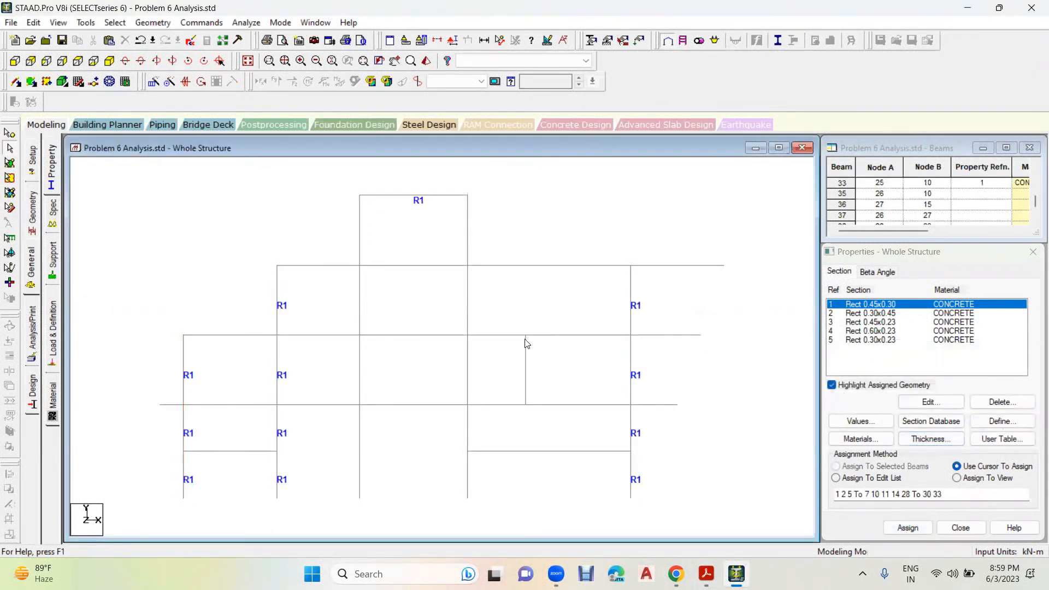
- Assign Rect 0.30x0.45 to the two central column lines and the short intermediate column in the right bay, checking the workbook's B labels
{"action": "left_click", "coordinate": [888, 314]}
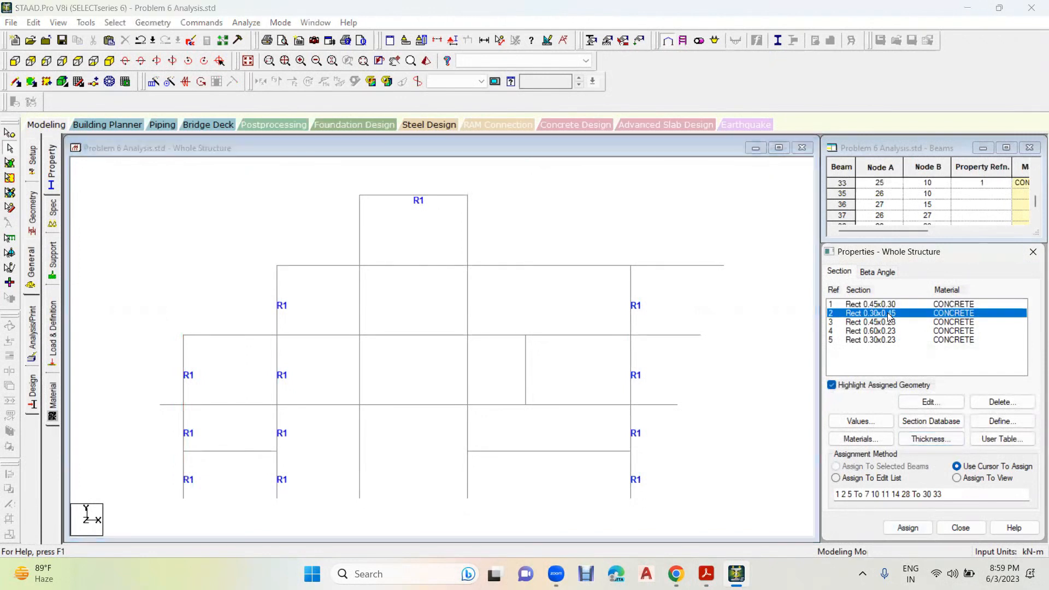
{"action": "left_click_drag", "start_coordinate": [529, 223], "coordinate": [304, 256]}
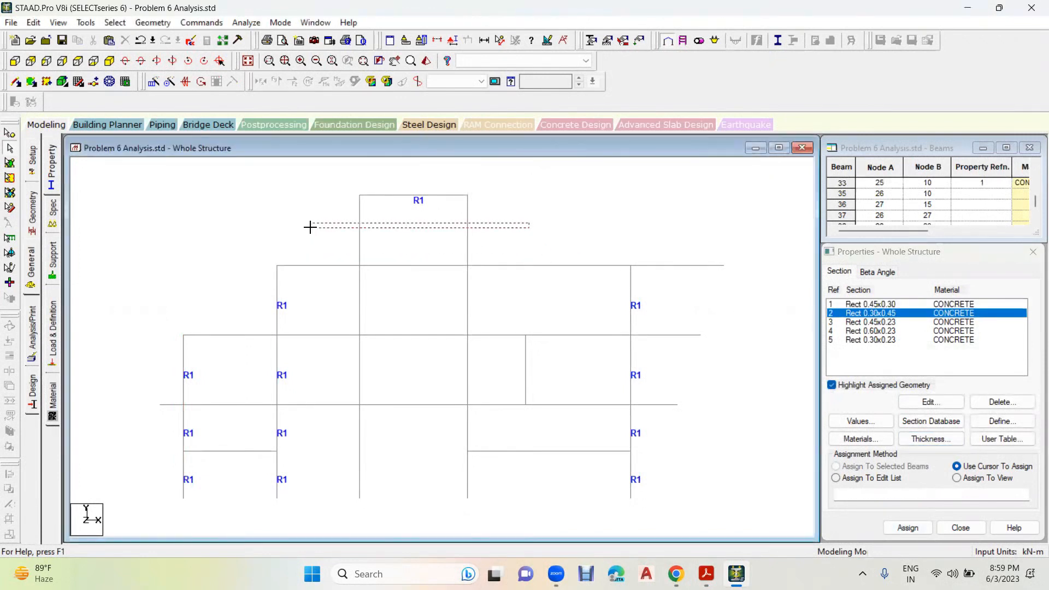
{"action": "left_click_drag", "start_coordinate": [506, 213], "coordinate": [294, 249]}
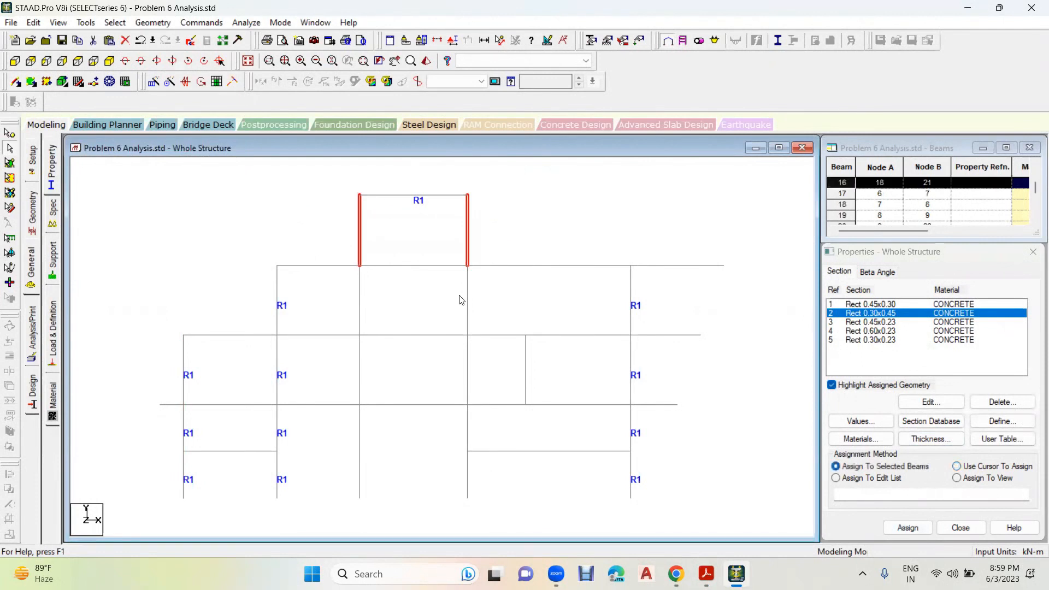
{"action": "left_click_drag", "start_coordinate": [342, 306], "coordinate": [342, 308], "text": "ctrl"}
{"action": "left_click_drag", "start_coordinate": [565, 355], "coordinate": [331, 374], "text": "ctrl"}
{"action": "left_click_drag", "start_coordinate": [495, 417], "coordinate": [339, 439], "text": "ctrl"}
{"action": "left_click_drag", "start_coordinate": [491, 467], "coordinate": [440, 487], "text": "ctrl"}
{"action": "left_click_drag", "start_coordinate": [384, 420], "coordinate": [344, 489], "text": "ctrl"}
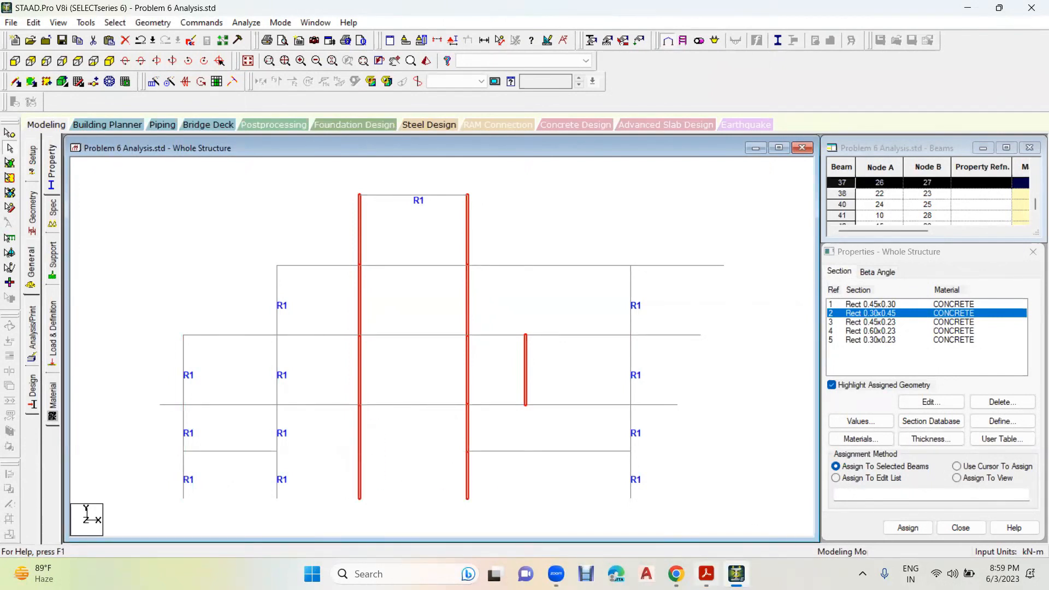
{"action": "left_click", "coordinate": [707, 574]}
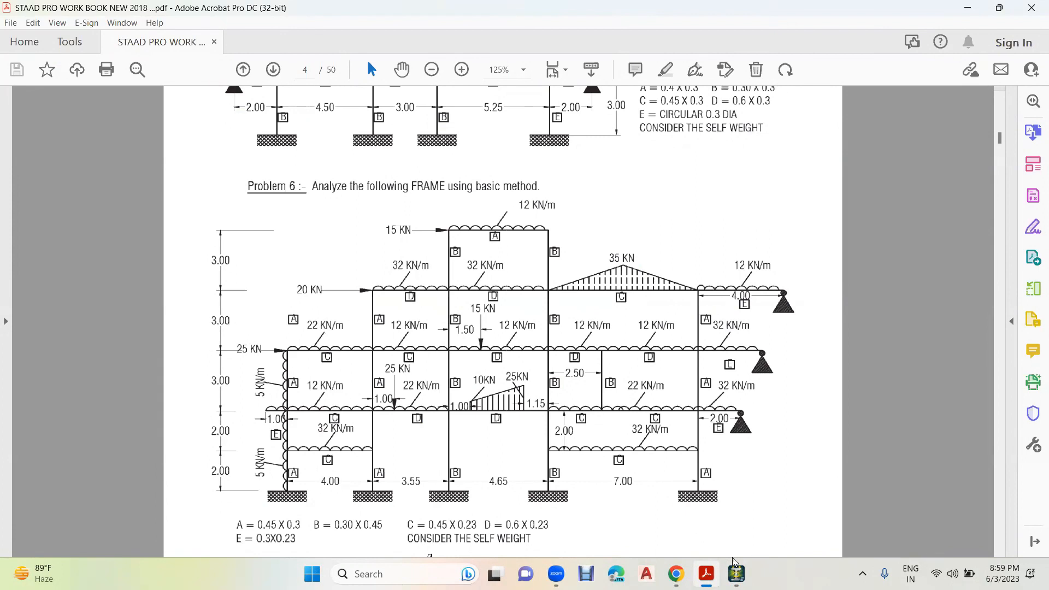
{"action": "left_click", "coordinate": [736, 574]}
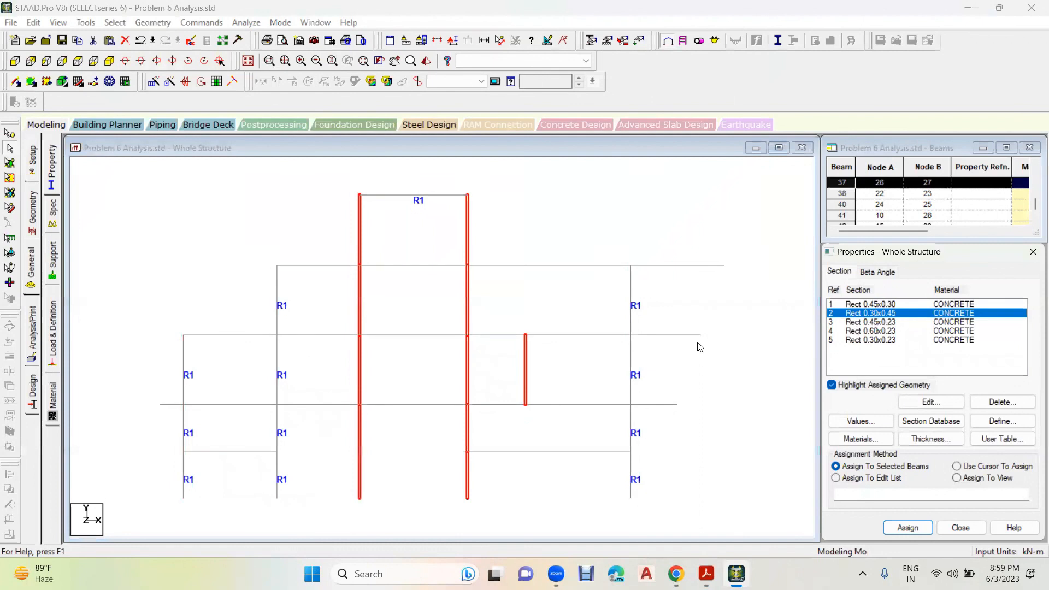
{"action": "left_click", "coordinate": [908, 528]}
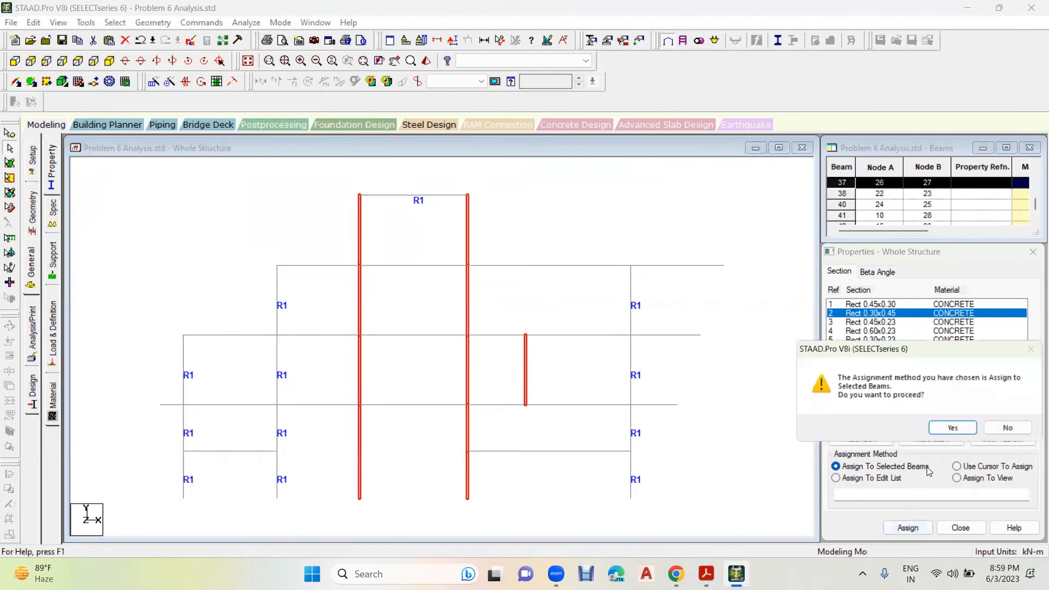
{"action": "left_click", "coordinate": [955, 429]}
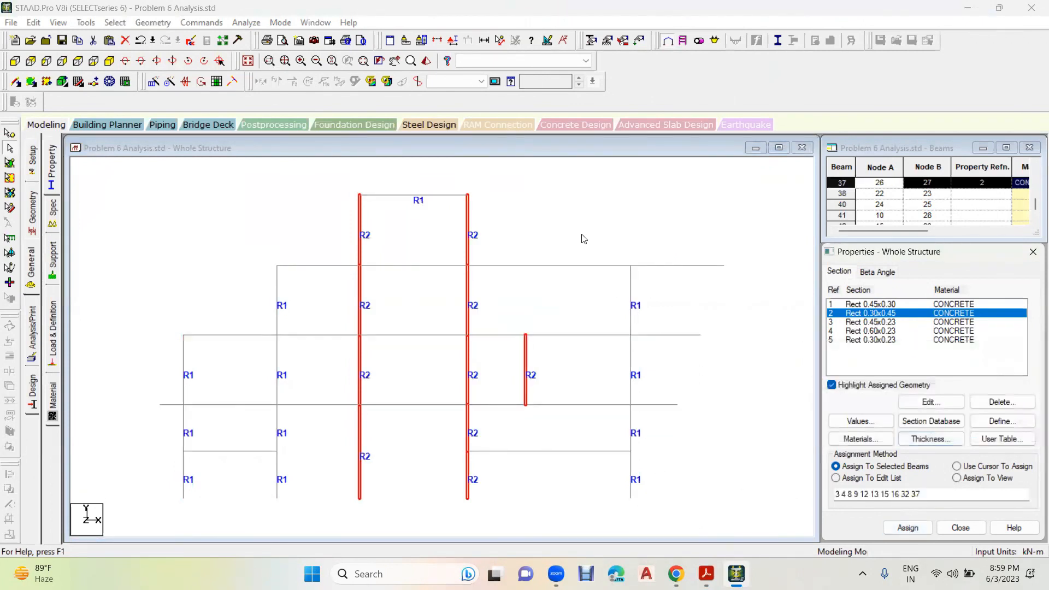
{"action": "left_click", "coordinate": [583, 239]}
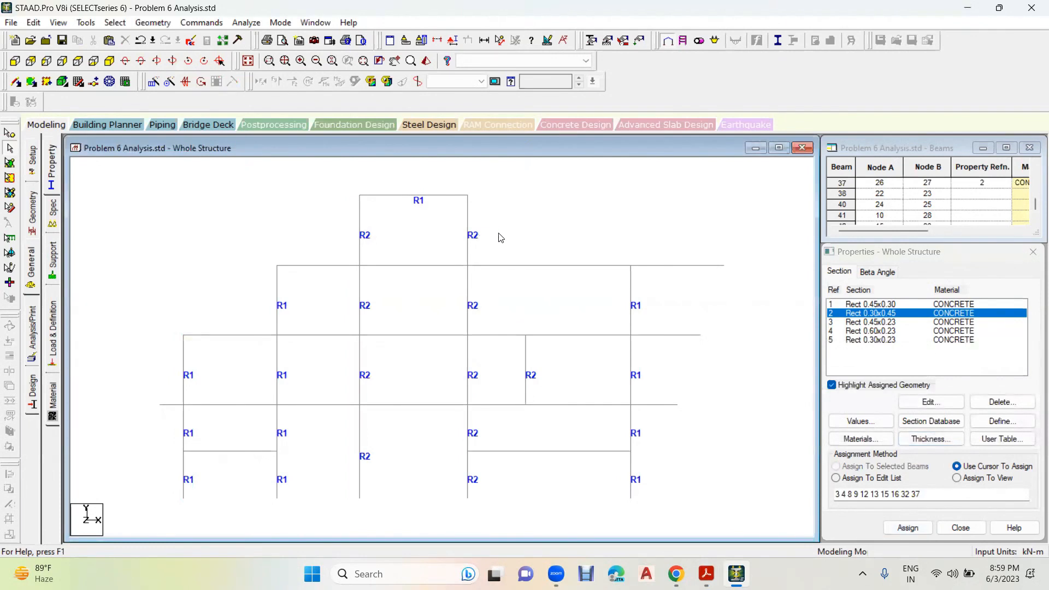
- Check the C labels in the workbook and assign Rect 0.45x0.23 to the left-bay beams and the wide right-bay beams at 2, 4 and 10 m
{"action": "left_click", "coordinate": [860, 323]}
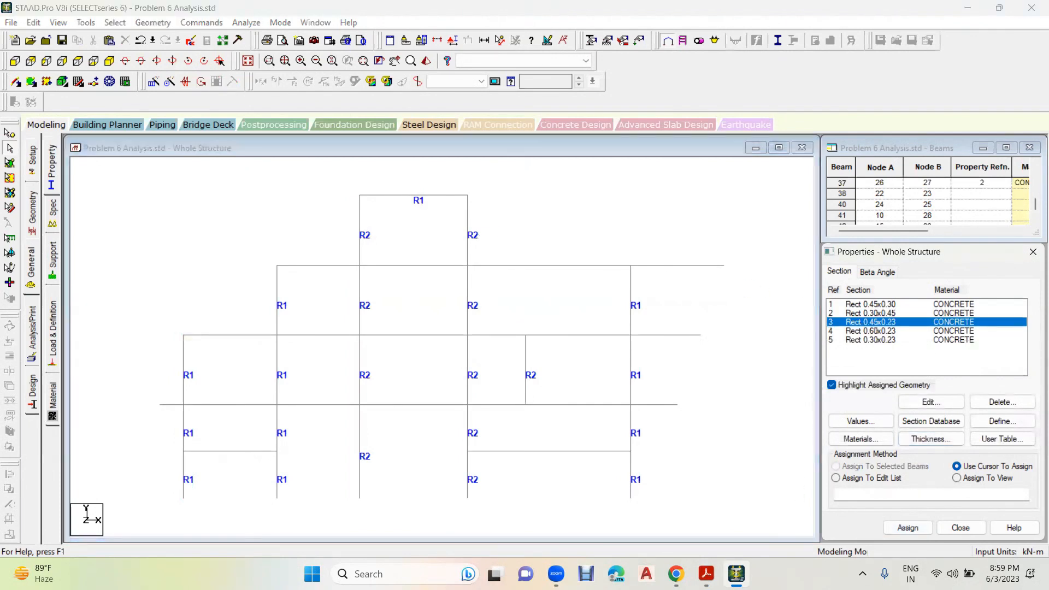
{"action": "left_click", "coordinate": [707, 574]}
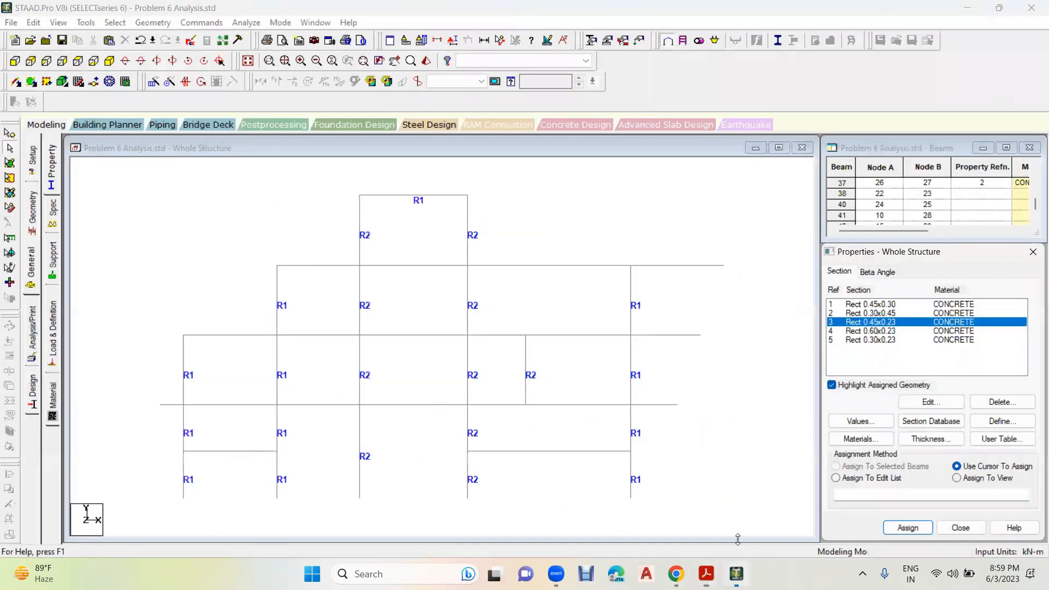
{"action": "left_click", "coordinate": [736, 574]}
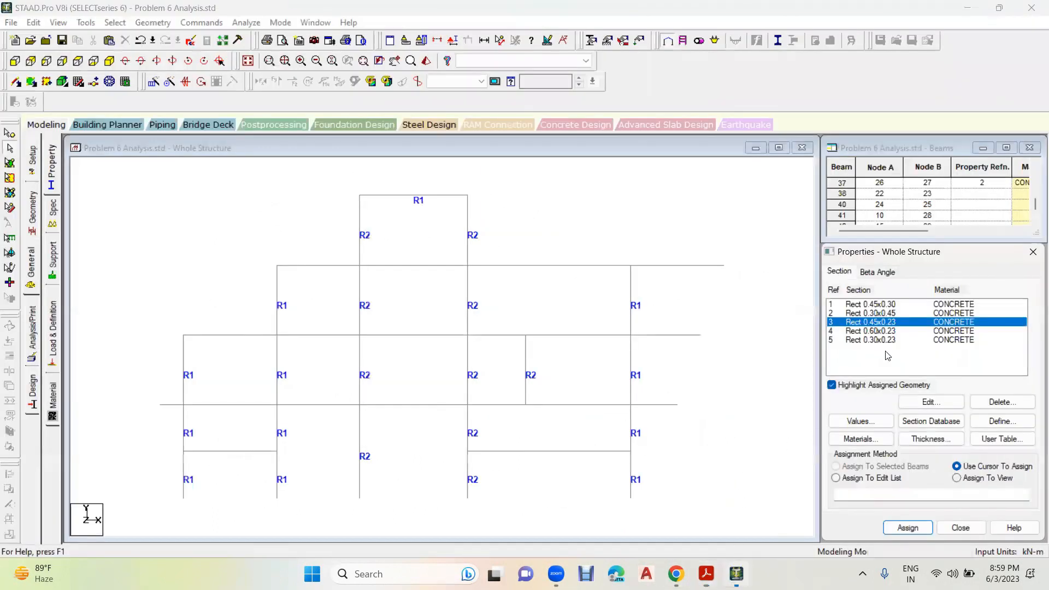
{"action": "left_click", "coordinate": [555, 451]}
{"action": "left_click", "coordinate": [563, 407], "text": "ctrl"}
{"action": "left_click", "coordinate": [505, 406], "text": "ctrl"}
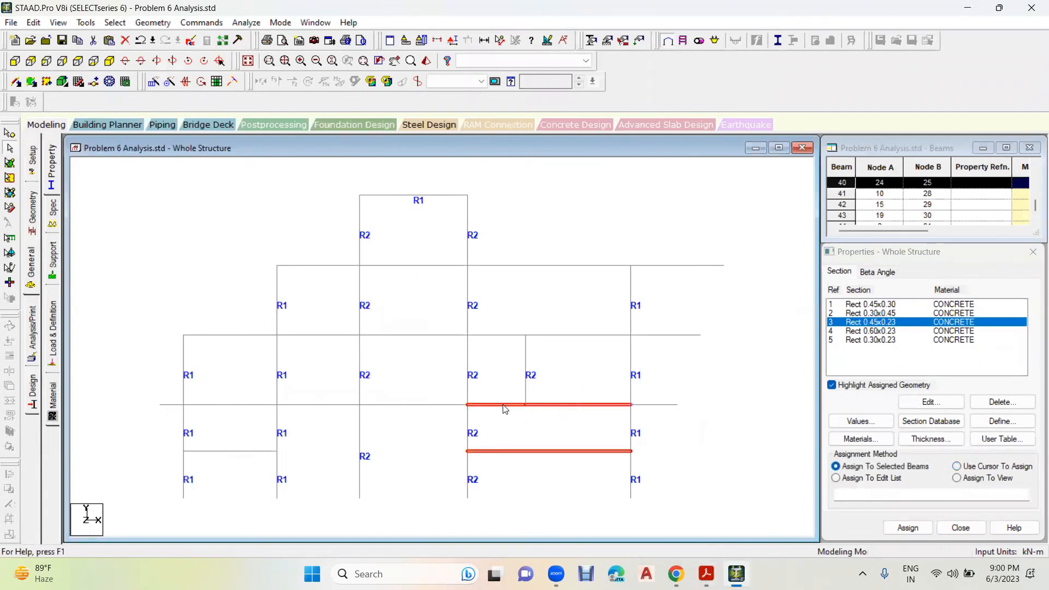
{"action": "left_click", "coordinate": [569, 267], "text": "ctrl"}
{"action": "left_click_drag", "start_coordinate": [245, 311], "coordinate": [215, 483], "text": "ctrl"}
{"action": "left_click", "coordinate": [908, 527]}
{"action": "left_click", "coordinate": [955, 429]}
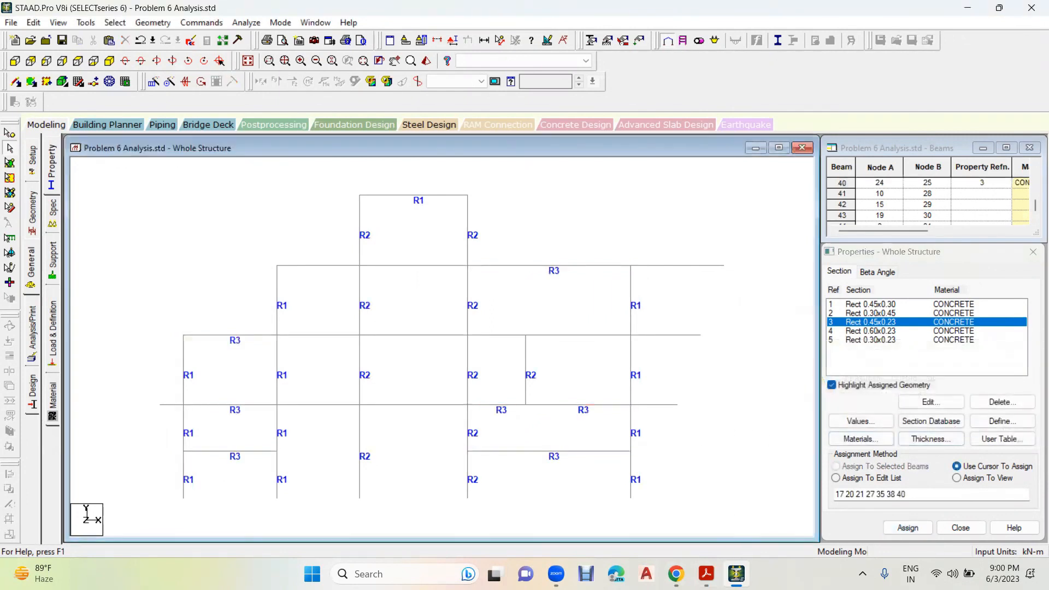
- Check the D labels in the workbook and assign Rect 0.60x0.23 to the two middle bays' beams and the right-bay beam segments at 7 m
{"action": "left_click", "coordinate": [707, 574]}
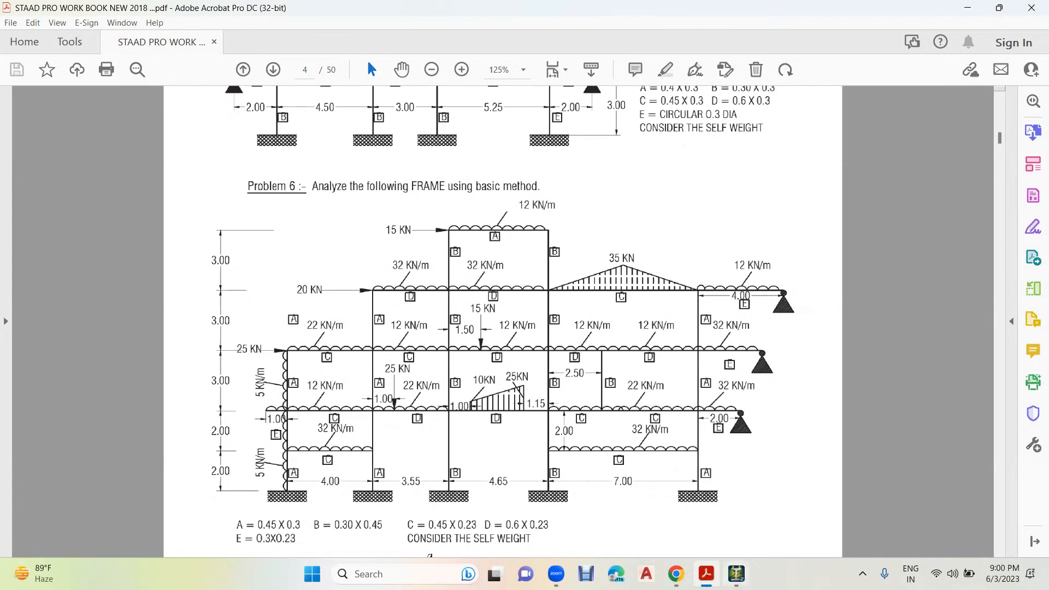
{"action": "left_click", "coordinate": [737, 574]}
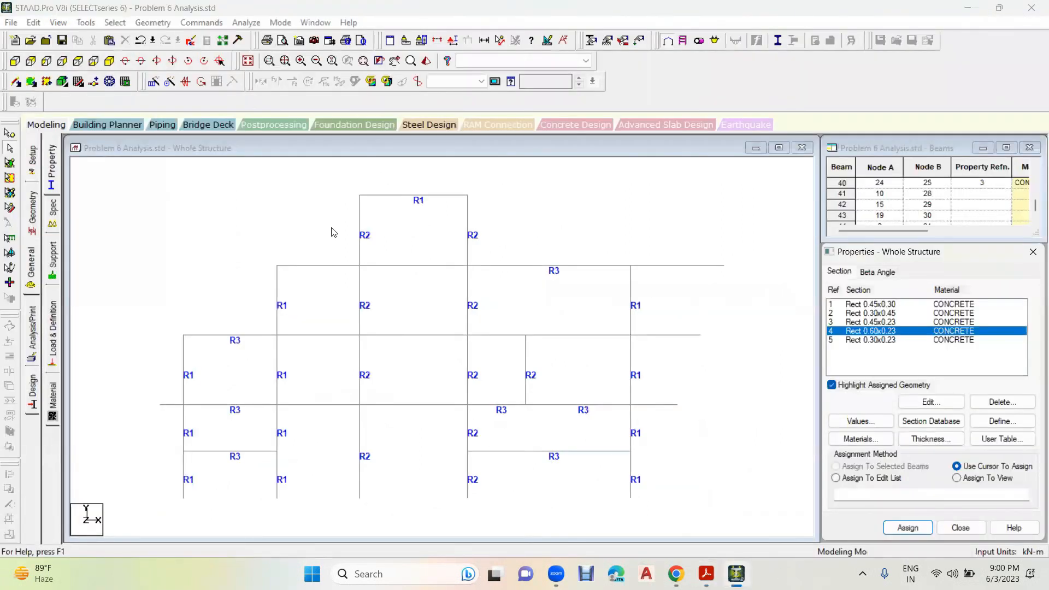
{"action": "left_click", "coordinate": [333, 231]}
{"action": "left_click_drag", "start_coordinate": [287, 484], "coordinate": [291, 485]}
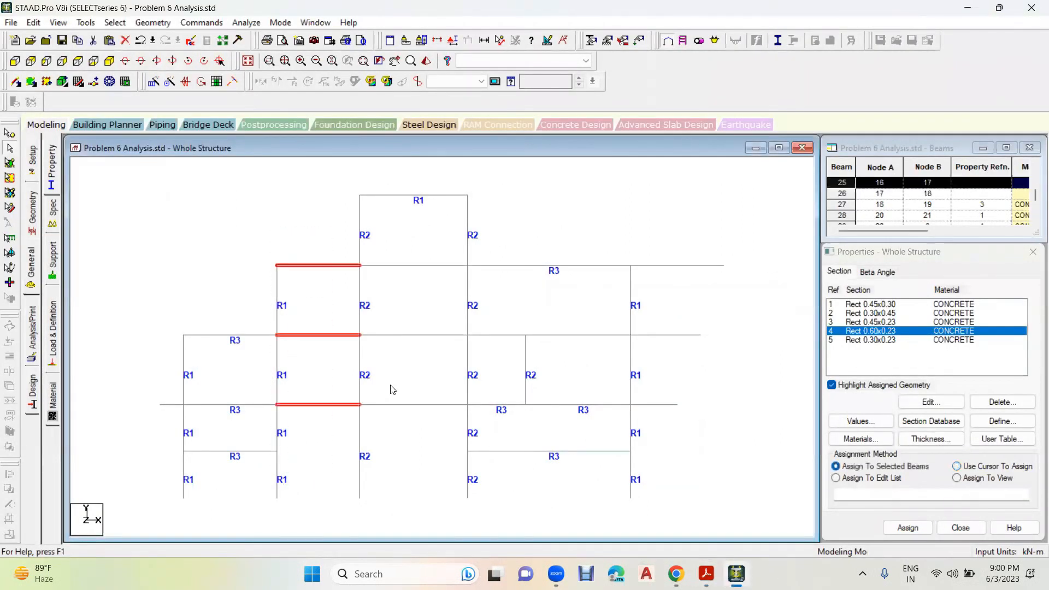
{"action": "left_click_drag", "start_coordinate": [397, 431], "coordinate": [394, 451], "text": "ctrl"}
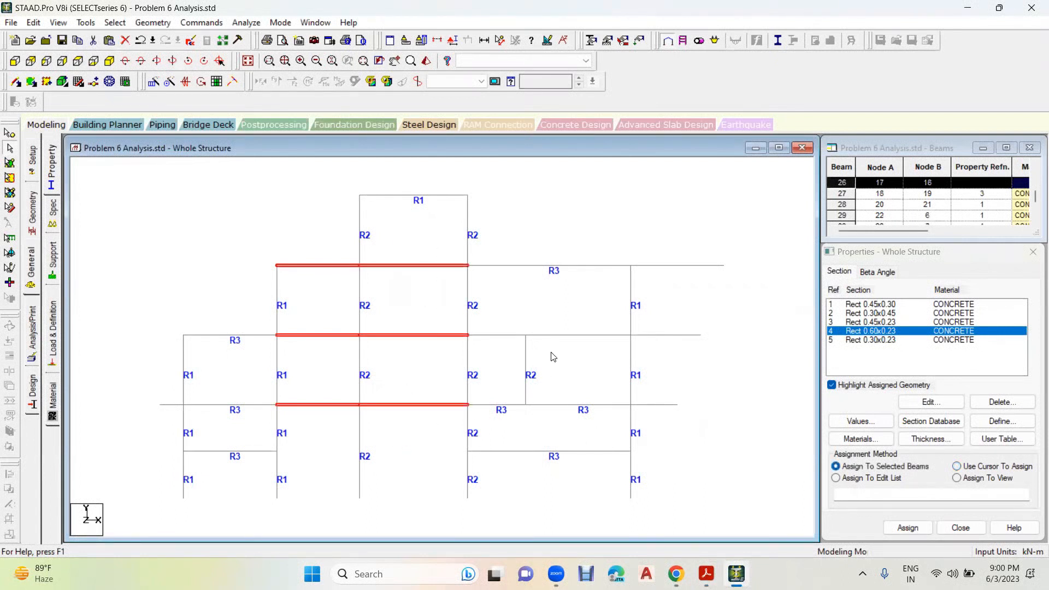
{"action": "left_click", "coordinate": [501, 334], "text": "ctrl"}
{"action": "left_click", "coordinate": [569, 336], "text": "ctrl"}
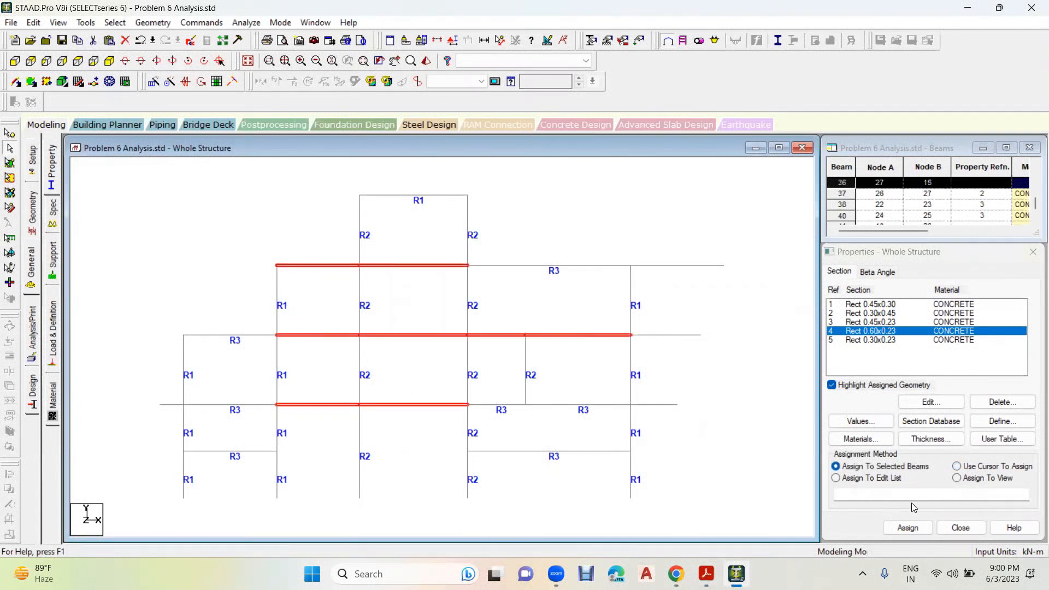
{"action": "left_click", "coordinate": [909, 528]}
{"action": "left_click", "coordinate": [955, 430]}
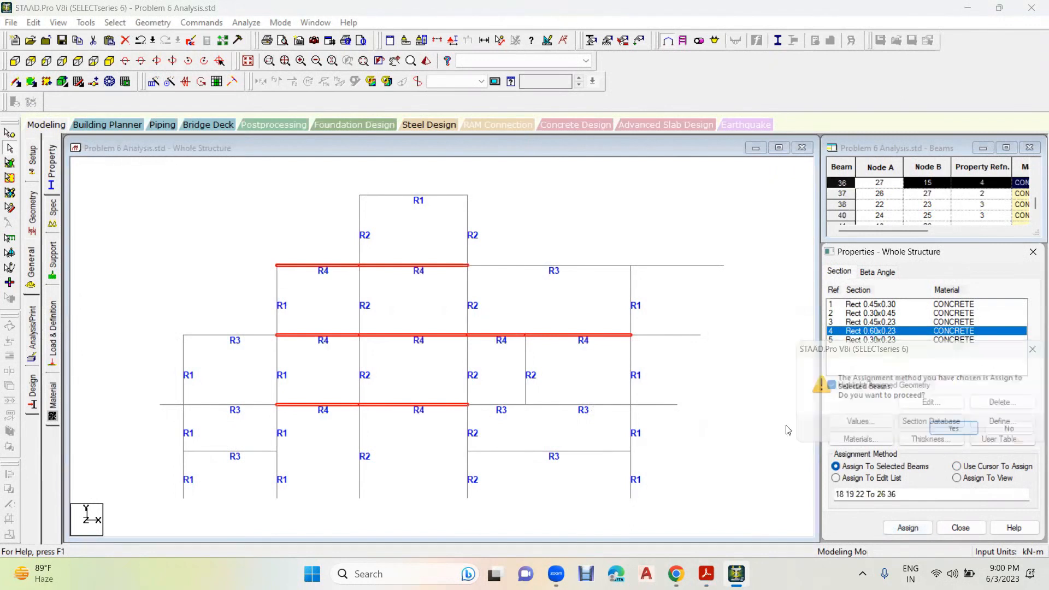
{"action": "left_click", "coordinate": [735, 413]}
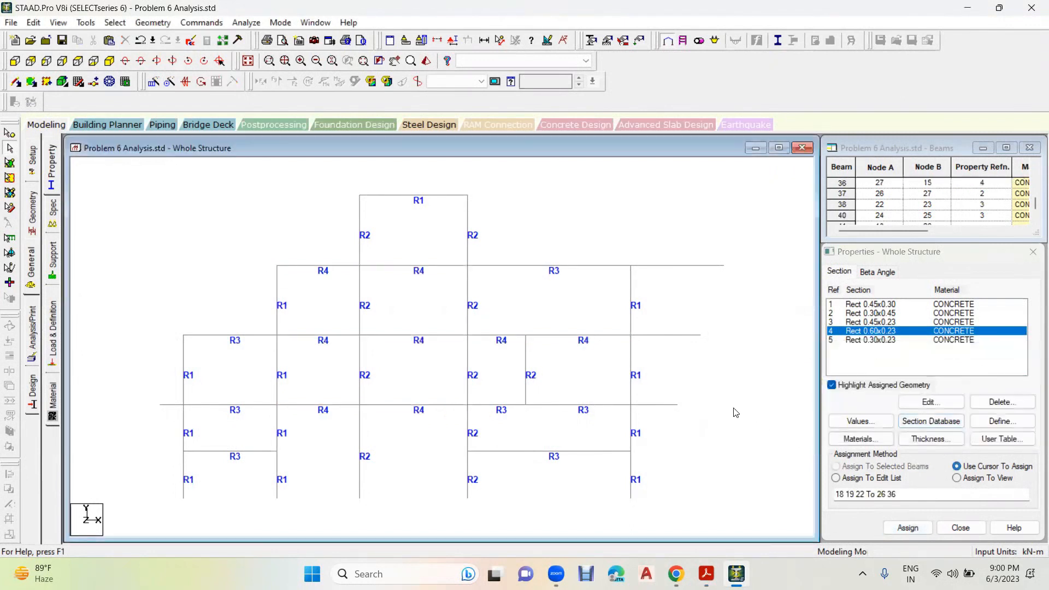
- Assign Rect 0.30x0.23 to the three beams extending beyond the rightmost column line and the short overhang beyond the leftmost column
{"action": "left_click", "coordinate": [875, 340]}
{"action": "left_click_drag", "start_coordinate": [727, 242], "coordinate": [656, 428]}
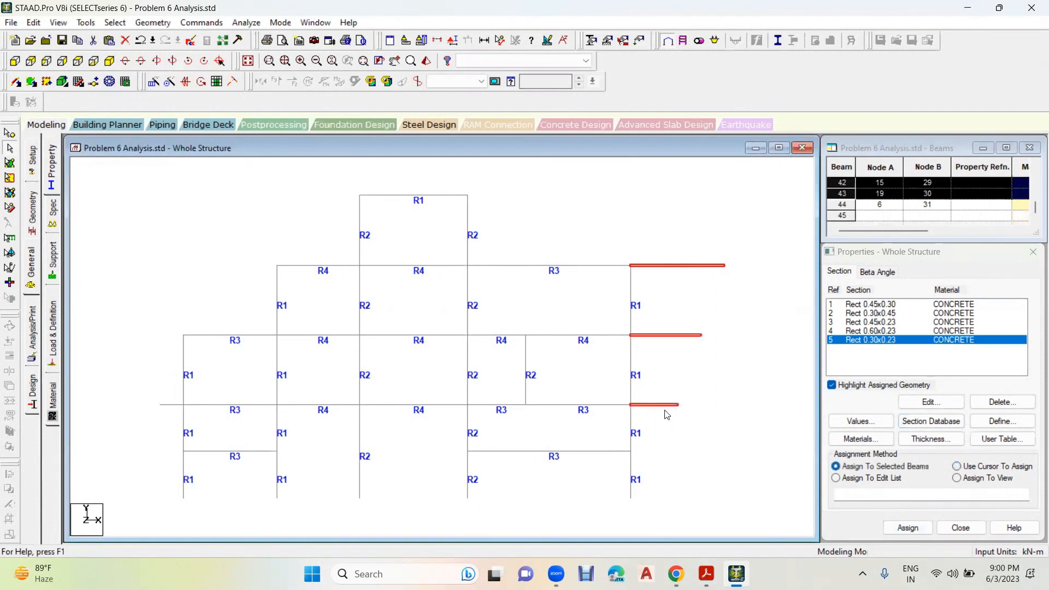
{"action": "left_click", "coordinate": [169, 405], "text": "ctrl"}
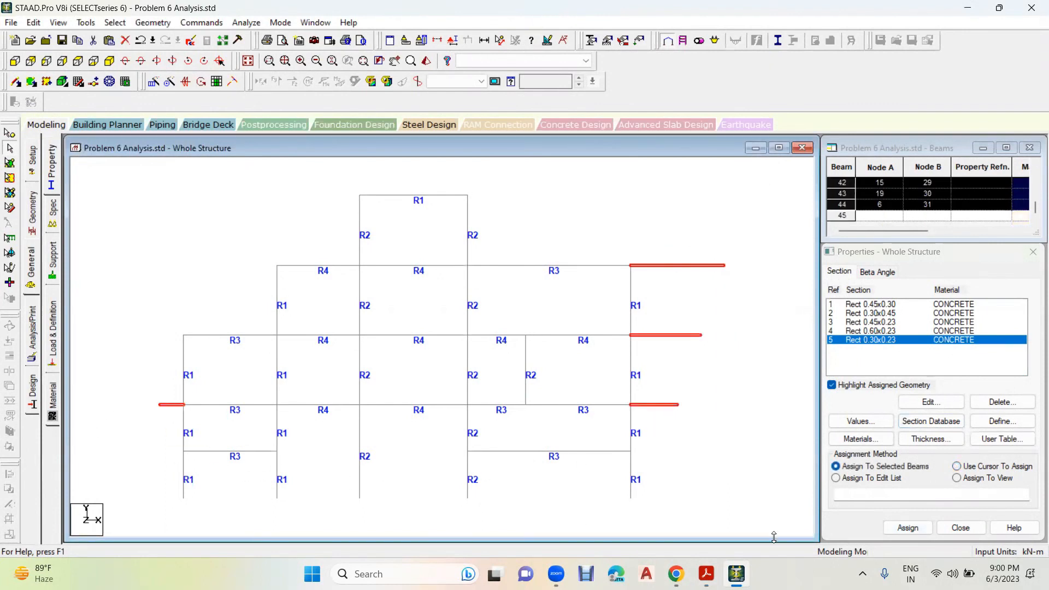
{"action": "left_click", "coordinate": [908, 528]}
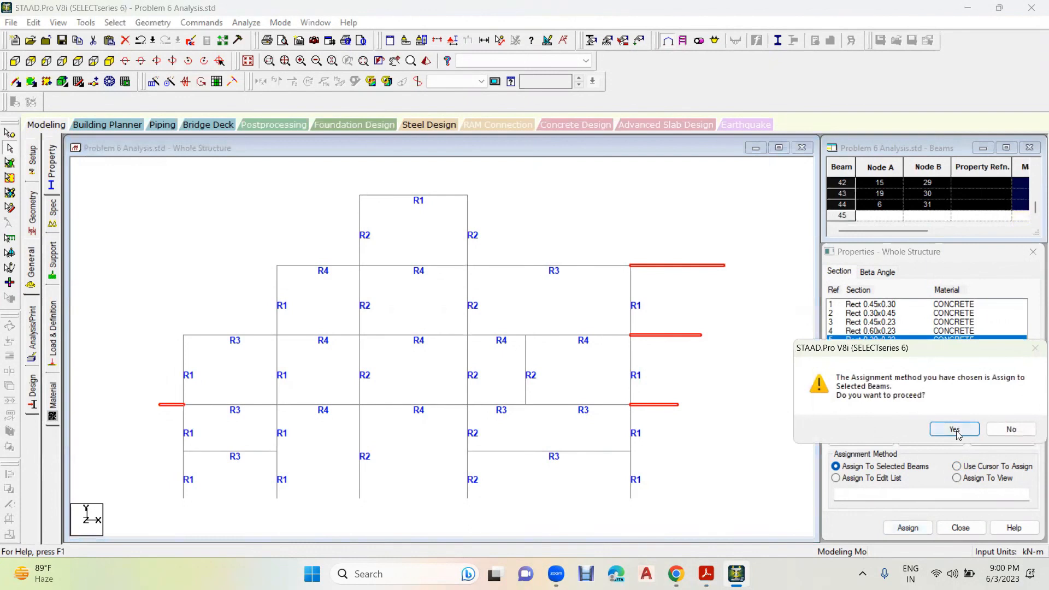
{"action": "left_click", "coordinate": [957, 433]}
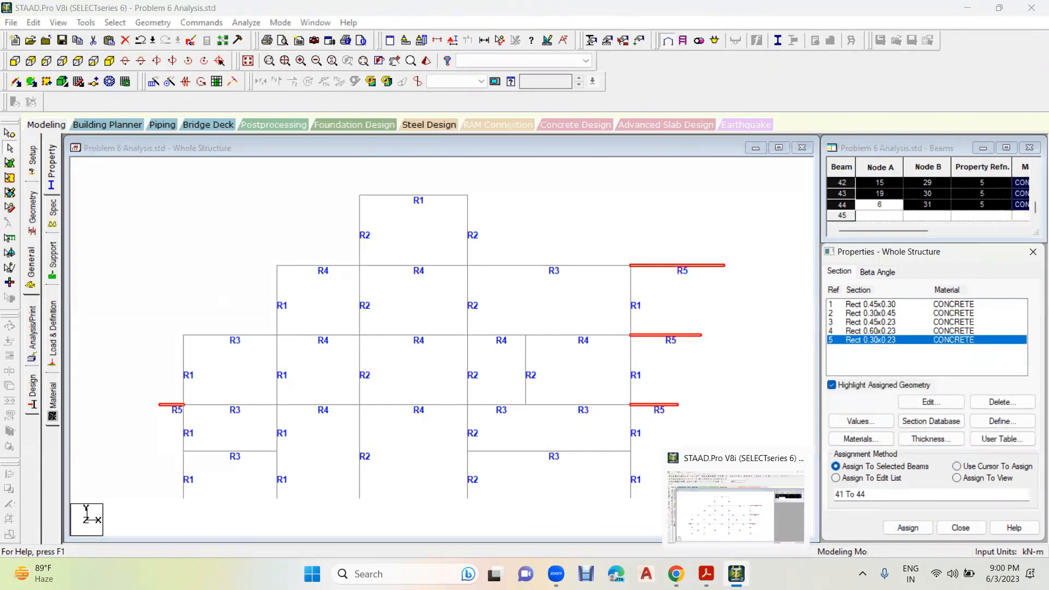
{"action": "left_click", "coordinate": [755, 269]}
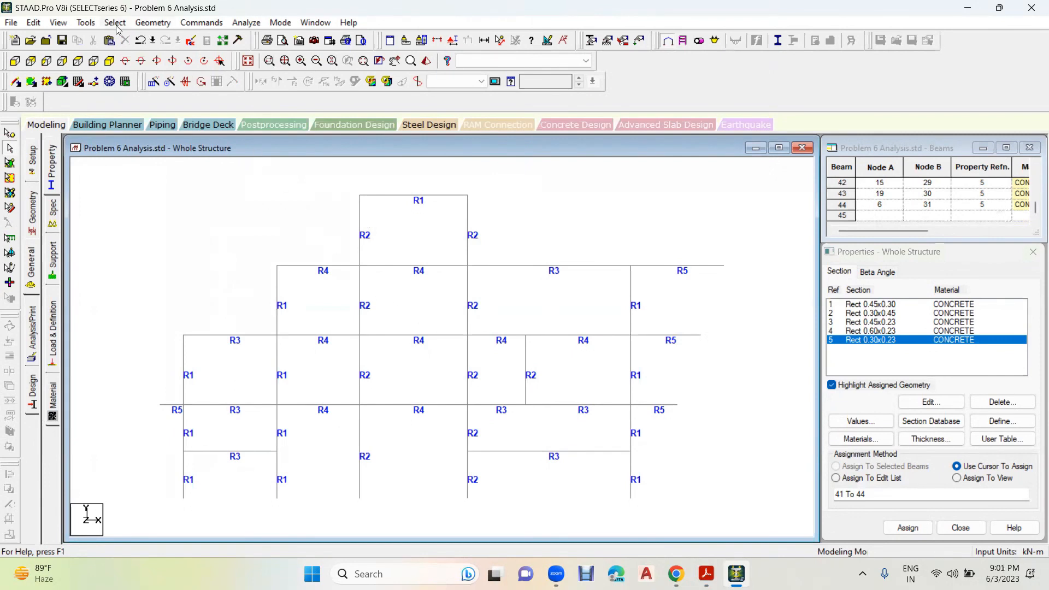
- Check the whole structure for members with a missing property
{"action": "left_click", "coordinate": [85, 24]}
{"action": "left_click", "coordinate": [100, 21]}
{"action": "left_click", "coordinate": [116, 23]}
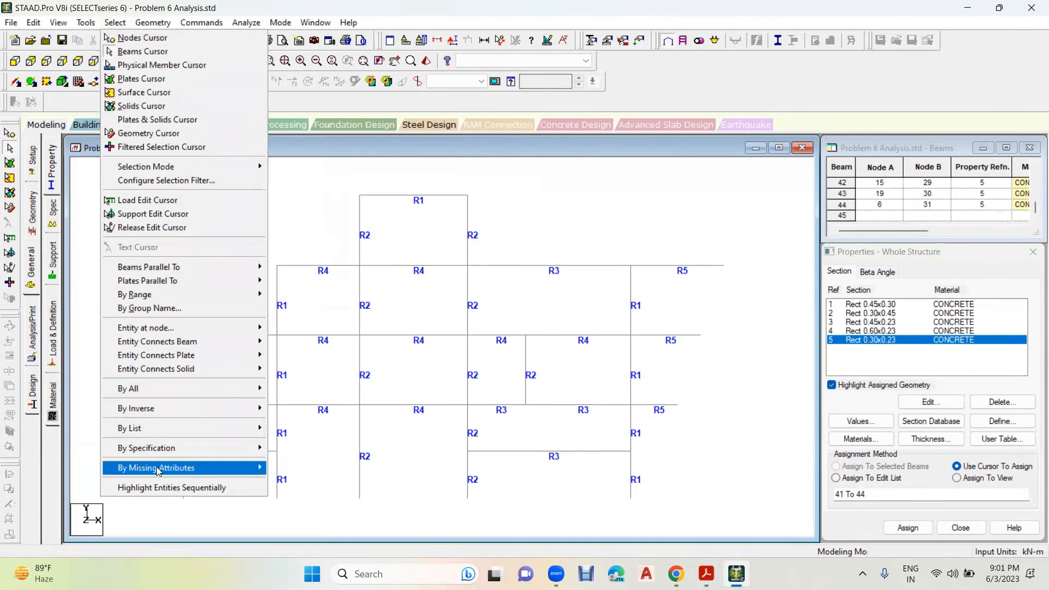
{"action": "mouse_move", "coordinate": [188, 469]}
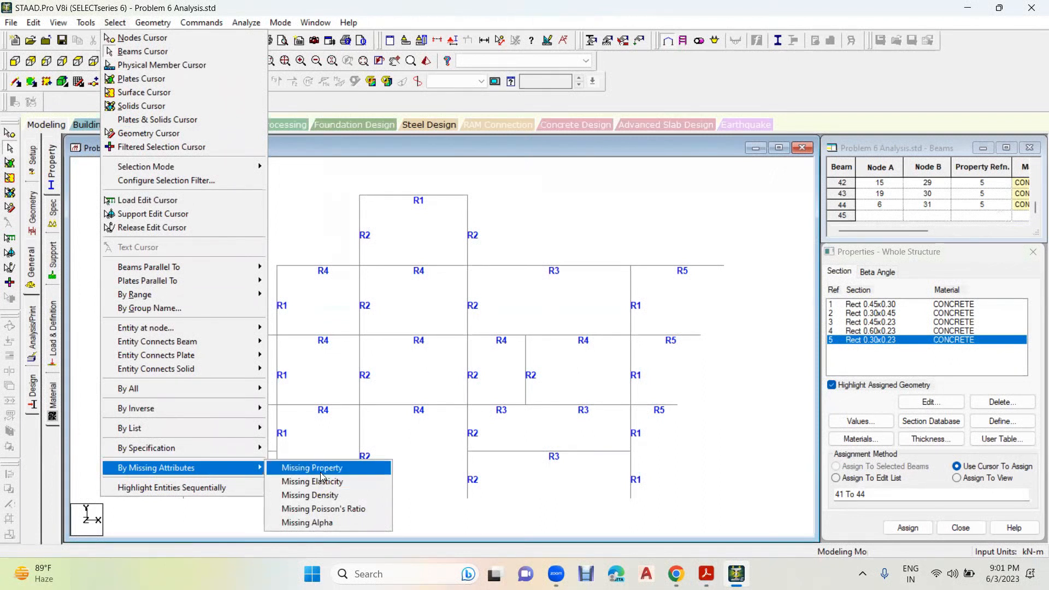
{"action": "left_click", "coordinate": [311, 469]}
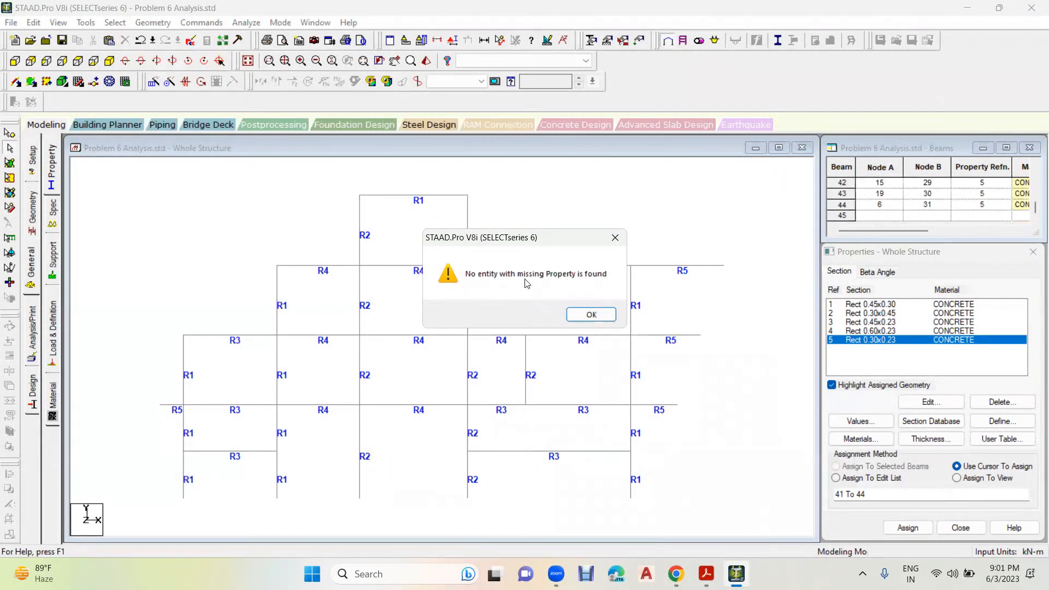
- View the whole frame in 3D rendering and inspect the assigned sections from several angles
{"action": "left_click", "coordinate": [592, 314]}
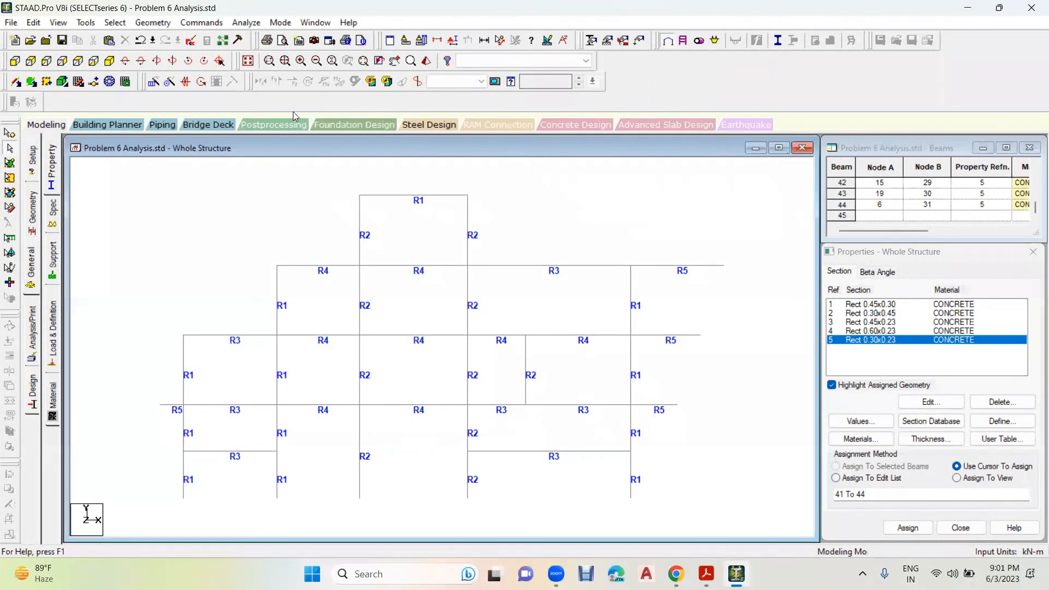
{"action": "left_click", "coordinate": [513, 313]}
{"action": "left_click", "coordinate": [463, 305]}
{"action": "left_click", "coordinate": [427, 61]}
{"action": "left_click", "coordinate": [953, 218]}
{"action": "scroll", "coordinate": [547, 407], "scroll_direction": "up", "scroll_amount": 4}
{"action": "scroll", "coordinate": [544, 414], "scroll_direction": "up", "scroll_amount": 3}
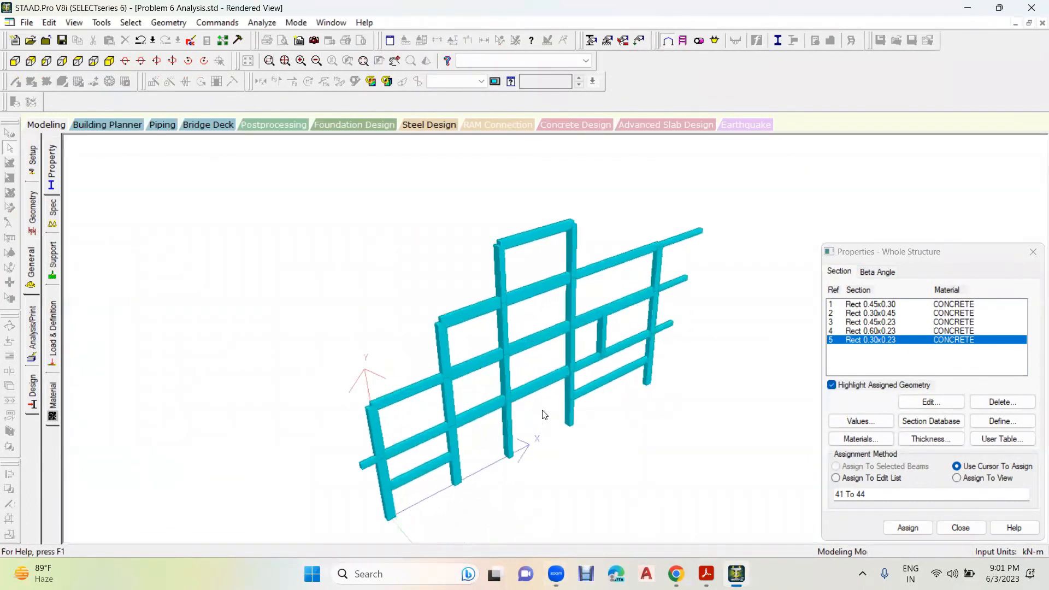
{"action": "scroll", "coordinate": [513, 427], "scroll_direction": "up", "scroll_amount": 1}
{"action": "left_click_drag", "start_coordinate": [513, 428], "coordinate": [399, 410]}
{"action": "scroll", "coordinate": [398, 410], "scroll_direction": "up", "scroll_amount": 4}
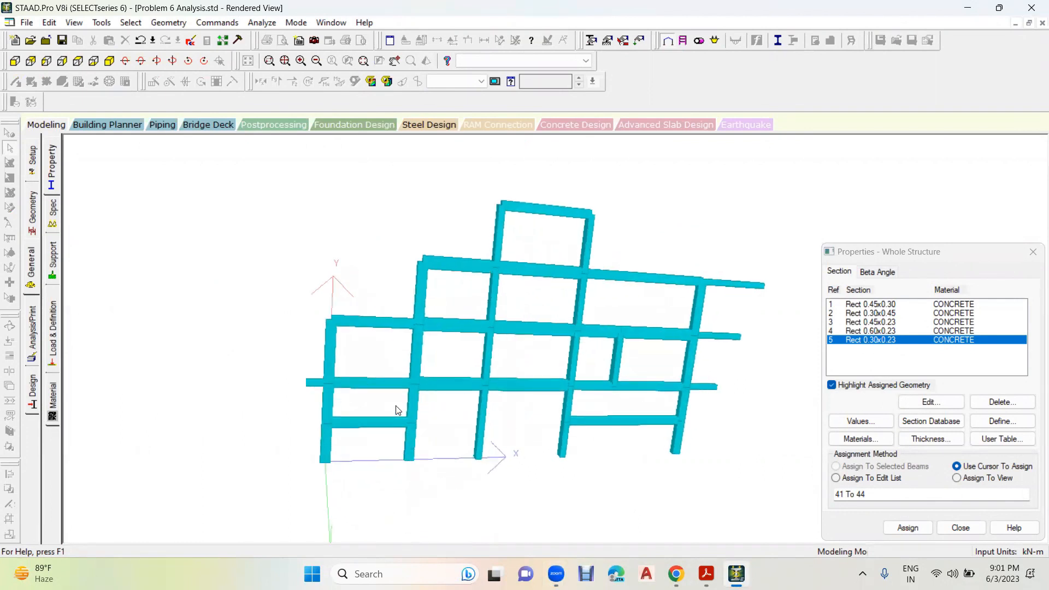
{"action": "left_click_drag", "start_coordinate": [360, 372], "coordinate": [313, 370]}
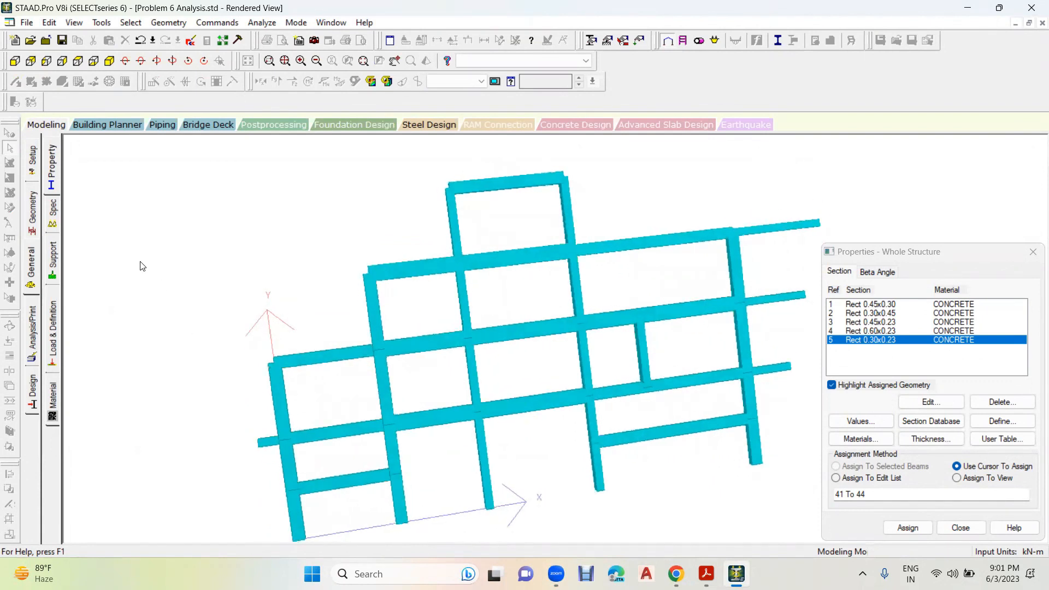
{"action": "left_click", "coordinate": [51, 165]}
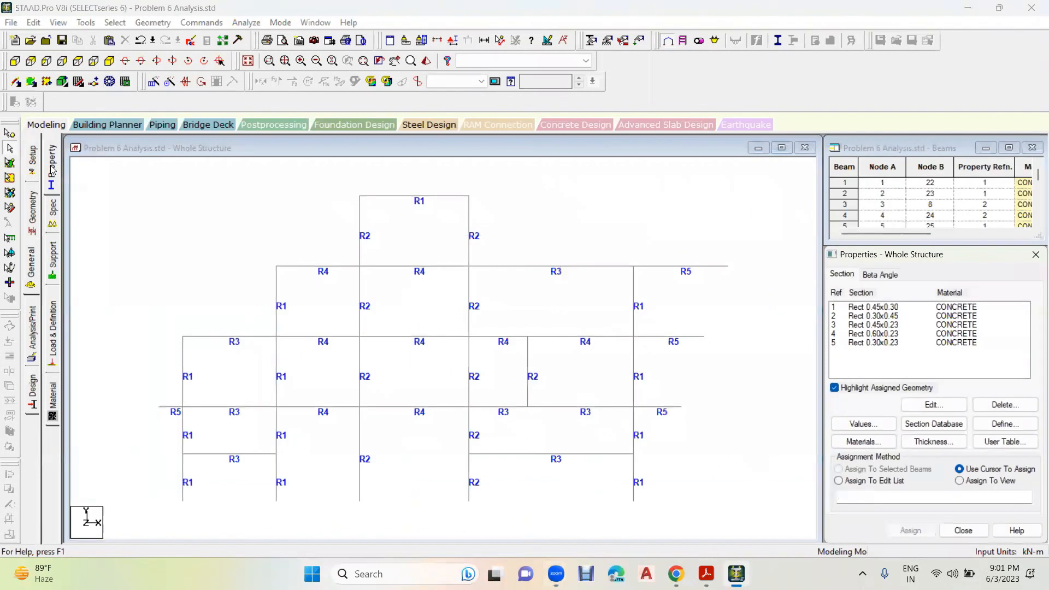
- Check the supports in the workbook and assign a fixed support to the five column bases and a pinned support to the three right-hand overhang ends
{"action": "key", "text": "alt+Tab"}
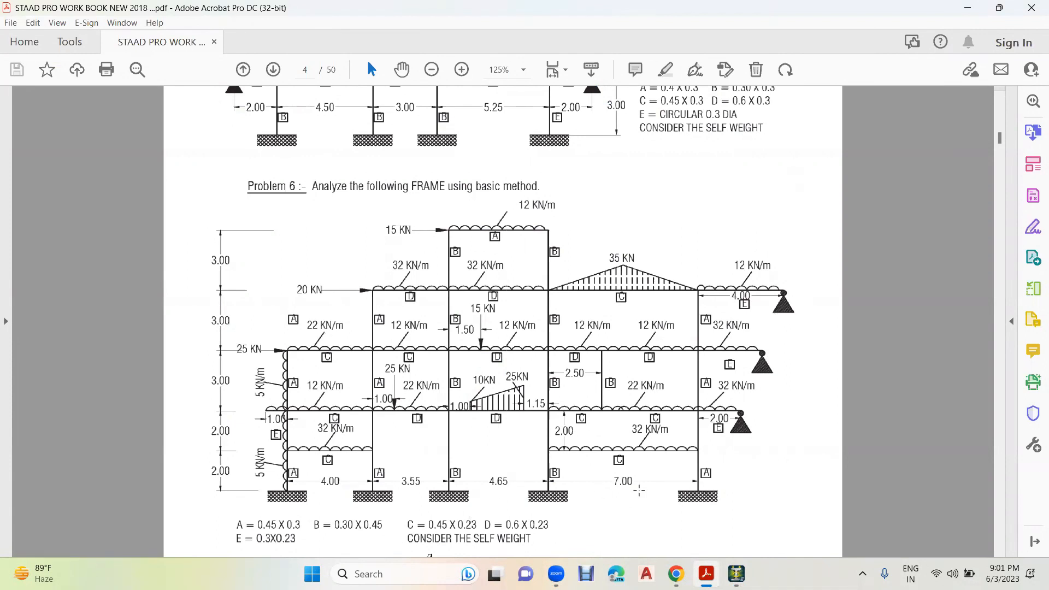
{"action": "left_click", "coordinate": [735, 573]}
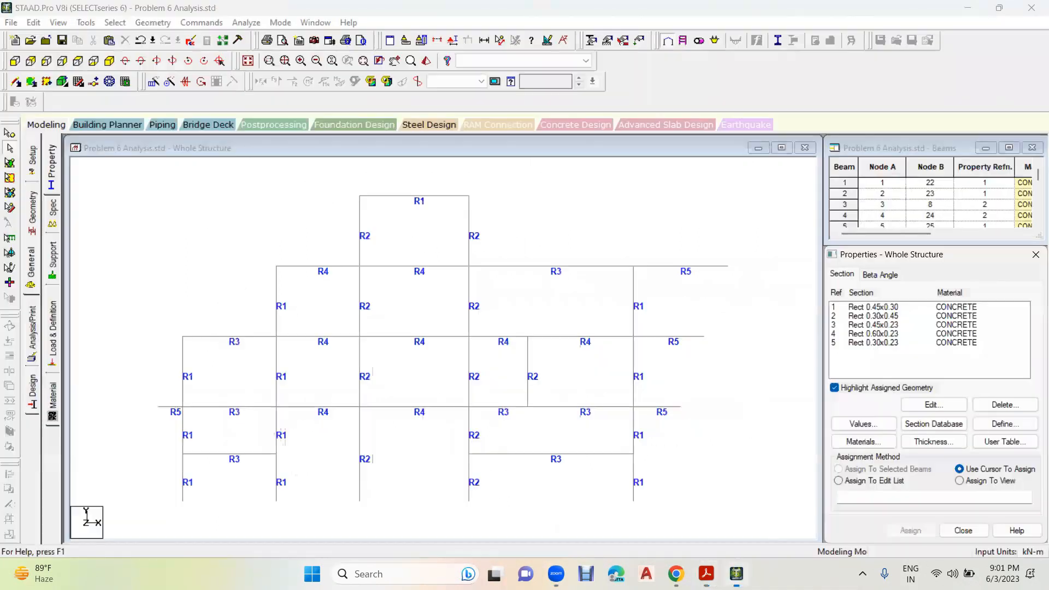
{"action": "left_click", "coordinate": [53, 257]}
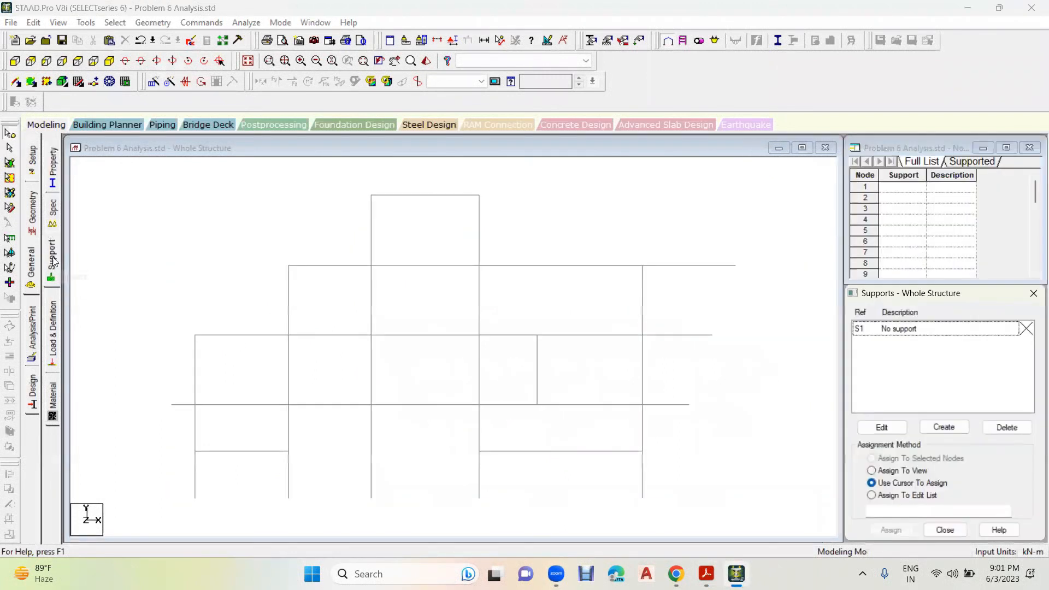
{"action": "left_click", "coordinate": [946, 430]}
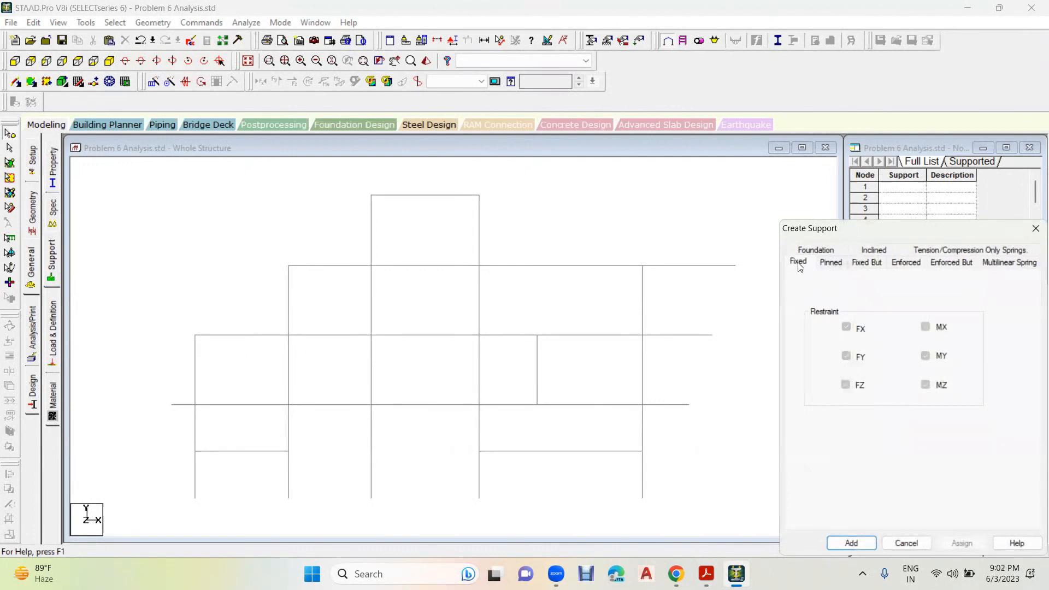
{"action": "left_click", "coordinate": [856, 541]}
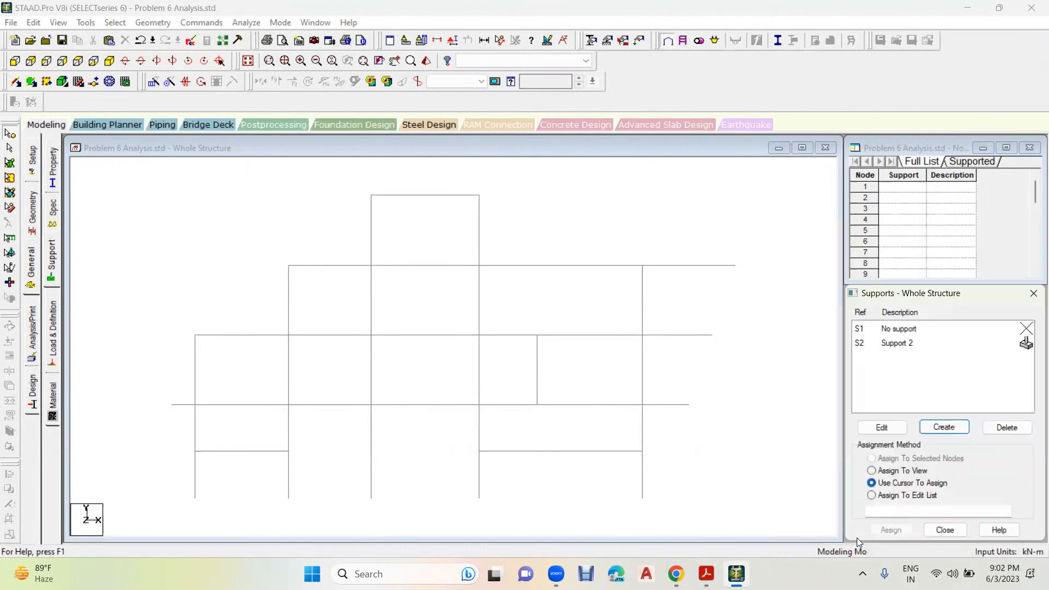
{"action": "left_click", "coordinate": [907, 346]}
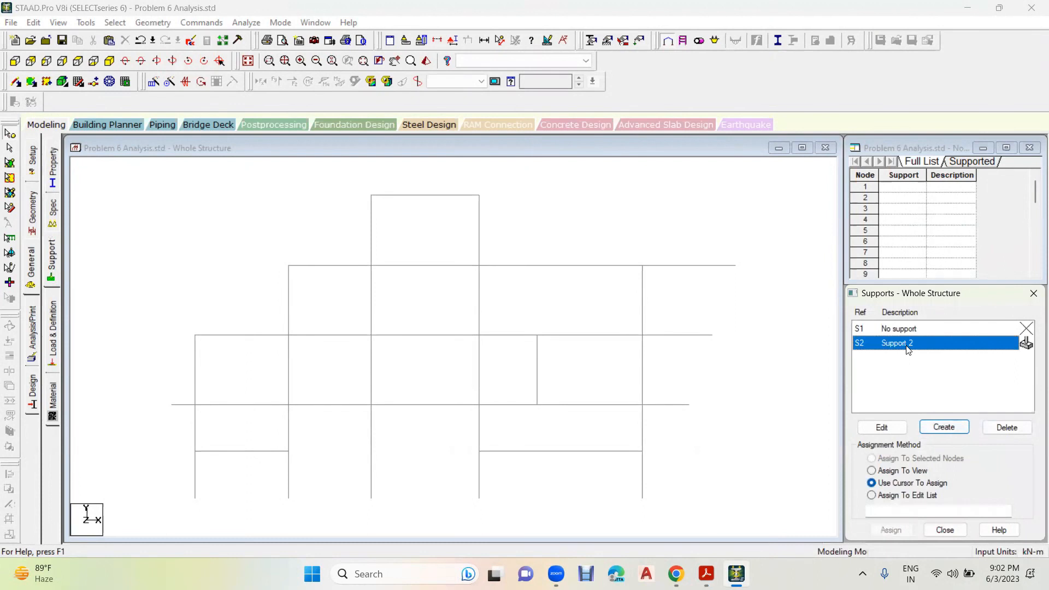
{"action": "left_click_drag", "start_coordinate": [694, 476], "coordinate": [174, 523]}
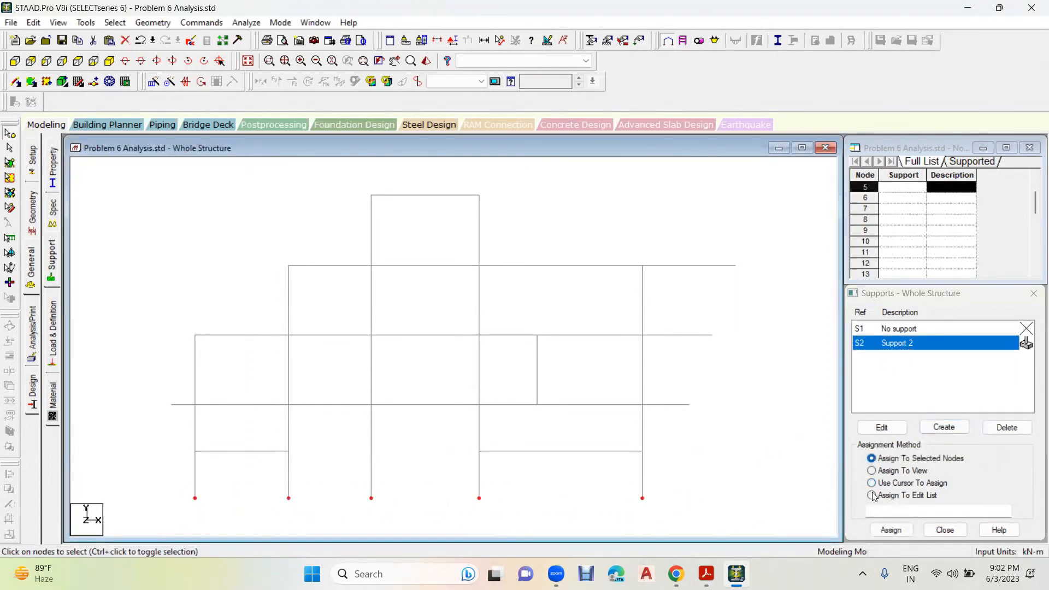
{"action": "left_click", "coordinate": [903, 530]}
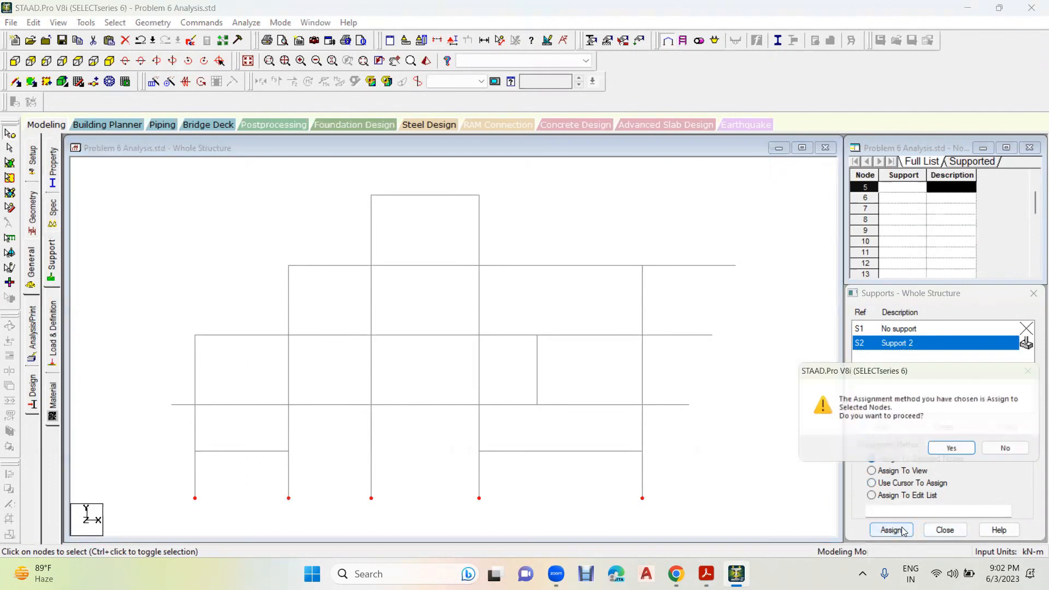
{"action": "left_click", "coordinate": [955, 450]}
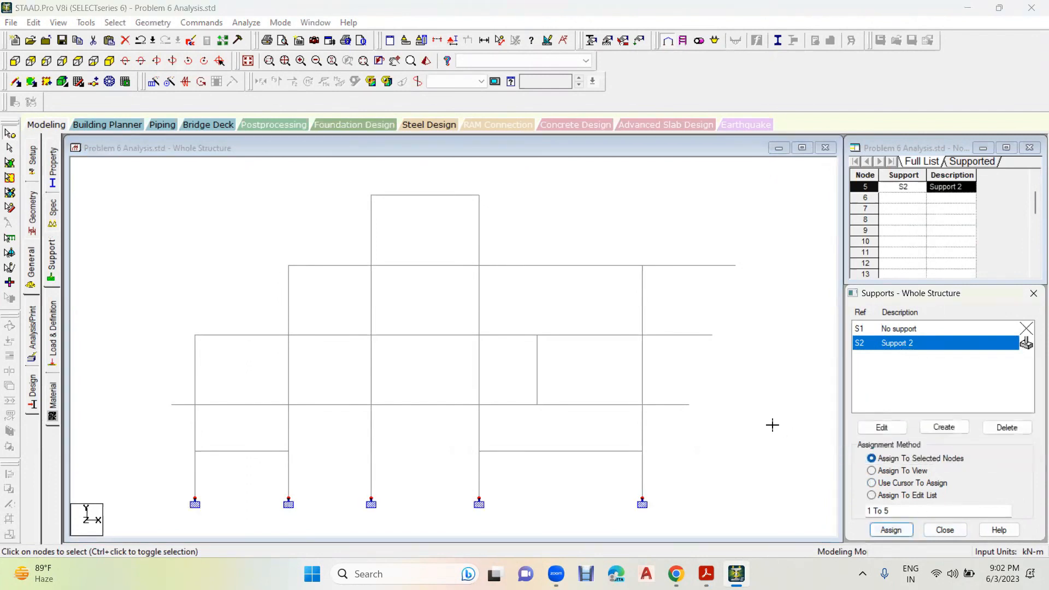
{"action": "left_click", "coordinate": [944, 430]}
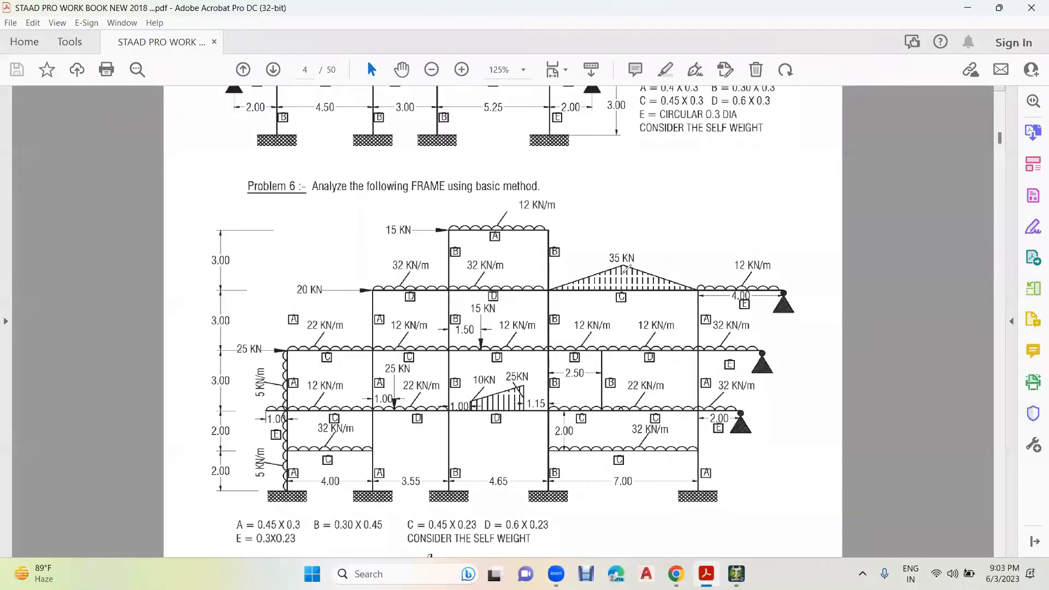
- Examine the triangular, uniformly varying (UVL) and uniformly distributed (UDL) beam loads in the workbook's Problem 6 diagram
{"action": "mouse_move", "coordinate": [622, 274]}
{"action": "left_mouse_down"}
{"action": "mouse_move", "coordinate": [681, 245]}
{"action": "mouse_move", "coordinate": [668, 274]}
{"action": "left_mouse_up"}
{"action": "mouse_move", "coordinate": [704, 210]}
{"action": "left_mouse_down"}
{"action": "mouse_move", "coordinate": [712, 248]}
{"action": "mouse_move", "coordinate": [738, 189]}
{"action": "mouse_move", "coordinate": [727, 179]}
{"action": "left_mouse_up"}
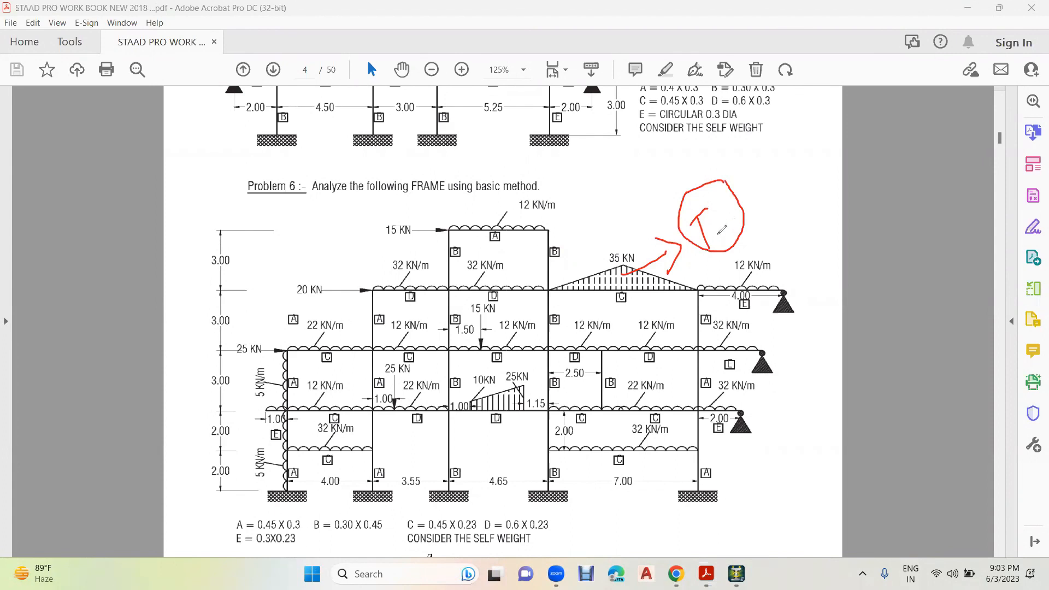
{"action": "mouse_move", "coordinate": [533, 366]}
{"action": "left_mouse_down"}
{"action": "mouse_move", "coordinate": [483, 370]}
{"action": "mouse_move", "coordinate": [462, 419]}
{"action": "mouse_move", "coordinate": [545, 391]}
{"action": "mouse_move", "coordinate": [527, 362]}
{"action": "mouse_move", "coordinate": [512, 368]}
{"action": "left_mouse_up"}
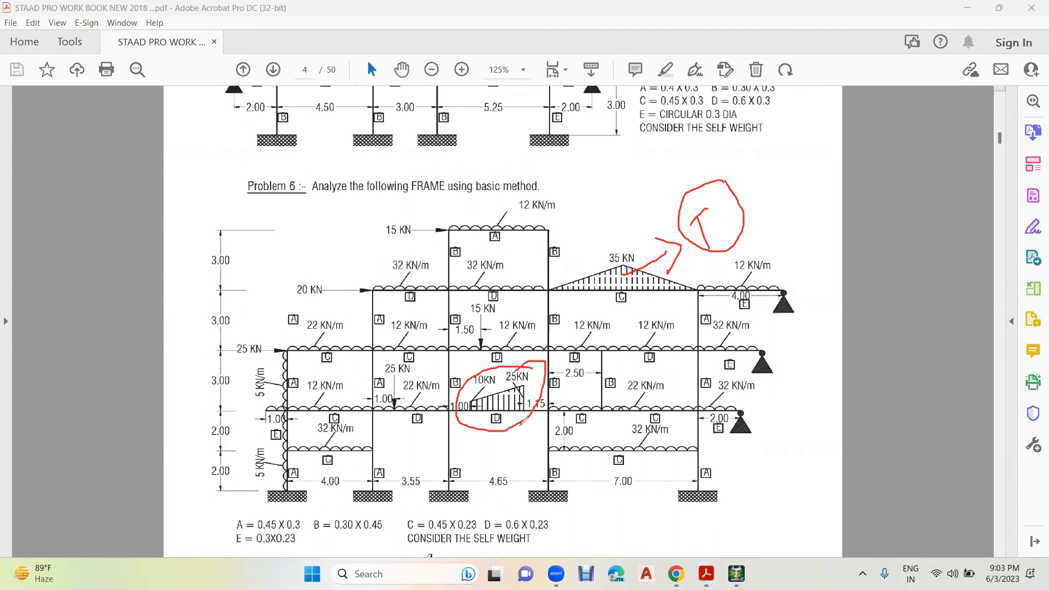
{"action": "mouse_move", "coordinate": [506, 415]}
{"action": "left_mouse_down"}
{"action": "mouse_move", "coordinate": [516, 461]}
{"action": "mouse_move", "coordinate": [521, 429]}
{"action": "left_mouse_up"}
{"action": "mouse_move", "coordinate": [482, 480]}
{"action": "left_mouse_down"}
{"action": "mouse_move", "coordinate": [490, 510]}
{"action": "mouse_move", "coordinate": [501, 477]}
{"action": "mouse_move", "coordinate": [515, 495]}
{"action": "mouse_move", "coordinate": [520, 474]}
{"action": "mouse_move", "coordinate": [527, 486]}
{"action": "mouse_move", "coordinate": [540, 479]}
{"action": "left_mouse_up"}
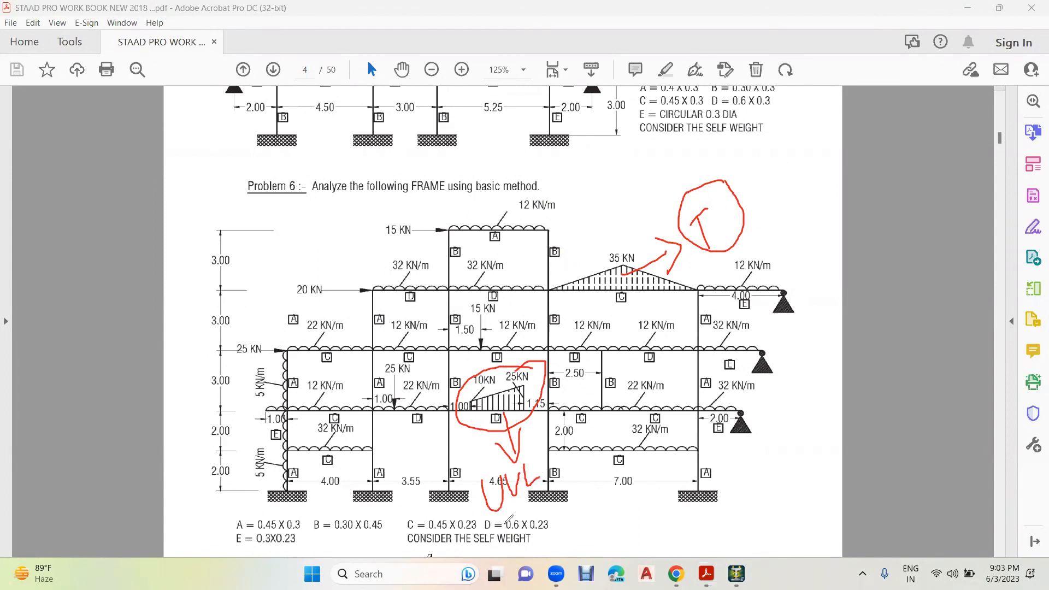
{"action": "mouse_move", "coordinate": [709, 224]}
{"action": "left_mouse_down"}
{"action": "mouse_move", "coordinate": [721, 239]}
{"action": "mouse_move", "coordinate": [695, 260]}
{"action": "left_mouse_up"}
{"action": "mouse_move", "coordinate": [707, 207]}
{"action": "left_mouse_down"}
{"action": "mouse_move", "coordinate": [735, 241]}
{"action": "mouse_move", "coordinate": [696, 255]}
{"action": "left_mouse_up"}
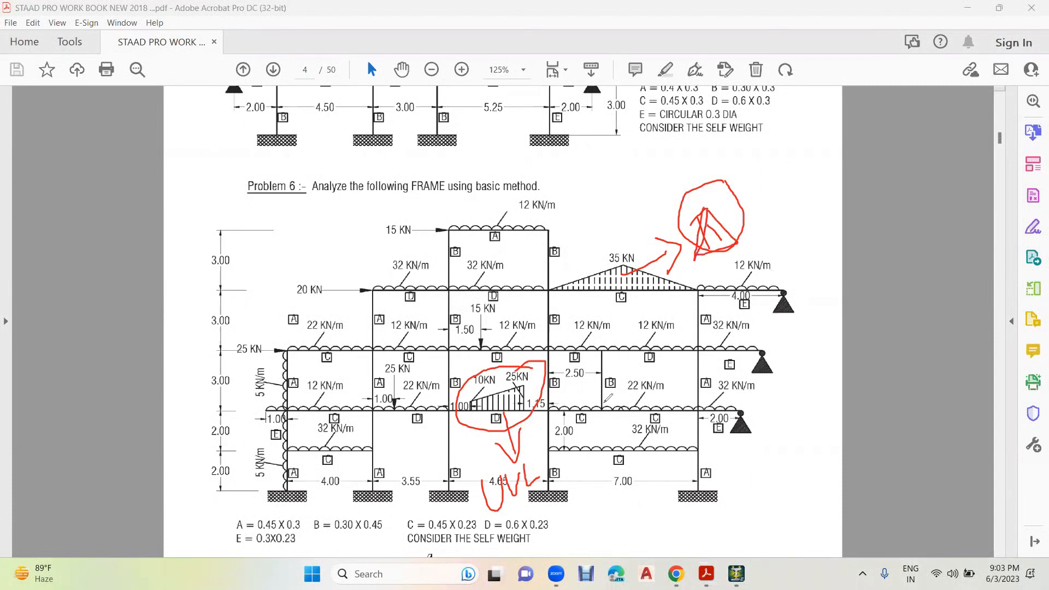
{"action": "mouse_move", "coordinate": [351, 444]}
{"action": "left_mouse_down"}
{"action": "mouse_move", "coordinate": [334, 427]}
{"action": "mouse_move", "coordinate": [335, 455]}
{"action": "mouse_move", "coordinate": [348, 441]}
{"action": "left_mouse_up"}
{"action": "mouse_move", "coordinate": [354, 369]}
{"action": "left_mouse_down"}
{"action": "mouse_move", "coordinate": [329, 411]}
{"action": "mouse_move", "coordinate": [355, 382]}
{"action": "mouse_move", "coordinate": [374, 436]}
{"action": "mouse_move", "coordinate": [389, 425]}
{"action": "mouse_move", "coordinate": [408, 469]}
{"action": "mouse_move", "coordinate": [422, 451]}
{"action": "mouse_move", "coordinate": [415, 462]}
{"action": "mouse_move", "coordinate": [429, 450]}
{"action": "mouse_move", "coordinate": [442, 457]}
{"action": "left_mouse_up"}
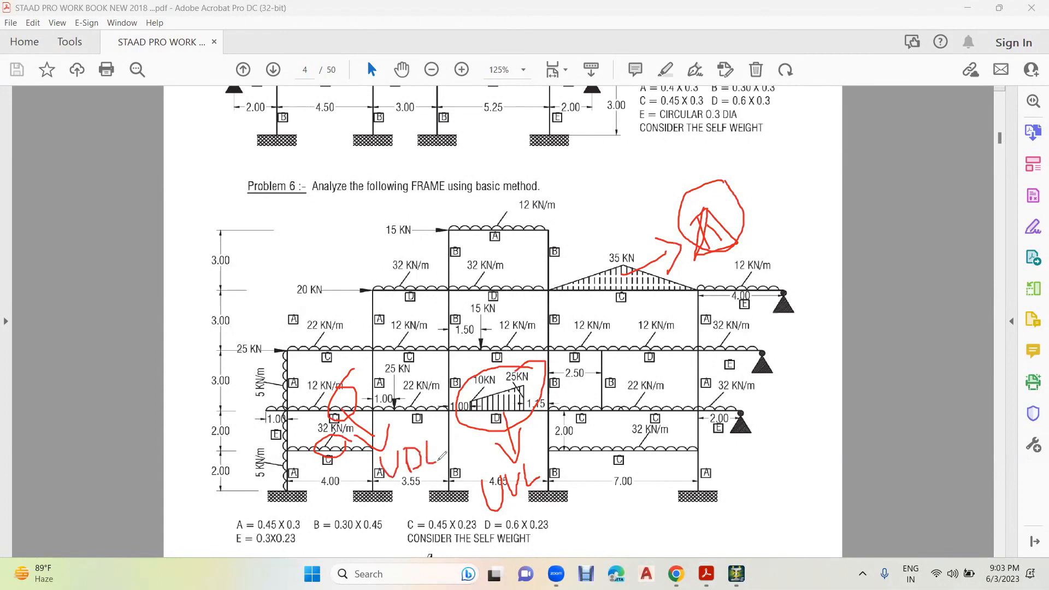
- Examine the point loads and the distributed load along the leftmost column in the Problem 6 diagram, and clear the marks
{"action": "mouse_move", "coordinate": [513, 302]}
{"action": "left_mouse_down"}
{"action": "mouse_move", "coordinate": [471, 310]}
{"action": "mouse_move", "coordinate": [486, 346]}
{"action": "mouse_move", "coordinate": [514, 316]}
{"action": "mouse_move", "coordinate": [503, 299]}
{"action": "left_mouse_up"}
{"action": "mouse_move", "coordinate": [427, 206]}
{"action": "left_mouse_down"}
{"action": "mouse_move", "coordinate": [443, 267]}
{"action": "mouse_move", "coordinate": [463, 228]}
{"action": "mouse_move", "coordinate": [424, 213]}
{"action": "left_mouse_up"}
{"action": "mouse_move", "coordinate": [345, 264]}
{"action": "left_mouse_down"}
{"action": "mouse_move", "coordinate": [323, 299]}
{"action": "mouse_move", "coordinate": [378, 271]}
{"action": "mouse_move", "coordinate": [313, 278]}
{"action": "left_mouse_up"}
{"action": "mouse_move", "coordinate": [252, 329]}
{"action": "left_mouse_down"}
{"action": "mouse_move", "coordinate": [295, 355]}
{"action": "mouse_move", "coordinate": [218, 332]}
{"action": "mouse_move", "coordinate": [213, 343]}
{"action": "left_mouse_up"}
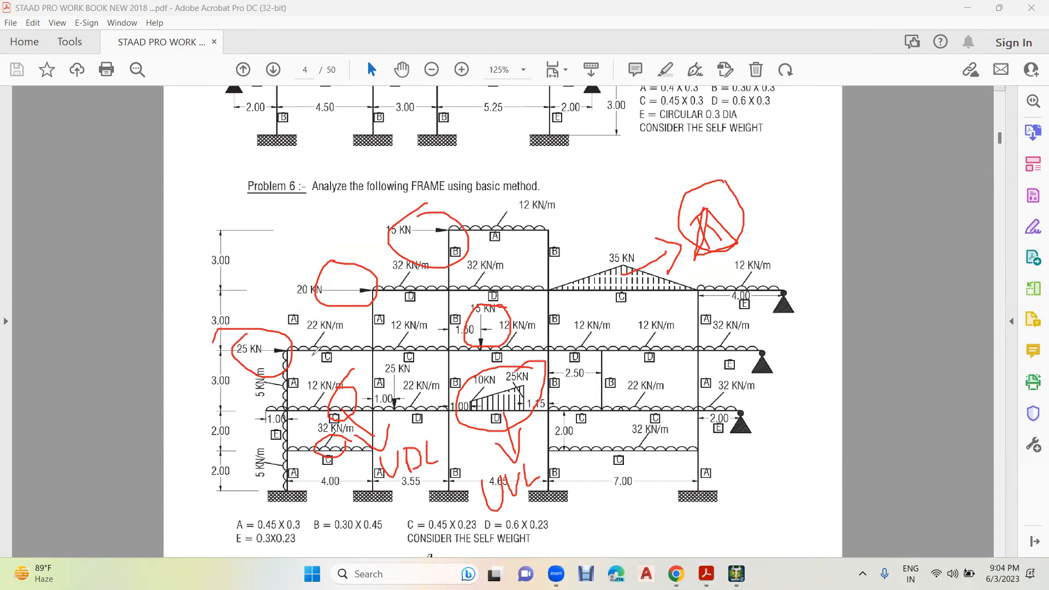
{"action": "mouse_move", "coordinate": [292, 349]}
{"action": "left_mouse_down"}
{"action": "mouse_move", "coordinate": [276, 424]}
{"action": "mouse_move", "coordinate": [286, 474]}
{"action": "mouse_move", "coordinate": [311, 424]}
{"action": "mouse_move", "coordinate": [308, 360]}
{"action": "left_mouse_up"}
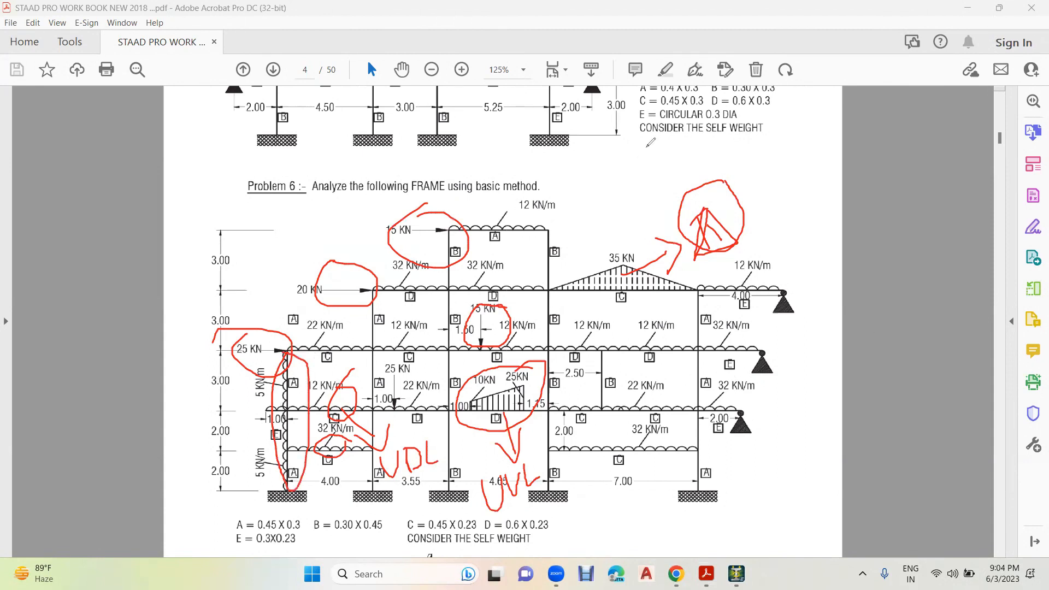
{"action": "left_click", "coordinate": [237, 86]}
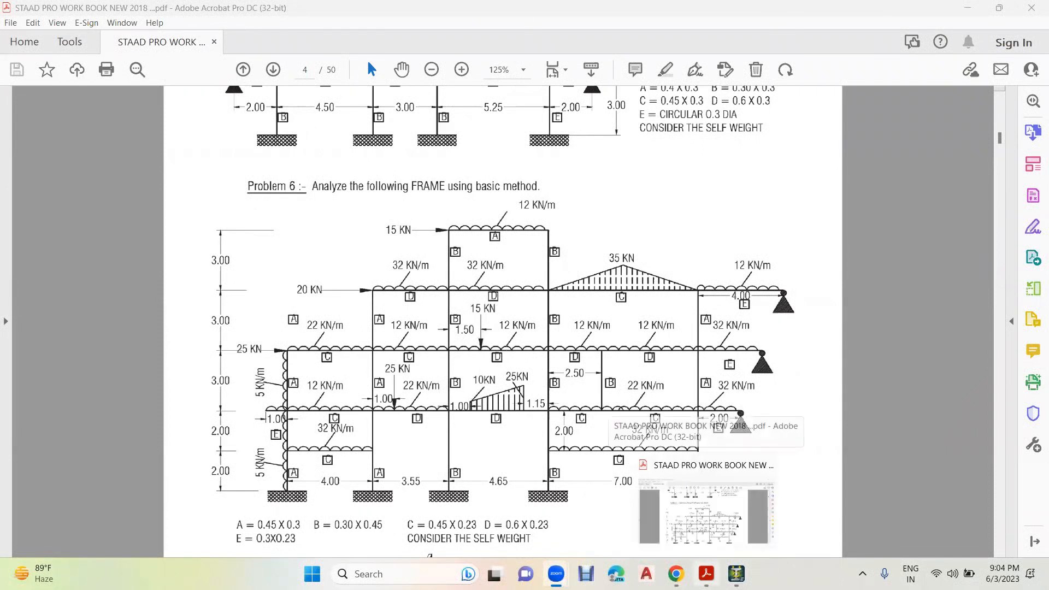
- Check the workbook's self-weight note and add primary load case 1 in STAAD.Pro with loading type Dead and title SW
{"action": "left_click", "coordinate": [736, 574]}
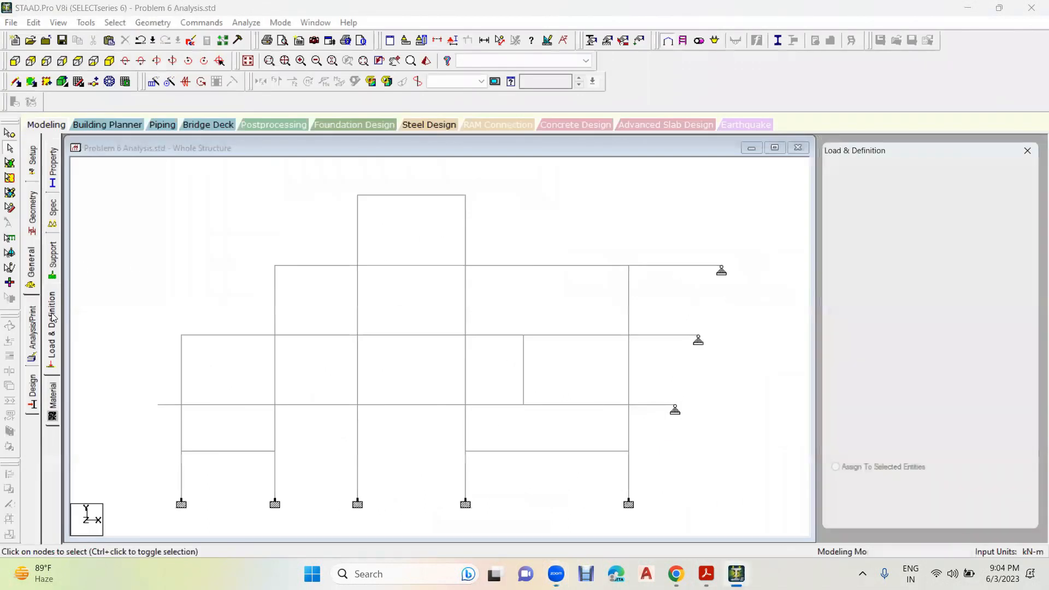
{"action": "left_click", "coordinate": [880, 173]}
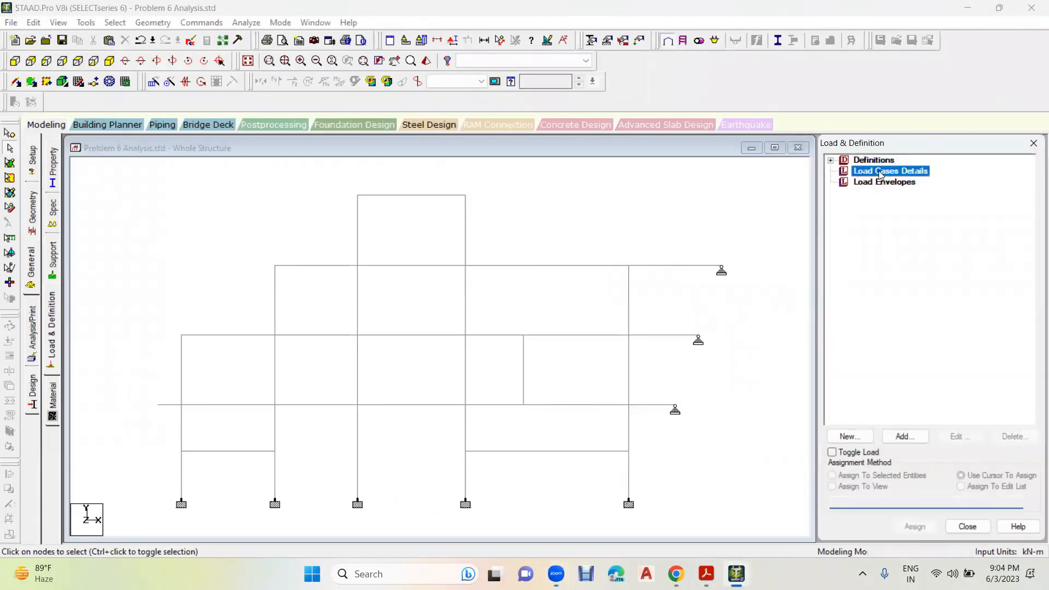
{"action": "left_click", "coordinate": [905, 436]}
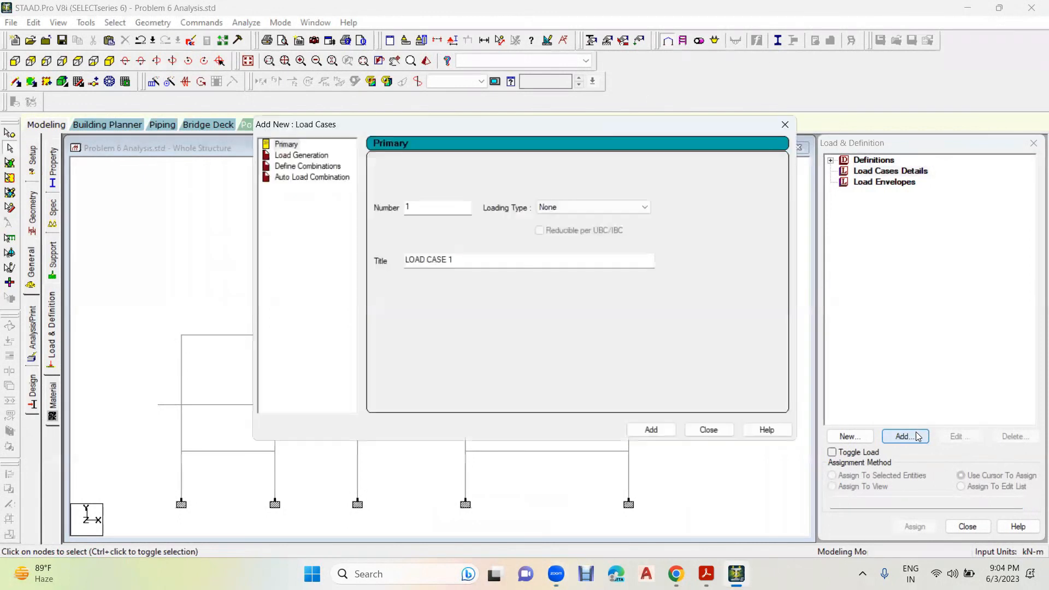
{"action": "left_click", "coordinate": [569, 209]}
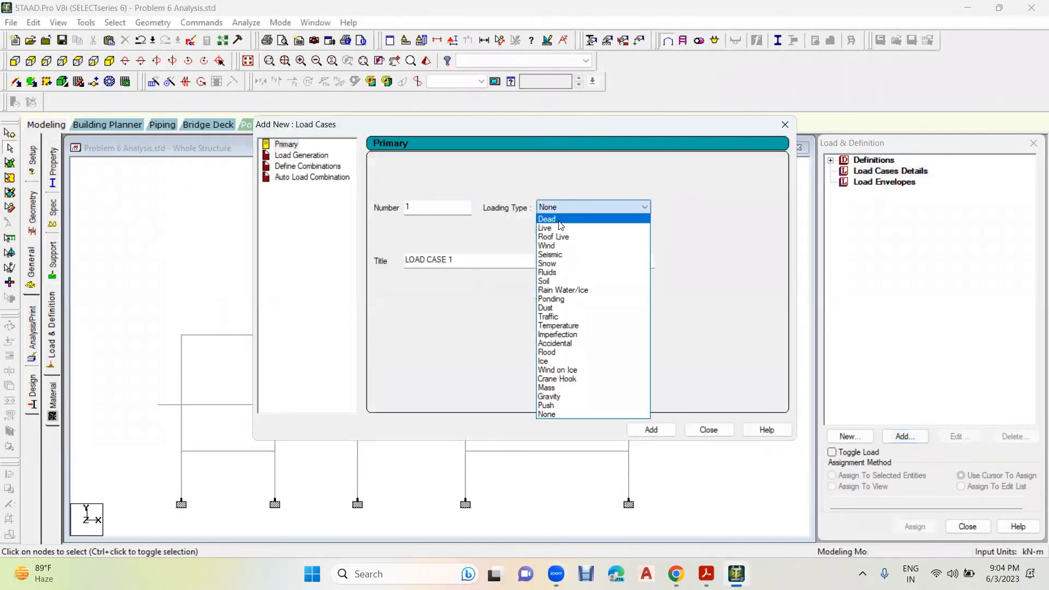
{"action": "left_click", "coordinate": [558, 221]}
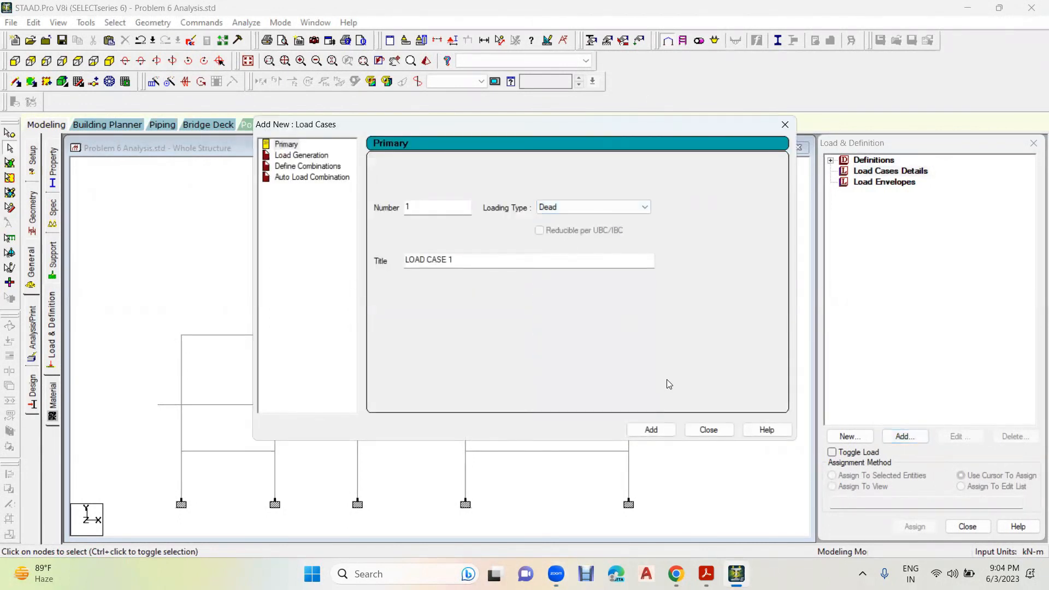
{"action": "left_click", "coordinate": [707, 574]}
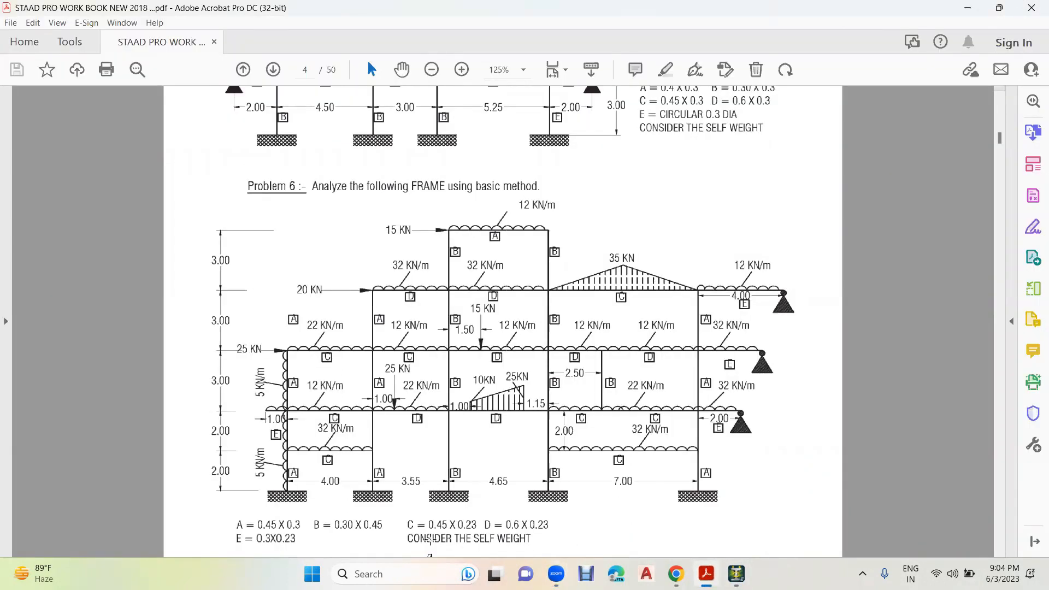
{"action": "left_click", "coordinate": [737, 574]}
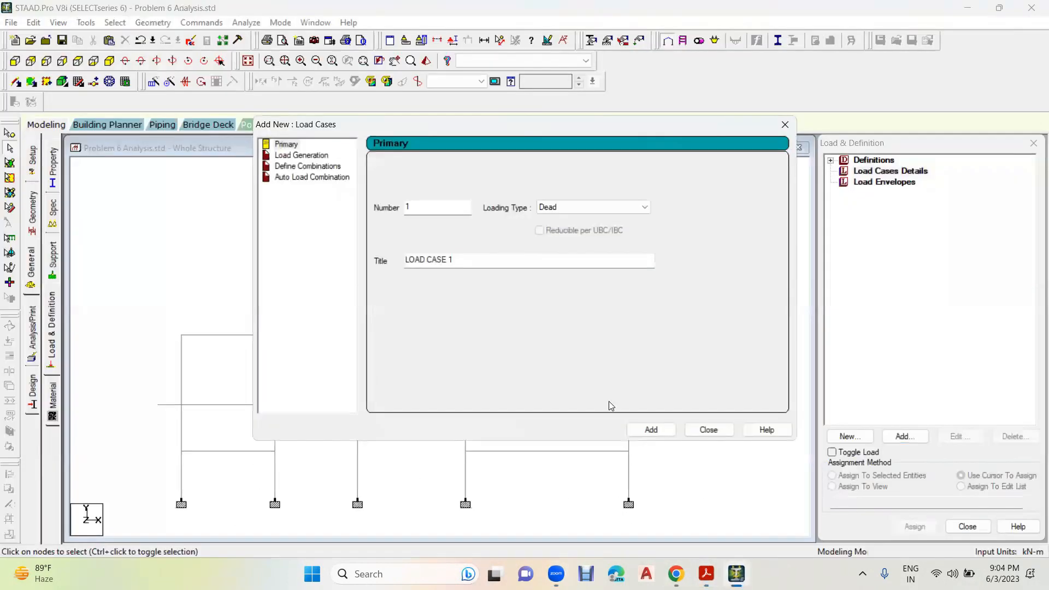
{"action": "left_click_drag", "start_coordinate": [474, 262], "coordinate": [379, 263]}
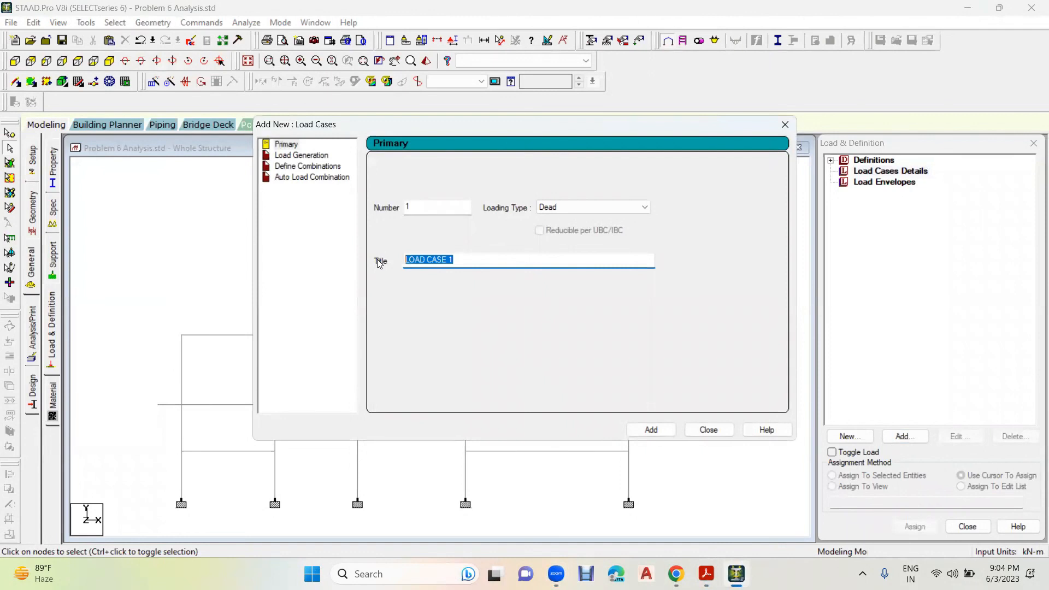
{"action": "type", "text": "SW"}
{"action": "left_click", "coordinate": [660, 431]}
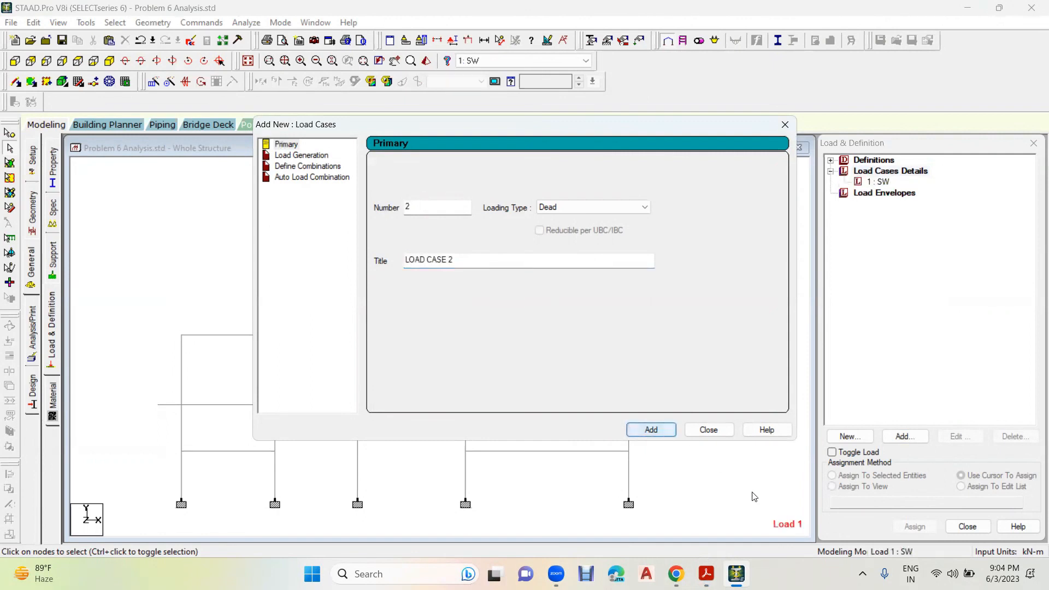
- Check the loads in the workbook and add primary load case 2 with loading type Dead and title Point Load
{"action": "left_click", "coordinate": [707, 574]}
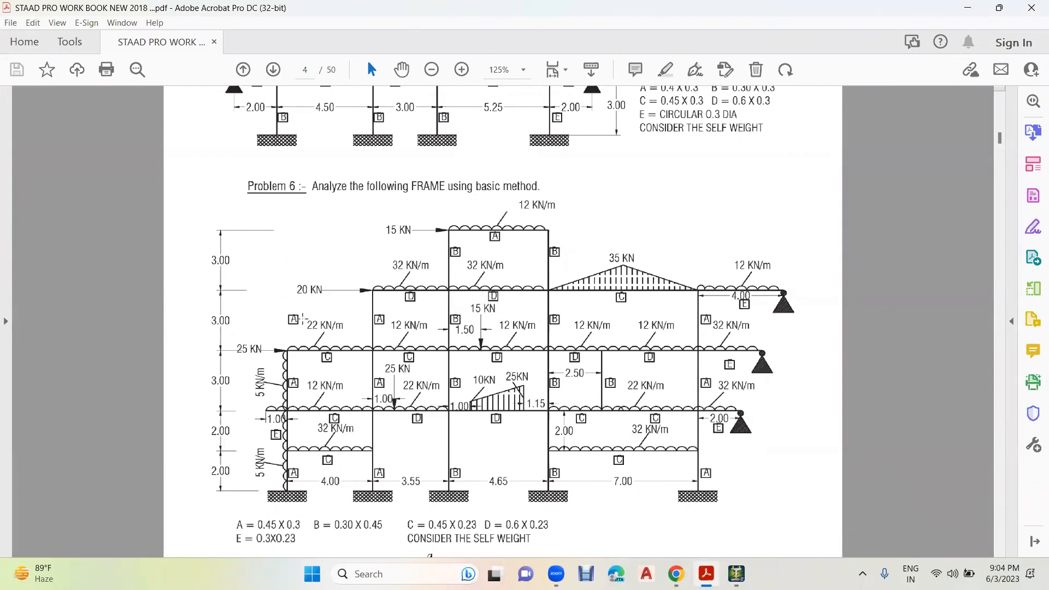
{"action": "left_click", "coordinate": [737, 574]}
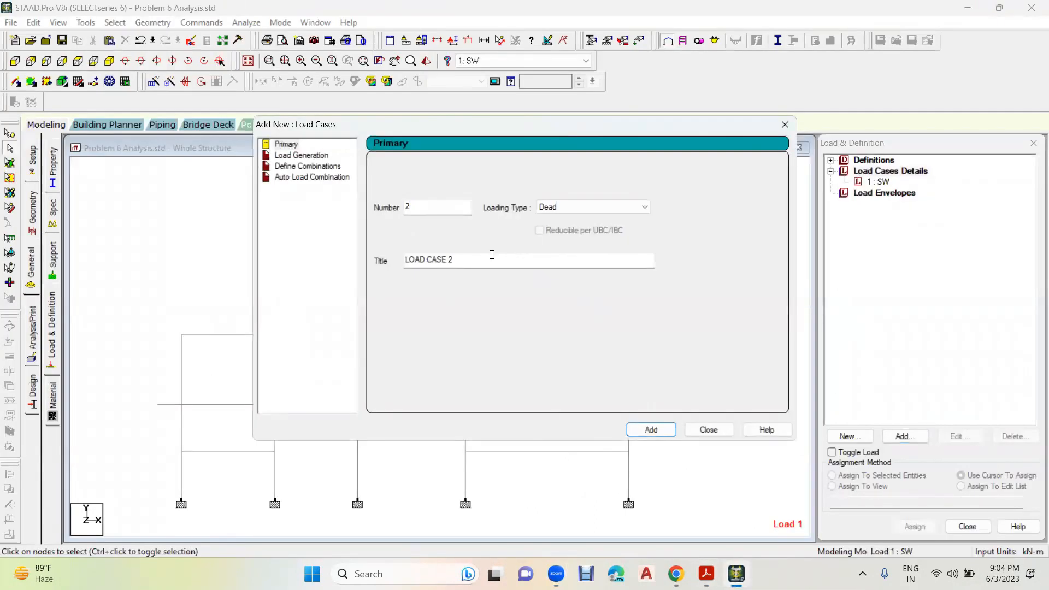
{"action": "left_click_drag", "start_coordinate": [492, 254], "coordinate": [373, 257]}
{"action": "type", "text": "Point Load"}
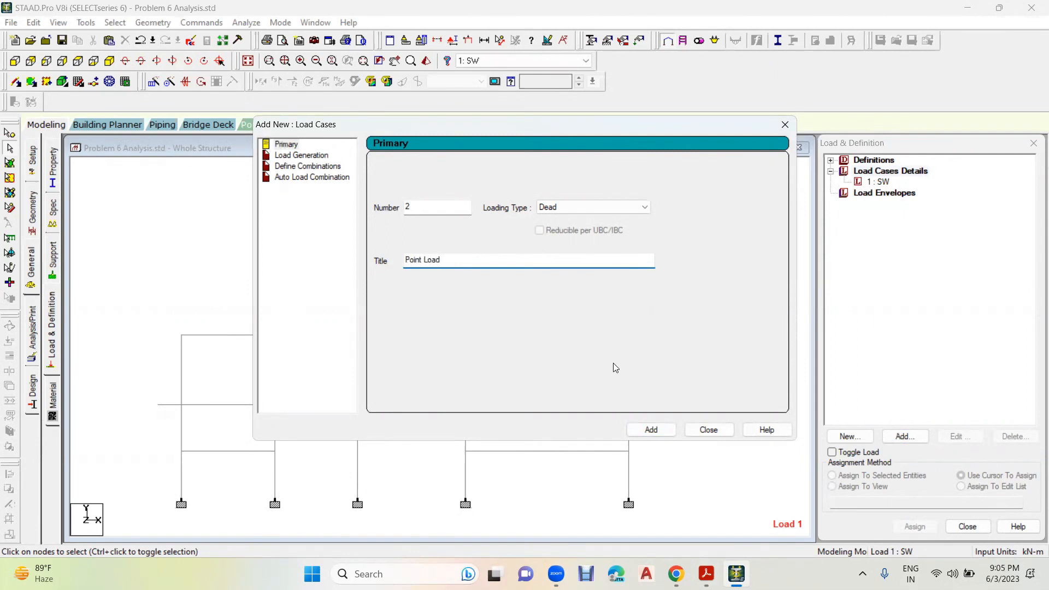
{"action": "left_click", "coordinate": [656, 432]}
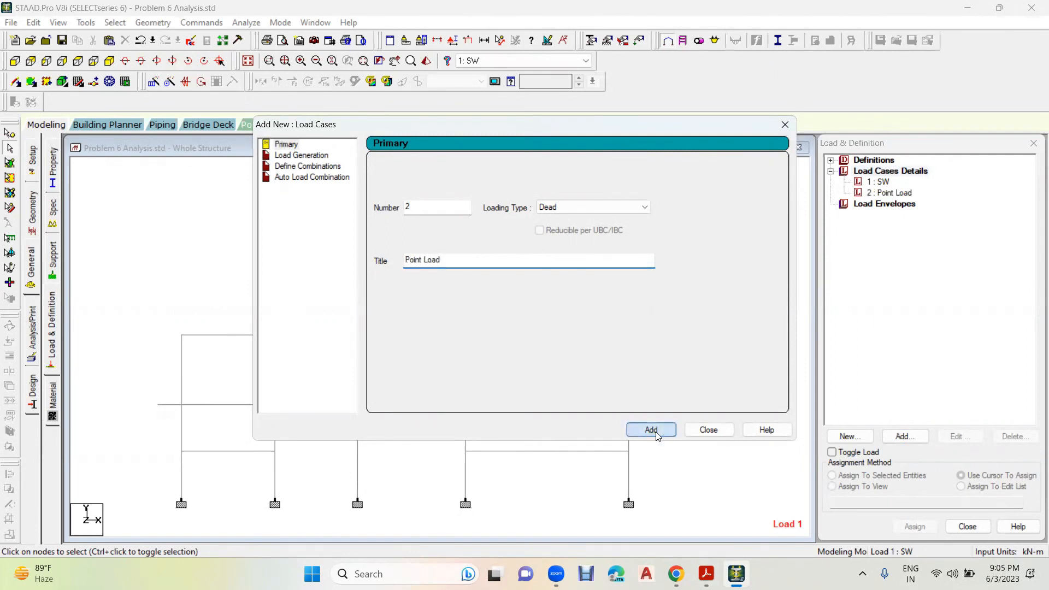
- Add primary load cases 3 and 4 with loading type Dead, titled UDL and UVL
{"action": "left_click_drag", "start_coordinate": [485, 261], "coordinate": [329, 267]}
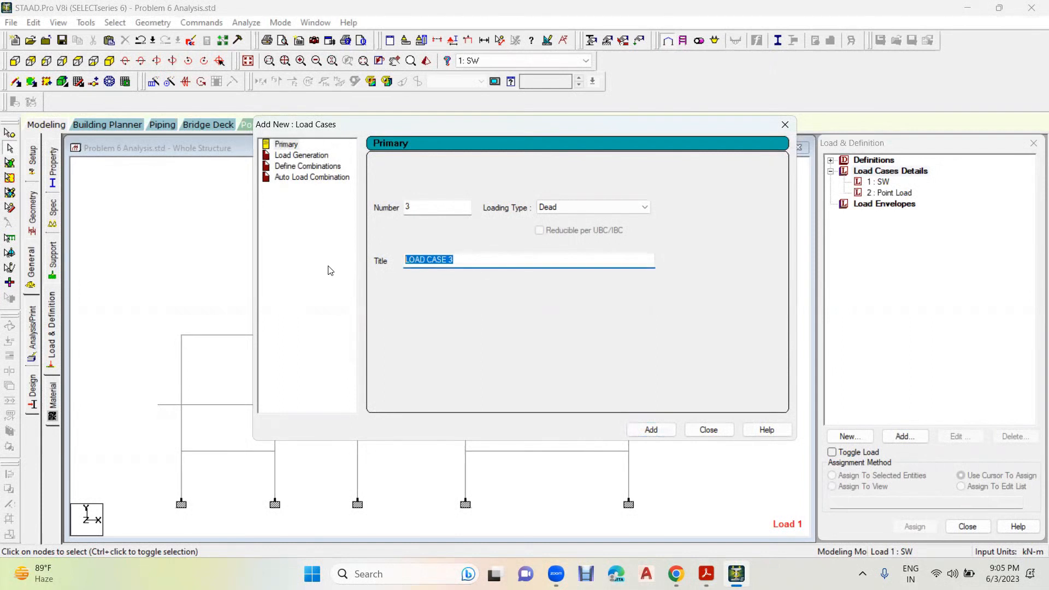
{"action": "type", "text": "UDL"}
{"action": "left_click", "coordinate": [637, 429]}
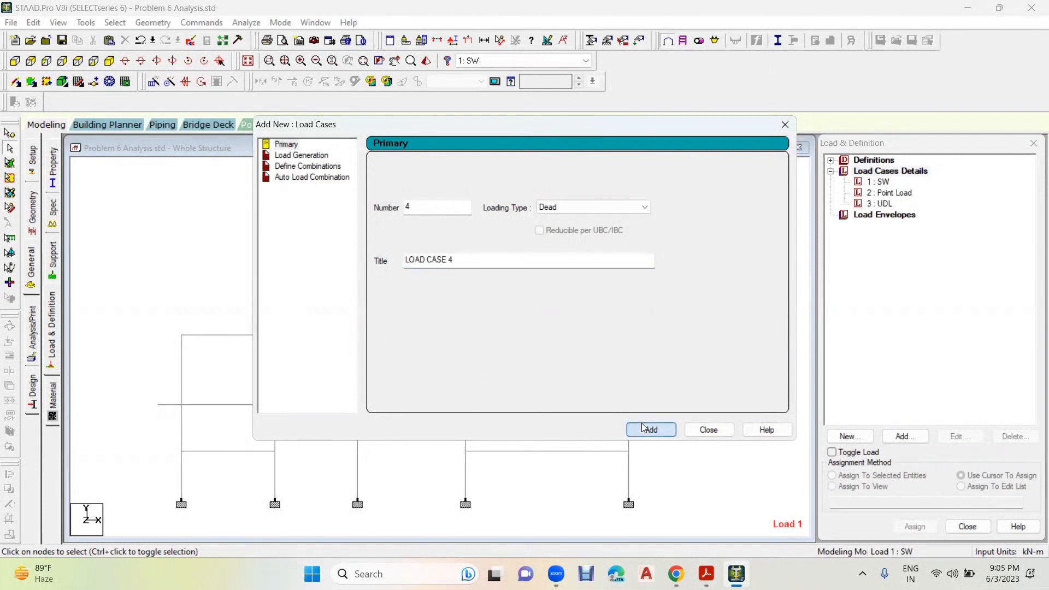
{"action": "left_click_drag", "start_coordinate": [495, 262], "coordinate": [292, 268]}
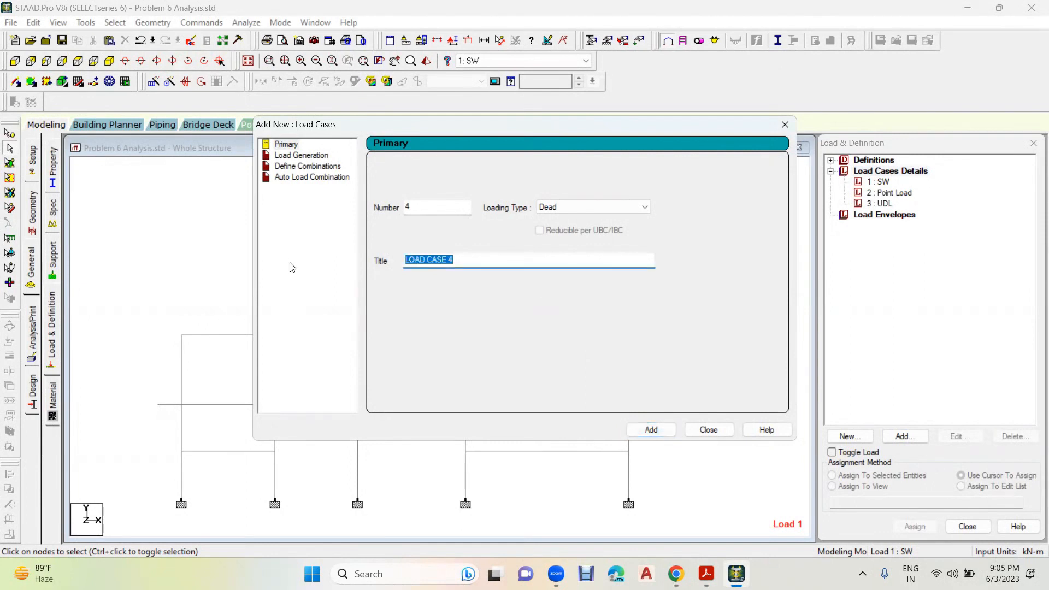
{"action": "type", "text": "UVL"}
{"action": "left_click", "coordinate": [642, 430]}
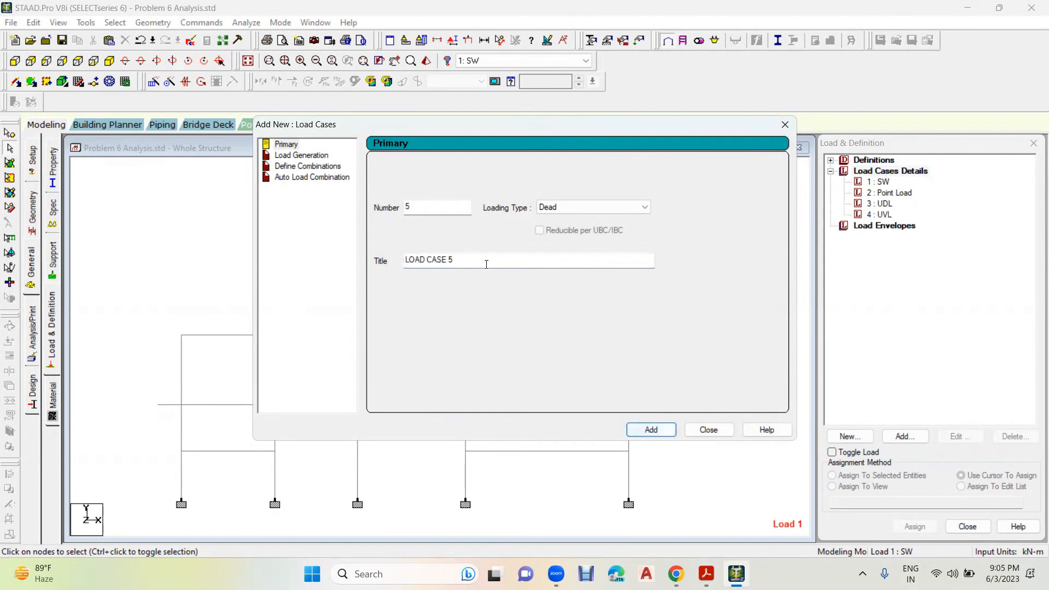
- Add primary load case 5 with loading type Dead and title Triangular Load, and finish creating load cases
{"action": "left_click_drag", "start_coordinate": [487, 265], "coordinate": [325, 266]}
{"action": "type", "text": "Triangular Load"}
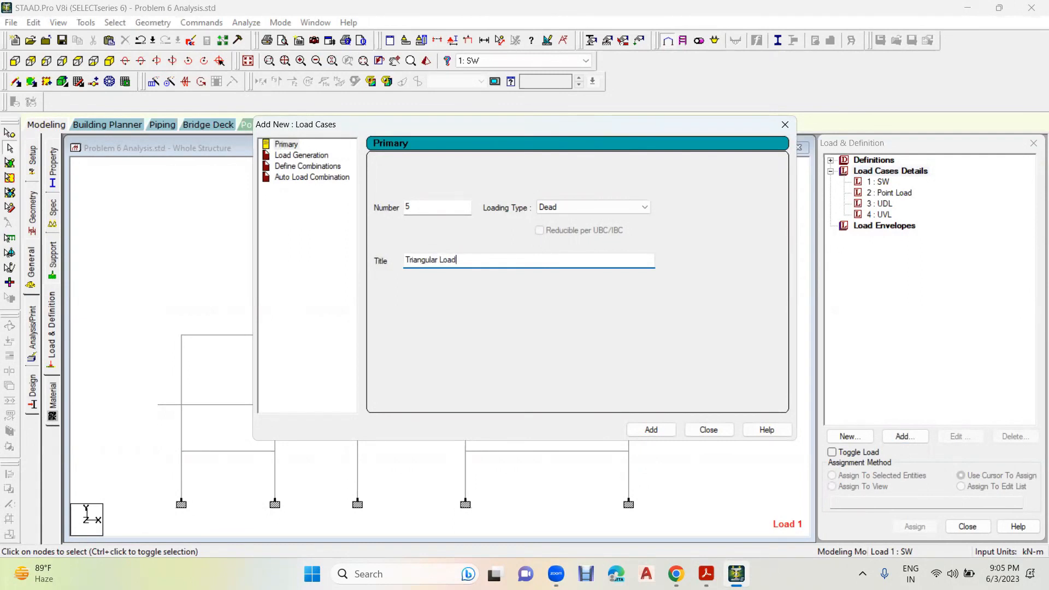
{"action": "left_click", "coordinate": [651, 430]}
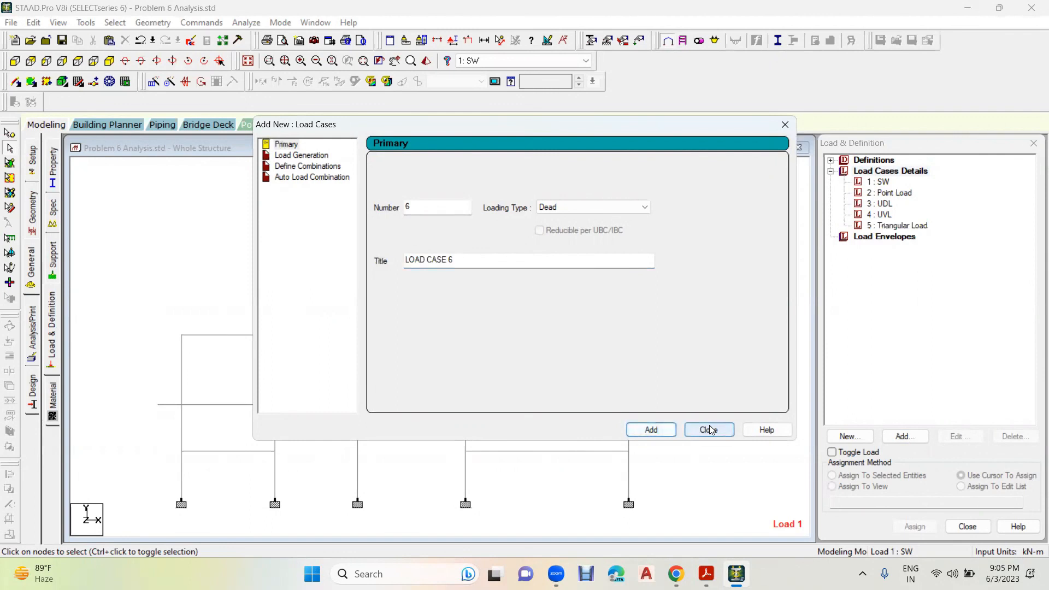
{"action": "left_click", "coordinate": [708, 429]}
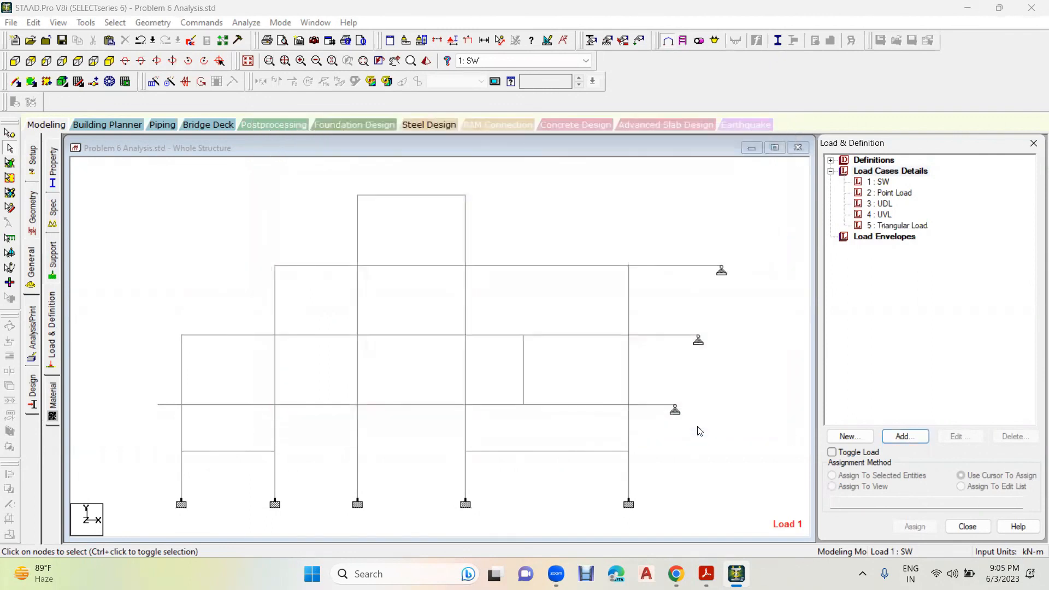
- Add a selfweight load in the Y direction with factor -1 to load case 1 SW
{"action": "left_click", "coordinate": [886, 184]}
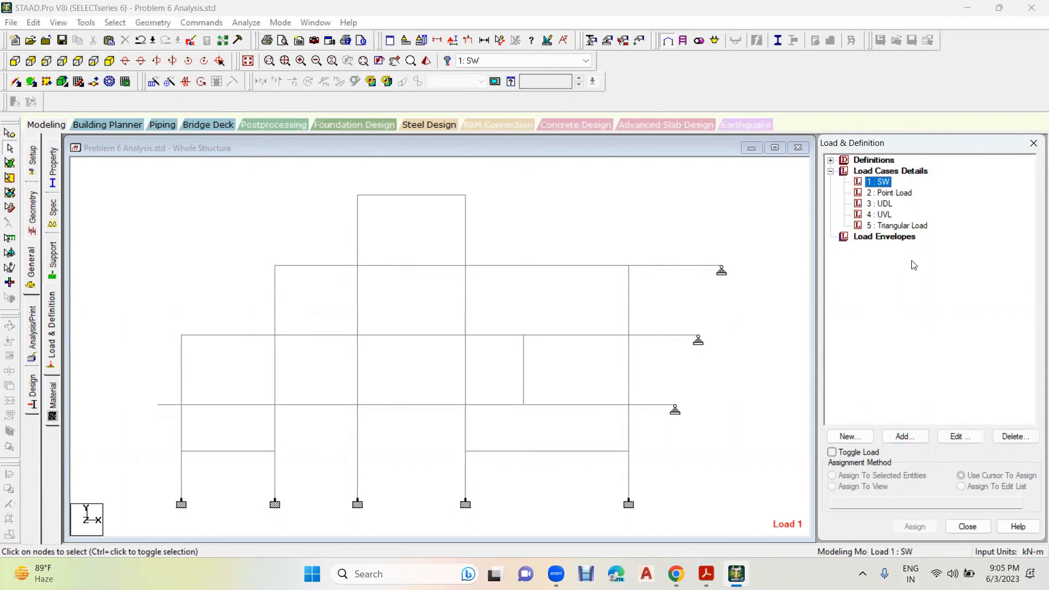
{"action": "left_click", "coordinate": [914, 439]}
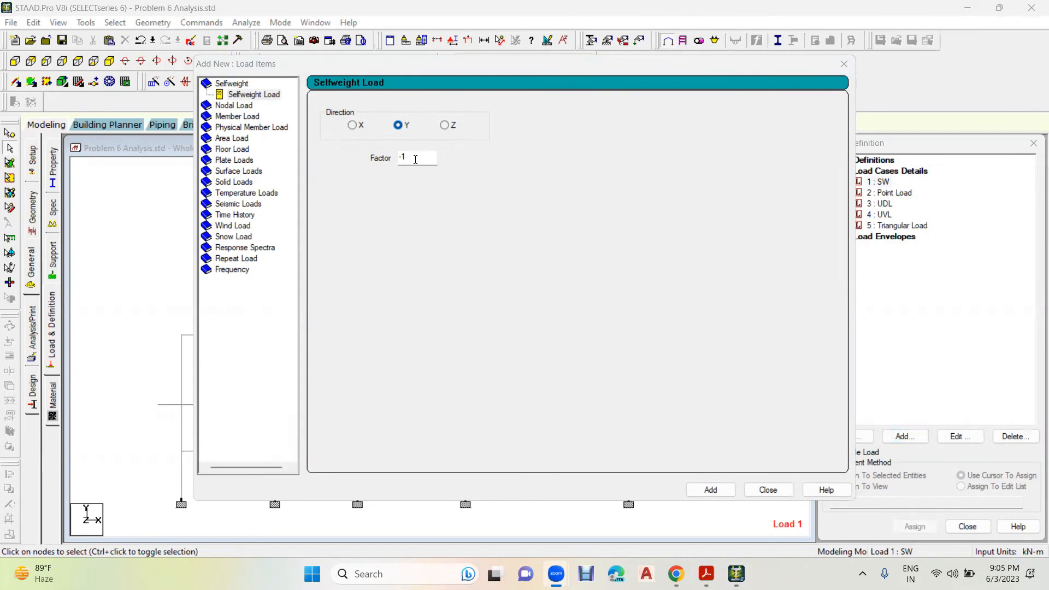
{"action": "left_click", "coordinate": [716, 489]}
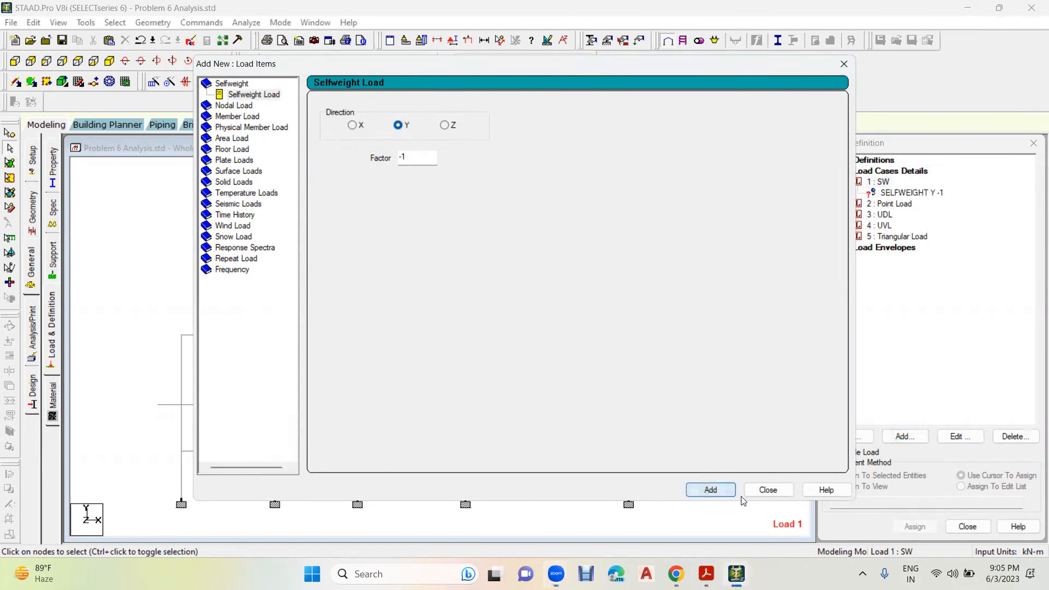
{"action": "left_click", "coordinate": [768, 489]}
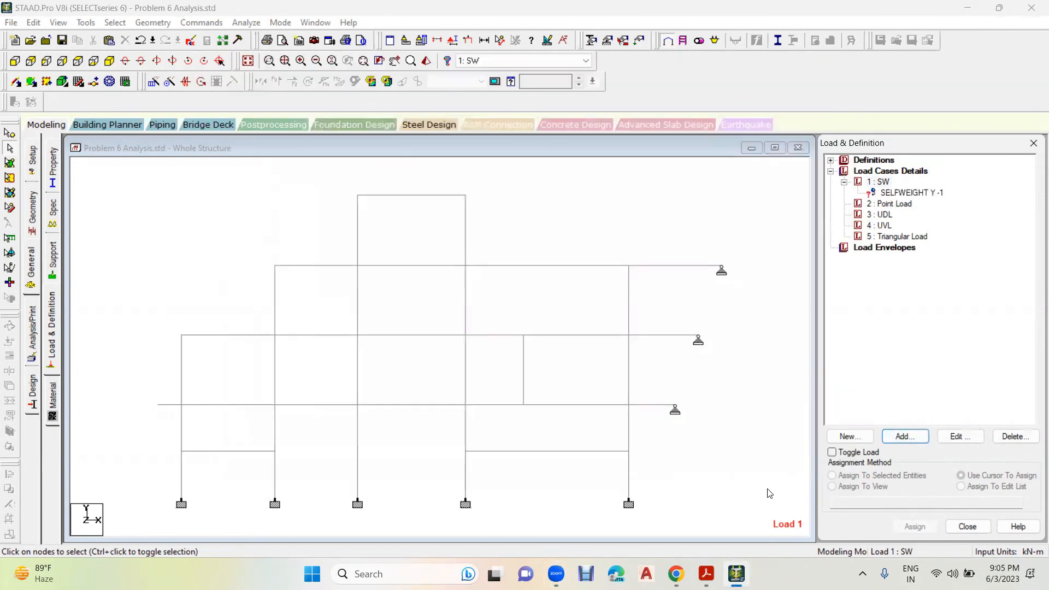
- Assign the SELFWEIGHT Y -1 load to all members in the view and clear the selection
{"action": "left_click", "coordinate": [897, 193]}
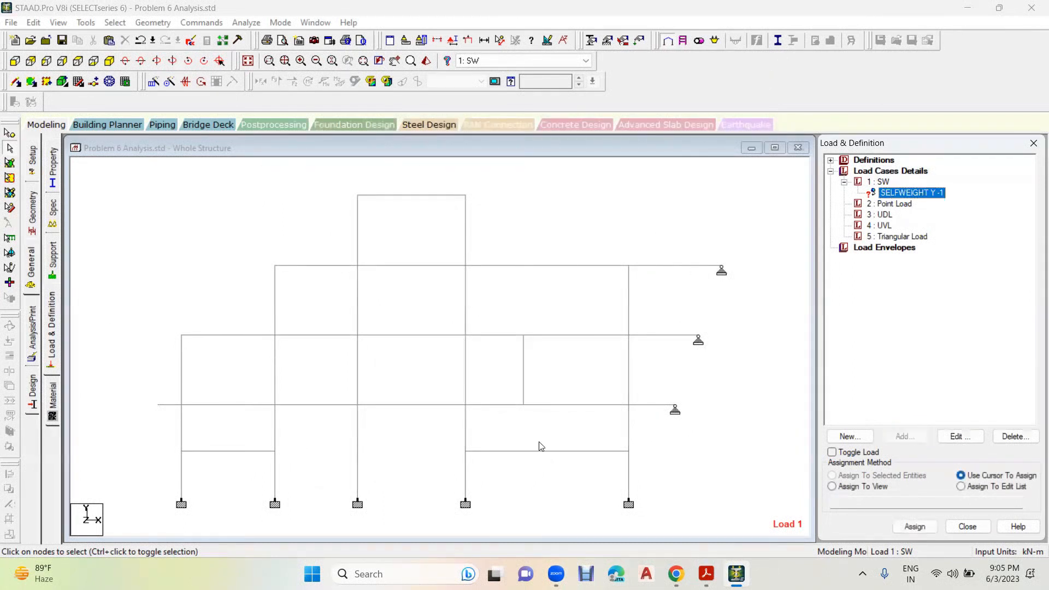
{"action": "left_click", "coordinate": [832, 487]}
{"action": "left_click", "coordinate": [915, 526]}
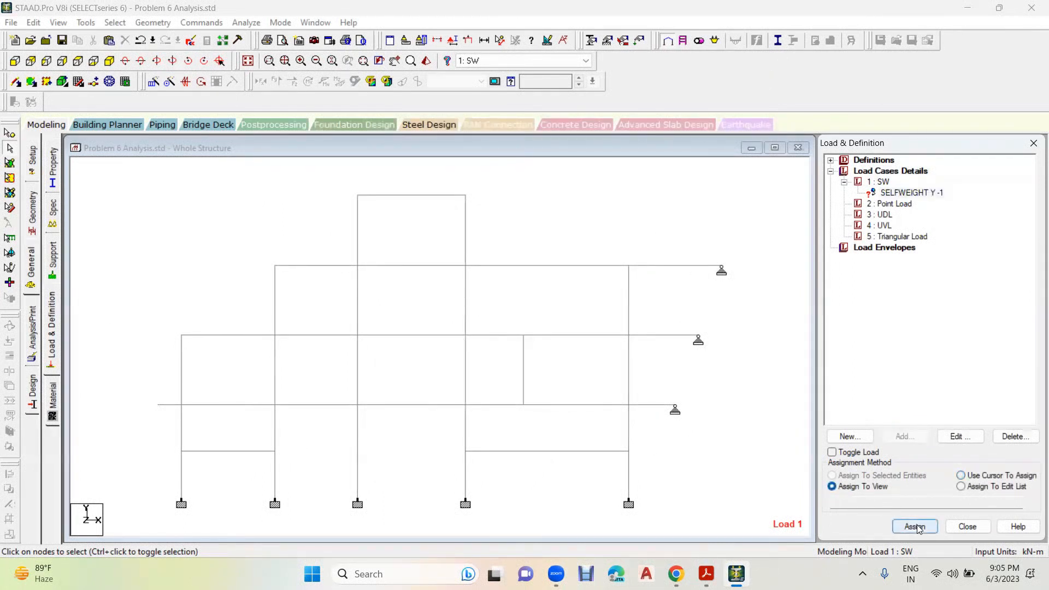
{"action": "left_click", "coordinate": [945, 373]}
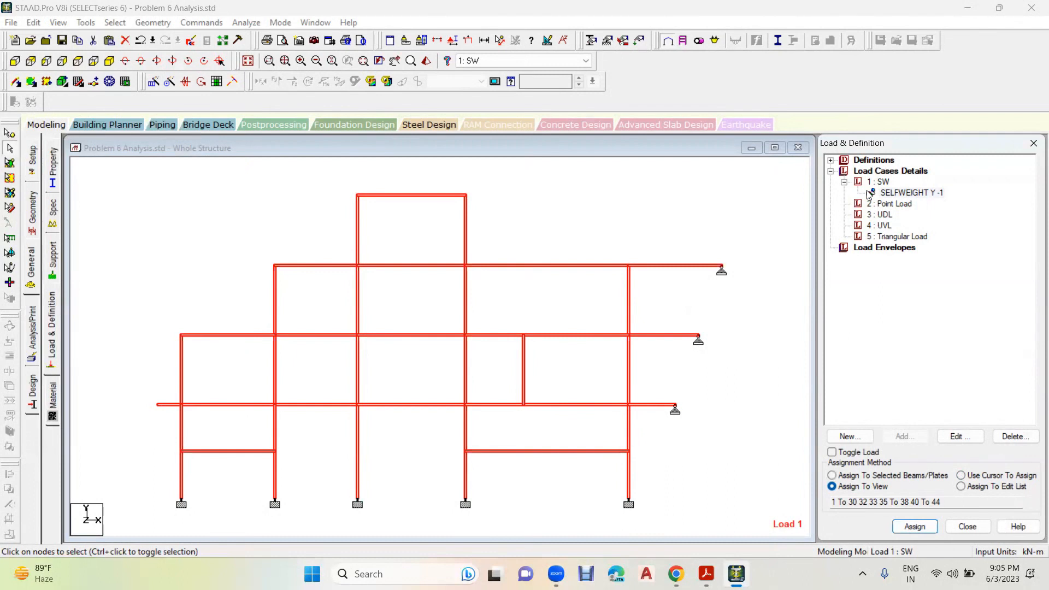
{"action": "left_click", "coordinate": [763, 208]}
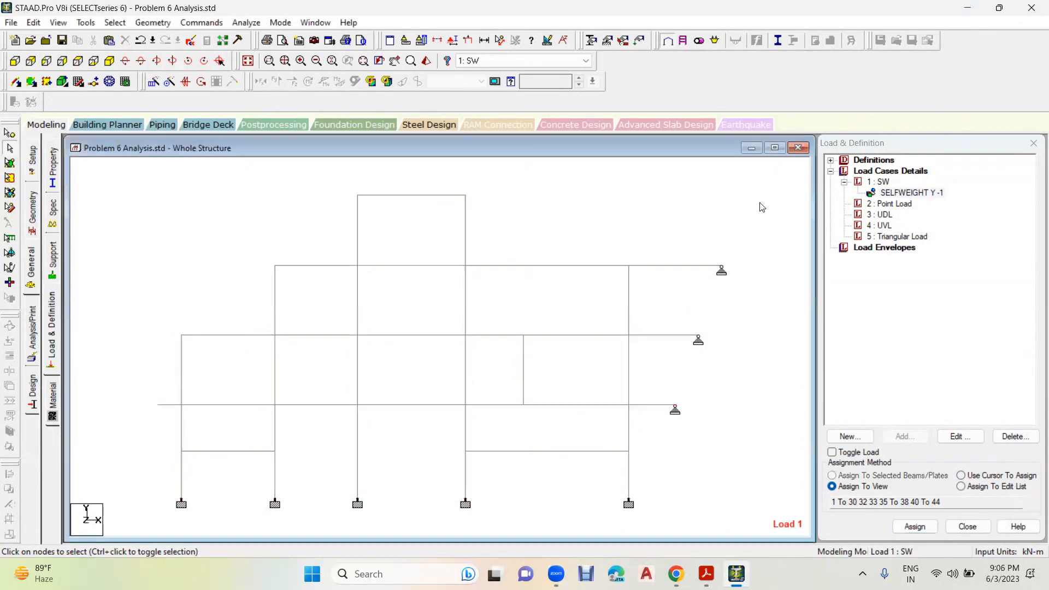
- Add a concentrated member force of -15 kN in GY at d1 1.5 m to load case 2 Point Load, accepting the auto save
{"action": "left_click", "coordinate": [888, 206]}
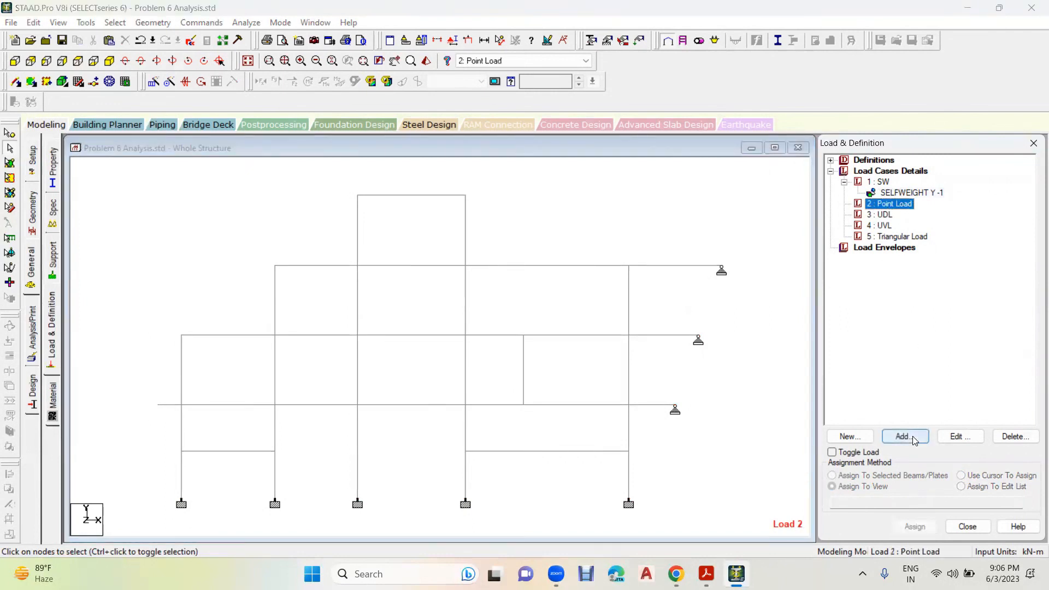
{"action": "left_click", "coordinate": [905, 437]}
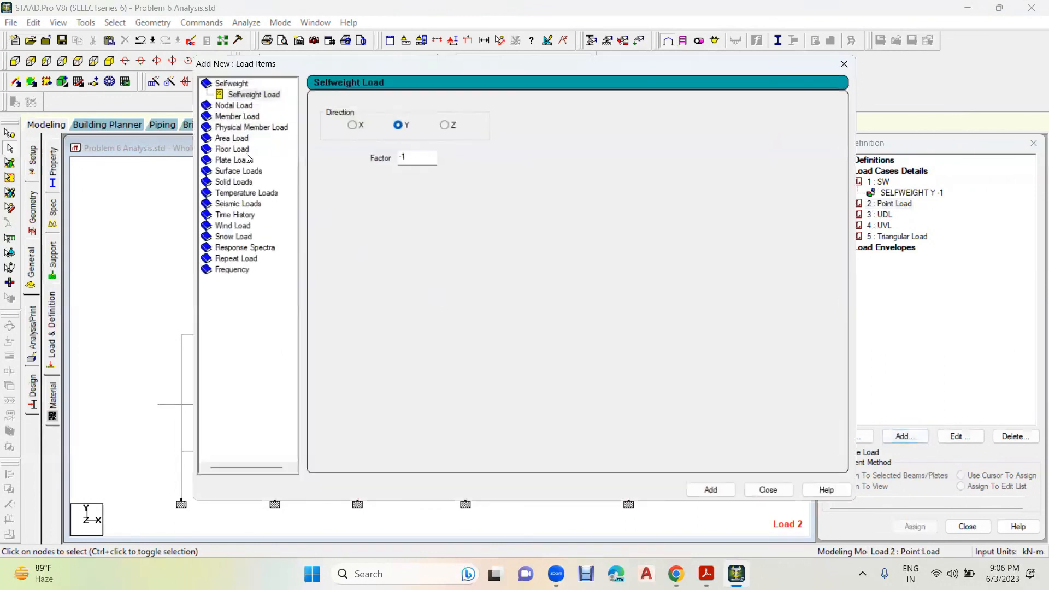
{"action": "left_click", "coordinate": [236, 116]}
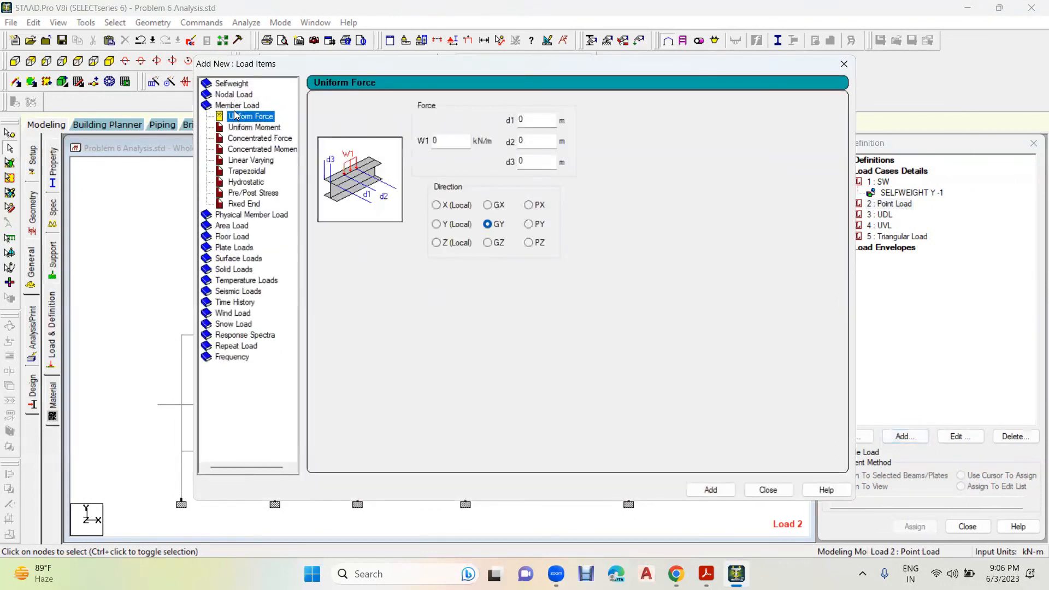
{"action": "left_click", "coordinate": [257, 140]}
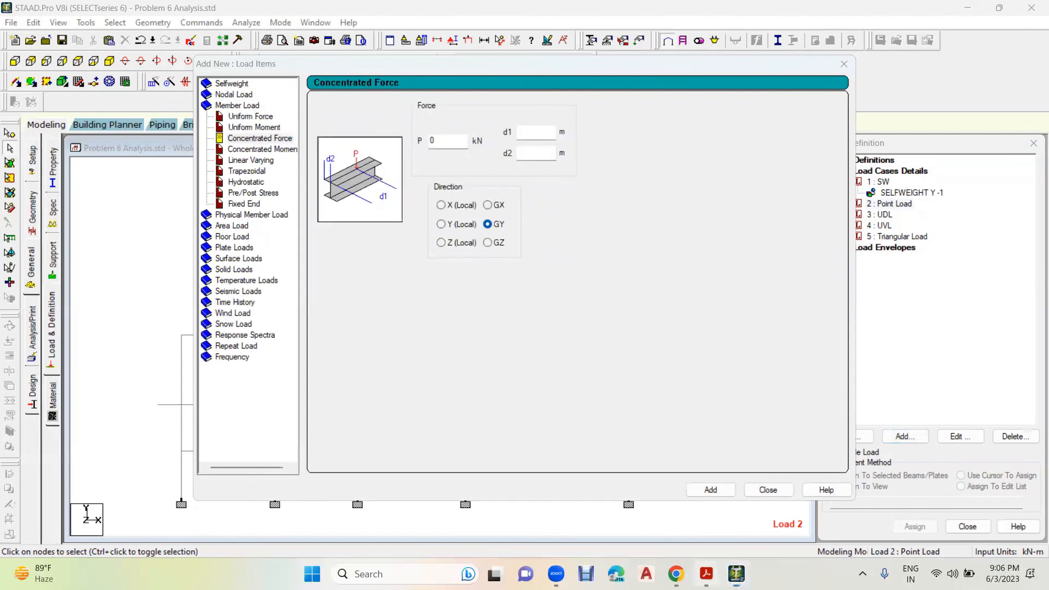
{"action": "left_click", "coordinate": [706, 574]}
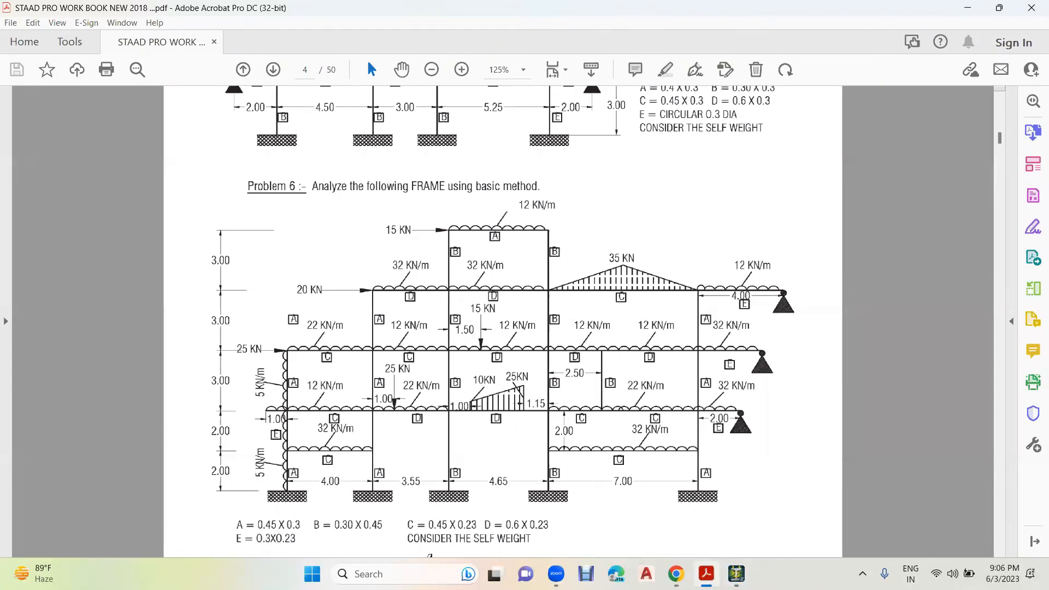
{"action": "left_click", "coordinate": [735, 574]}
{"action": "double_click", "coordinate": [432, 141]}
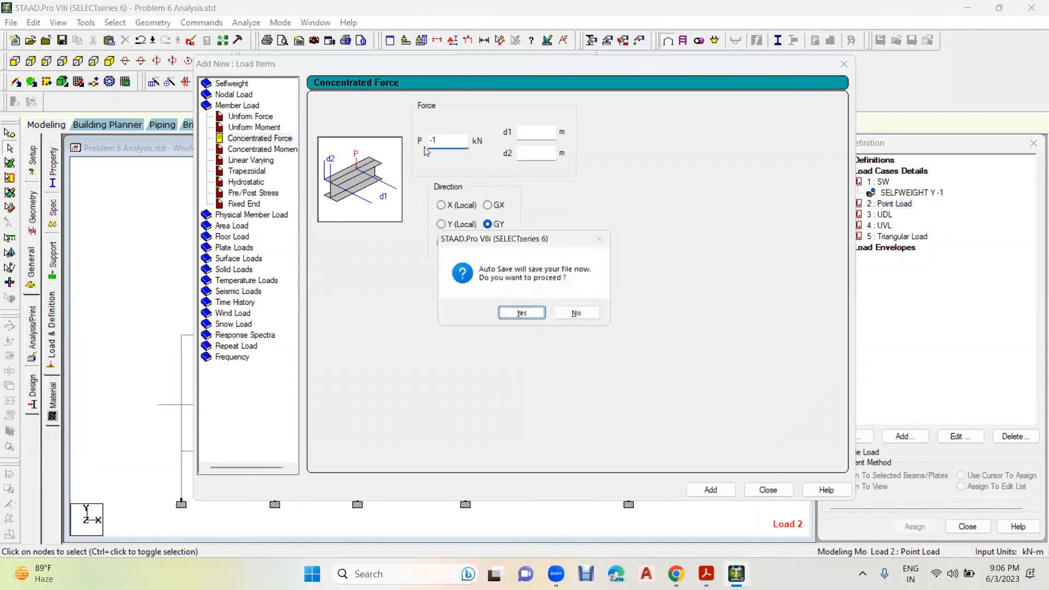
{"action": "left_click", "coordinate": [522, 315]}
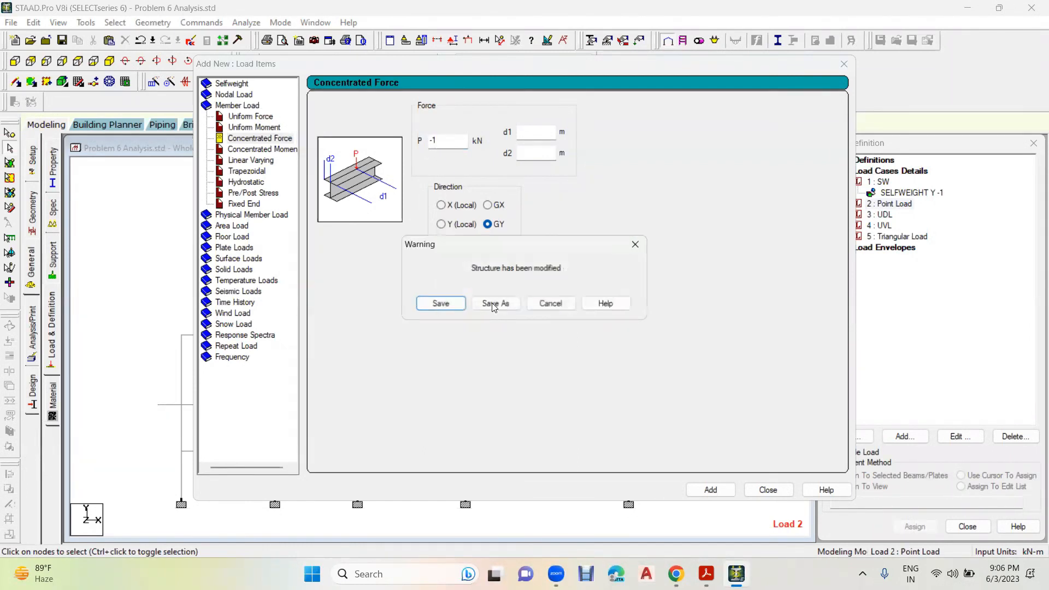
{"action": "left_click", "coordinate": [434, 303]}
{"action": "type", "text": "-15"}
{"action": "left_click", "coordinate": [537, 131]}
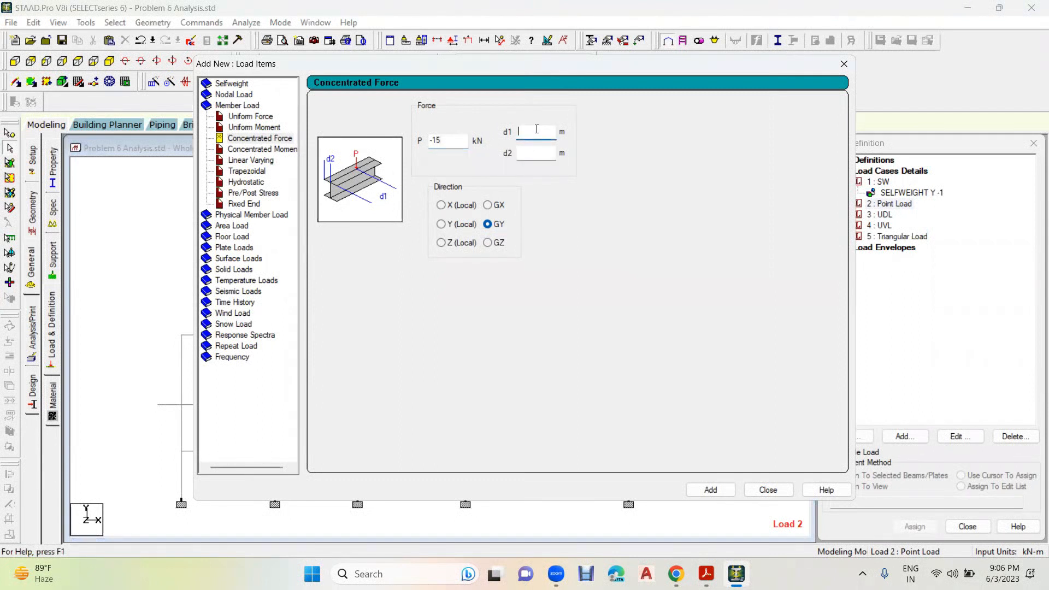
{"action": "type", "text": "1.5"}
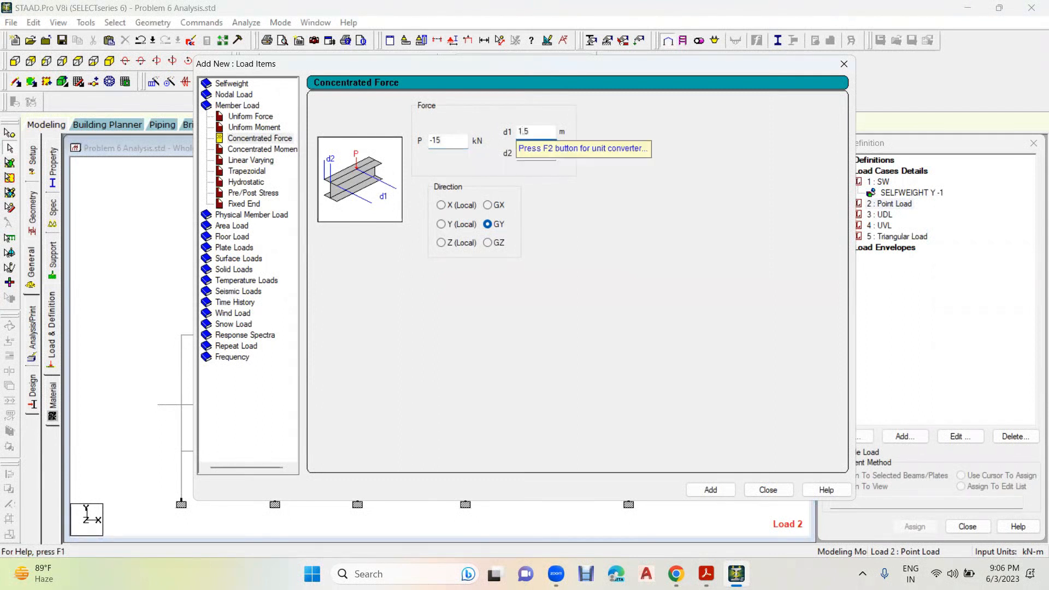
{"action": "left_click", "coordinate": [711, 489]}
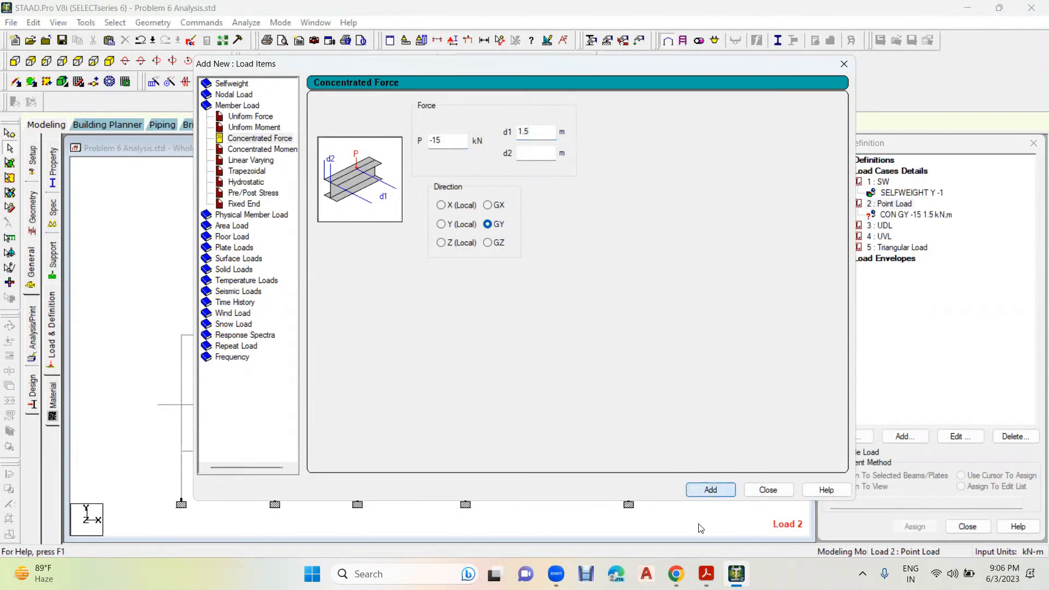
- Check the second beam point load in the workbook and add a concentrated member force of -25 kN in GY at d1 1 m
{"action": "left_click", "coordinate": [706, 574]}
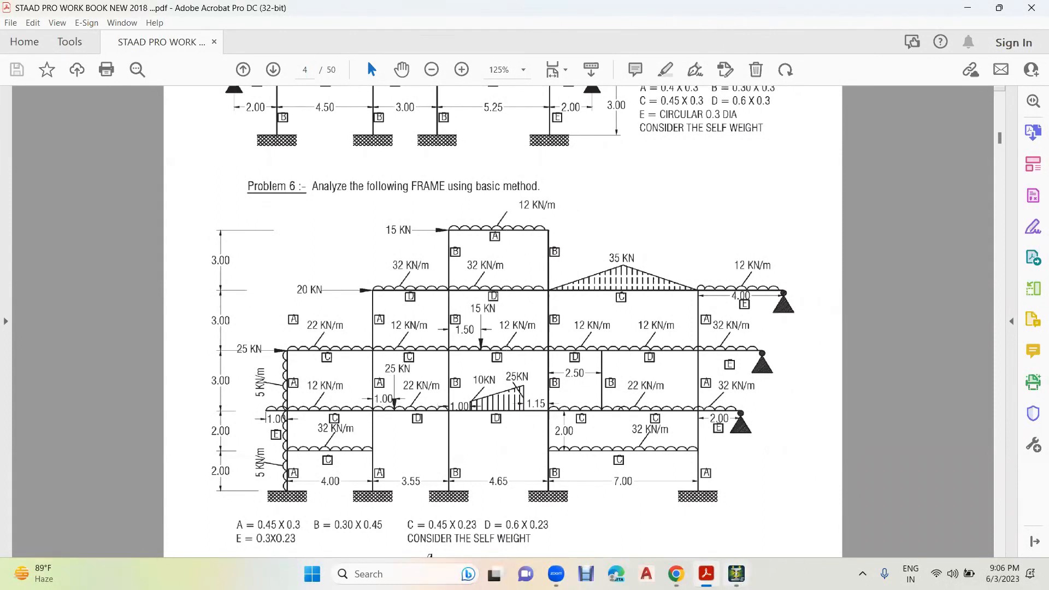
{"action": "left_click", "coordinate": [736, 574]}
{"action": "double_click", "coordinate": [441, 141]}
{"action": "key", "text": "BackSpace"}
{"action": "left_click", "coordinate": [535, 129]}
{"action": "key", "text": "BackSpace"}
{"action": "key", "text": "BackSpace"}
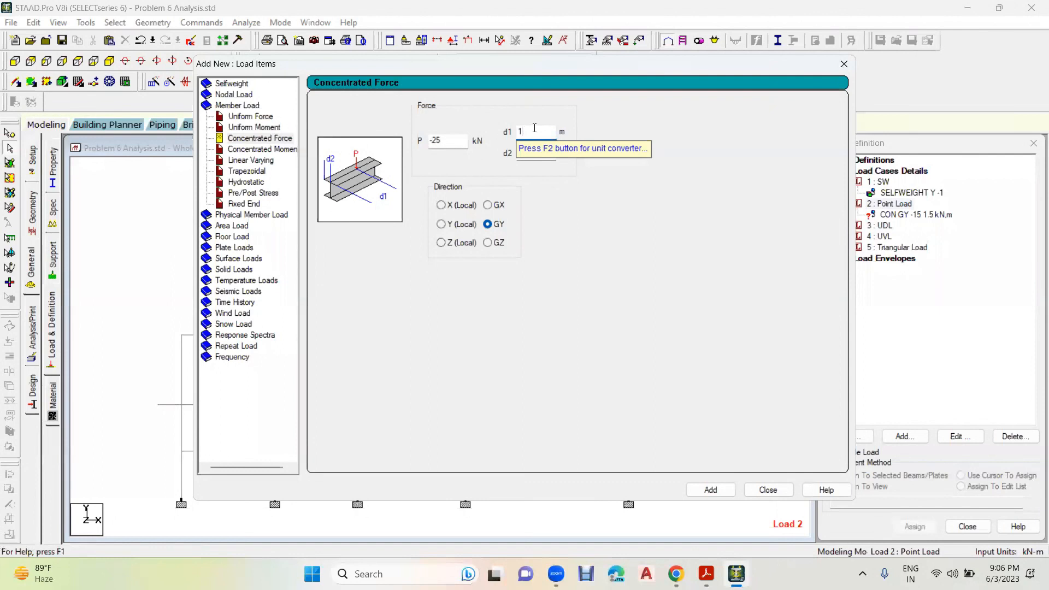
{"action": "left_click", "coordinate": [715, 491]}
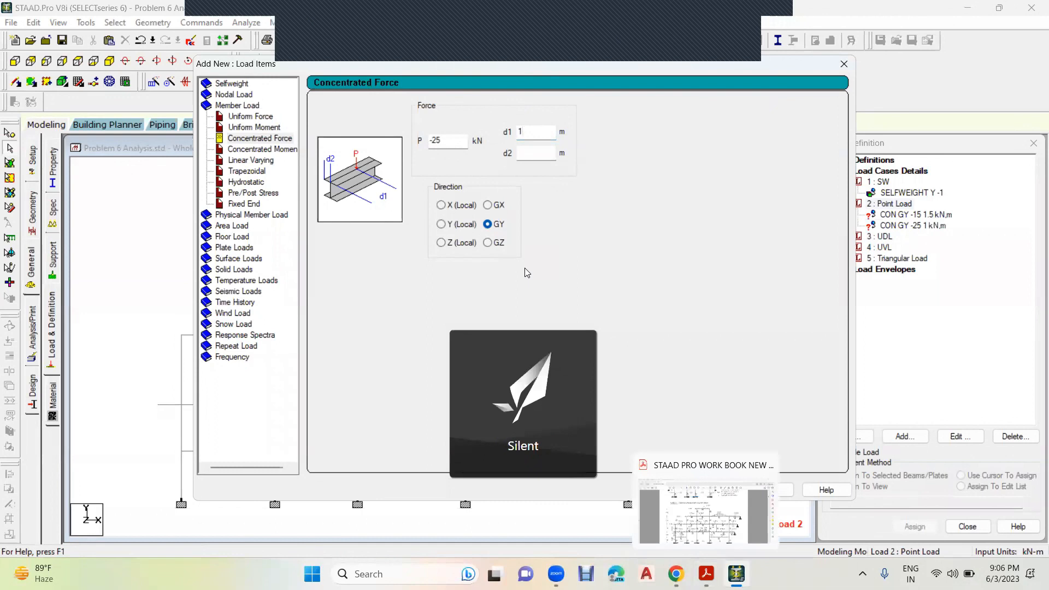
- Check the horizontal point loads in the workbook and set the concentrated force's d1 distance to 3 m
{"action": "key", "text": "alt+Tab"}
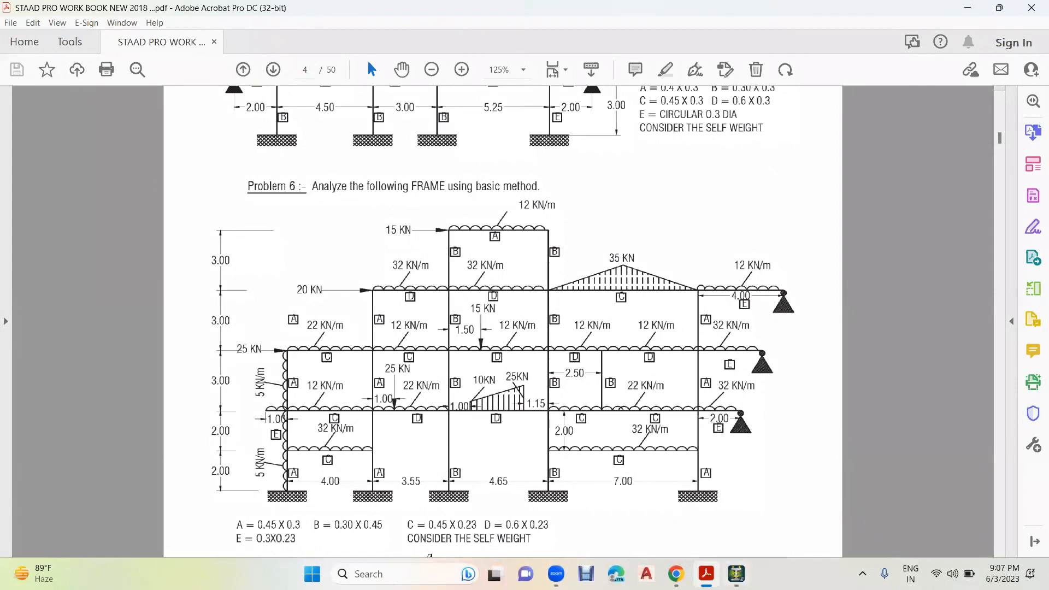
{"action": "left_click", "coordinate": [737, 574]}
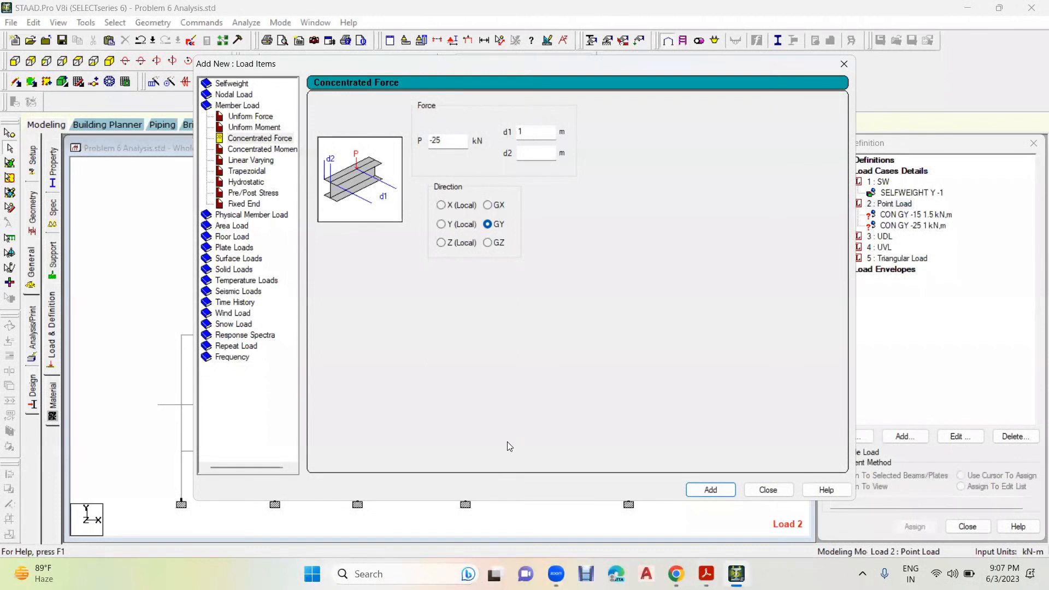
{"action": "left_click_drag", "start_coordinate": [367, 65], "coordinate": [527, 89]}
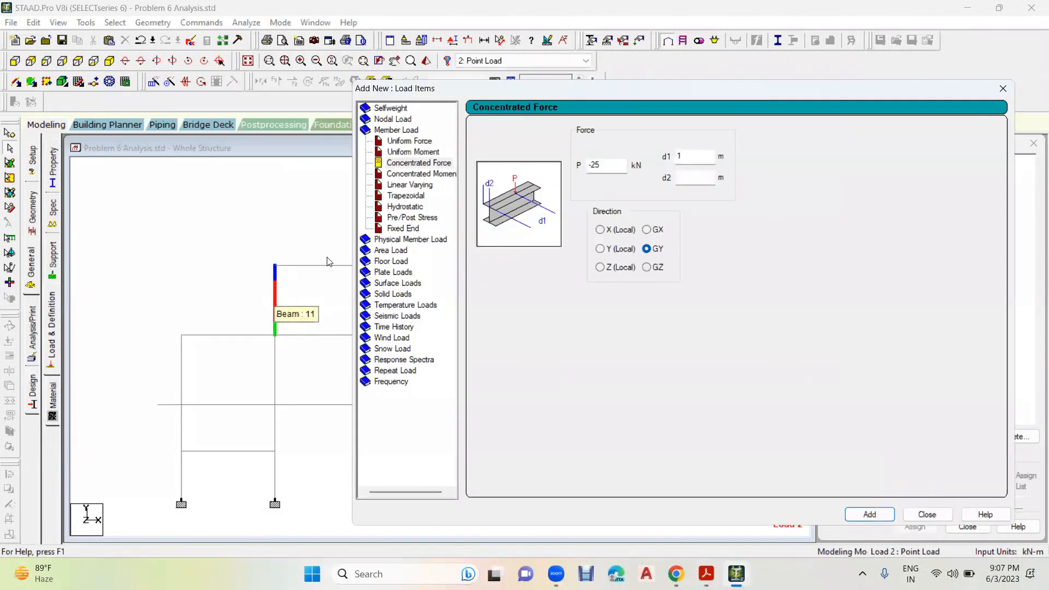
{"action": "left_click_drag", "start_coordinate": [538, 99], "coordinate": [661, 101]}
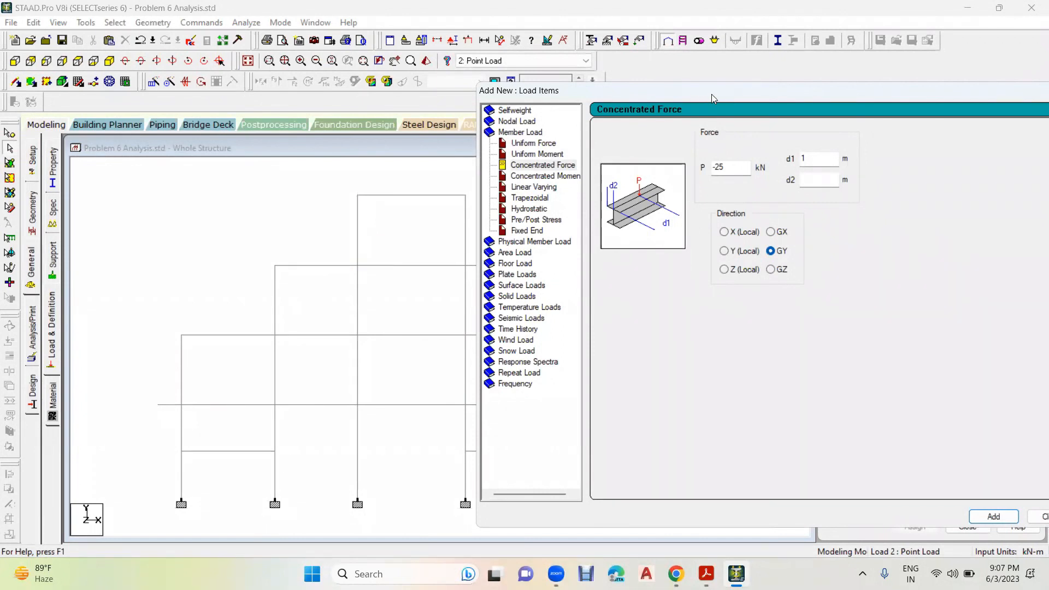
{"action": "left_click_drag", "start_coordinate": [712, 94], "coordinate": [467, 94]}
{"action": "double_click", "coordinate": [576, 160]}
{"action": "type", "text": "3"}
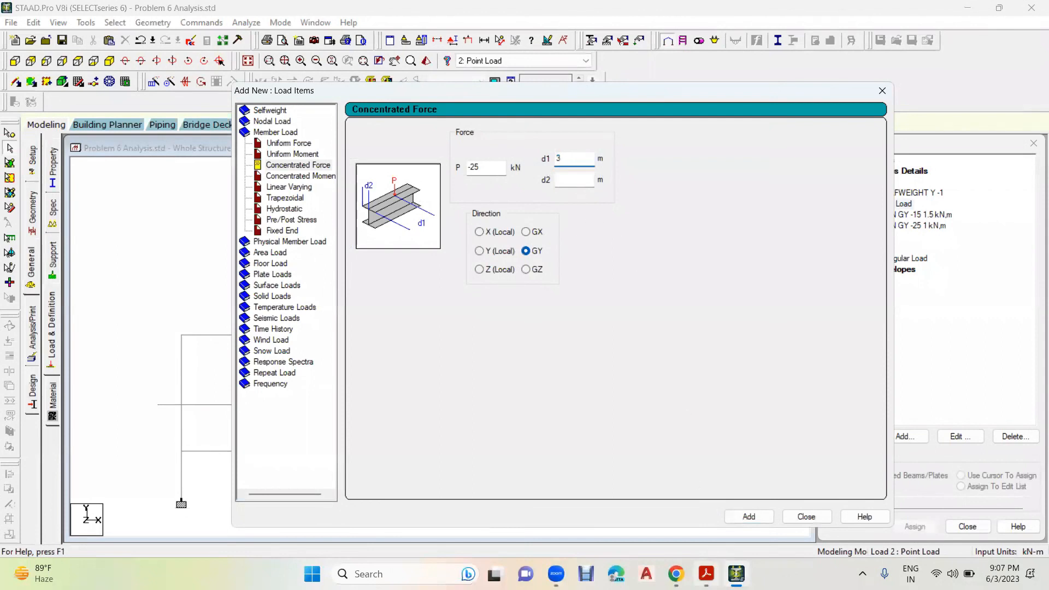
- Recheck the workbook and add a concentrated member force of 15 kN in GX at d1 3 m
{"action": "left_click", "coordinate": [707, 574]}
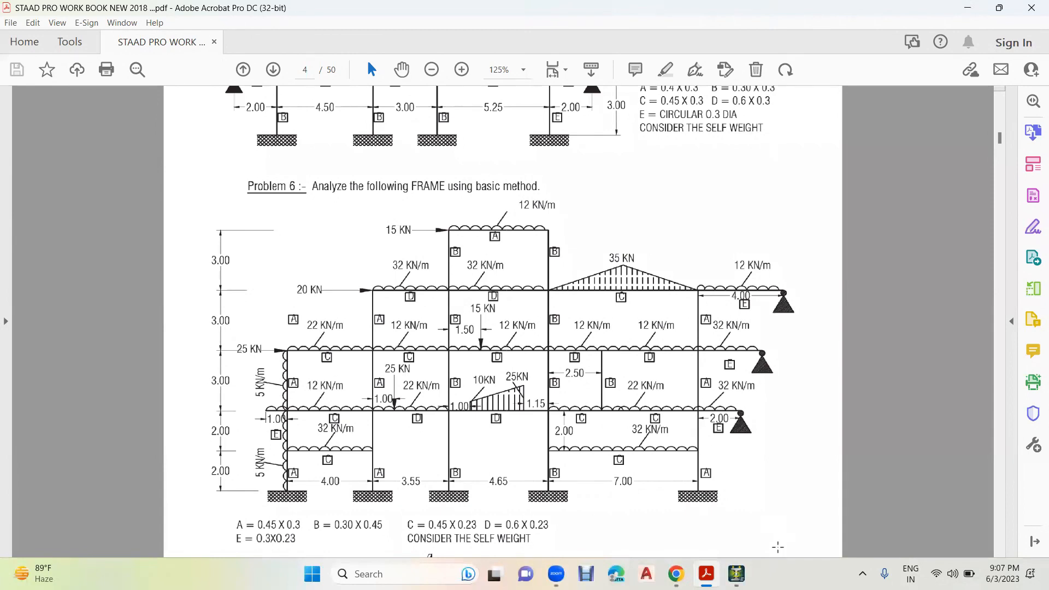
{"action": "left_click", "coordinate": [736, 574]}
{"action": "left_click_drag", "start_coordinate": [485, 169], "coordinate": [455, 174]}
{"action": "key", "text": "BackSpace"}
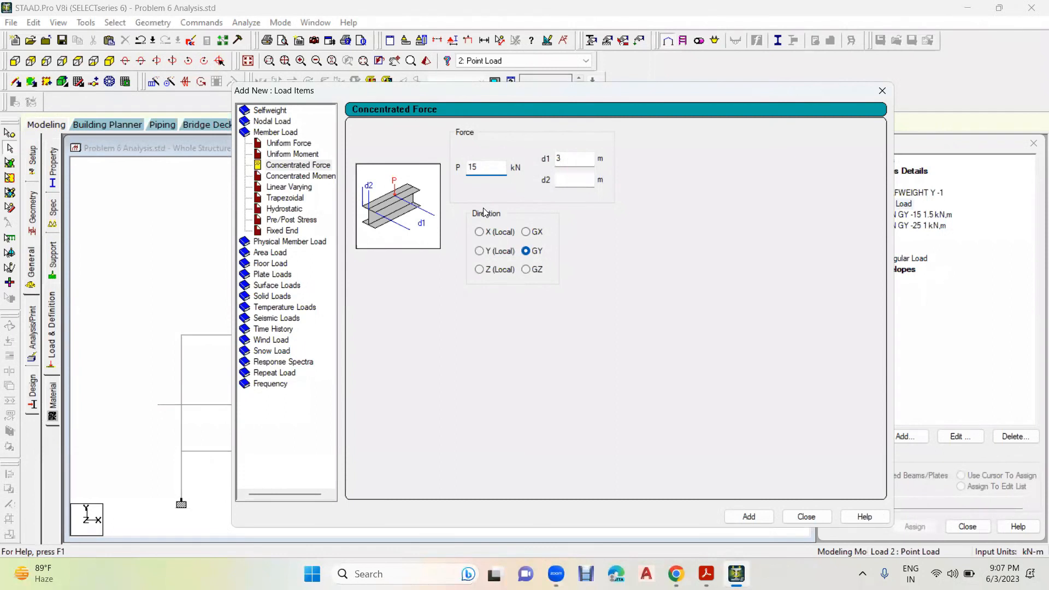
{"action": "left_click", "coordinate": [527, 232]}
{"action": "left_click", "coordinate": [750, 517]}
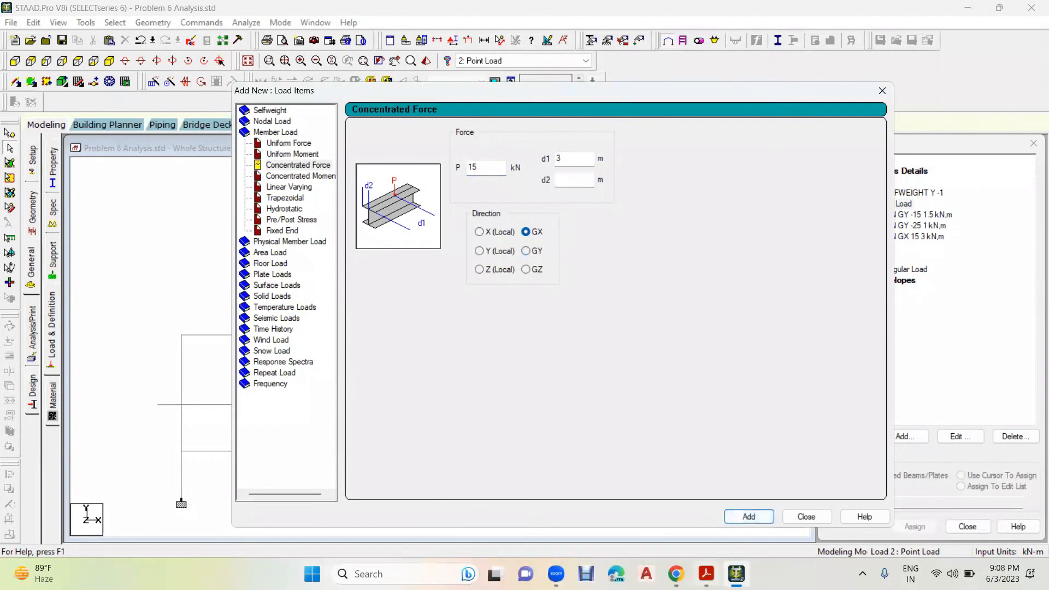
- Check the next horizontal load in the workbook and add a concentrated member force of 20 kN in GX at d1 3 m
{"action": "left_click", "coordinate": [706, 573]}
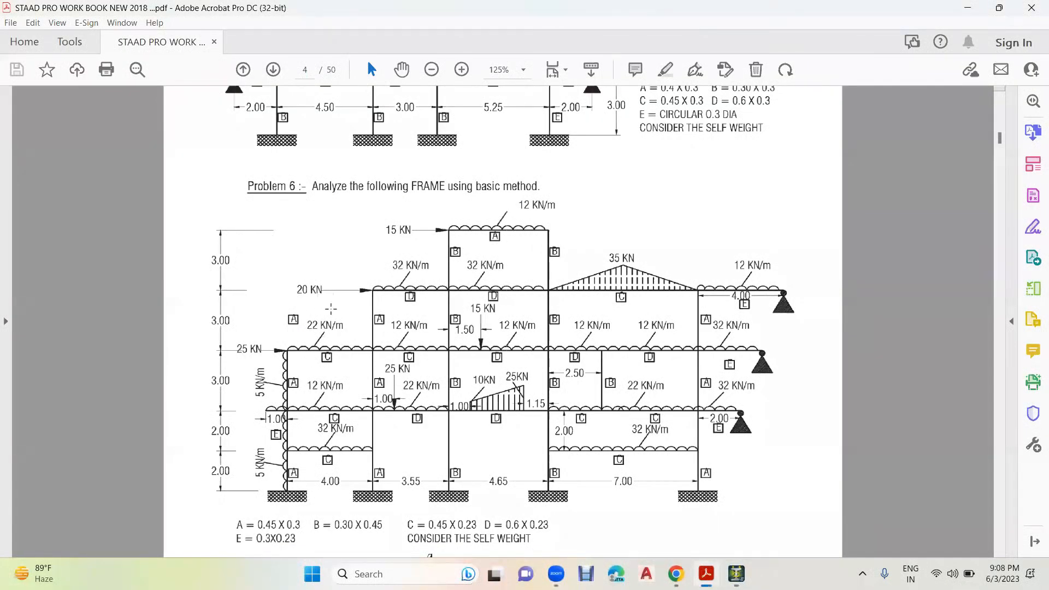
{"action": "left_click", "coordinate": [737, 574]}
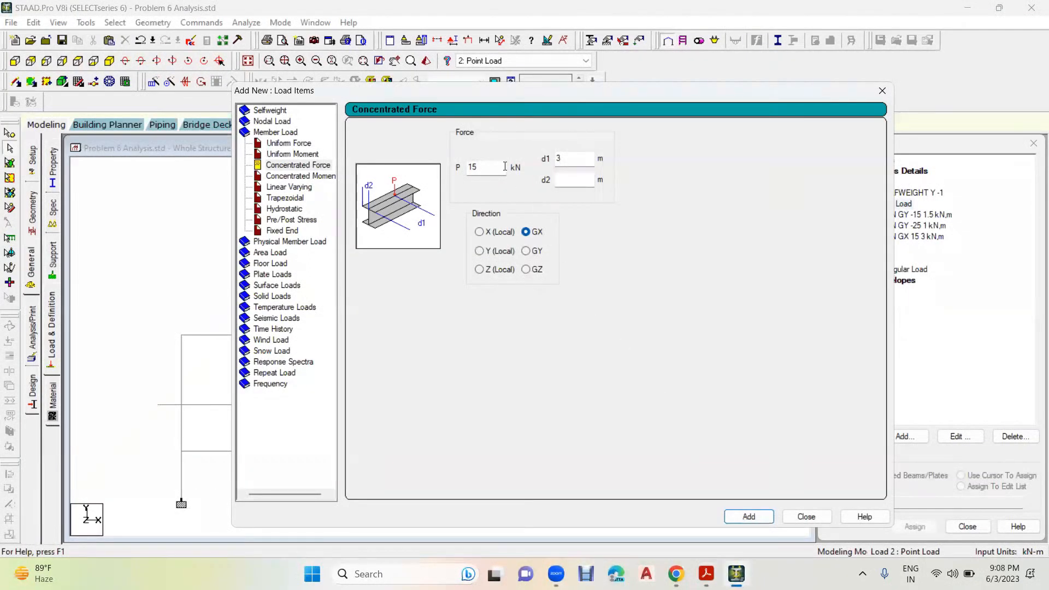
{"action": "type", "text": "20"}
{"action": "left_click", "coordinate": [758, 517]}
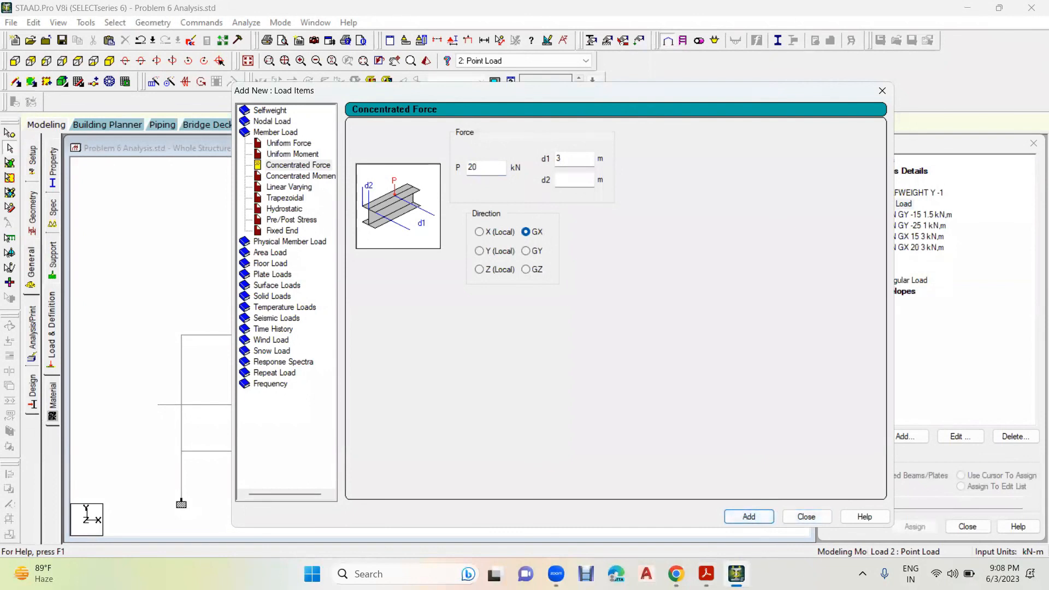
- Check the lowest horizontal load in the workbook, add a concentrated member force of 25 kN in GX at d1 3 m and finish adding load items
{"action": "left_click", "coordinate": [706, 574]}
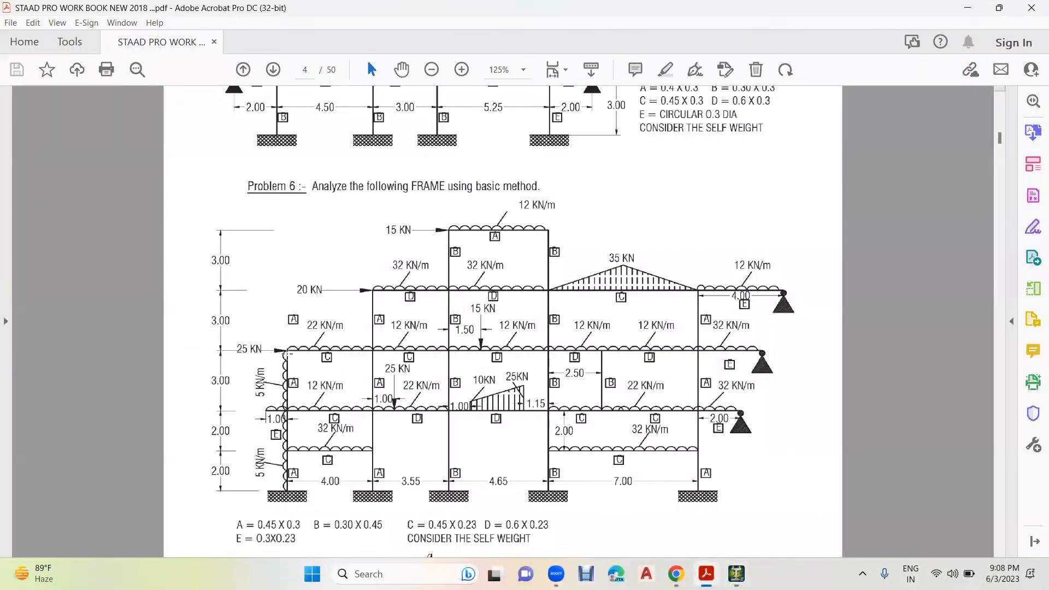
{"action": "left_click", "coordinate": [737, 574]}
{"action": "double_click", "coordinate": [490, 168]}
{"action": "type", "text": "25"}
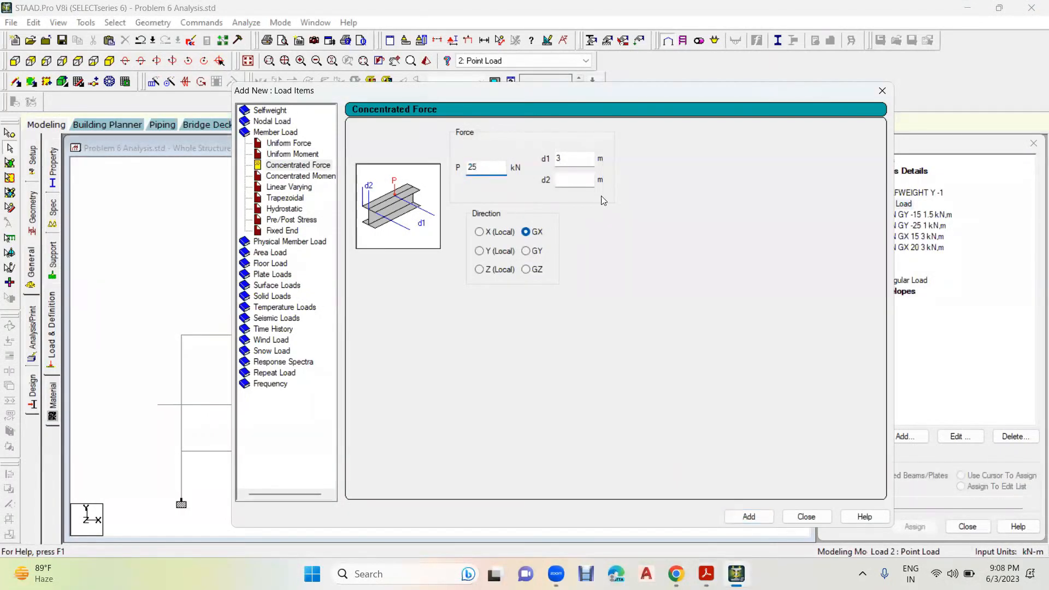
{"action": "left_click", "coordinate": [749, 517]}
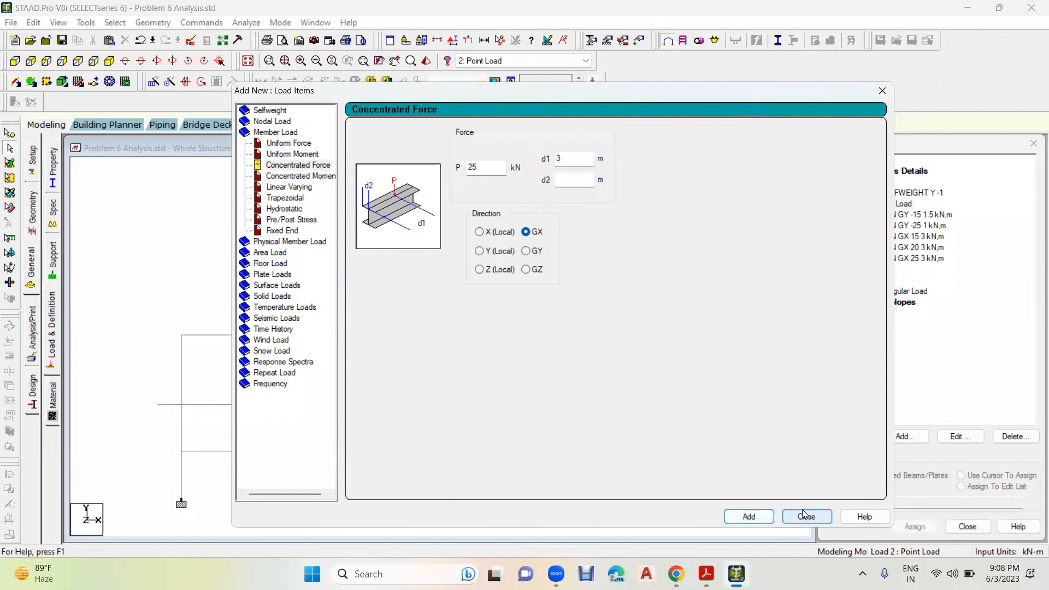
{"action": "left_click", "coordinate": [806, 516]}
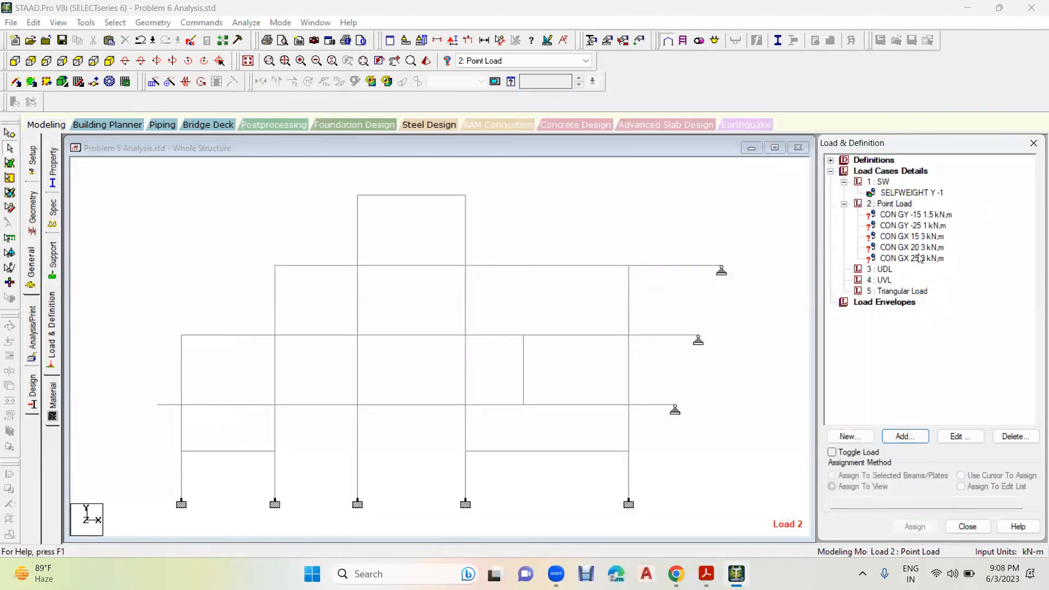
{"action": "left_click", "coordinate": [901, 261]}
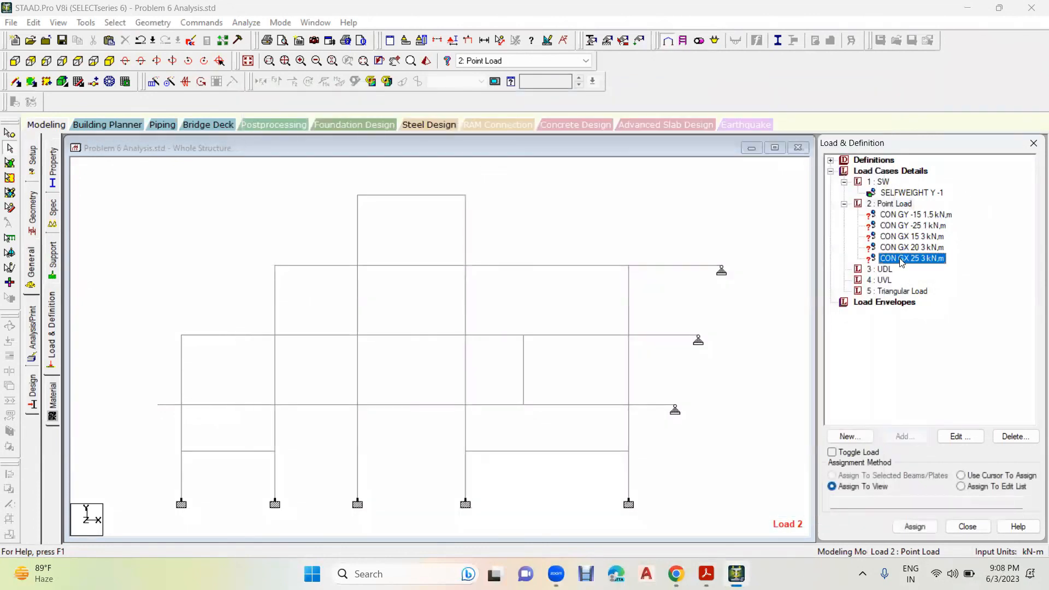
{"action": "left_click", "coordinate": [775, 231]}
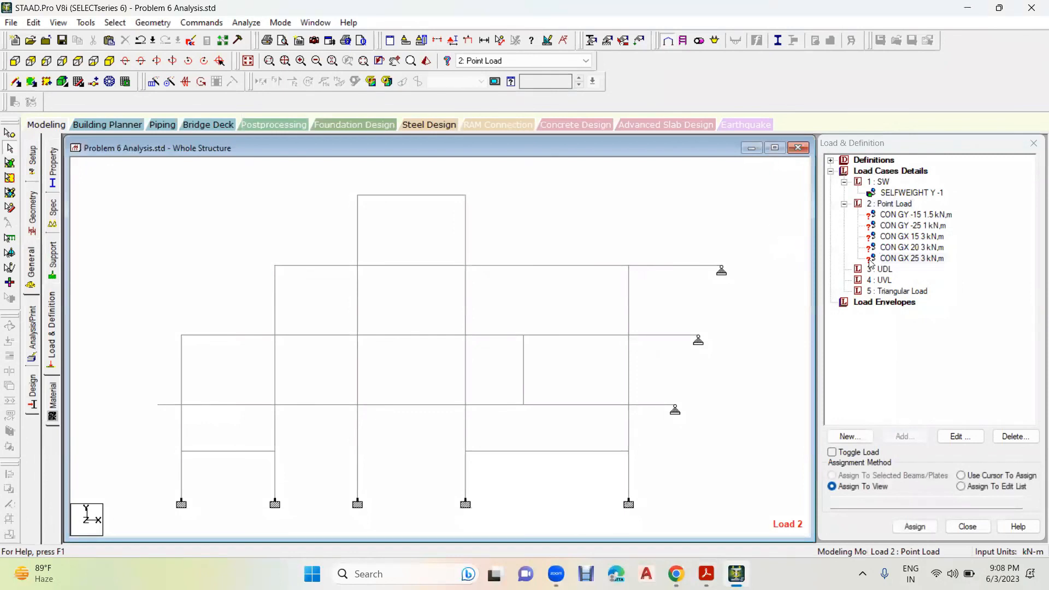
{"action": "left_click", "coordinate": [885, 270]}
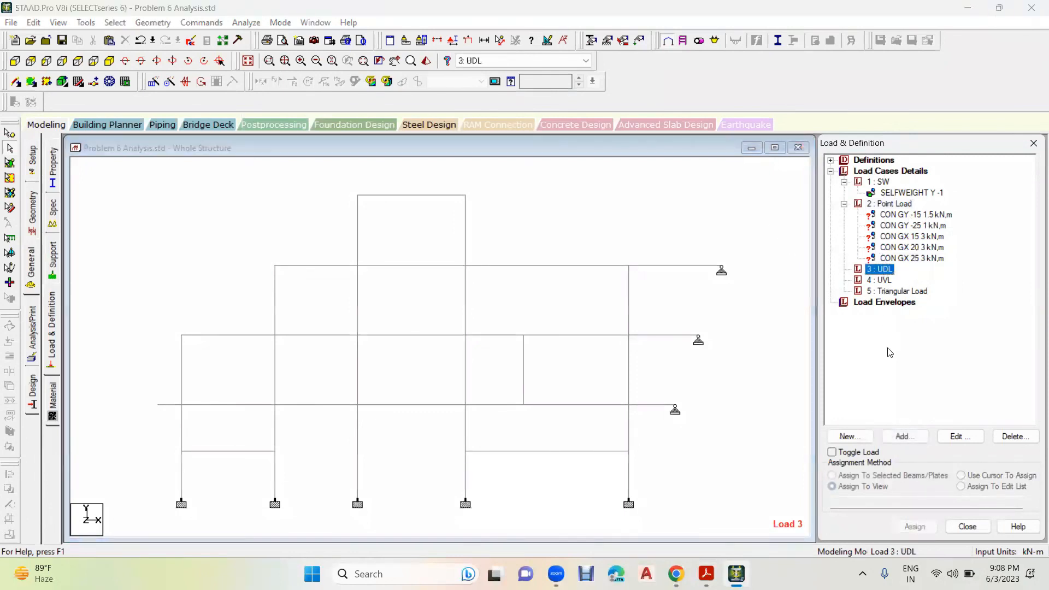
{"action": "left_click", "coordinate": [902, 438]}
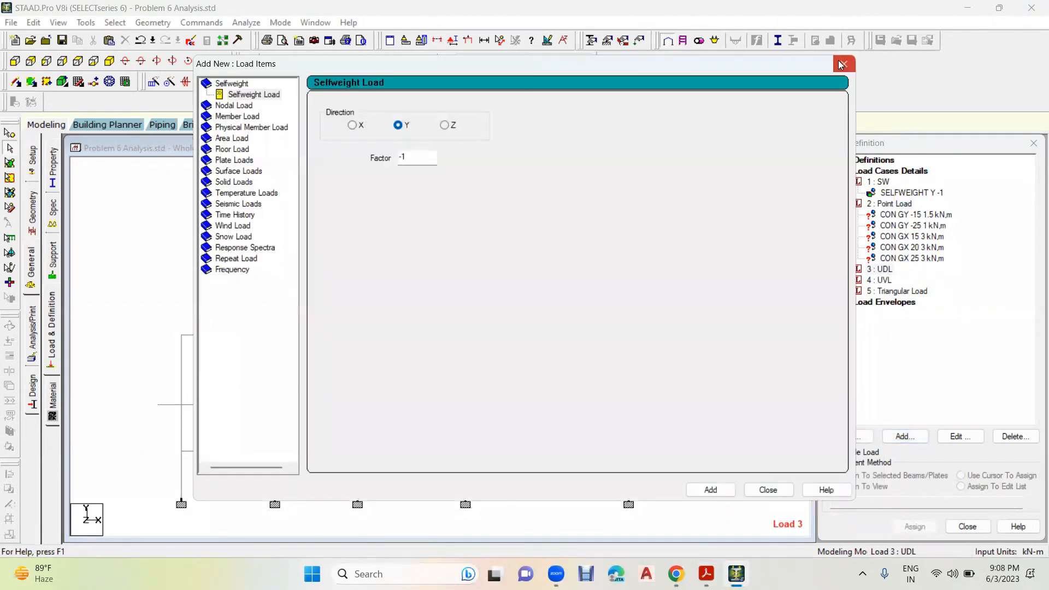
{"action": "left_click", "coordinate": [842, 65]}
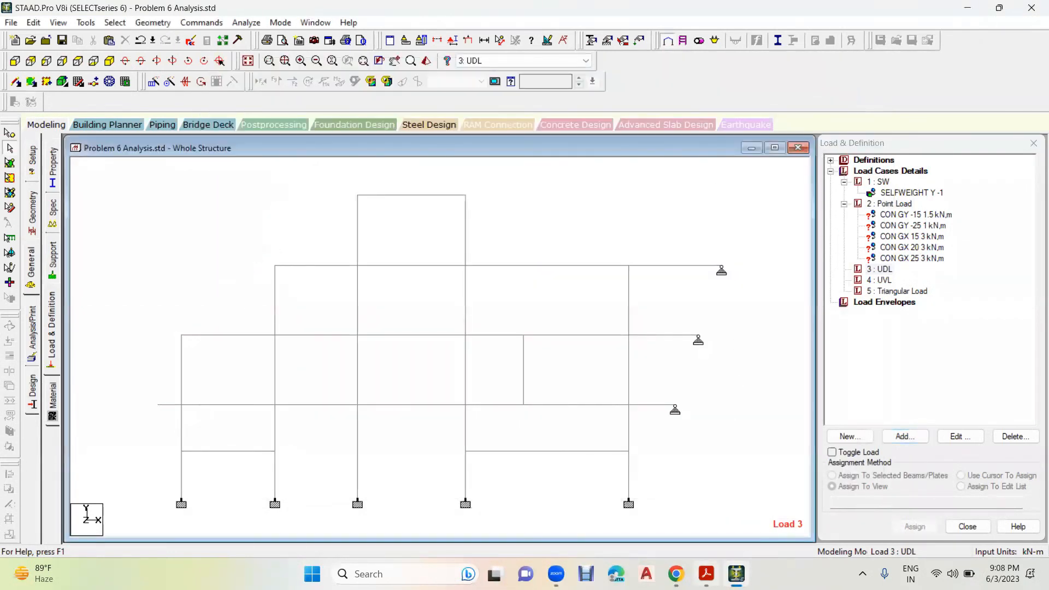
- Check the workbook and assign the CON GY -15 1.5 kN,m load to the 7 m level beam in the 4.65 m bay
{"action": "key", "text": "alt+Tab"}
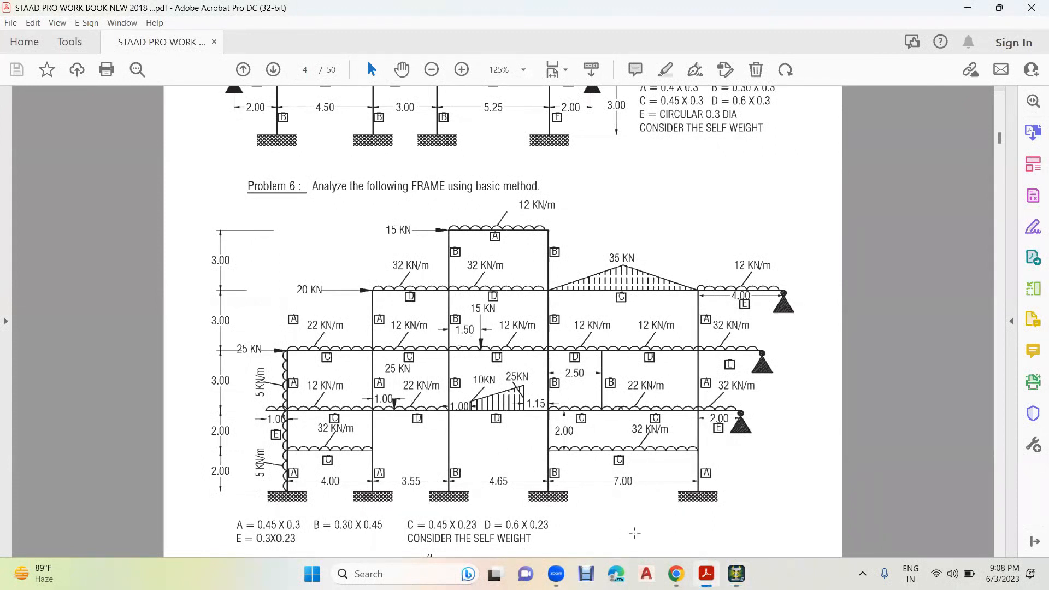
{"action": "key", "text": "alt+Tab"}
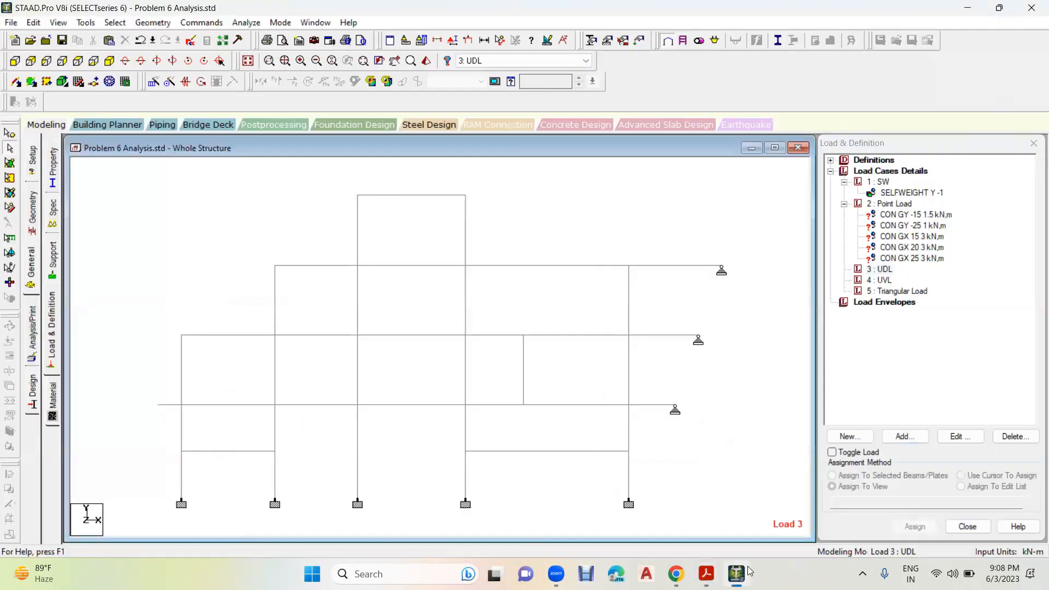
{"action": "left_click", "coordinate": [927, 215]}
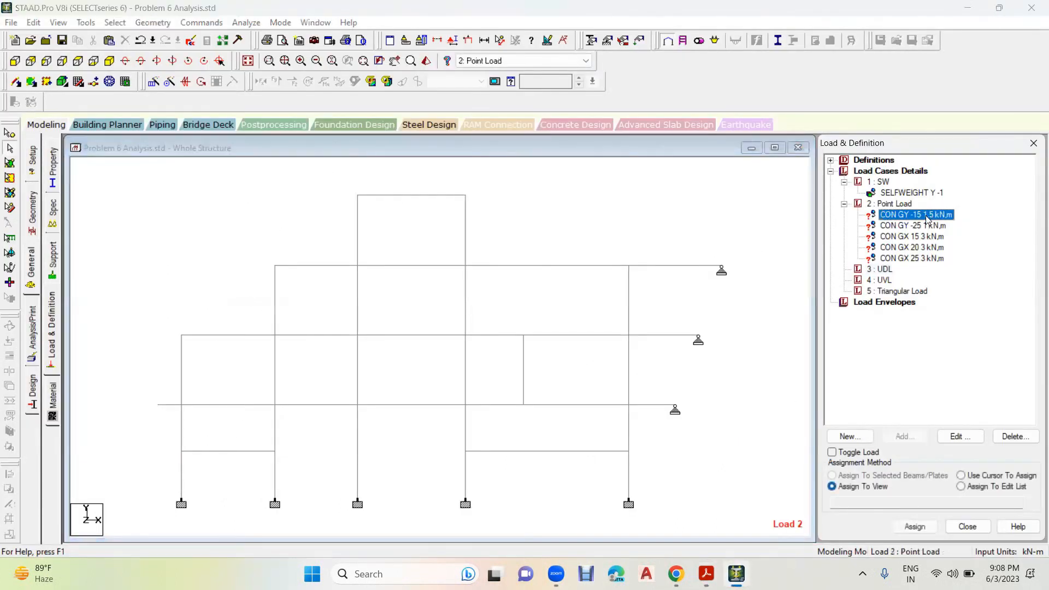
{"action": "left_click", "coordinate": [420, 338]}
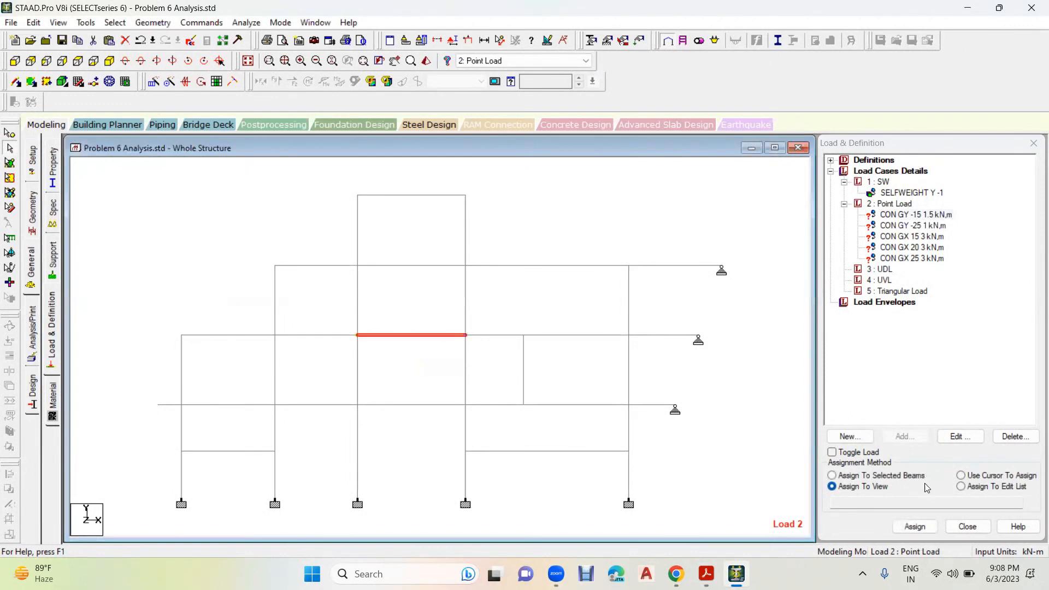
{"action": "left_click", "coordinate": [897, 480]}
{"action": "left_click", "coordinate": [921, 530]}
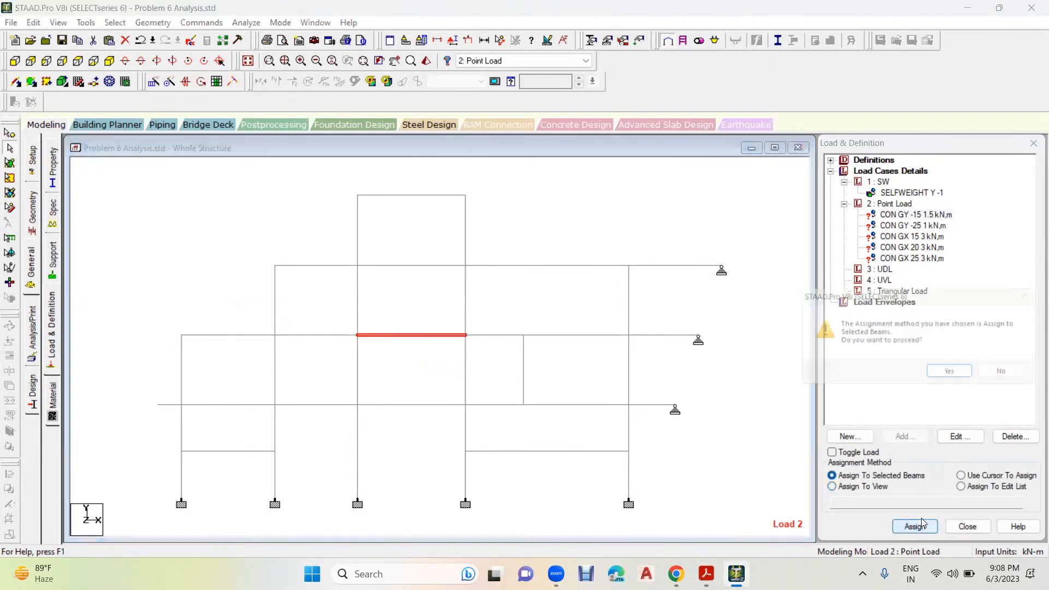
{"action": "left_click", "coordinate": [949, 375]}
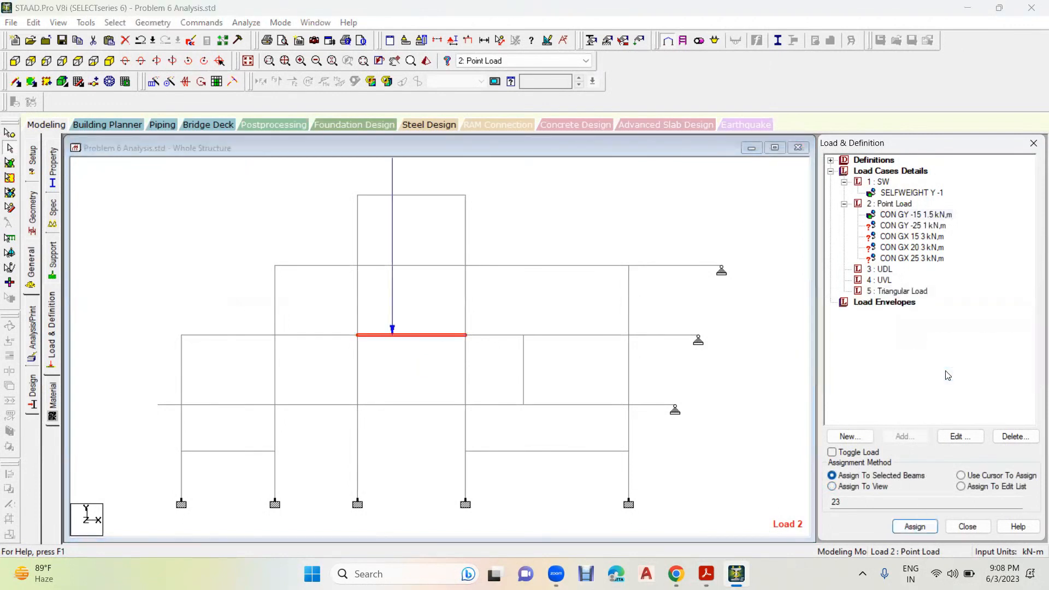
- Assign the CON GY -25 1 kN,m load to the 4 m level beam in the 3.55 m bay
{"action": "left_click", "coordinate": [914, 227]}
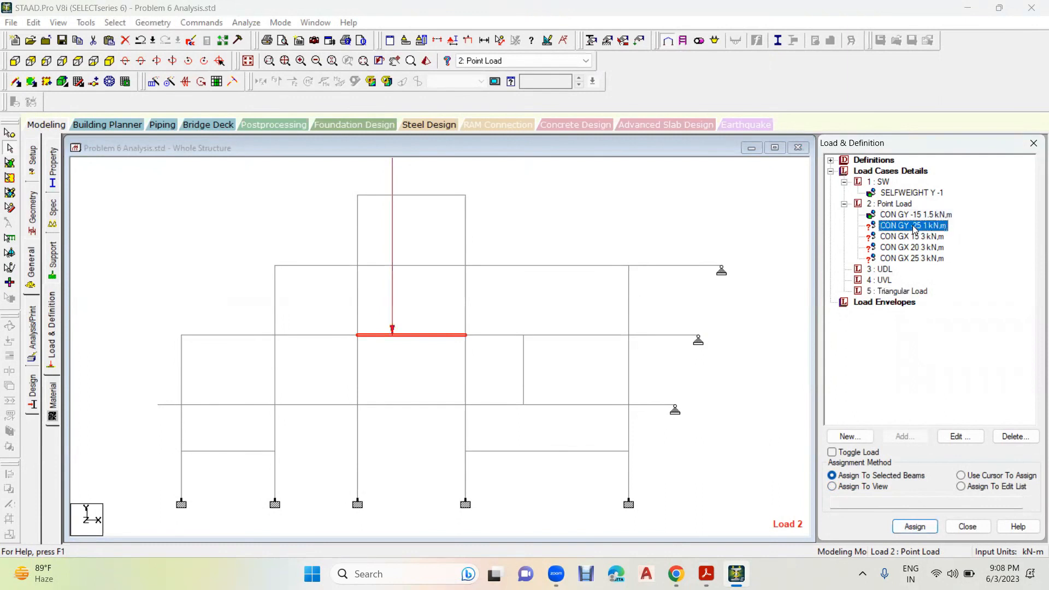
{"action": "left_click", "coordinate": [327, 405]}
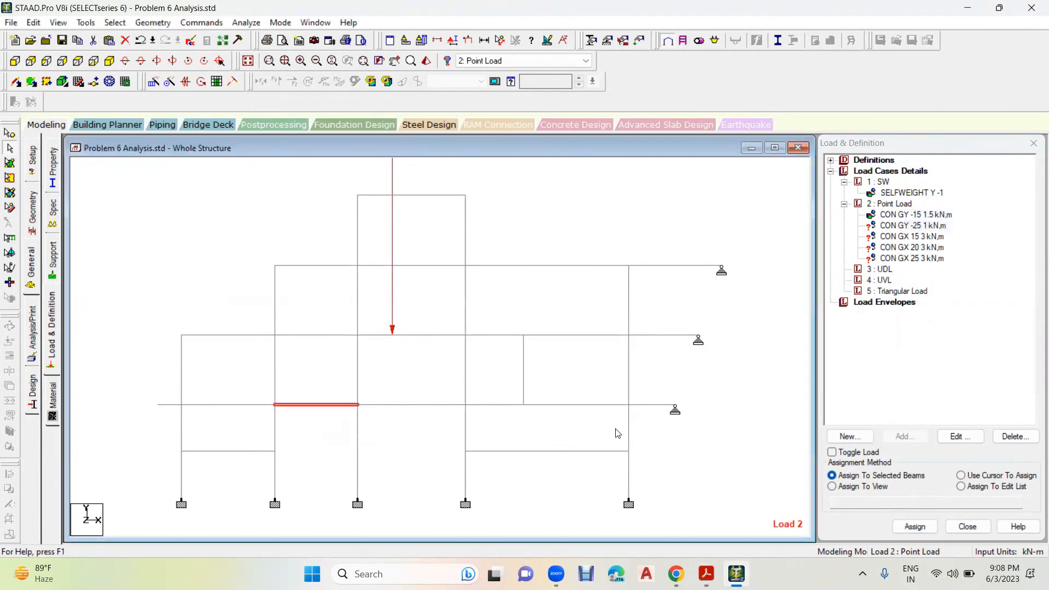
{"action": "left_click", "coordinate": [915, 526]}
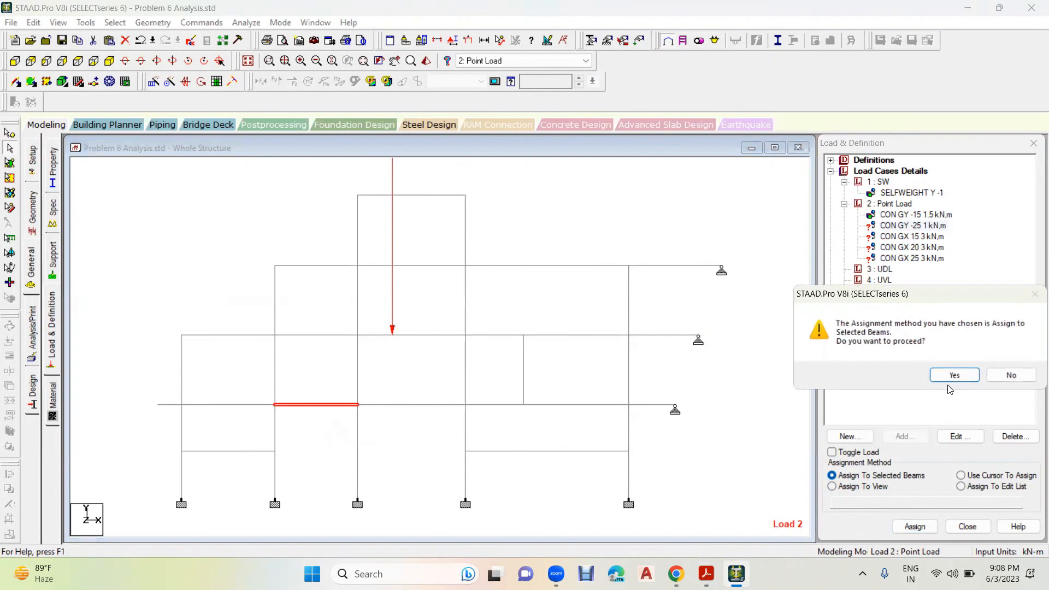
{"action": "left_click", "coordinate": [954, 376]}
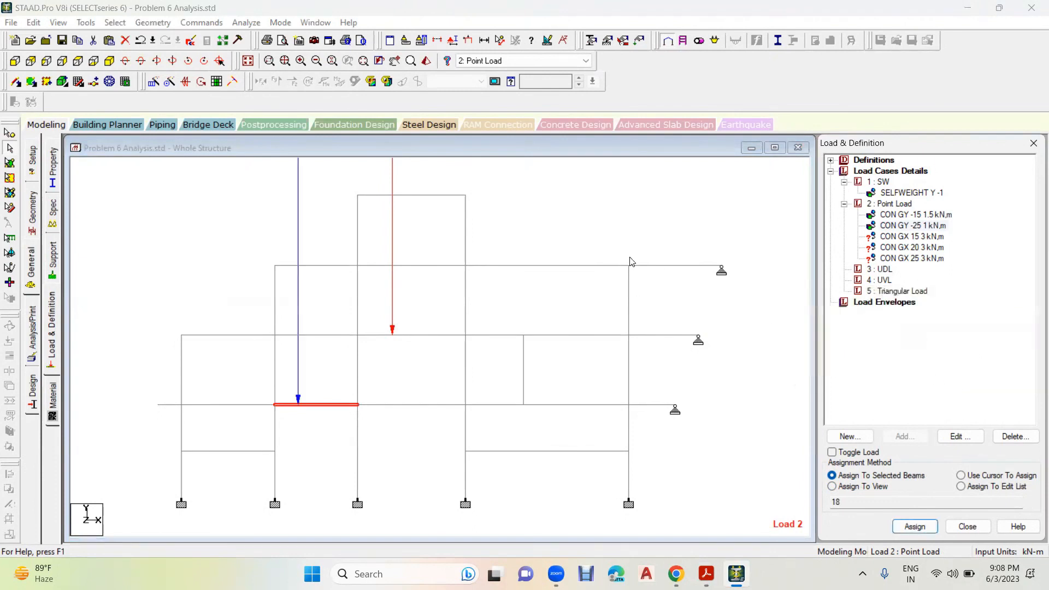
- Assign the CON GX 15 3 kN,m load to the left column of the top storey using the selected-beams method
{"action": "left_click", "coordinate": [927, 239]}
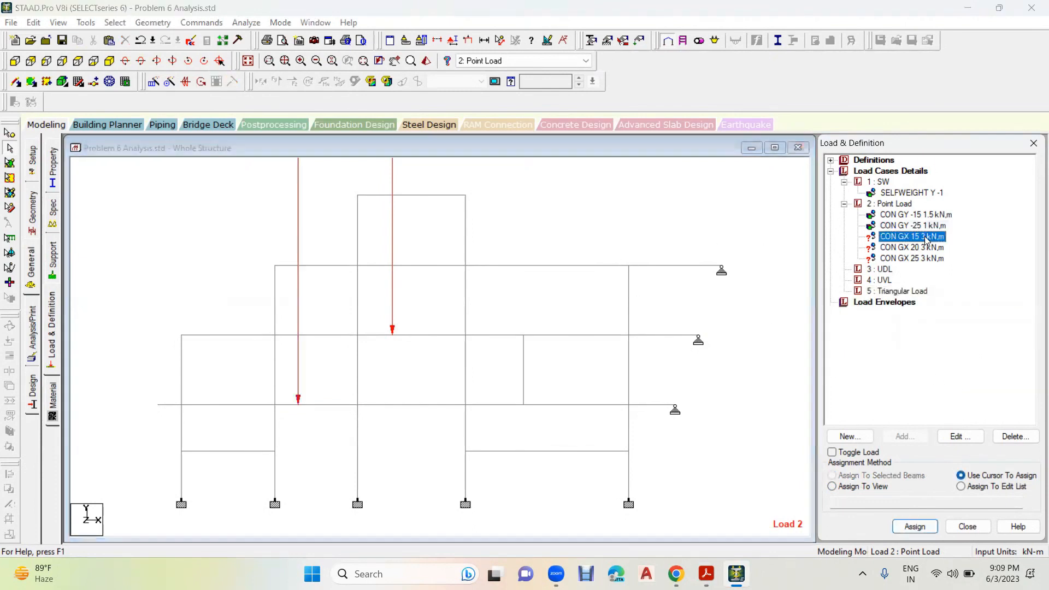
{"action": "left_click", "coordinate": [359, 221]}
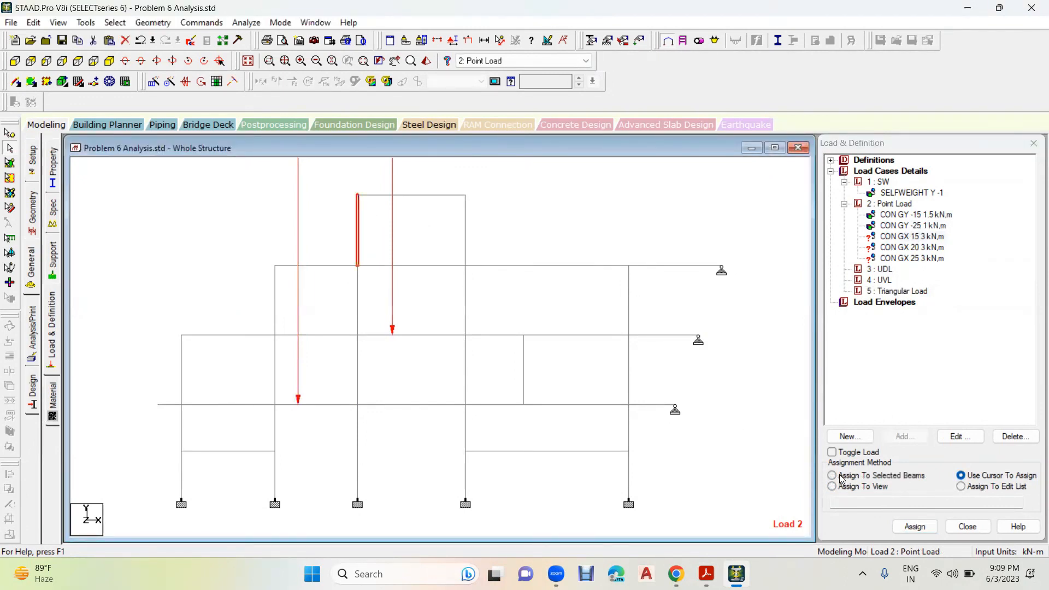
{"action": "left_click", "coordinate": [842, 475]}
{"action": "left_click", "coordinate": [915, 526]}
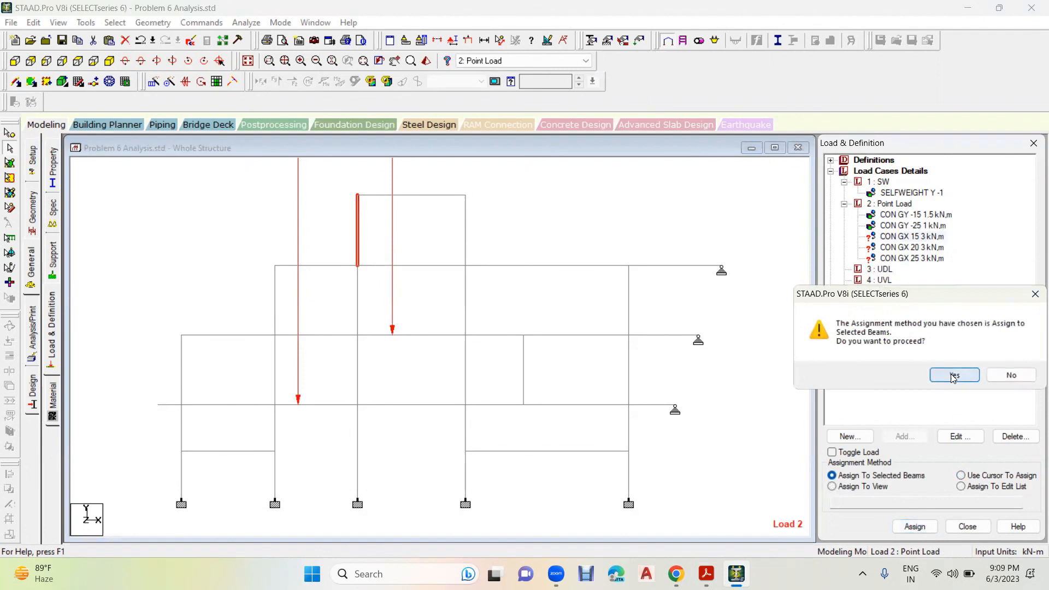
{"action": "left_click", "coordinate": [955, 375]}
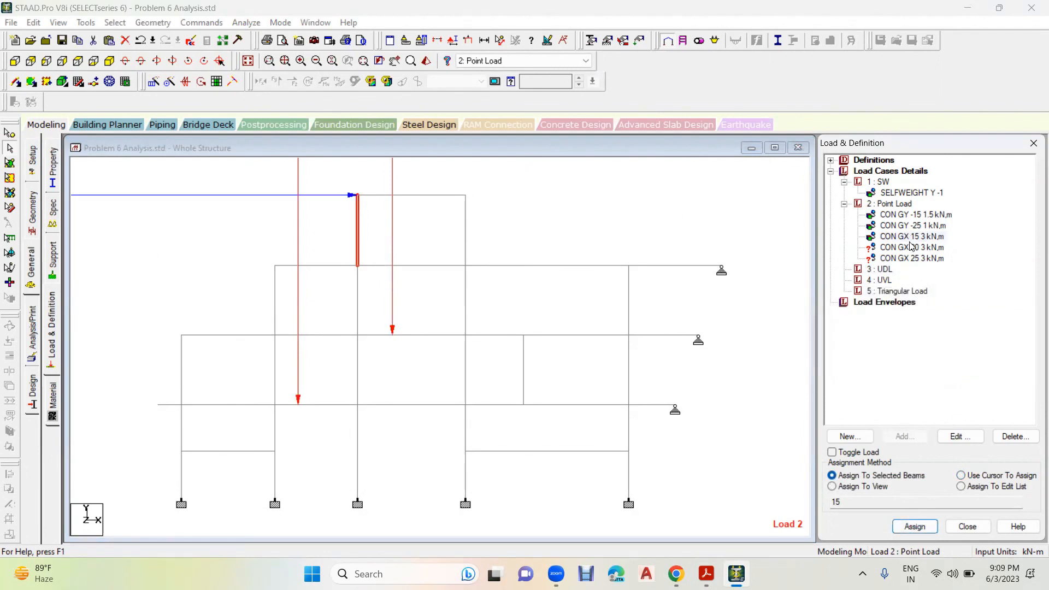
- Assign the CON GX 20 3 kN,m load to the leftmost column between the 7 m and 10 m levels, using the selected-beams method
{"action": "left_click", "coordinate": [911, 249]}
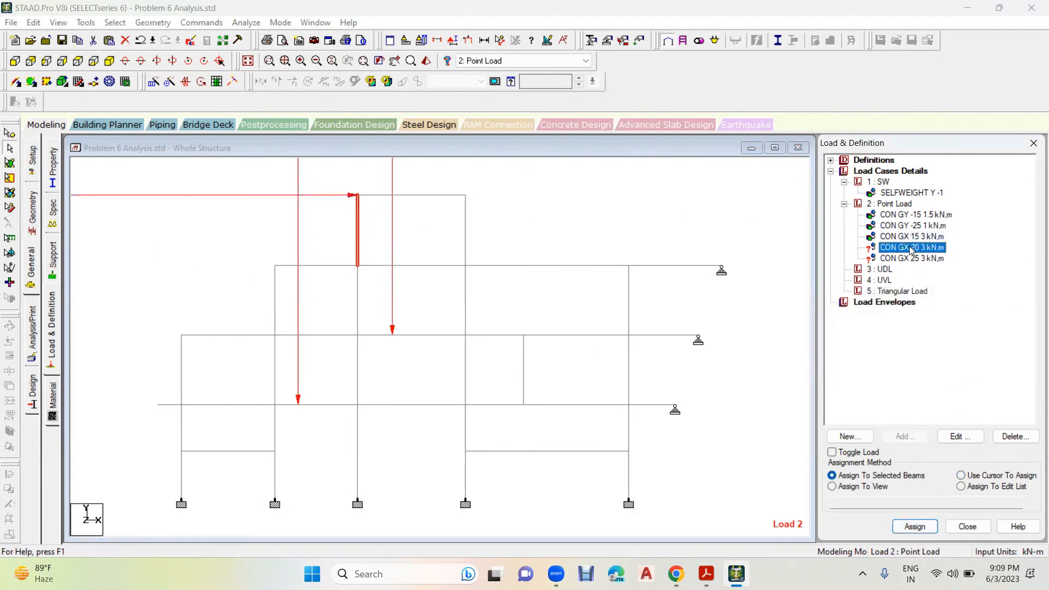
{"action": "left_click", "coordinate": [276, 297]}
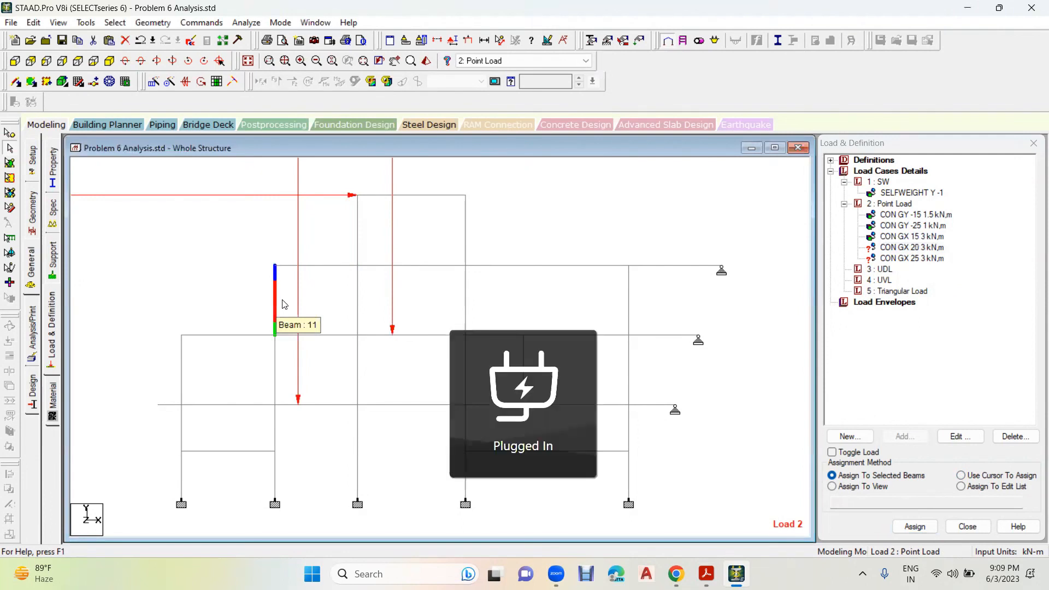
{"action": "left_click", "coordinate": [915, 527]}
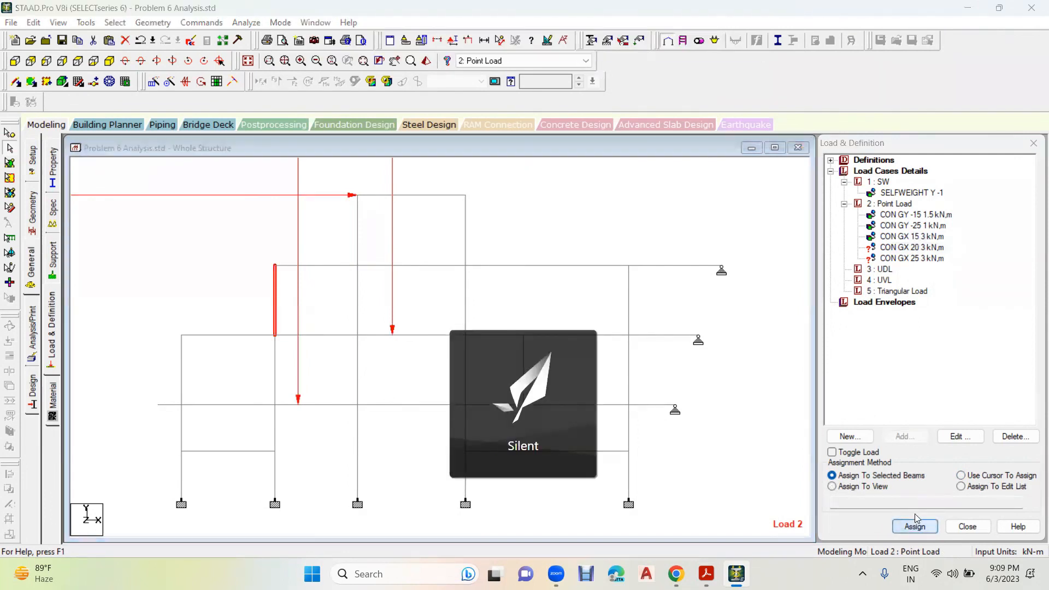
{"action": "left_click", "coordinate": [954, 375]}
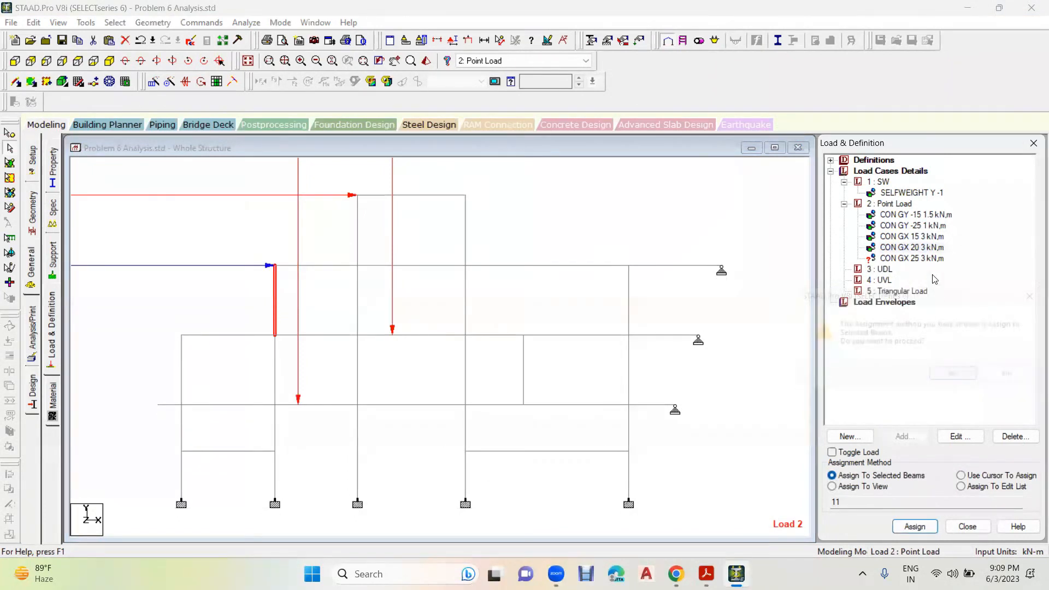
- Assign the CON GX 25 3 kN,m load to the outer left column between the 4 m and 7 m levels, using the selected-beams method
{"action": "left_click", "coordinate": [927, 259]}
{"action": "left_click", "coordinate": [182, 358]}
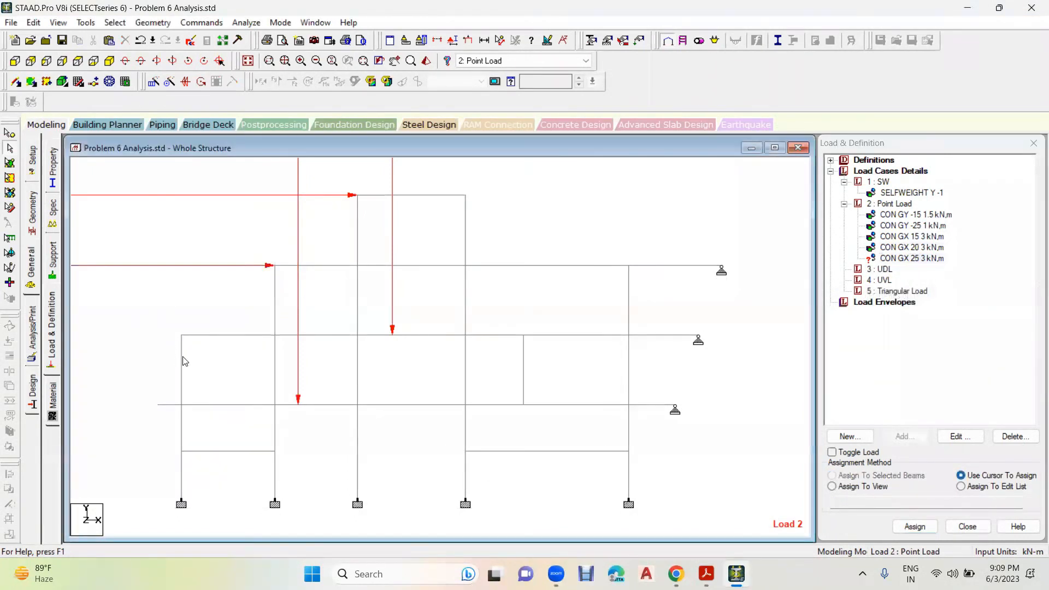
{"action": "left_click", "coordinate": [873, 476]}
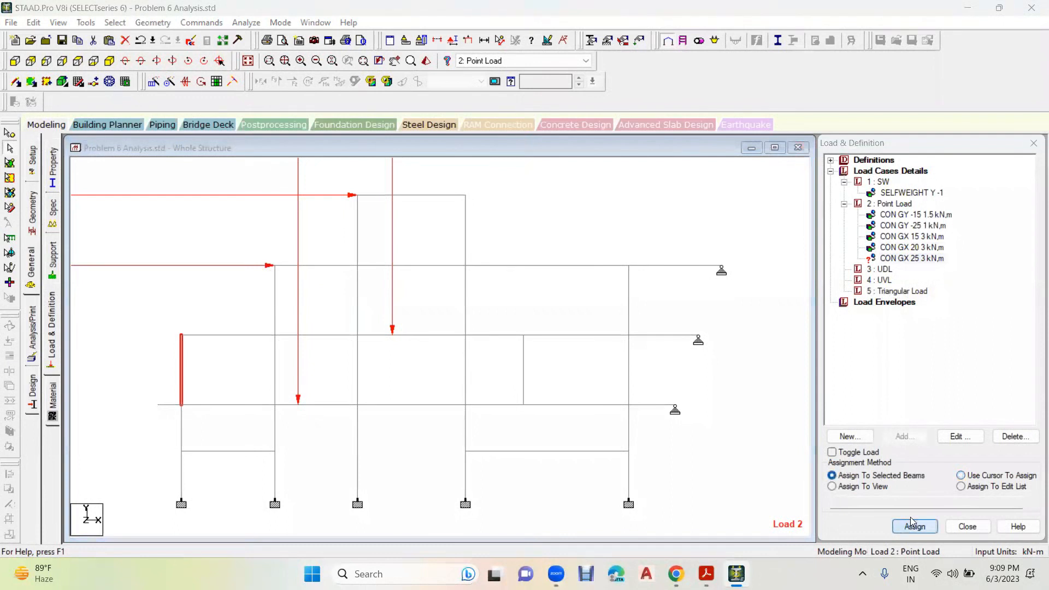
{"action": "left_click", "coordinate": [915, 527]}
{"action": "left_click", "coordinate": [954, 374]}
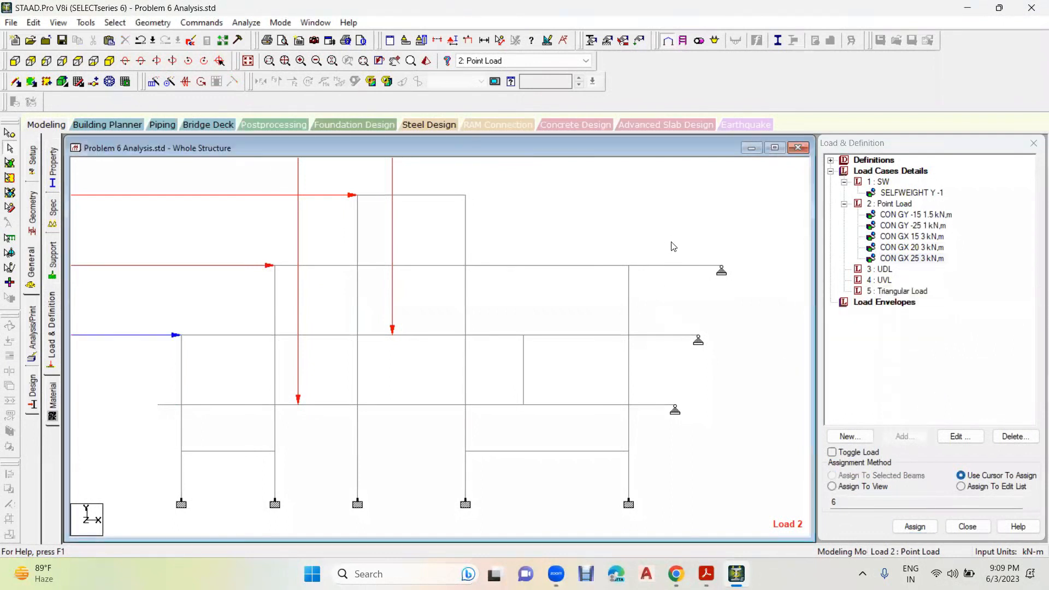
- Review the assigned self-weight and point loads on the frame and display the load values for the Point Load case
{"action": "left_click", "coordinate": [913, 194]}
{"action": "left_click", "coordinate": [913, 214]}
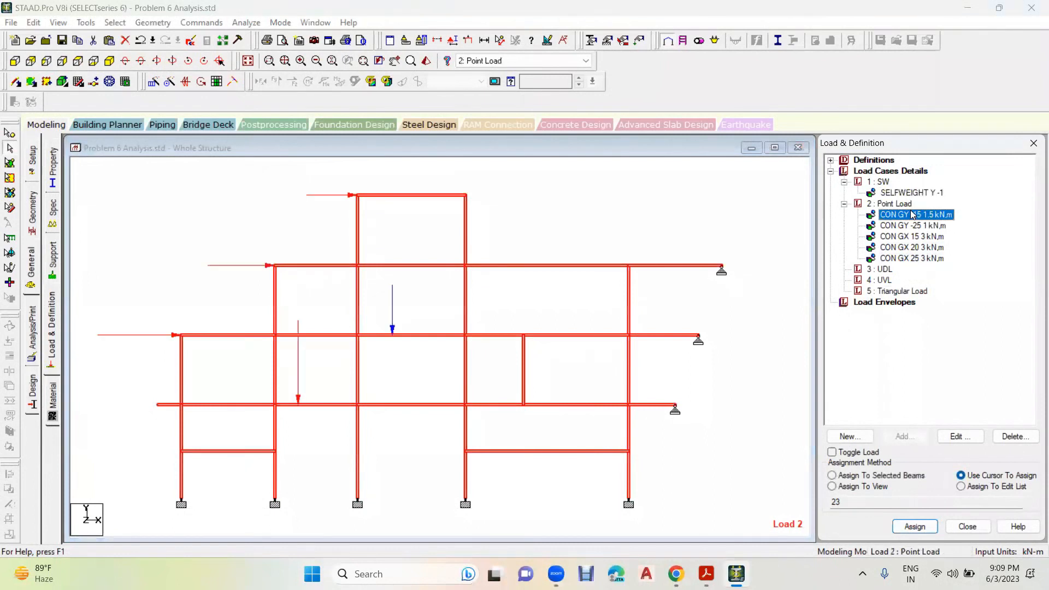
{"action": "left_click", "coordinate": [572, 225]}
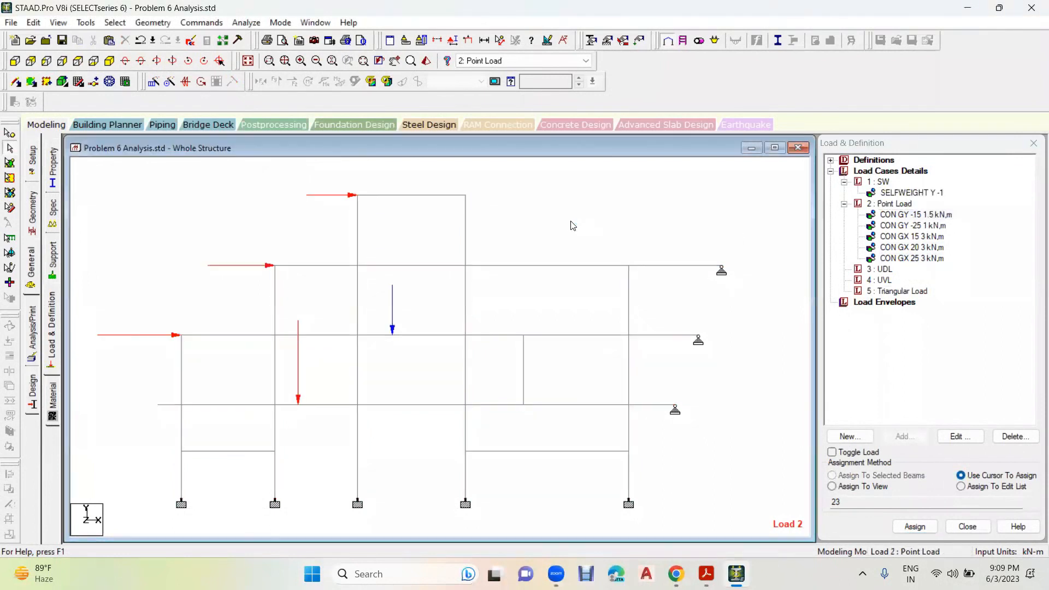
{"action": "key", "text": "shift+l"}
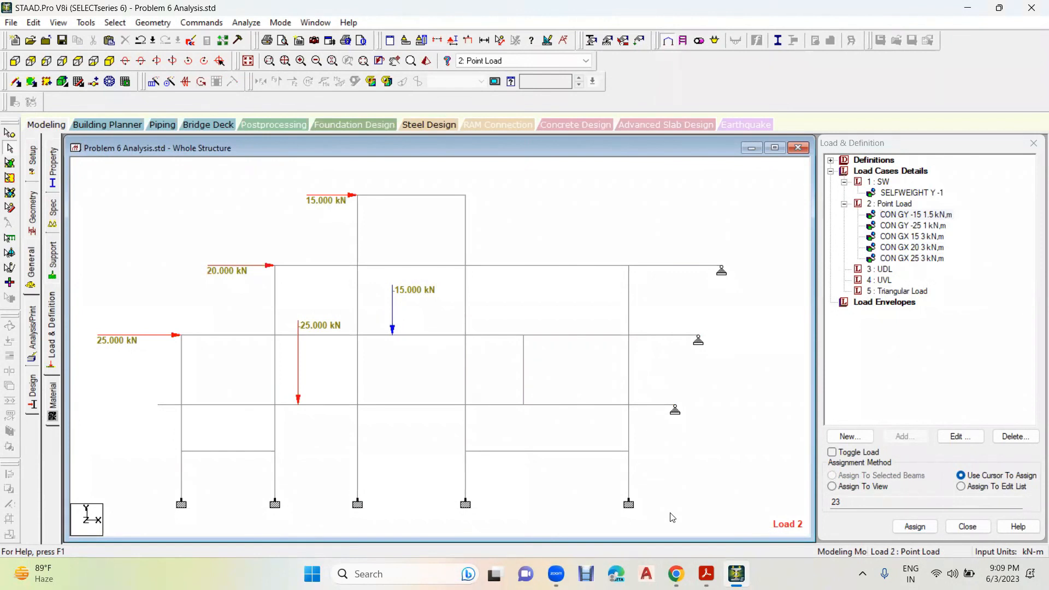
{"action": "left_click", "coordinate": [682, 569]}
{"action": "left_click", "coordinate": [602, 508]}
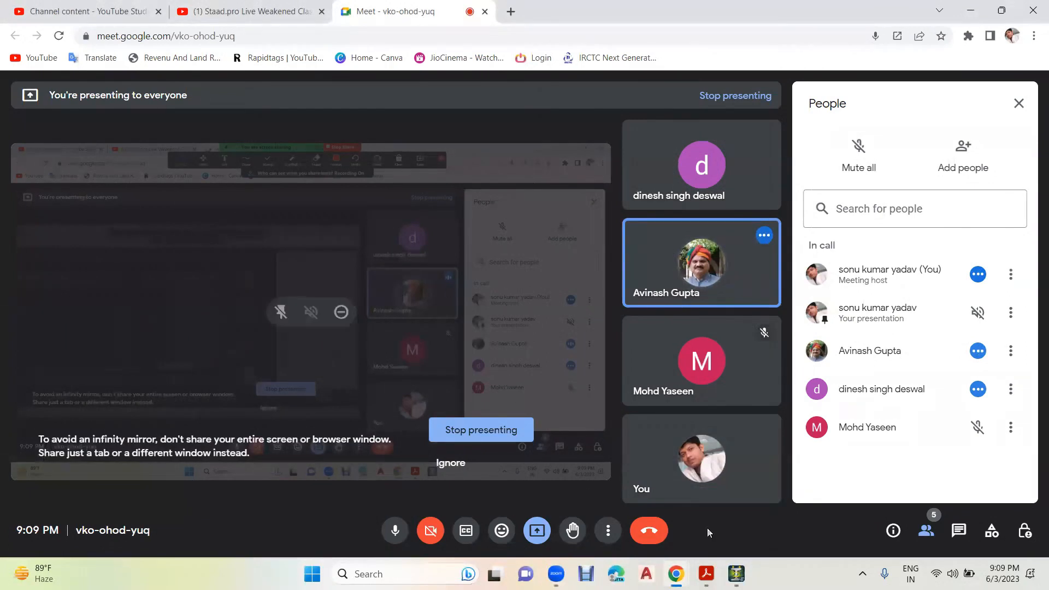
{"action": "left_click", "coordinate": [736, 574]}
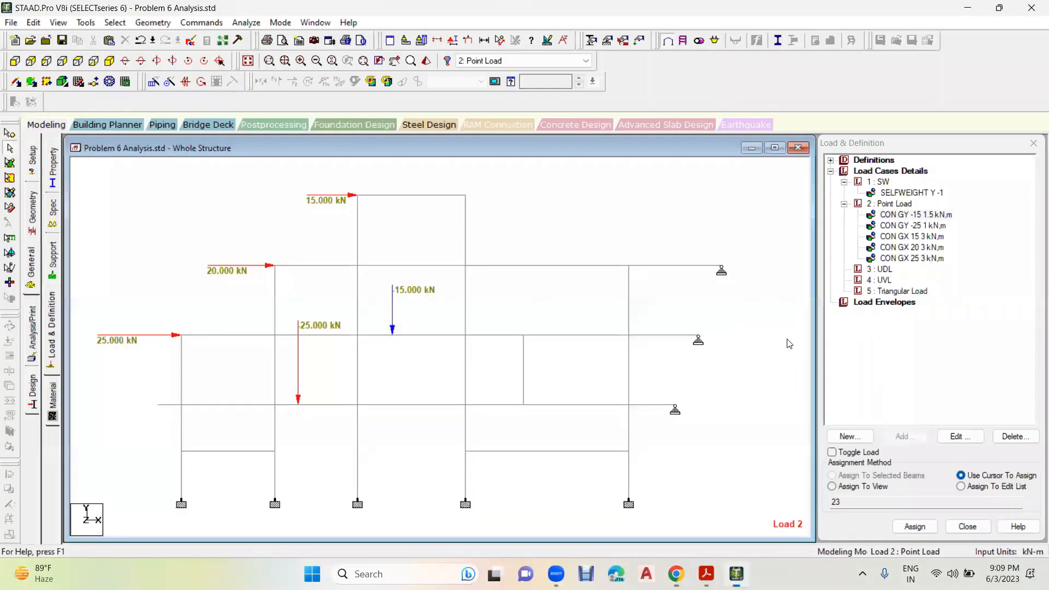
- Check the workbook and add a uniform member force of -12 kN/m in GY to the UDL load case
{"action": "left_click", "coordinate": [884, 270]}
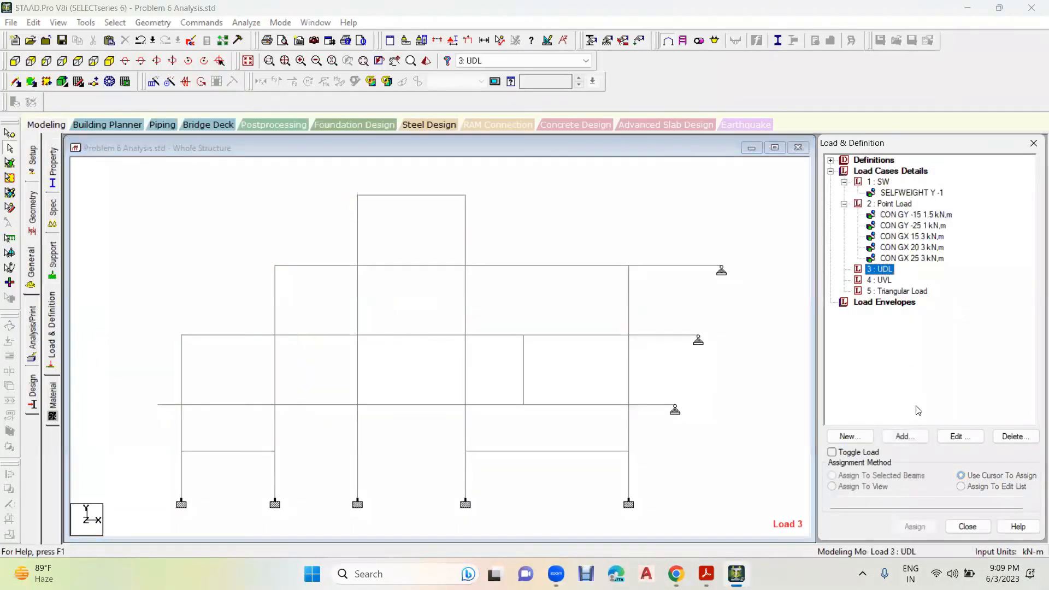
{"action": "left_click", "coordinate": [905, 437]}
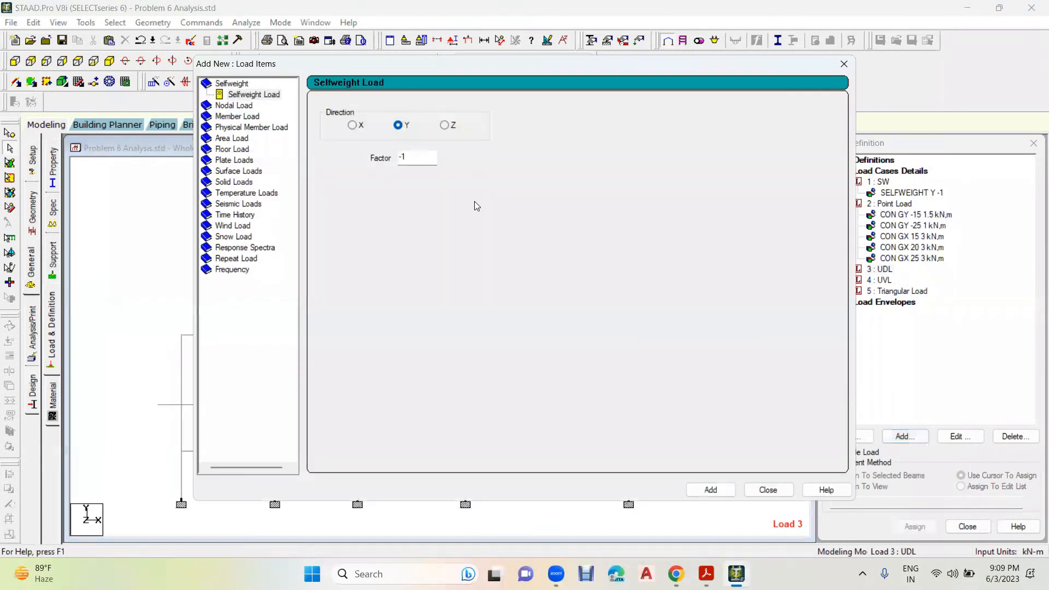
{"action": "left_click", "coordinate": [233, 126]}
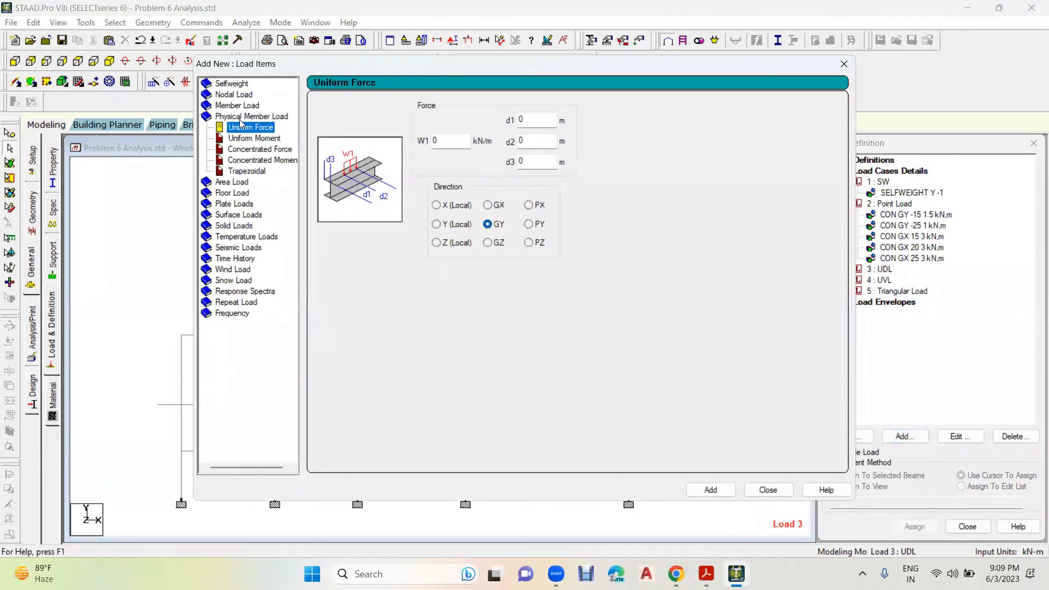
{"action": "left_click", "coordinate": [244, 105]}
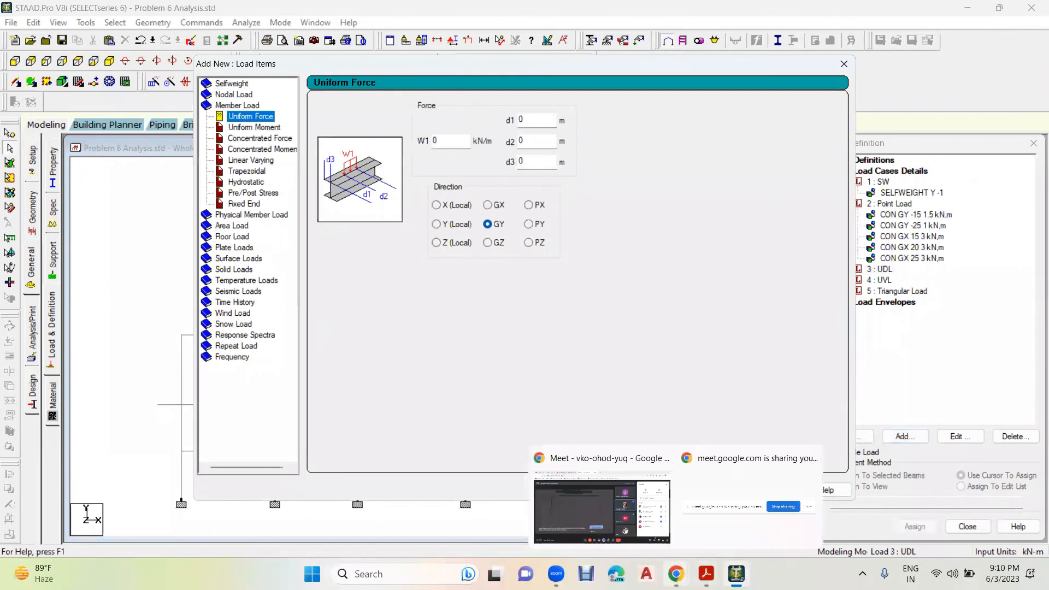
{"action": "left_click", "coordinate": [706, 574]}
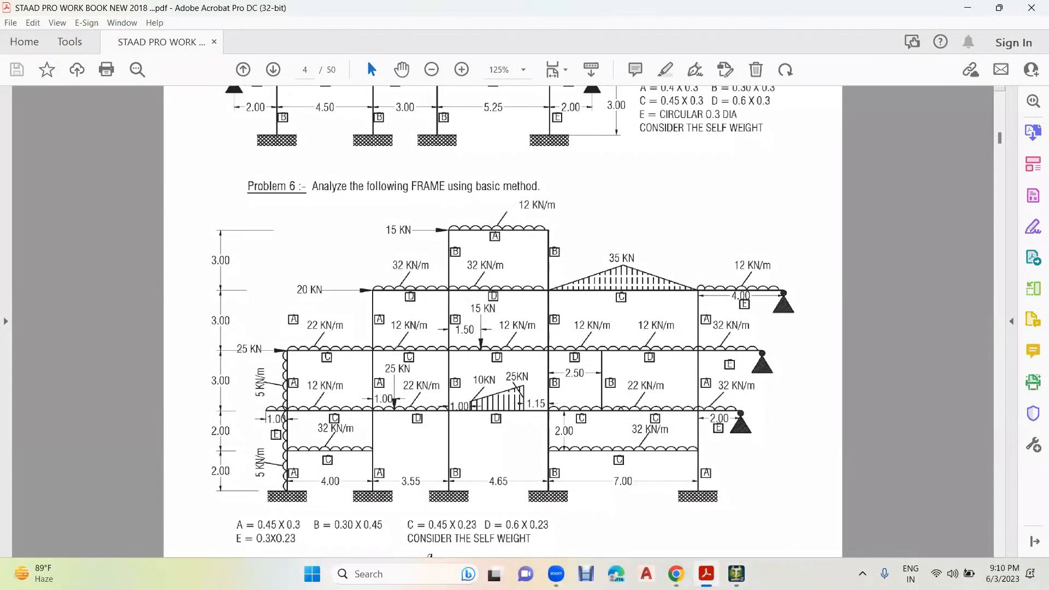
{"action": "left_click", "coordinate": [737, 574]}
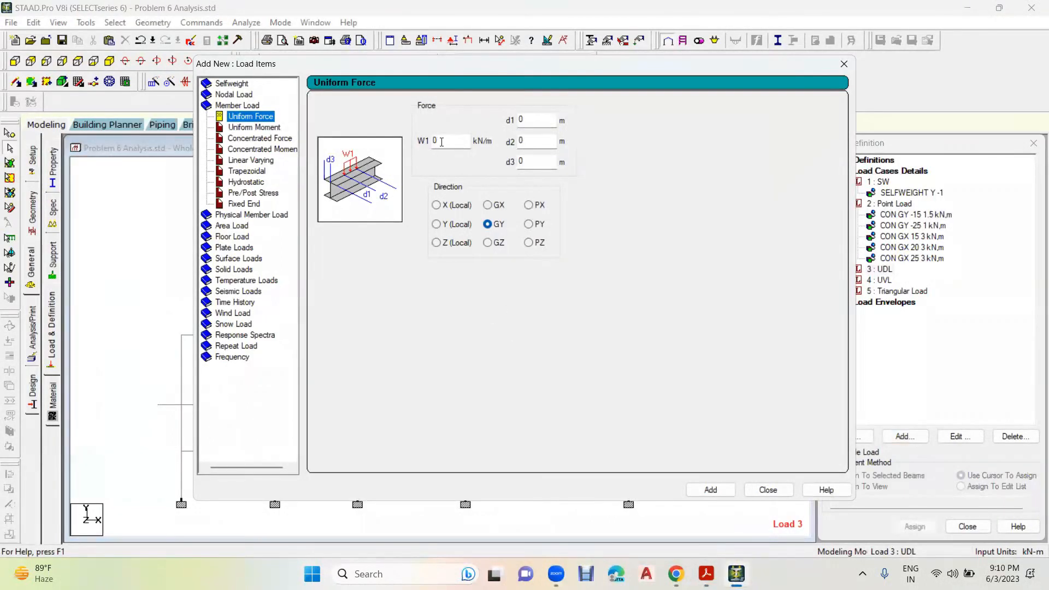
{"action": "type", "text": "-12"}
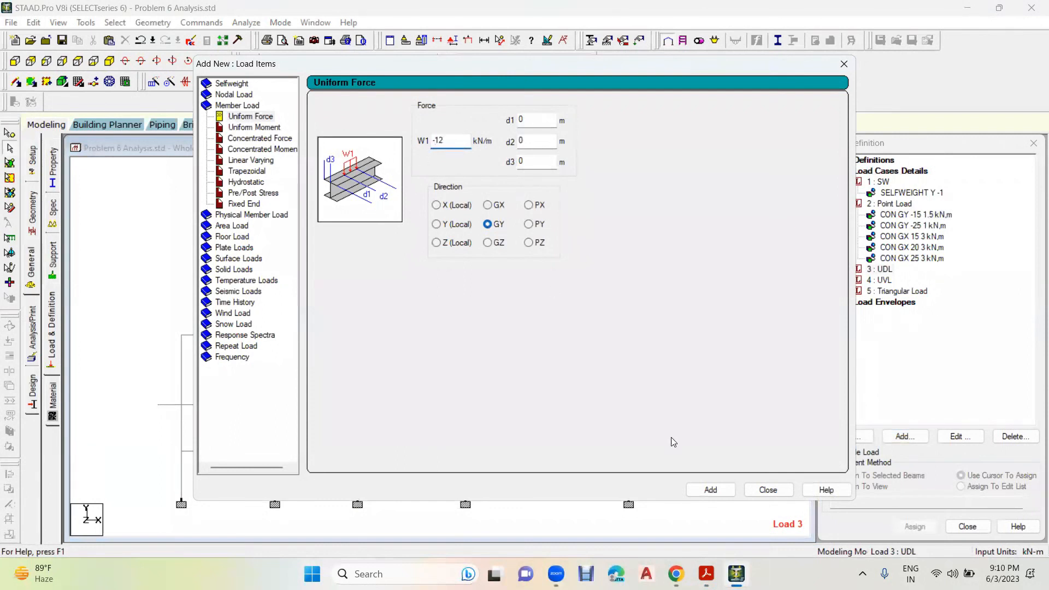
{"action": "left_click", "coordinate": [719, 492]}
- Check the roof-level distributed loads in the workbook and add a uniform member force of -32 kN/m in GY
{"action": "left_click", "coordinate": [707, 574]}
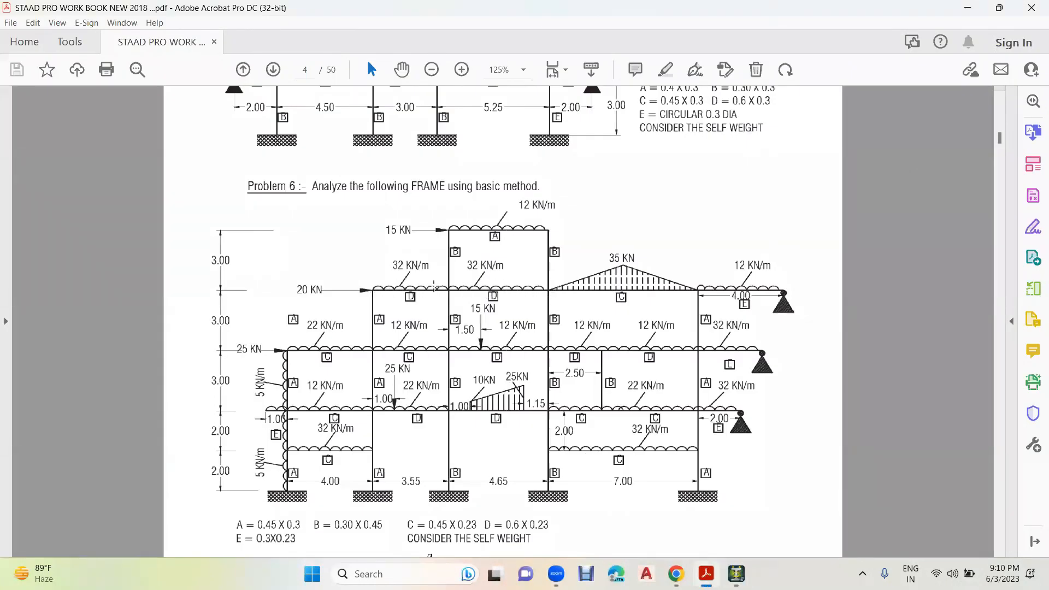
{"action": "left_click", "coordinate": [737, 574]}
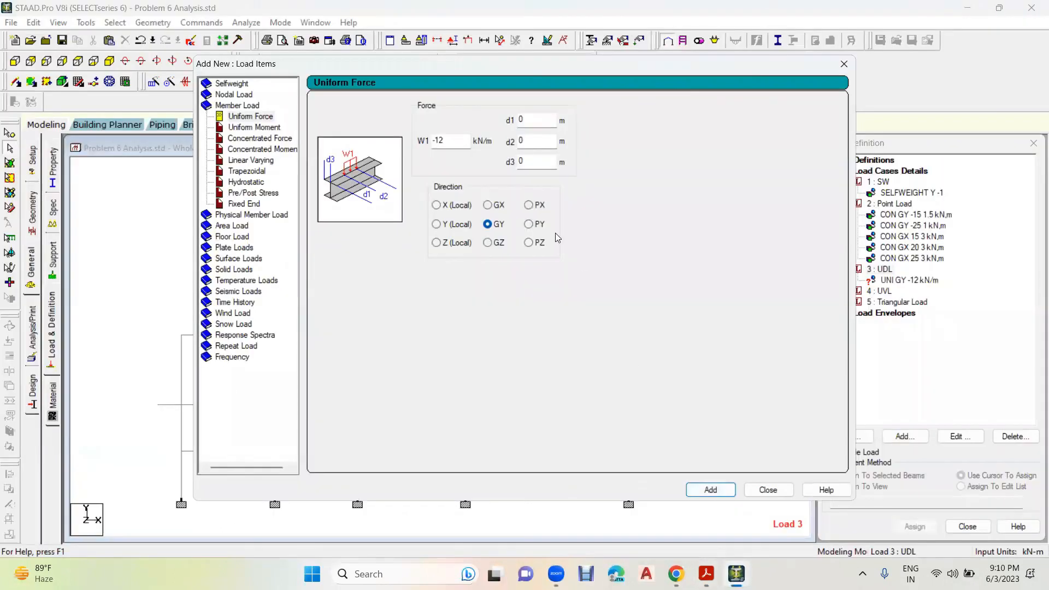
{"action": "double_click", "coordinate": [468, 138]}
{"action": "key", "text": "BackSpace"}
{"action": "left_click", "coordinate": [711, 490]}
- Check the remaining beam loads in the workbook and add a uniform member force of -22 kN/m in GY
{"action": "key", "text": "alt+Tab"}
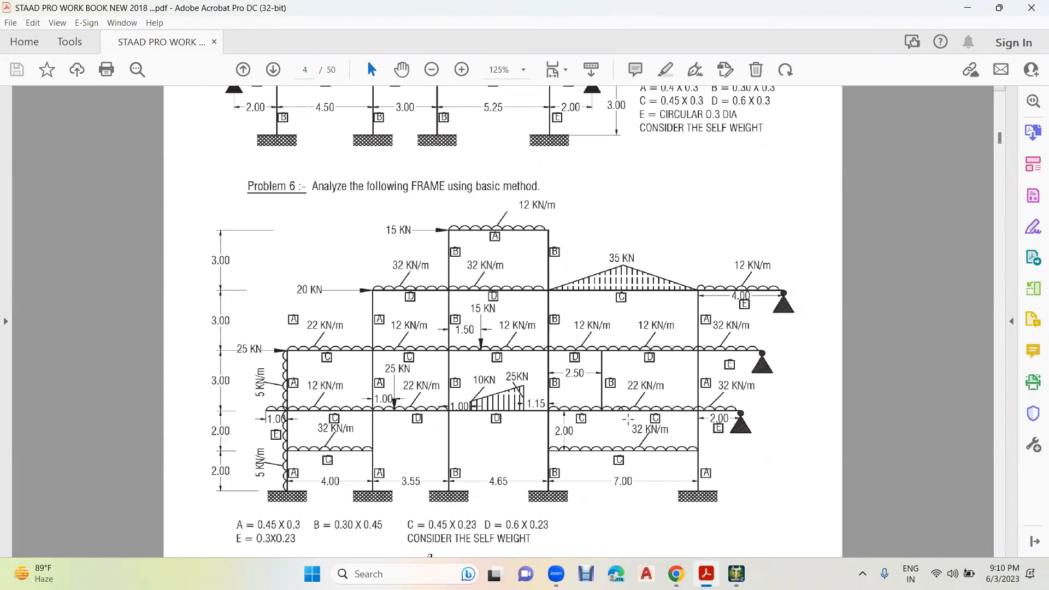
{"action": "key", "text": "alt+Tab"}
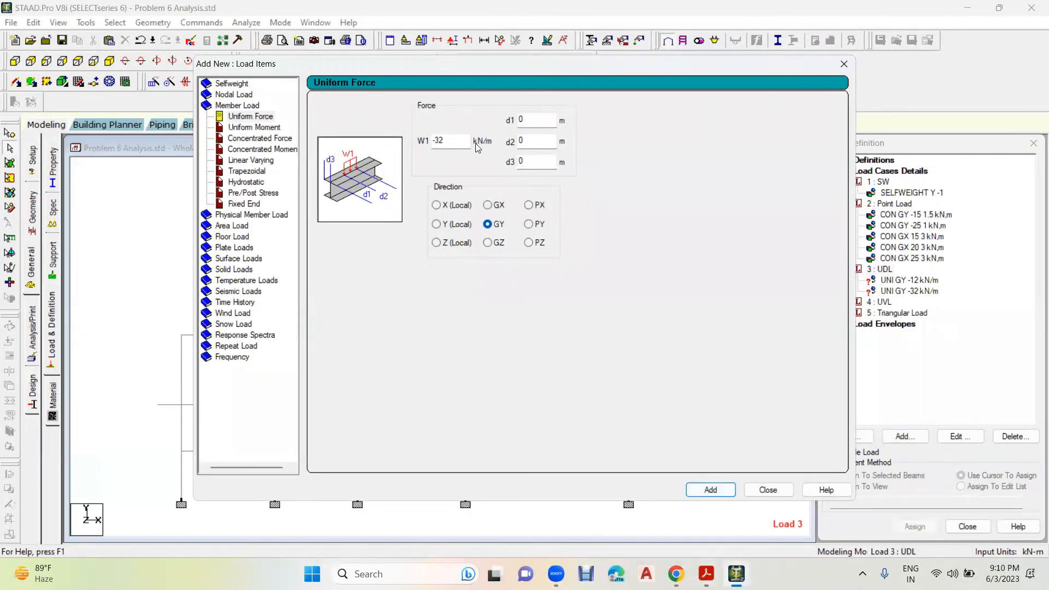
{"action": "key", "text": "shift+Home"}
{"action": "key", "text": "BackSpace"}
{"action": "left_click", "coordinate": [711, 489]}
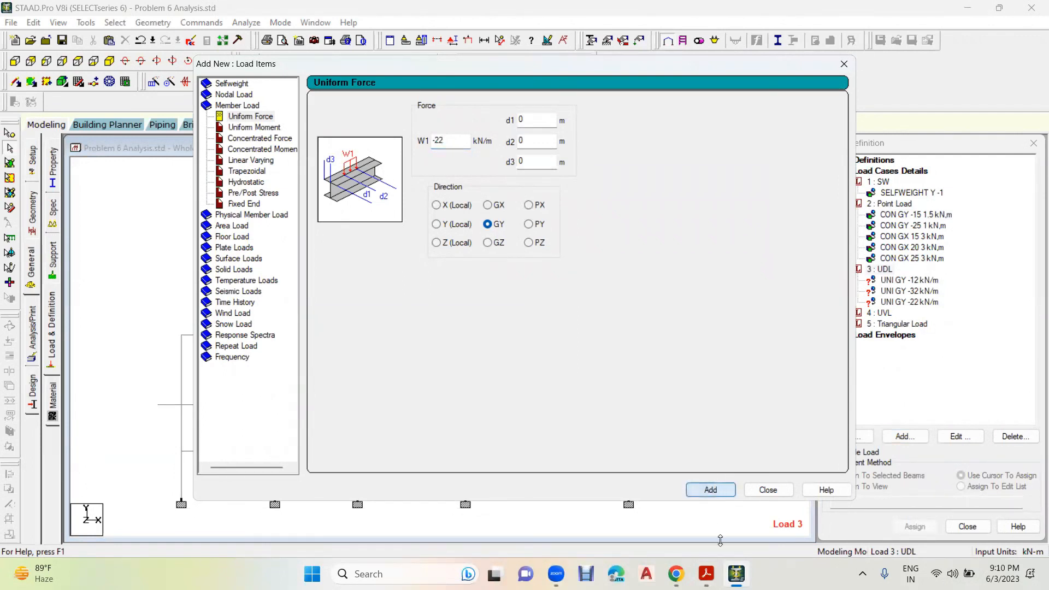
- Check the lateral column load in the workbook, add a uniform member force of 5 kN/m in GX and finish adding load items
{"action": "key", "text": "alt+Tab"}
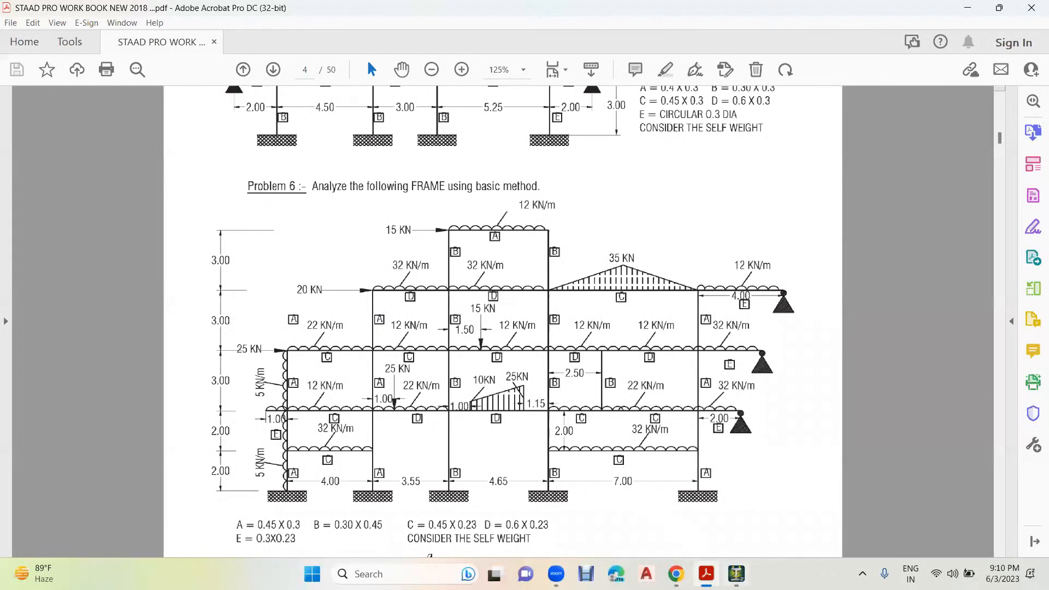
{"action": "left_click", "coordinate": [737, 574]}
{"action": "double_click", "coordinate": [468, 144]}
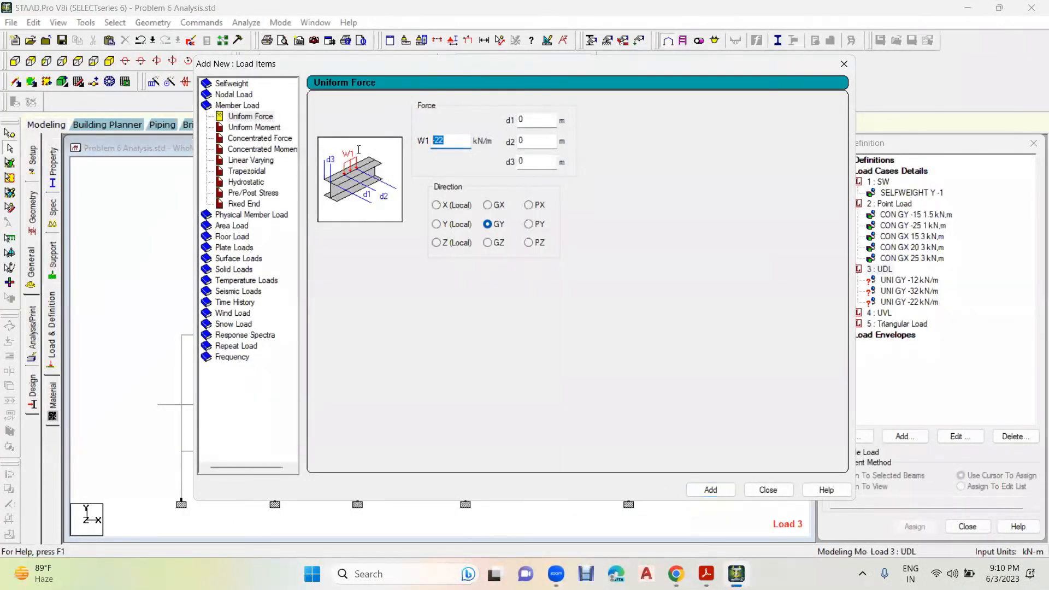
{"action": "type", "text": "5"}
{"action": "left_click", "coordinate": [489, 206]}
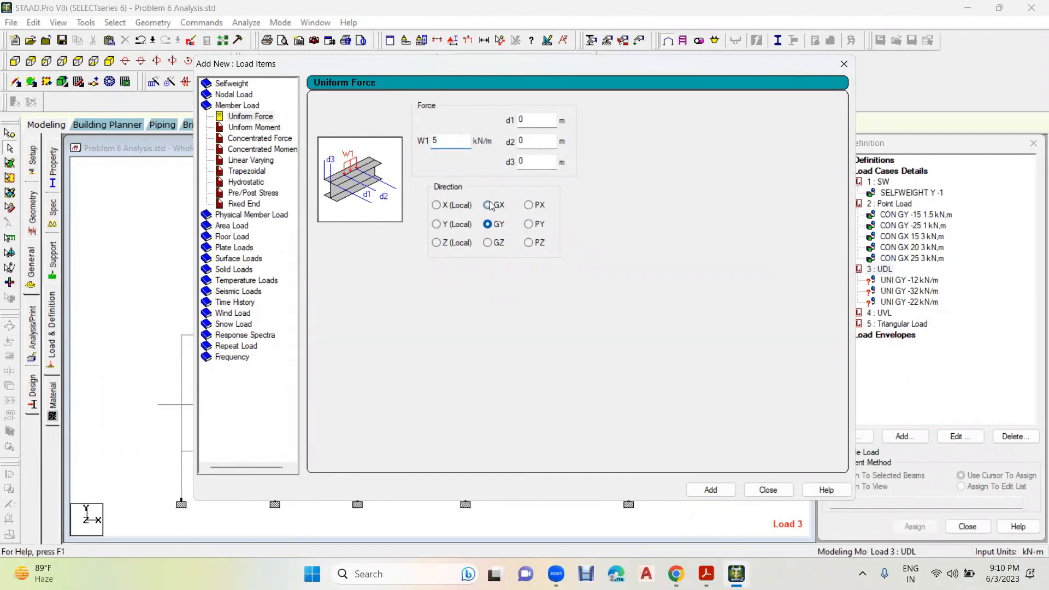
{"action": "left_click", "coordinate": [713, 490]}
{"action": "left_click", "coordinate": [768, 491]}
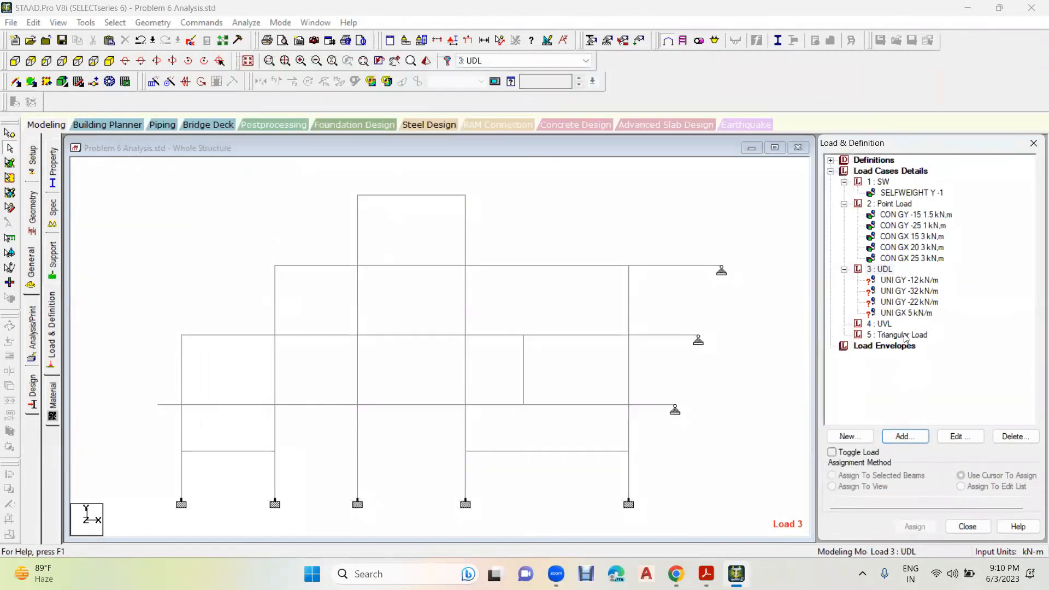
- Select the UNI GY -12 kN/m load and check in the workbook which beams carry 12 kN/m
{"action": "left_click", "coordinate": [909, 280]}
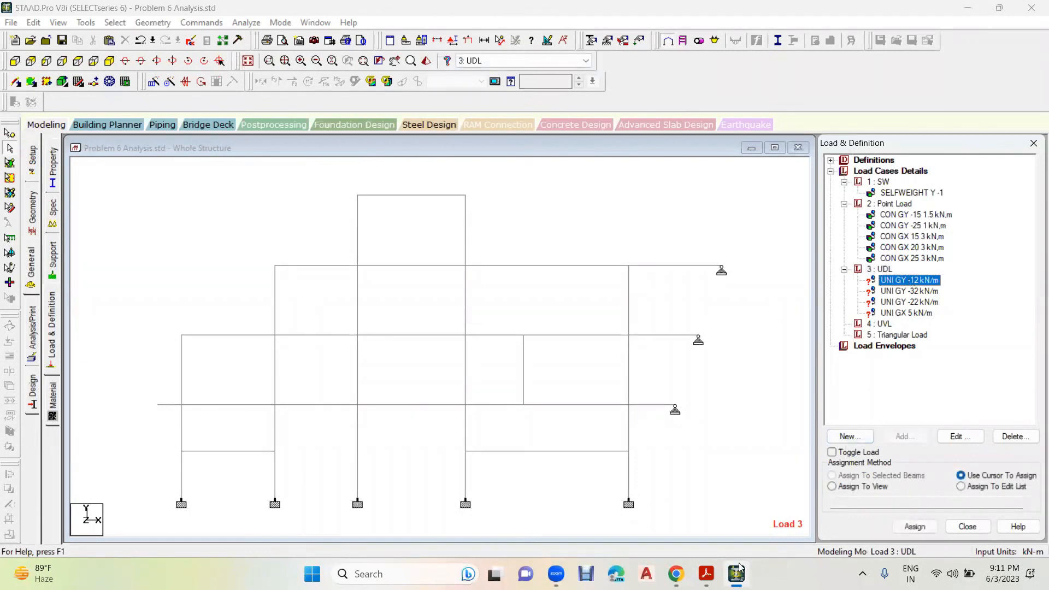
{"action": "key", "text": "alt+Tab"}
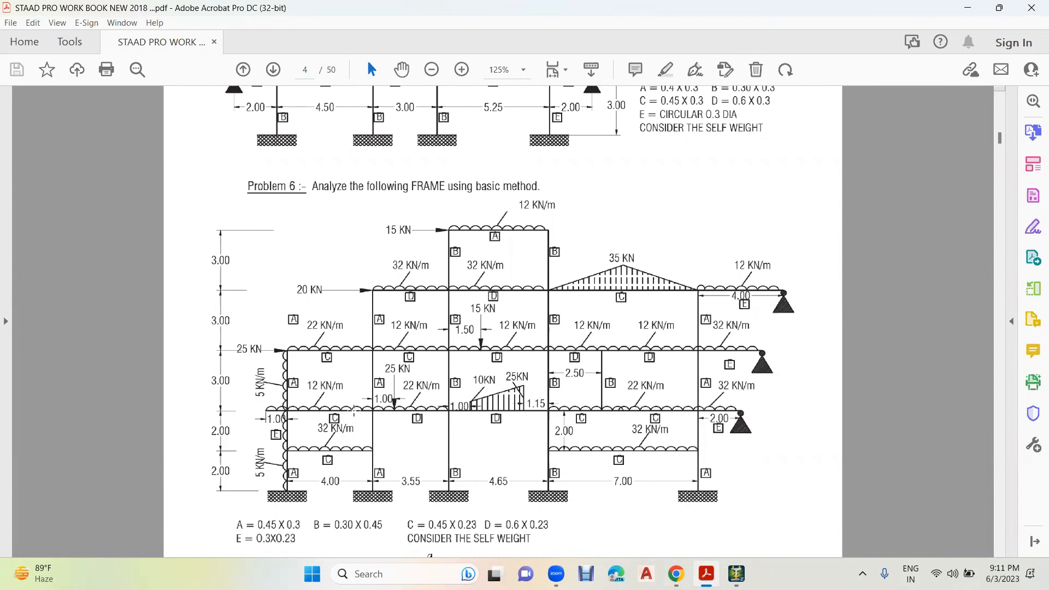
- Try to assign the UNI GY -12 kN/m load to the topmost beam, the first-floor 4.00 m bay beam and the interior 25 kN-level beams, checking the workbook
{"action": "left_click", "coordinate": [737, 574]}
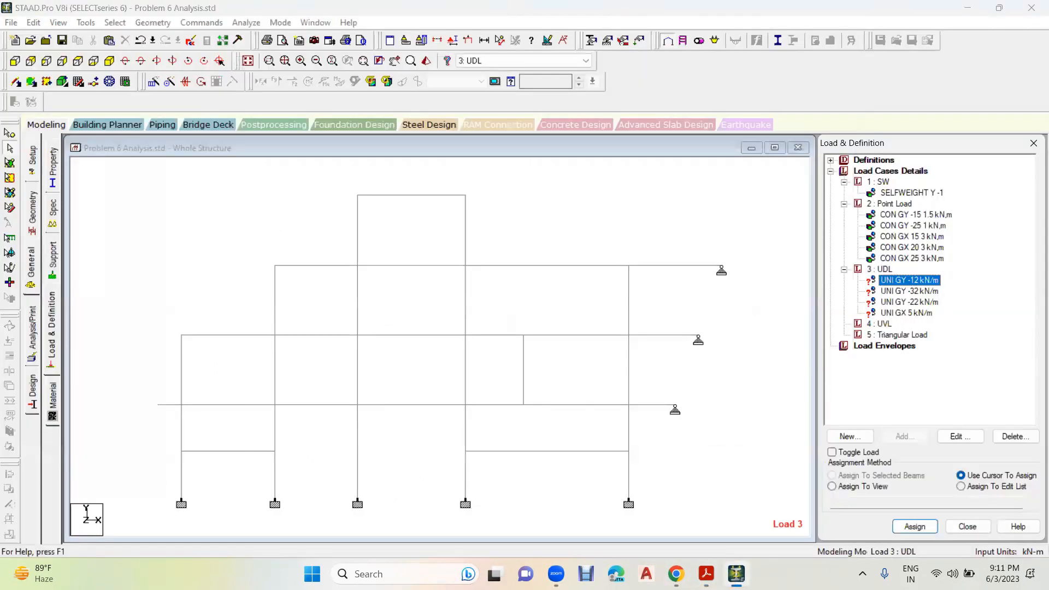
{"action": "left_click", "coordinate": [419, 195]}
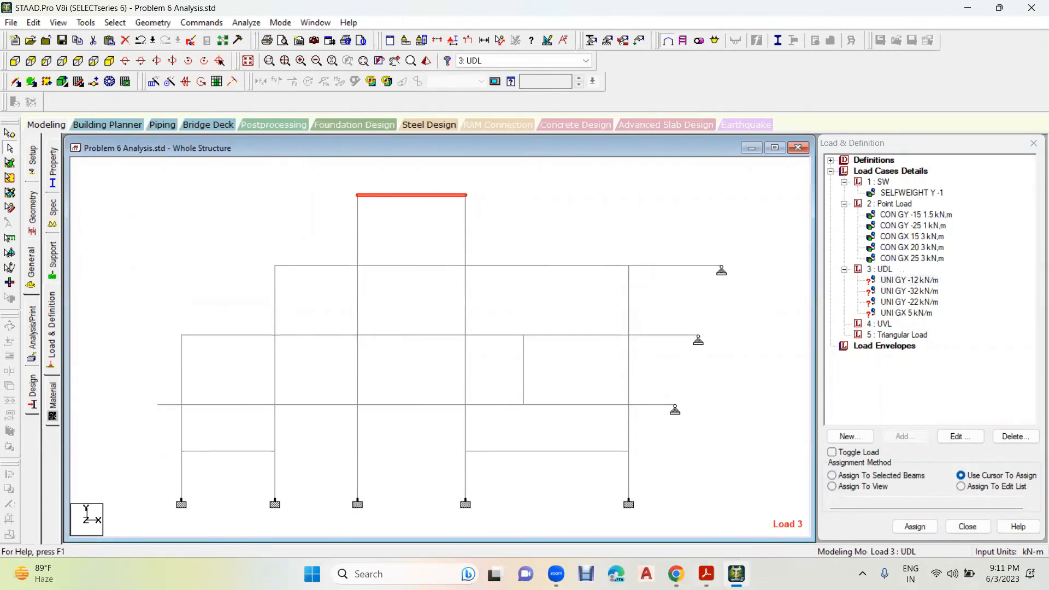
{"action": "left_click", "coordinate": [705, 571]}
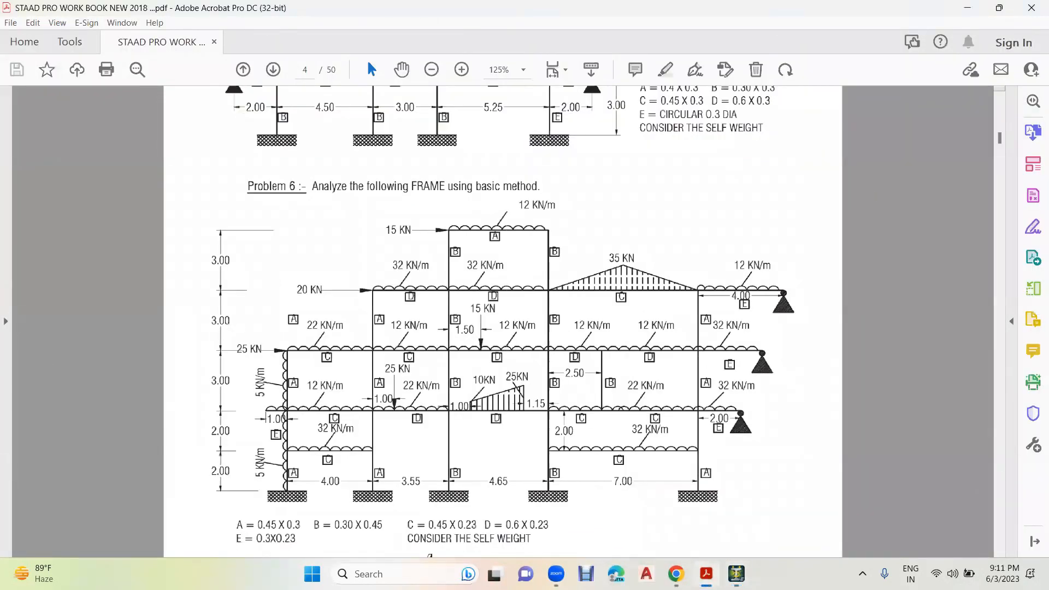
{"action": "key", "text": "alt+Tab"}
{"action": "left_click", "coordinate": [256, 404]}
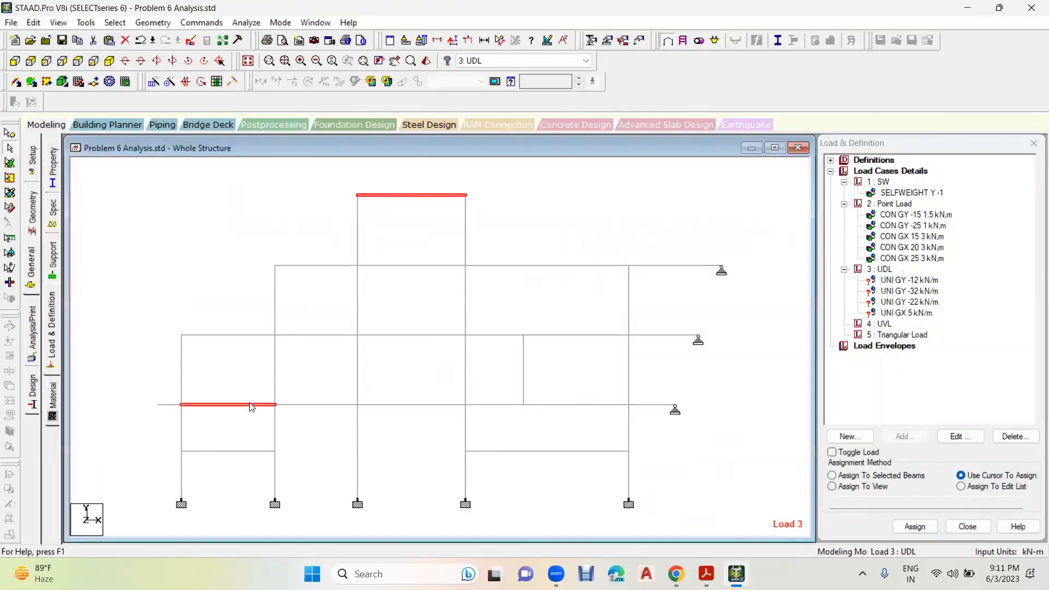
{"action": "left_click", "coordinate": [519, 315]}
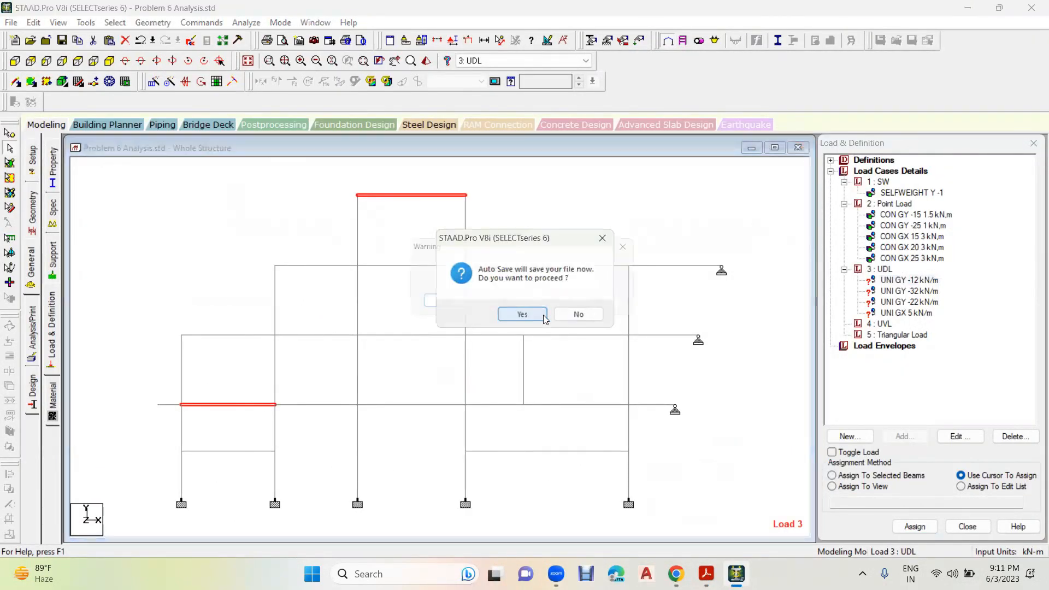
{"action": "left_click", "coordinate": [452, 303]}
{"action": "left_click", "coordinate": [331, 336]}
{"action": "left_click", "coordinate": [406, 337]}
{"action": "left_click", "coordinate": [486, 340]}
{"action": "left_click", "coordinate": [575, 342]}
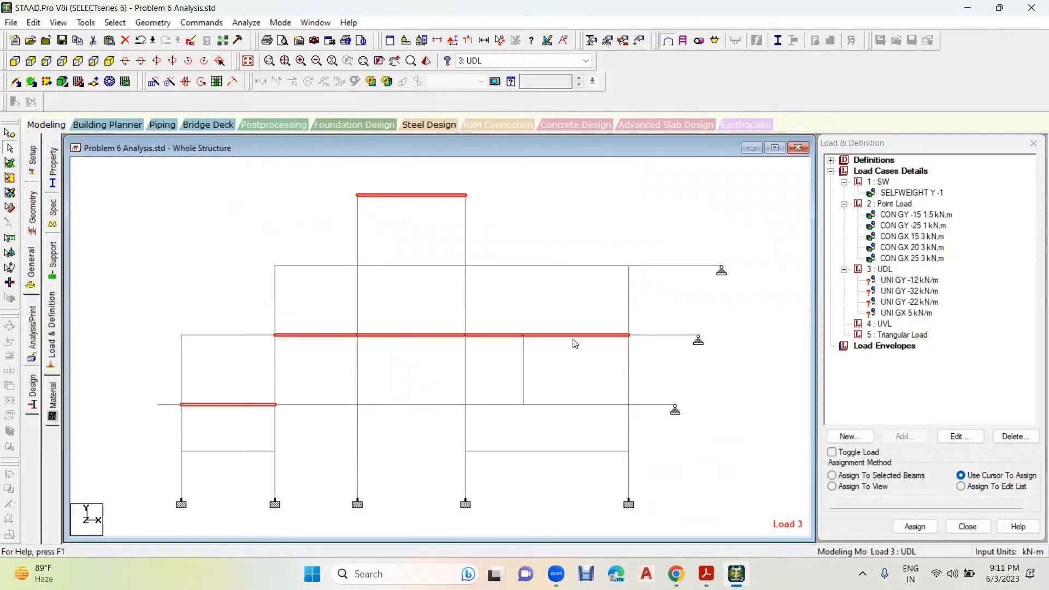
{"action": "left_click", "coordinate": [875, 476]}
{"action": "left_click", "coordinate": [916, 526]}
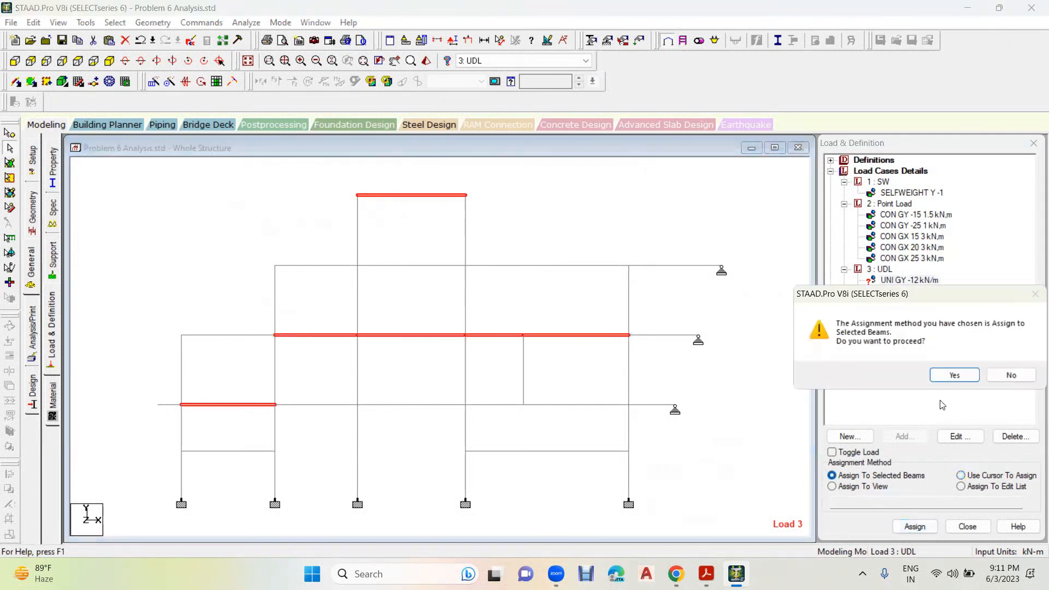
{"action": "left_click", "coordinate": [949, 374]}
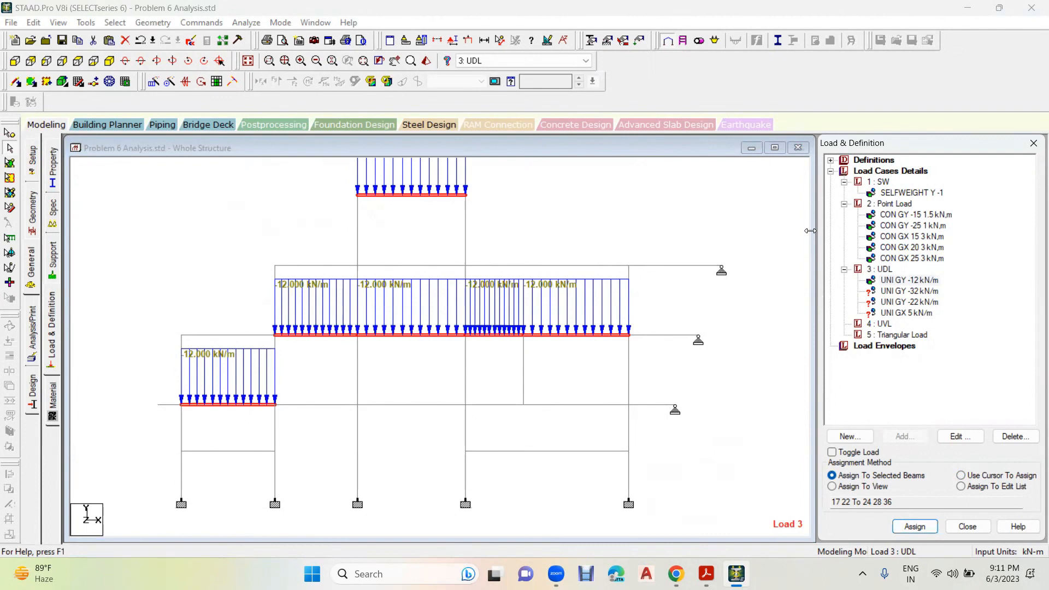
{"action": "left_click", "coordinate": [807, 294]}
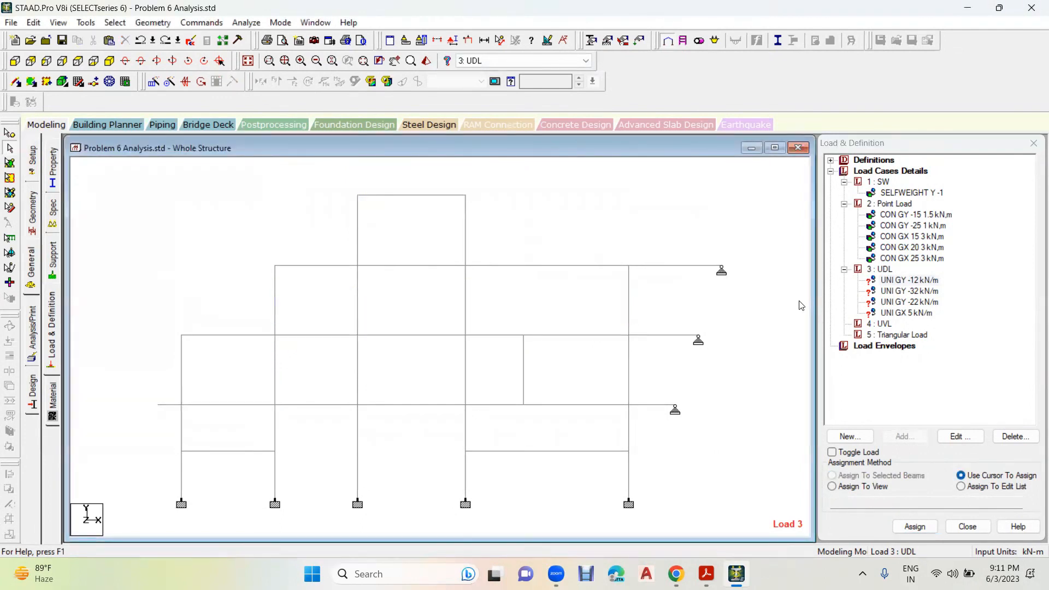
- Merge beams 24 and 36, the two segments at the upper end of the short intermediate column, into one beam 24
{"action": "left_click", "coordinate": [517, 335]}
{"action": "left_click", "coordinate": [566, 335]}
{"action": "left_click", "coordinate": [502, 335]}
{"action": "left_click", "coordinate": [561, 335], "text": "ctrl"}
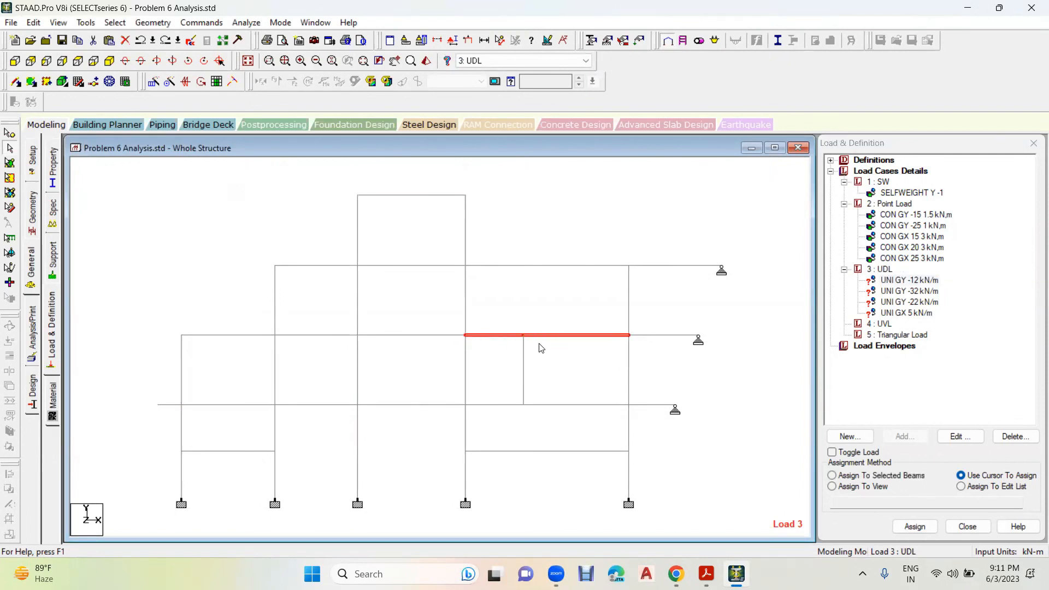
{"action": "left_click", "coordinate": [153, 22]}
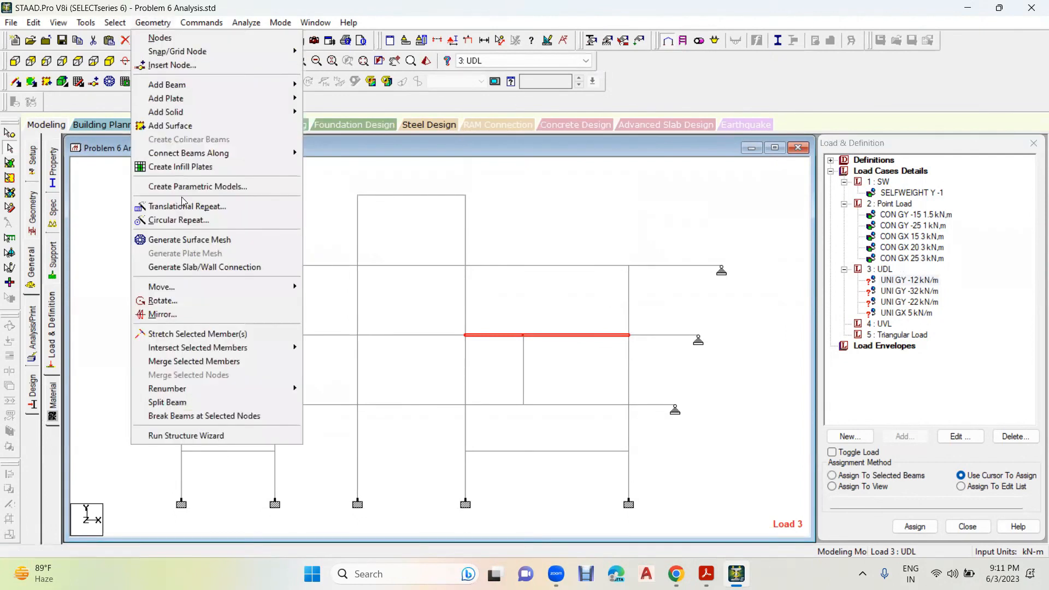
{"action": "left_click", "coordinate": [211, 362]}
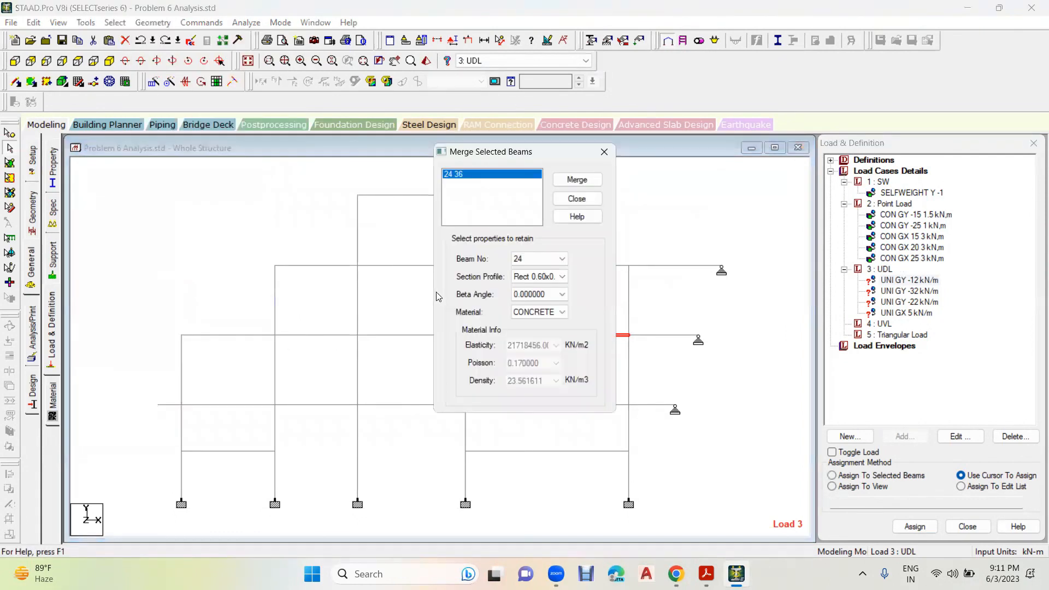
{"action": "left_click", "coordinate": [577, 180]}
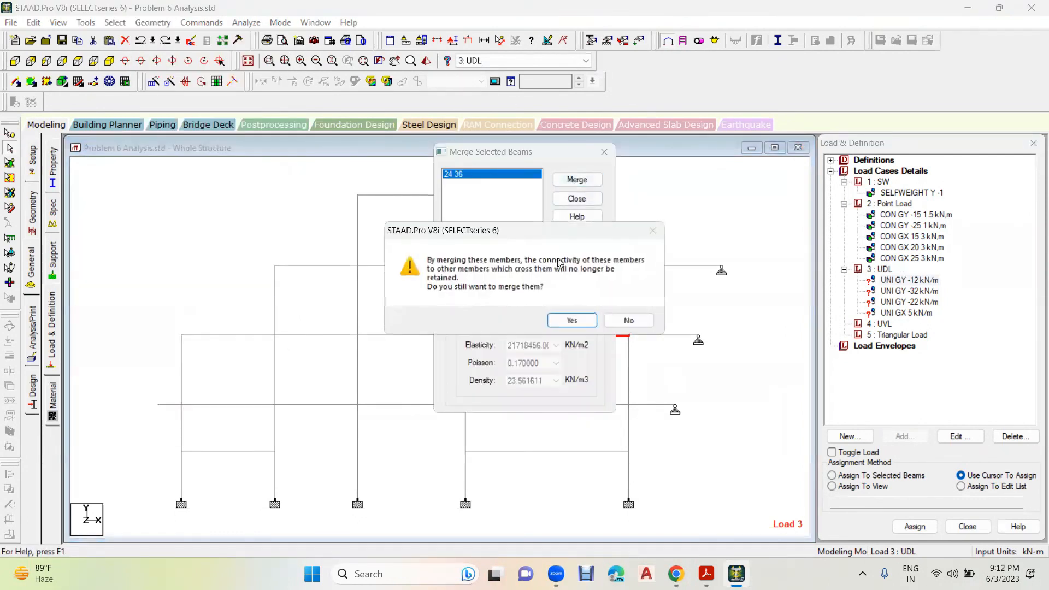
{"action": "left_click", "coordinate": [572, 320]}
{"action": "left_click", "coordinate": [604, 152]}
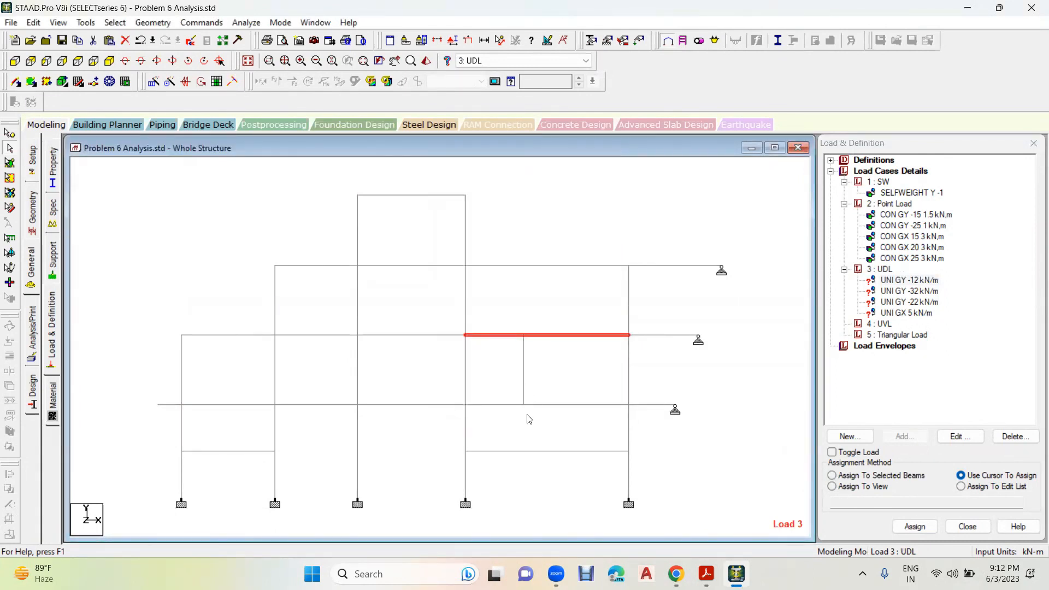
- Merge beams 20 and 35, the two segments at the foot of the short intermediate column, into one beam
{"action": "left_click", "coordinate": [568, 409], "text": "ctrl"}
{"action": "left_click", "coordinate": [154, 24]}
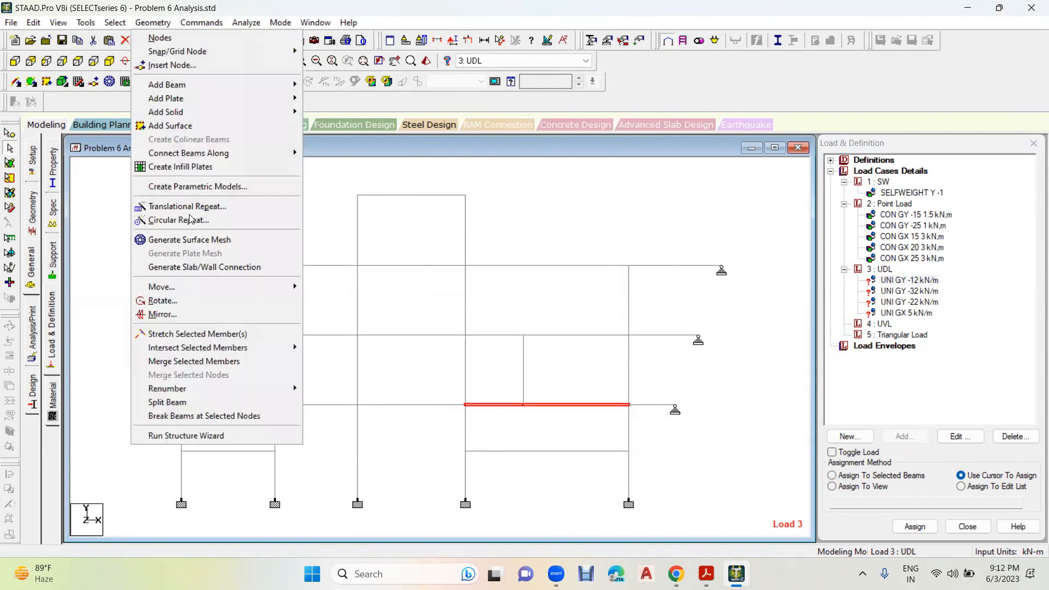
{"action": "left_click", "coordinate": [213, 361]}
{"action": "left_click", "coordinate": [575, 182]}
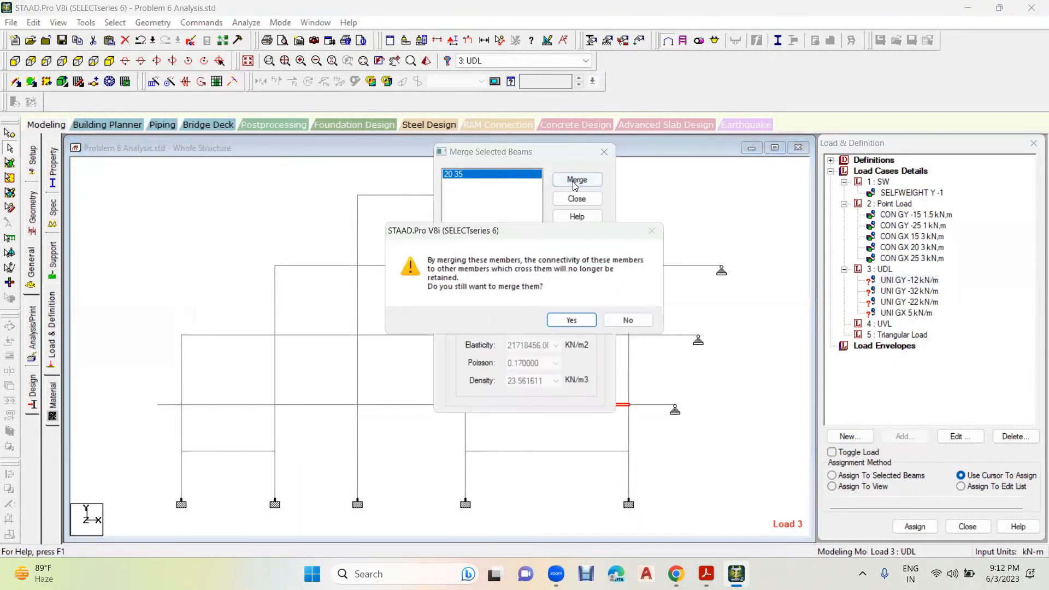
{"action": "left_click", "coordinate": [572, 320]}
{"action": "left_click", "coordinate": [604, 152]}
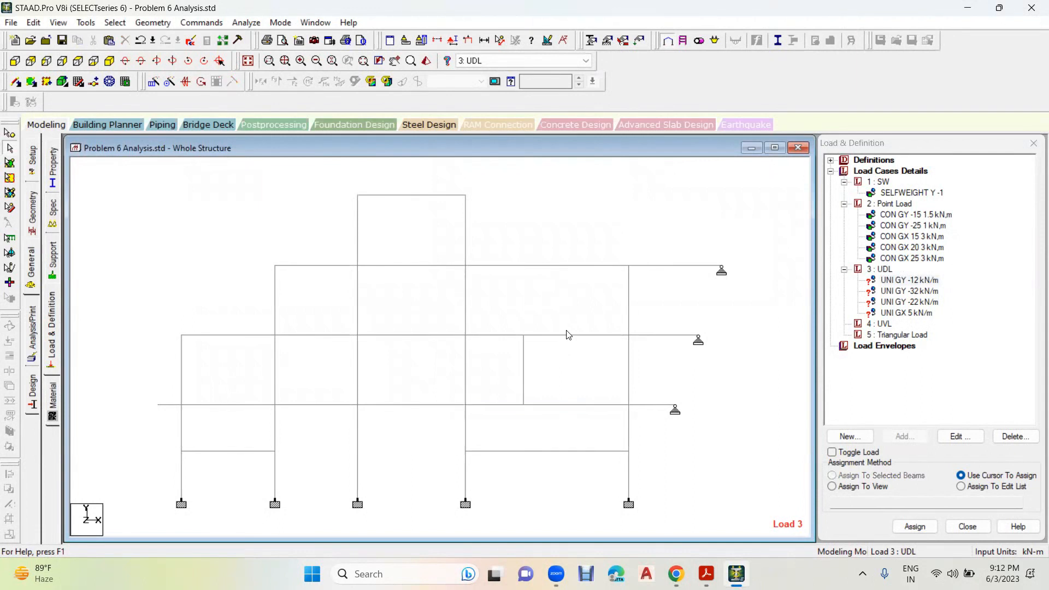
- Assign UNI GY -12 kN/m to the topmost beam, the three interior beams at the 25 kN level and the 4.00 m bay beam one level below
{"action": "left_click", "coordinate": [896, 280]}
{"action": "left_click", "coordinate": [414, 196]}
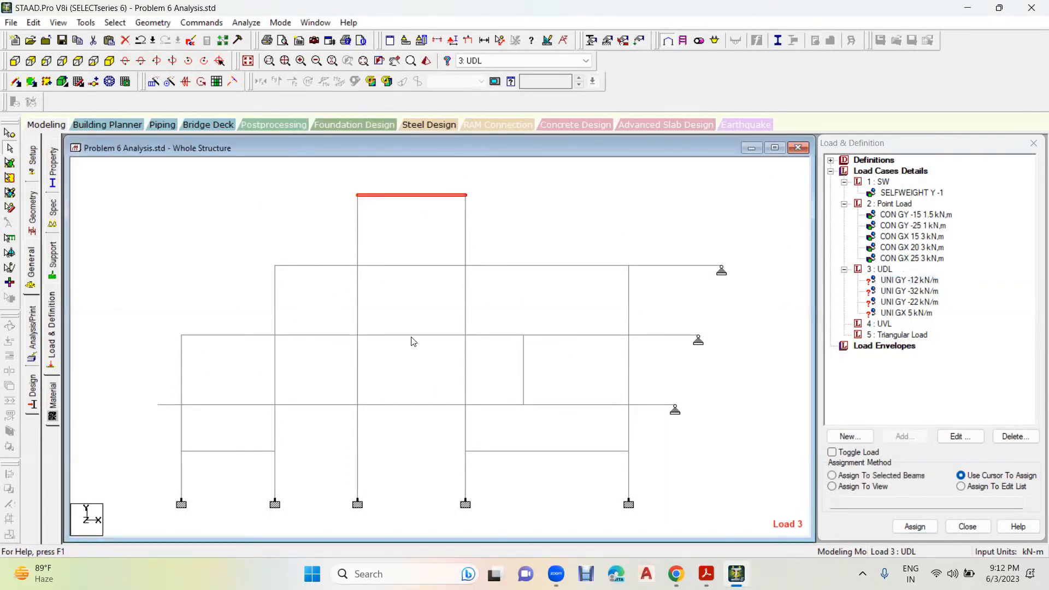
{"action": "left_click", "coordinate": [325, 335]}
{"action": "left_click", "coordinate": [405, 336]}
{"action": "left_click", "coordinate": [527, 336]}
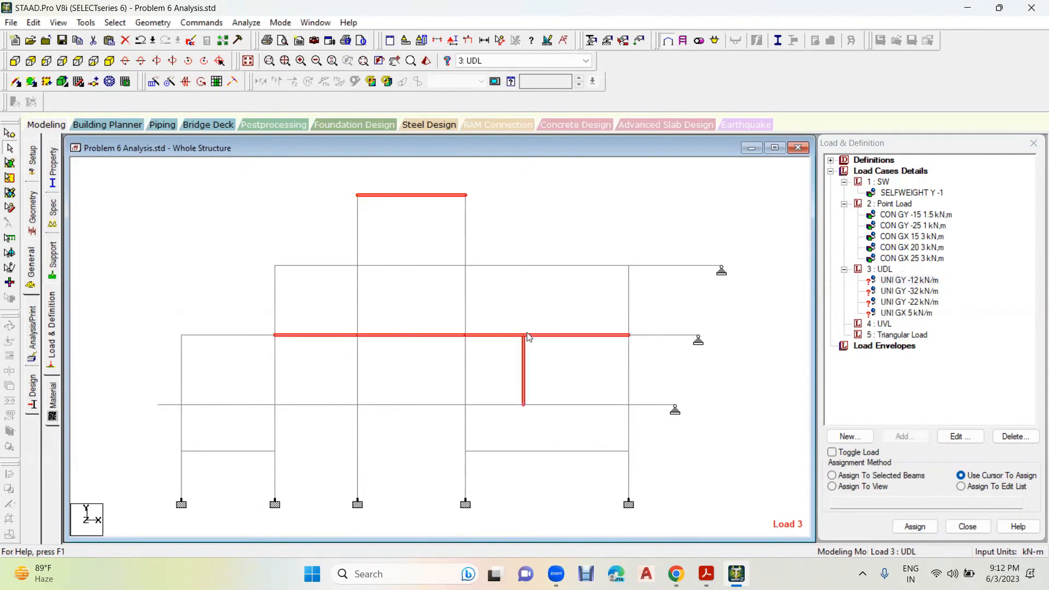
{"action": "left_click", "coordinate": [260, 410]}
{"action": "left_click", "coordinate": [883, 479]}
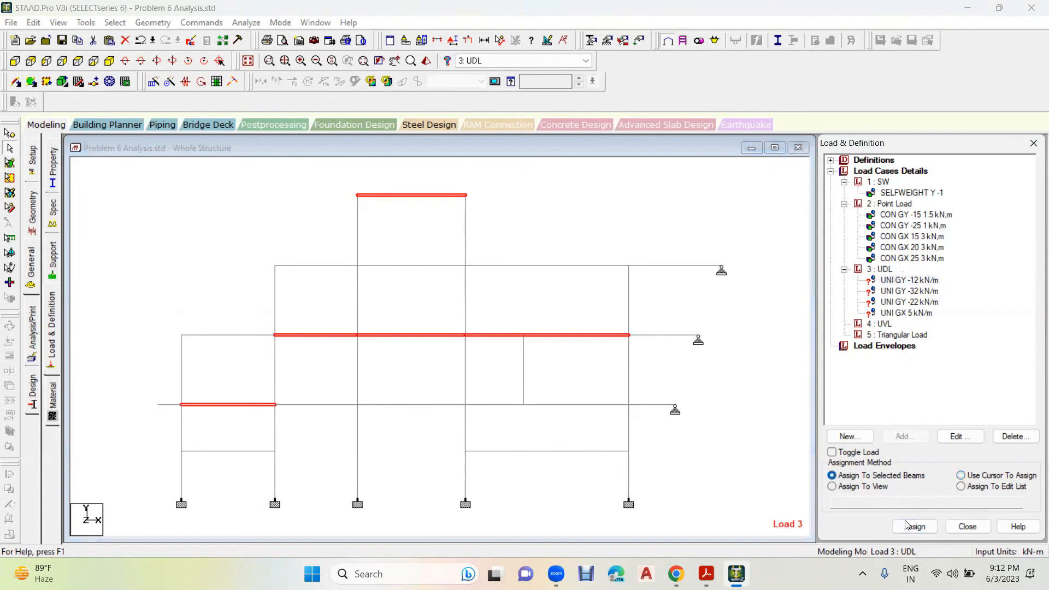
{"action": "left_click", "coordinate": [907, 526]}
{"action": "left_click", "coordinate": [948, 376]}
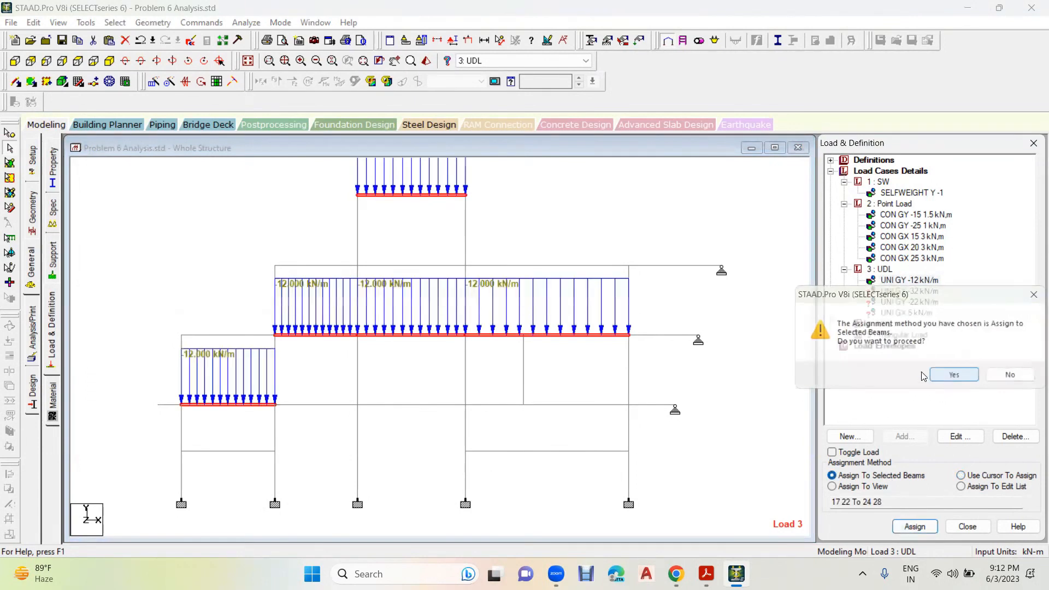
{"action": "left_click", "coordinate": [656, 233]}
{"action": "scroll", "coordinate": [615, 305], "scroll_direction": "down", "scroll_amount": 4}
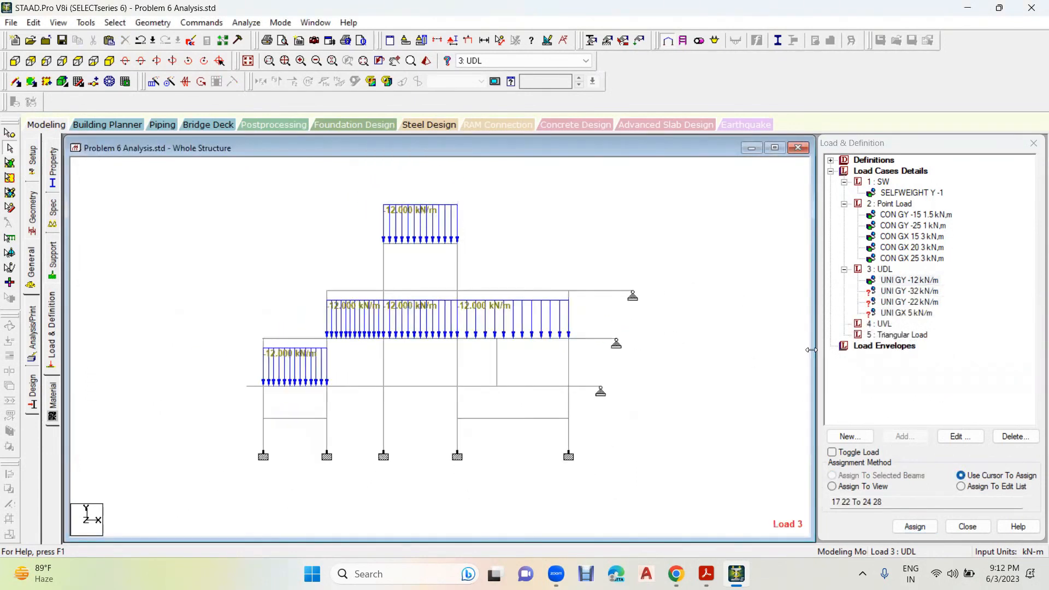
- Check the remaining distributed loads in the workbook and assign UNI GY -12 kN/m to the 4.00 m beam ending at the uppermost pinned support
{"action": "left_click", "coordinate": [900, 292]}
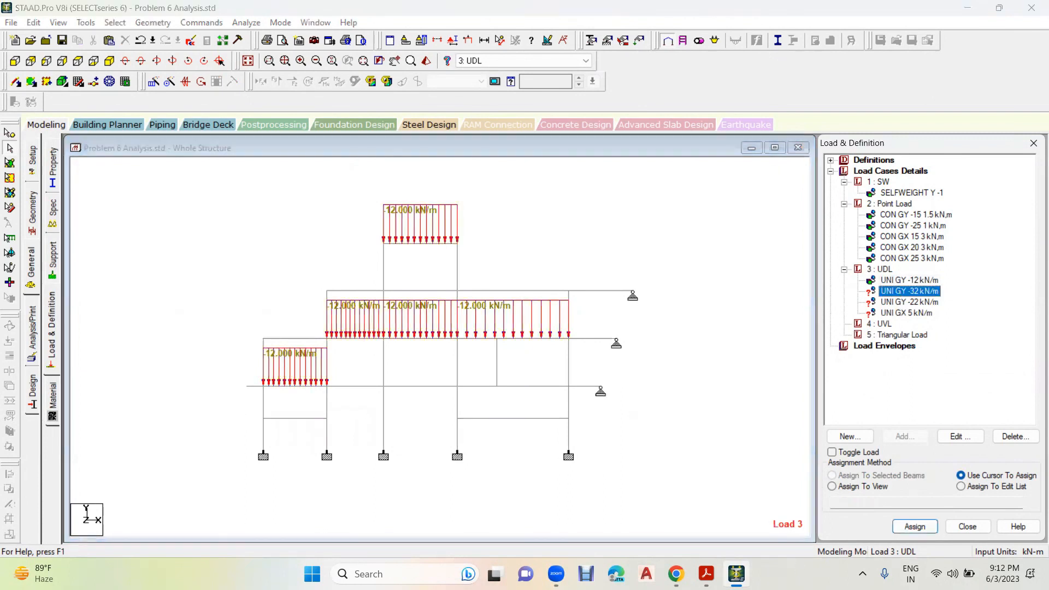
{"action": "left_click", "coordinate": [706, 574]}
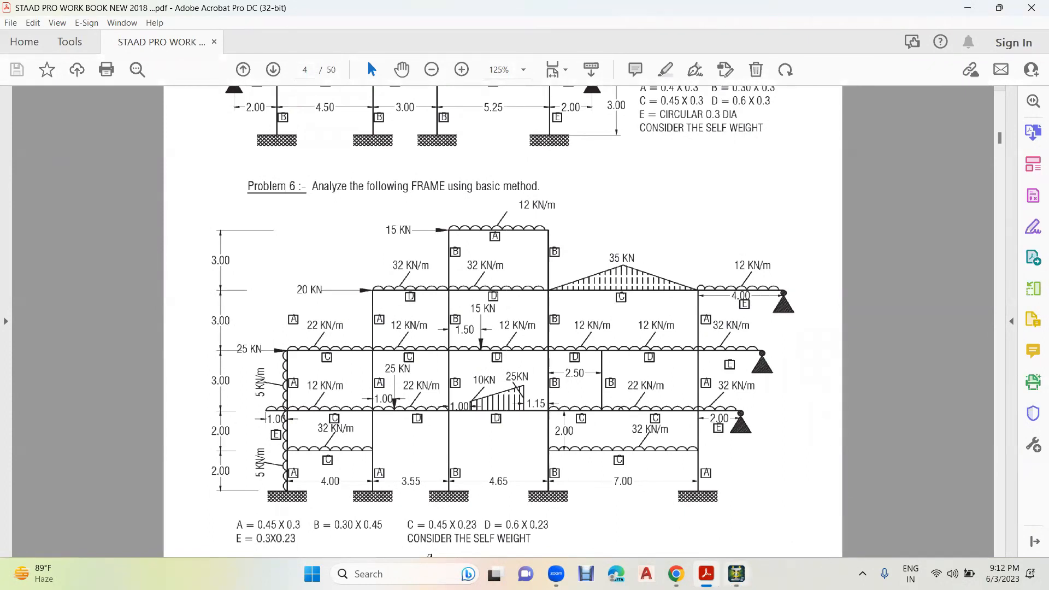
{"action": "left_click", "coordinate": [737, 574]}
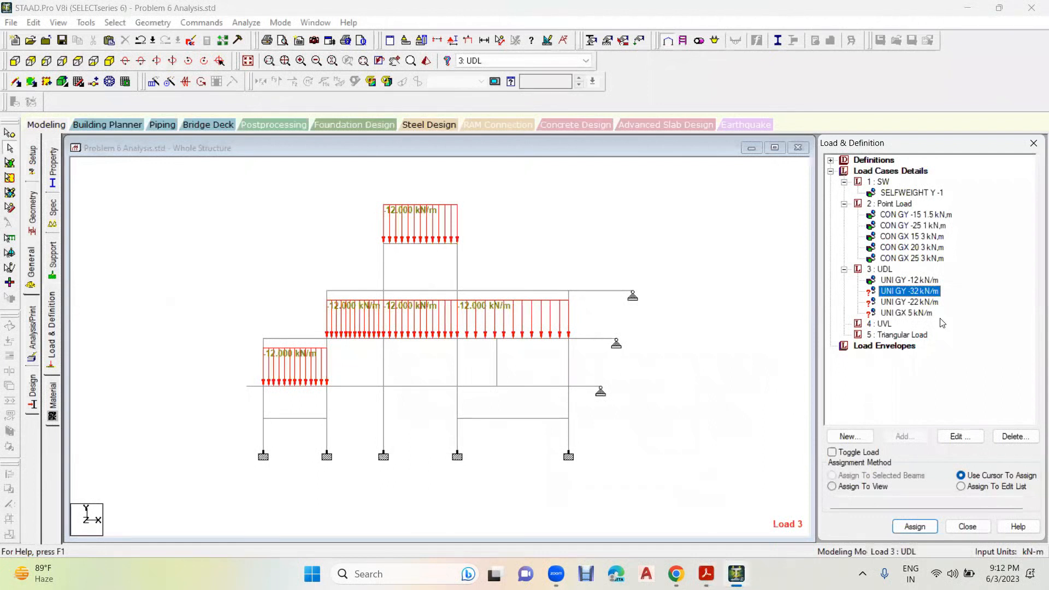
{"action": "left_click", "coordinate": [679, 326]}
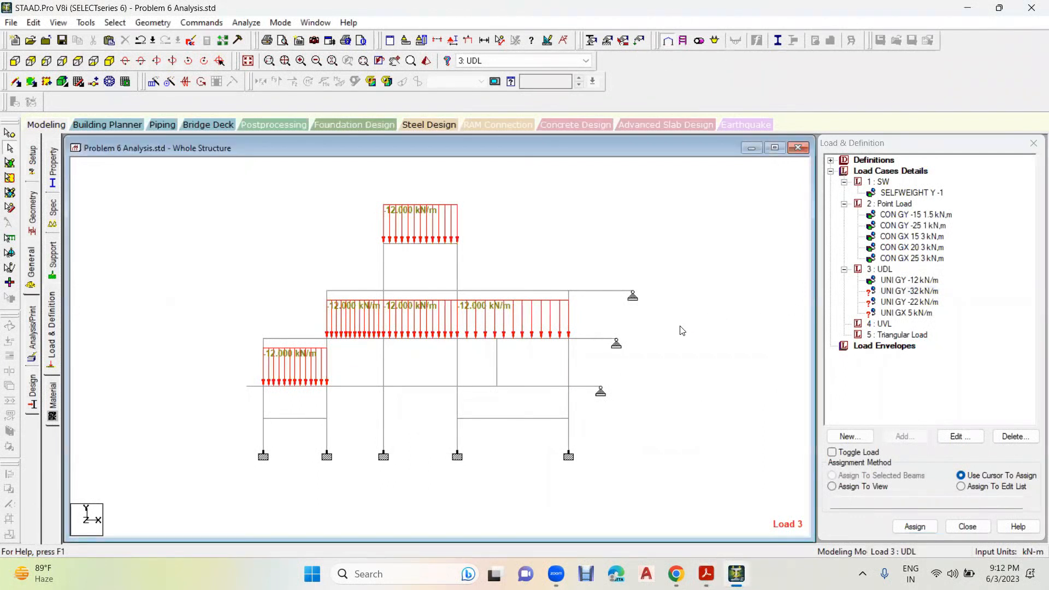
{"action": "left_click", "coordinate": [601, 292]}
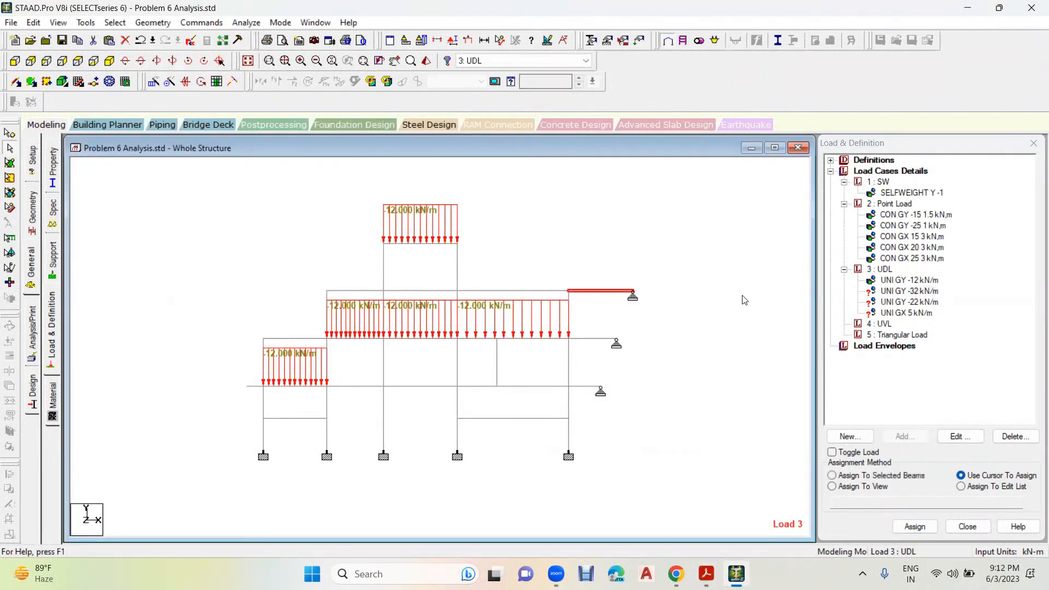
{"action": "left_click", "coordinate": [899, 281]}
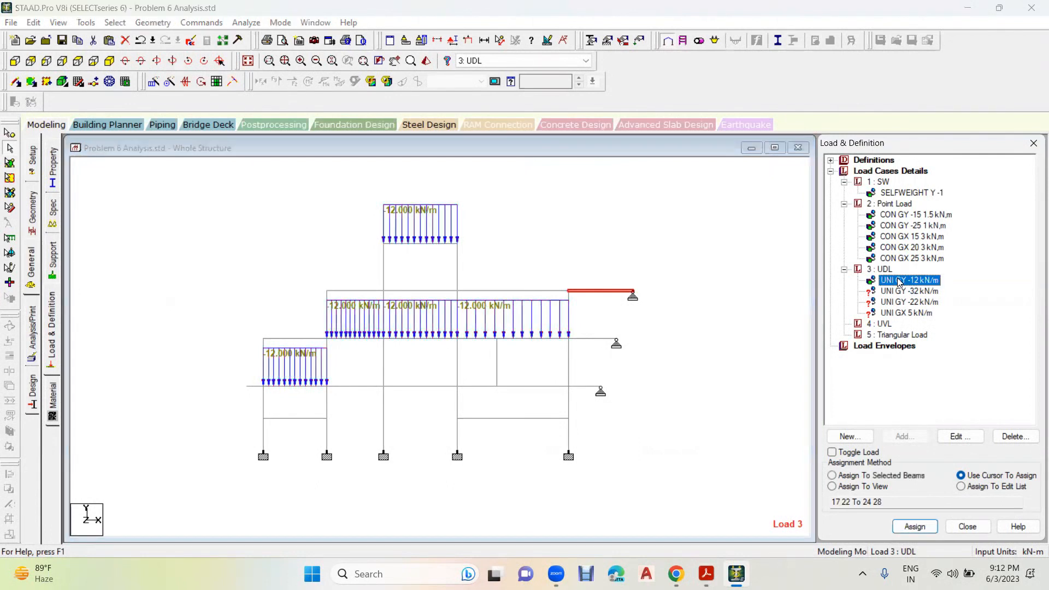
{"action": "left_click", "coordinate": [883, 477]}
{"action": "left_click", "coordinate": [916, 528]}
{"action": "left_click", "coordinate": [951, 373]}
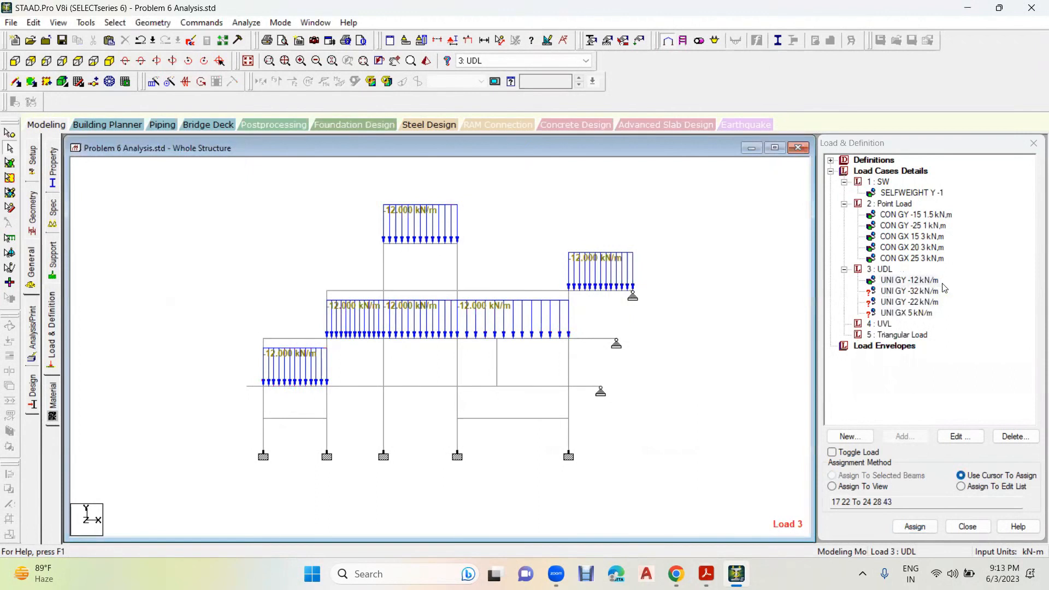
- Assign UNI GY -32 kN/m to the two beams at the 20 kN level, both lower tie beams and the three beams ending at pinned supports
{"action": "left_click", "coordinate": [920, 291]}
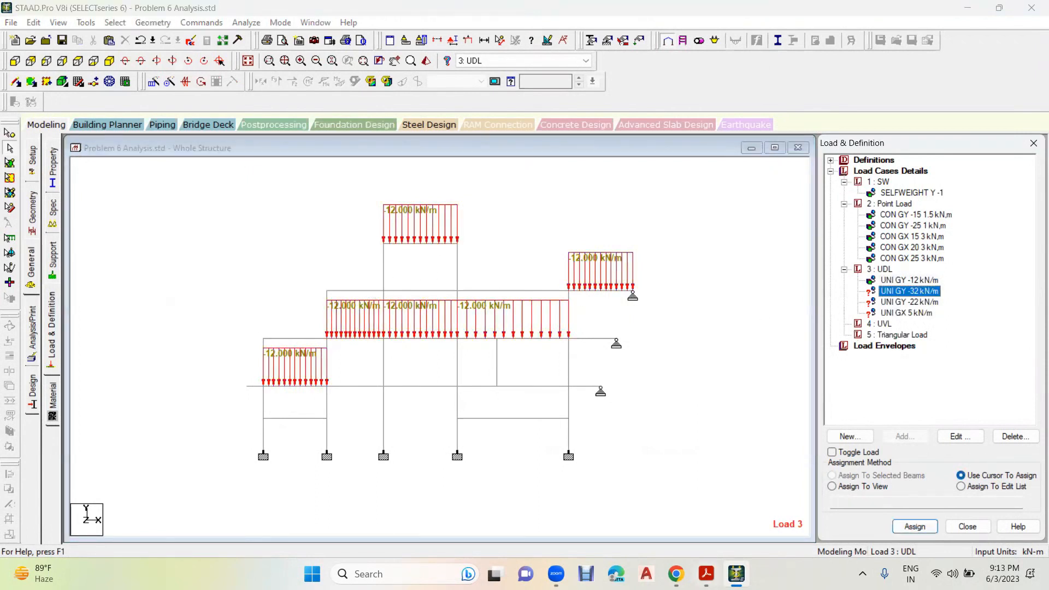
{"action": "left_click", "coordinate": [706, 574]}
{"action": "key", "text": "alt+Tab"}
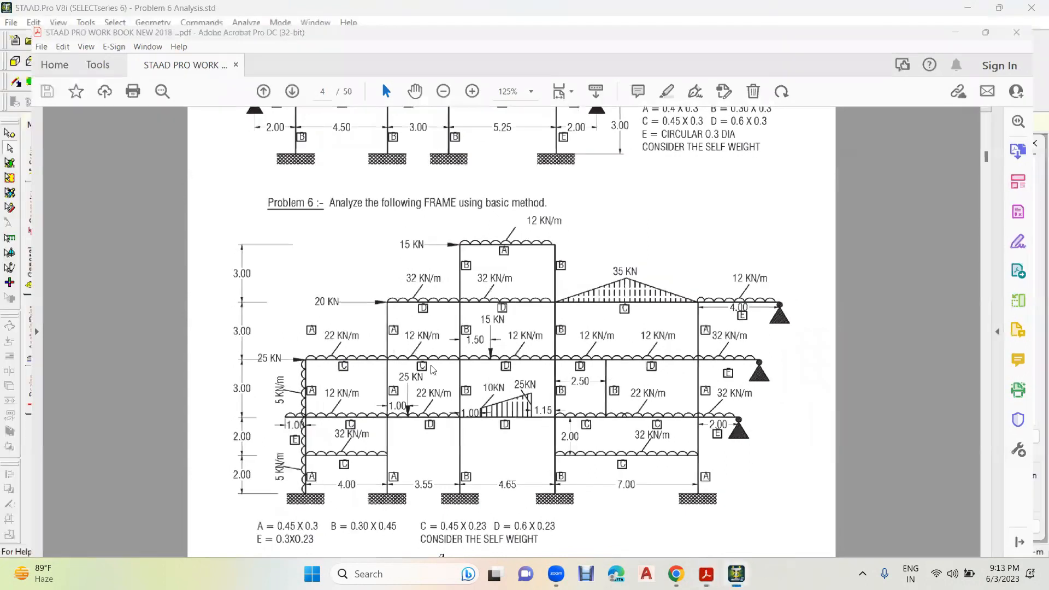
{"action": "left_click", "coordinate": [352, 291]}
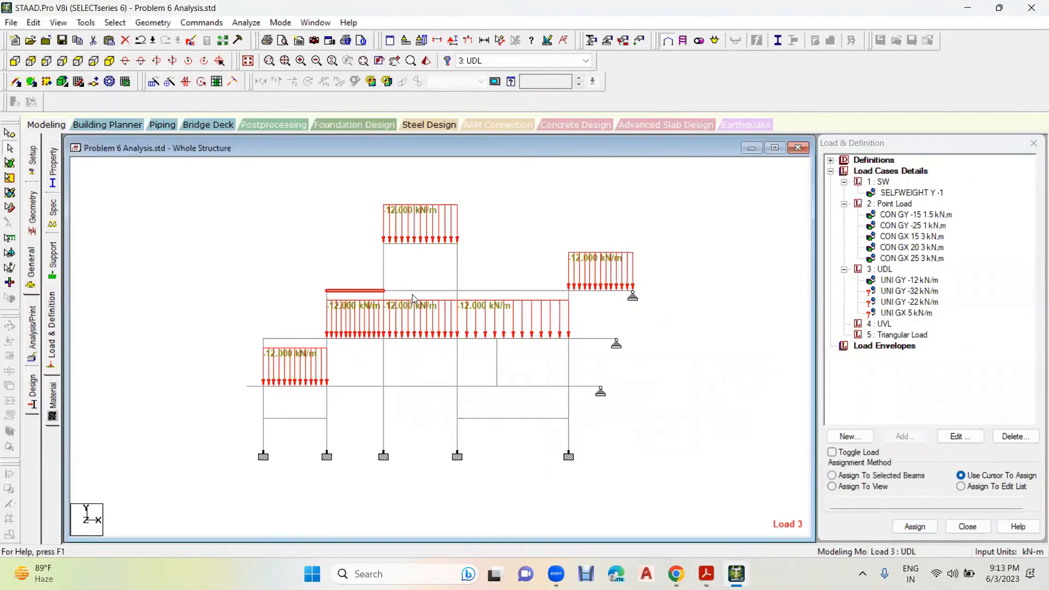
{"action": "key", "text": "alt+Tab"}
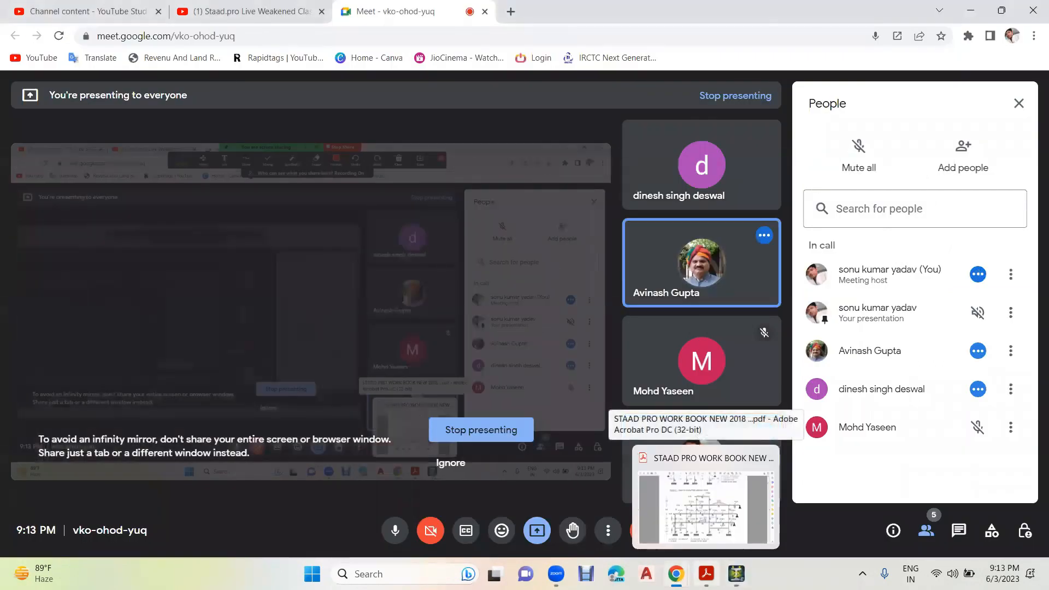
{"action": "left_click", "coordinate": [639, 467]}
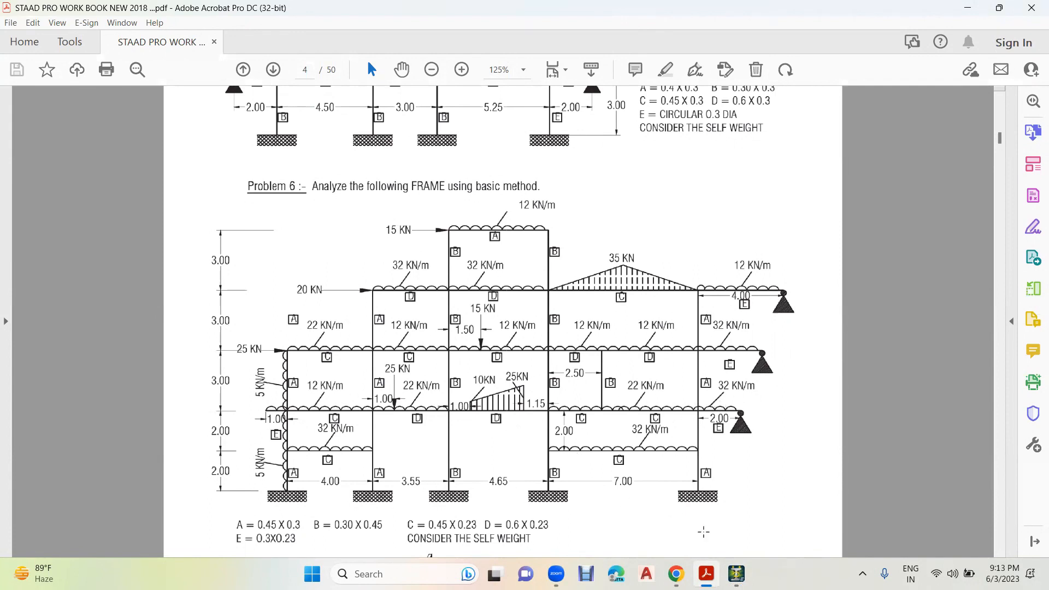
{"action": "left_click", "coordinate": [736, 574]}
{"action": "left_click", "coordinate": [304, 418]}
{"action": "left_click", "coordinate": [509, 418]}
{"action": "left_click", "coordinate": [589, 385]}
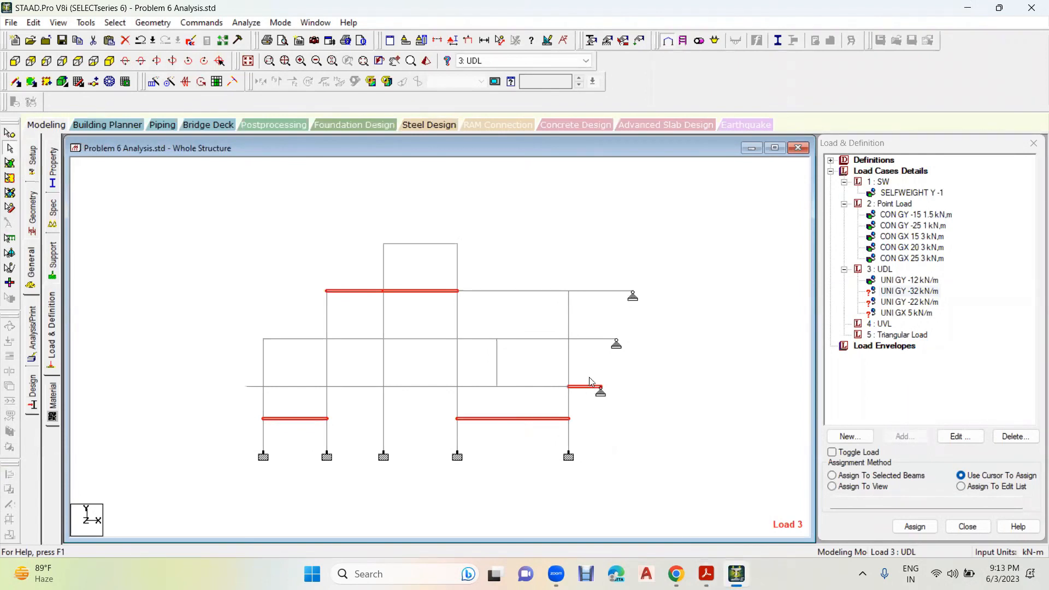
{"action": "left_click", "coordinate": [597, 340]}
{"action": "left_click", "coordinate": [598, 291]}
{"action": "left_click", "coordinate": [914, 527]}
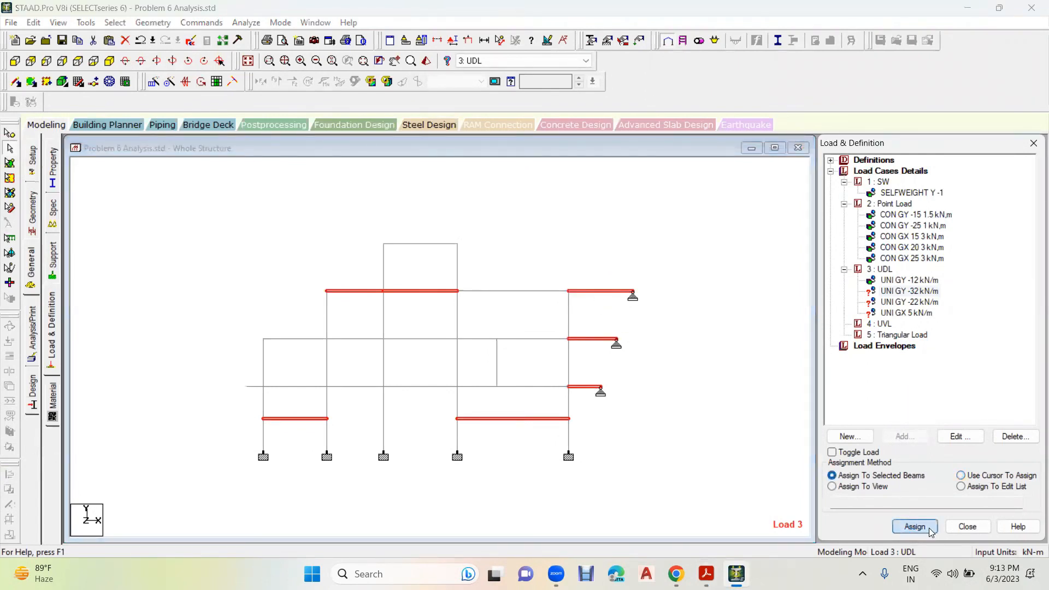
{"action": "left_click", "coordinate": [955, 376]}
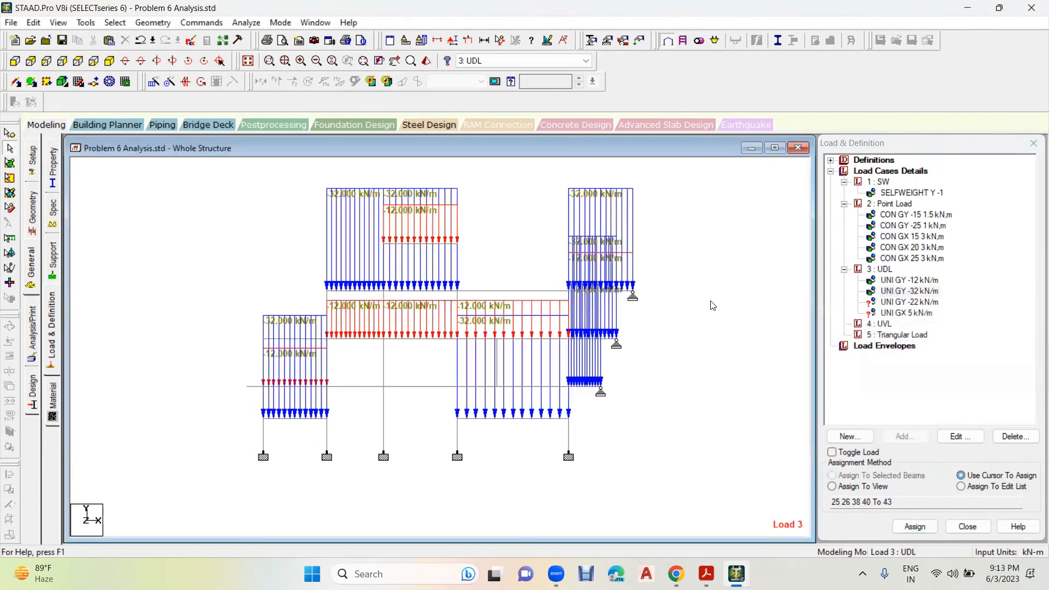
- Assign UNI GY -22 kN/m to the 4.00 m bay beam at the 25 kN level and the 3.55 m and 7.00 m bay beams one level below
{"action": "left_click", "coordinate": [910, 302]}
{"action": "left_click", "coordinate": [706, 574]}
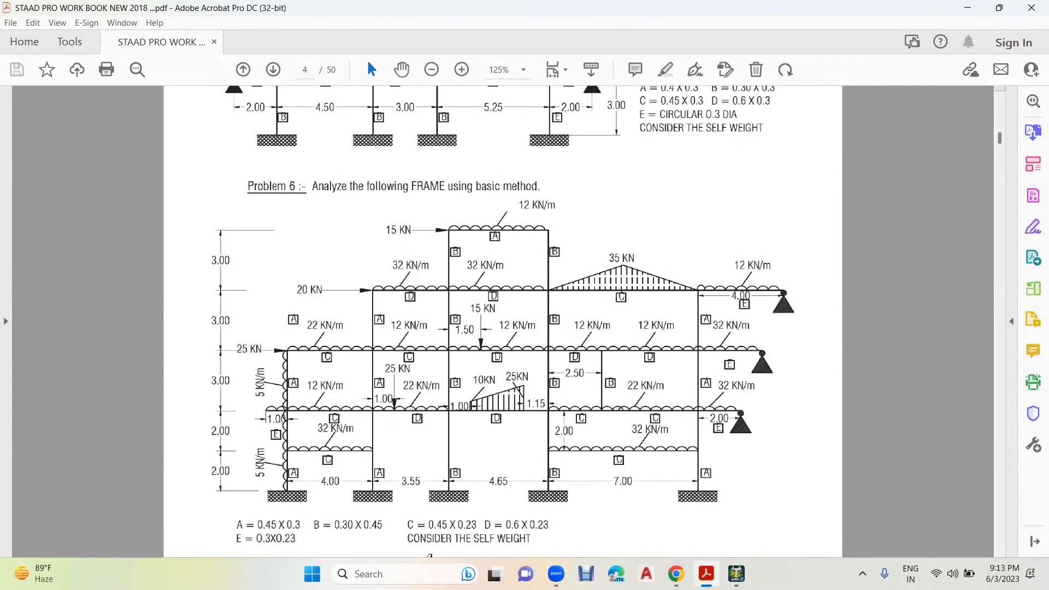
{"action": "left_click", "coordinate": [737, 574]}
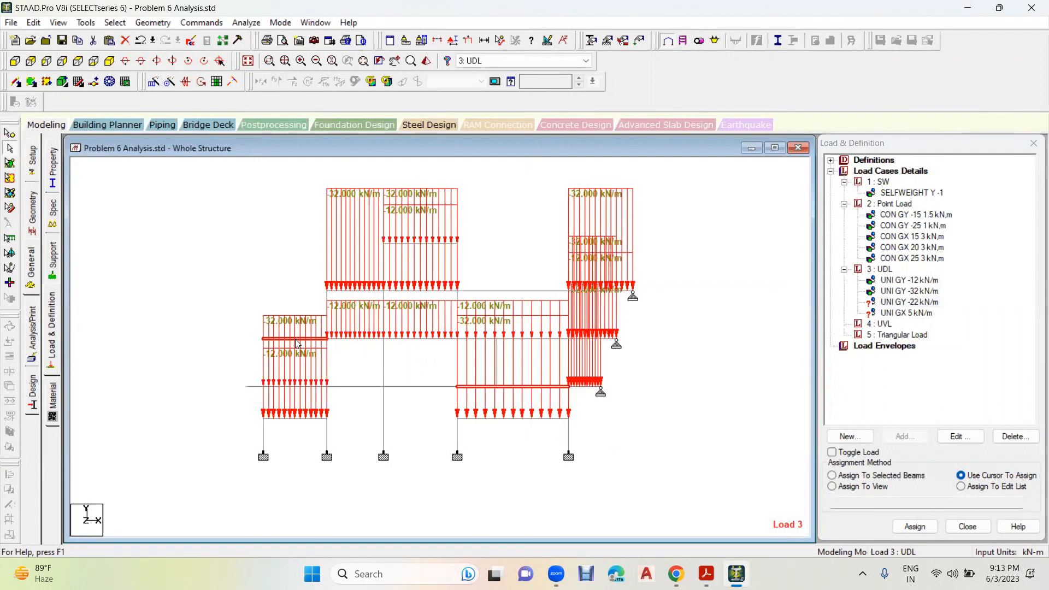
{"action": "left_click", "coordinate": [352, 387]}
{"action": "left_click", "coordinate": [897, 476]}
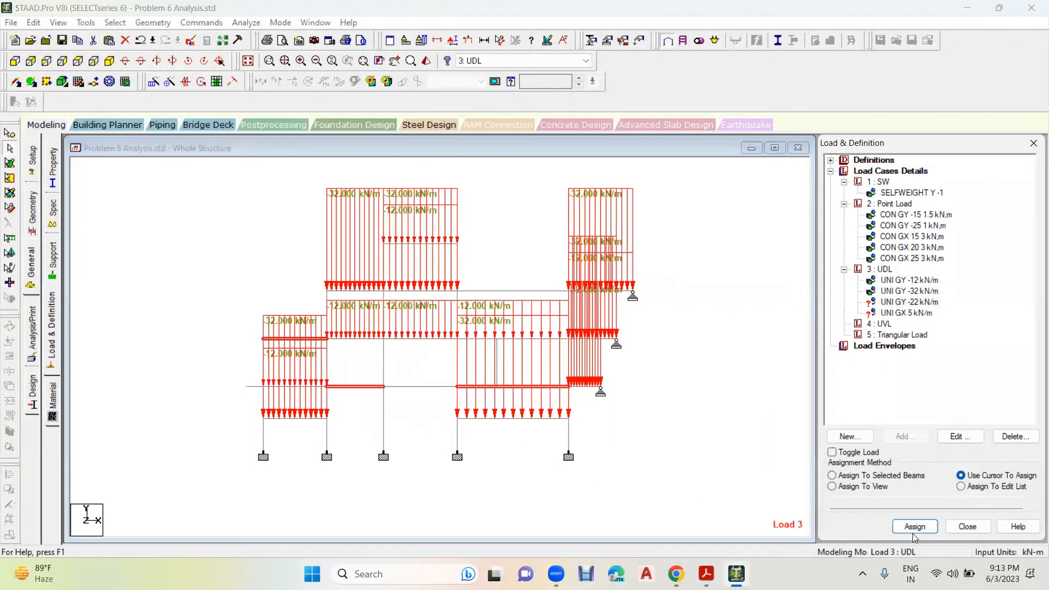
{"action": "left_click", "coordinate": [915, 527]}
{"action": "left_click", "coordinate": [954, 375]}
- Merge beams 1 and 29, the two lowest segments of the outer column beside the 4.00 m bay, into one beam 1
{"action": "key", "text": "alt+Tab"}
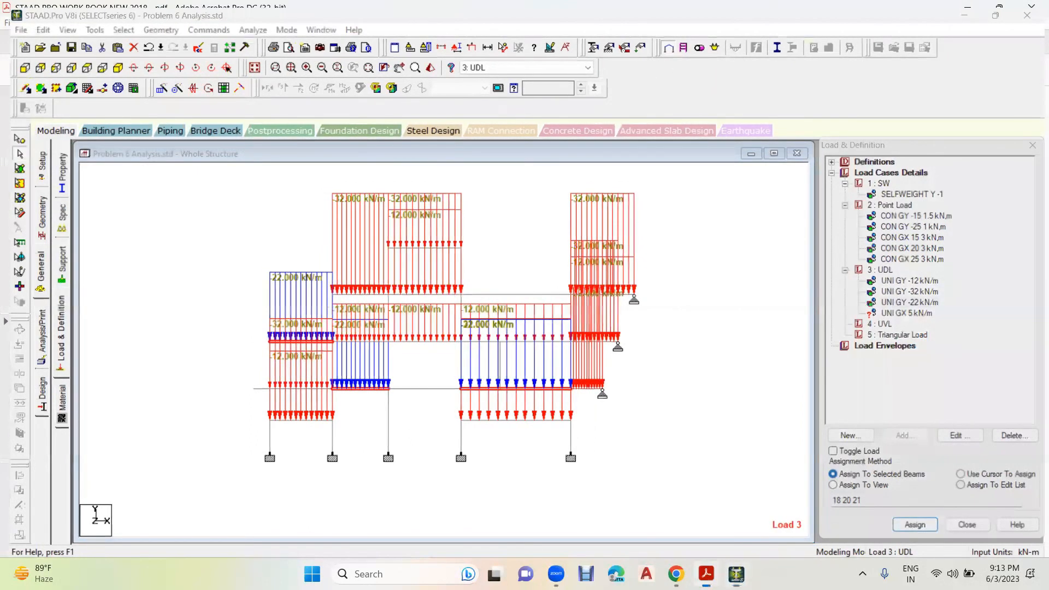
{"action": "key", "text": "alt+Tab"}
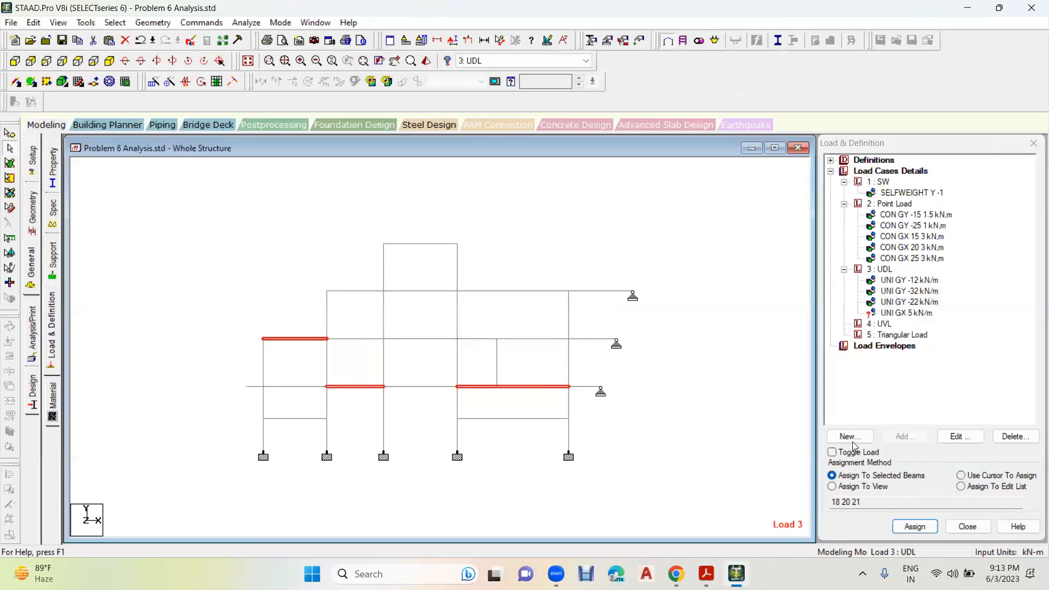
{"action": "left_click", "coordinate": [264, 362]}
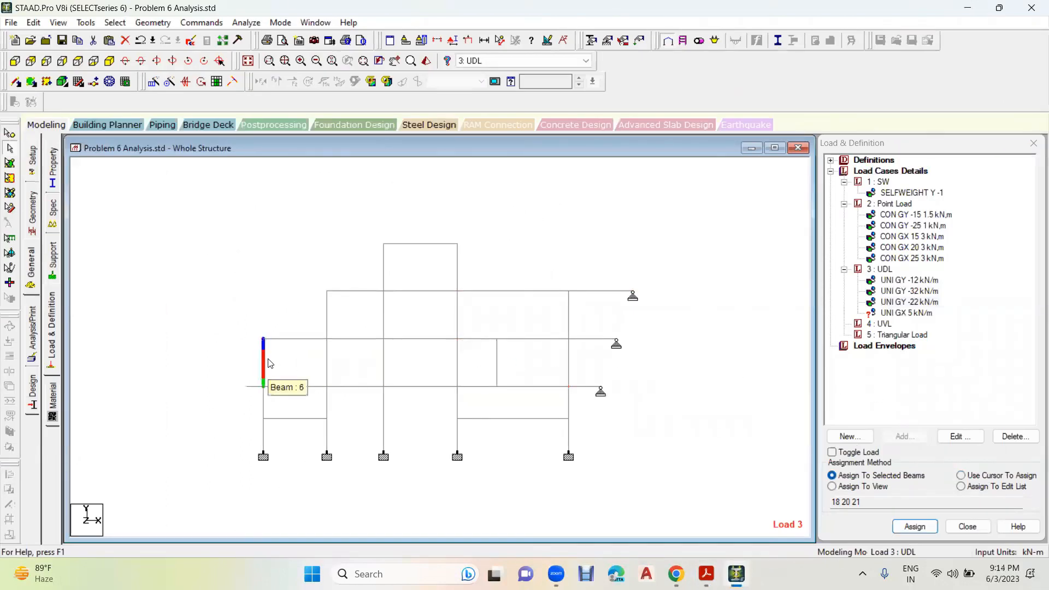
{"action": "left_click", "coordinate": [264, 410]}
{"action": "left_click", "coordinate": [263, 435], "text": "ctrl"}
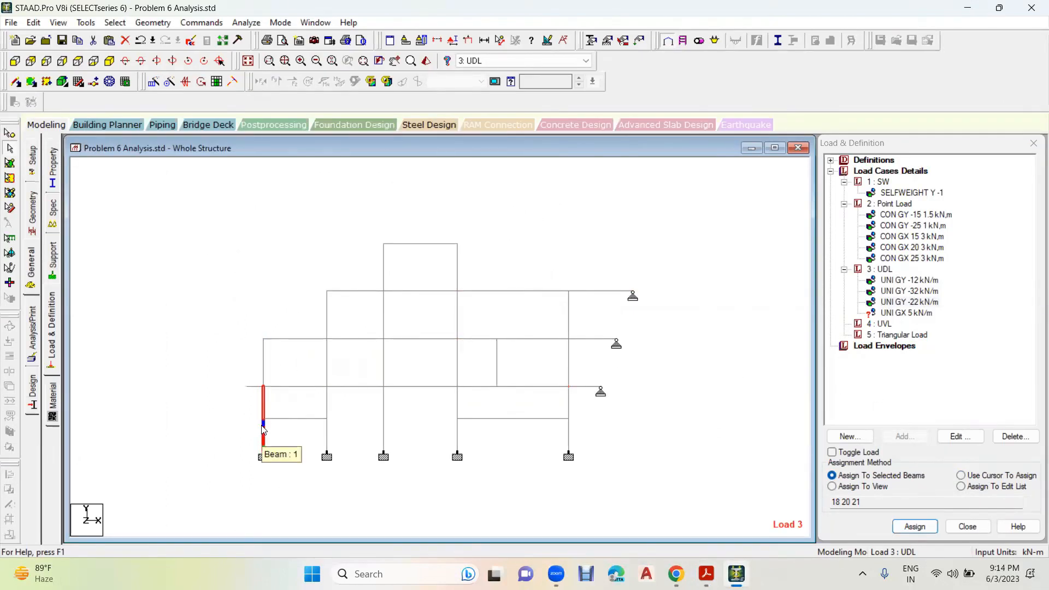
{"action": "left_click", "coordinate": [152, 23]}
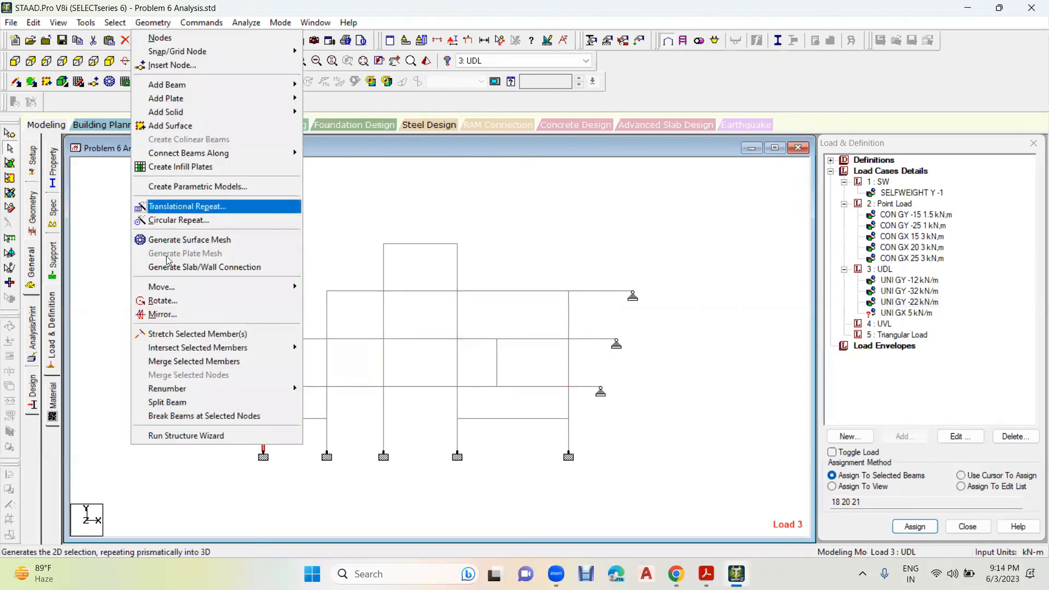
{"action": "left_click", "coordinate": [187, 362]}
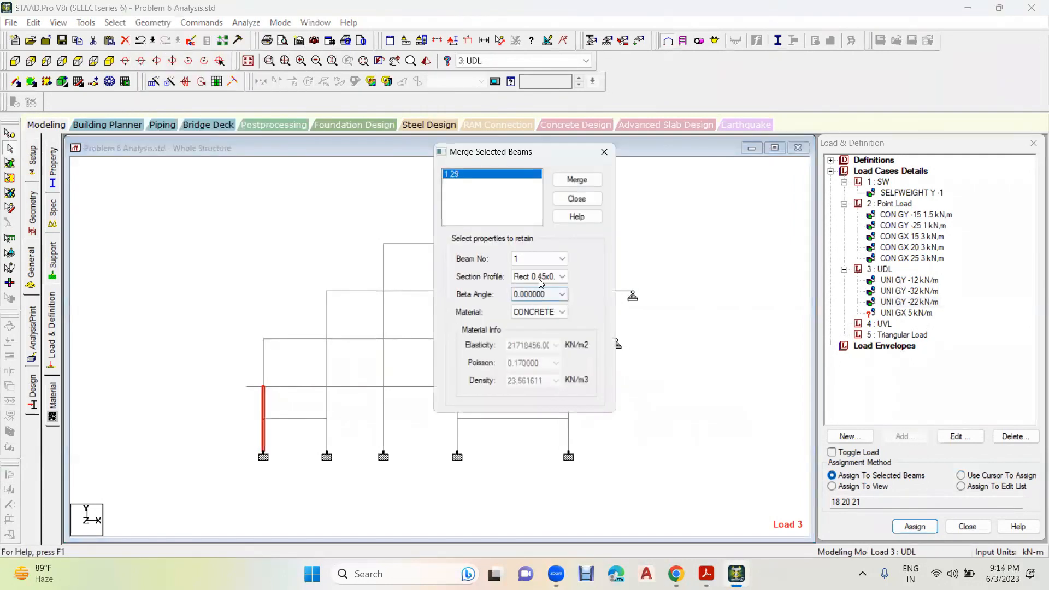
{"action": "left_click", "coordinate": [577, 179]}
{"action": "left_click", "coordinate": [572, 321]}
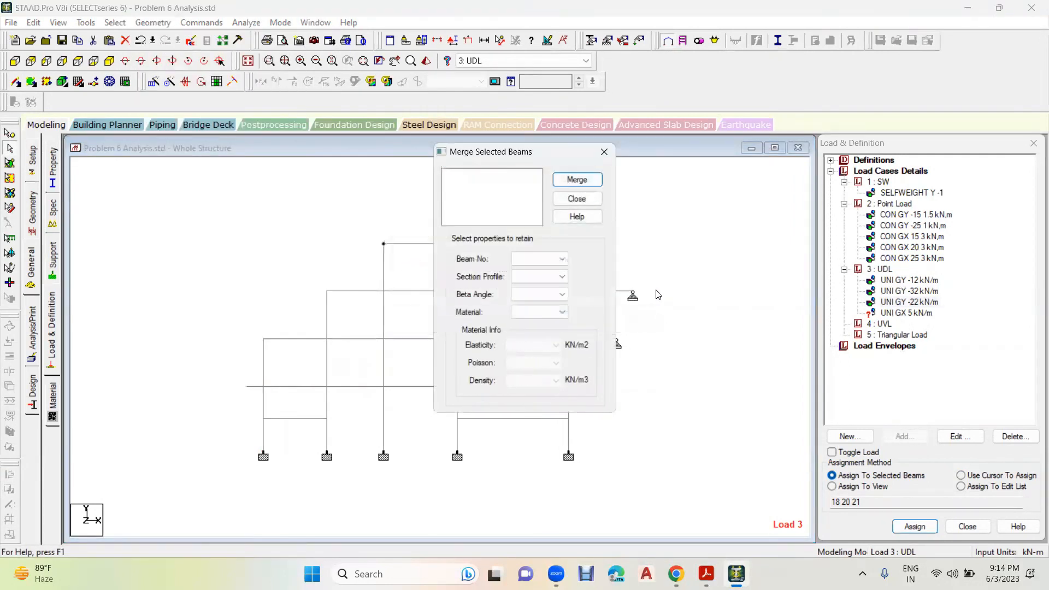
{"action": "left_click", "coordinate": [604, 152]}
- Assign UNI GX 5 kN/m to both members of the outer column beside the 4.00 m bay
{"action": "left_click", "coordinate": [888, 314]}
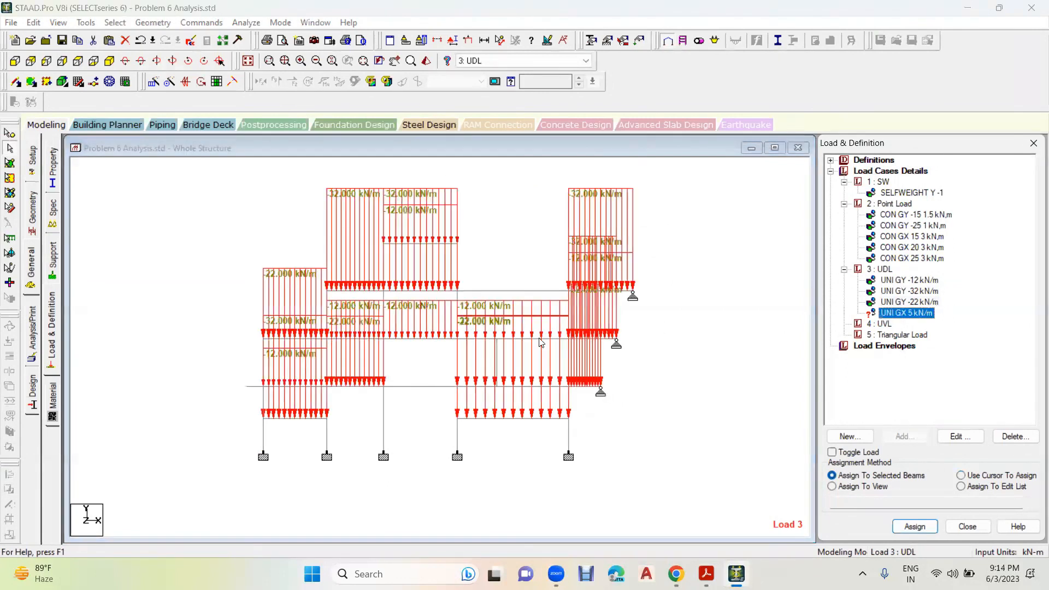
{"action": "left_click", "coordinate": [258, 444]}
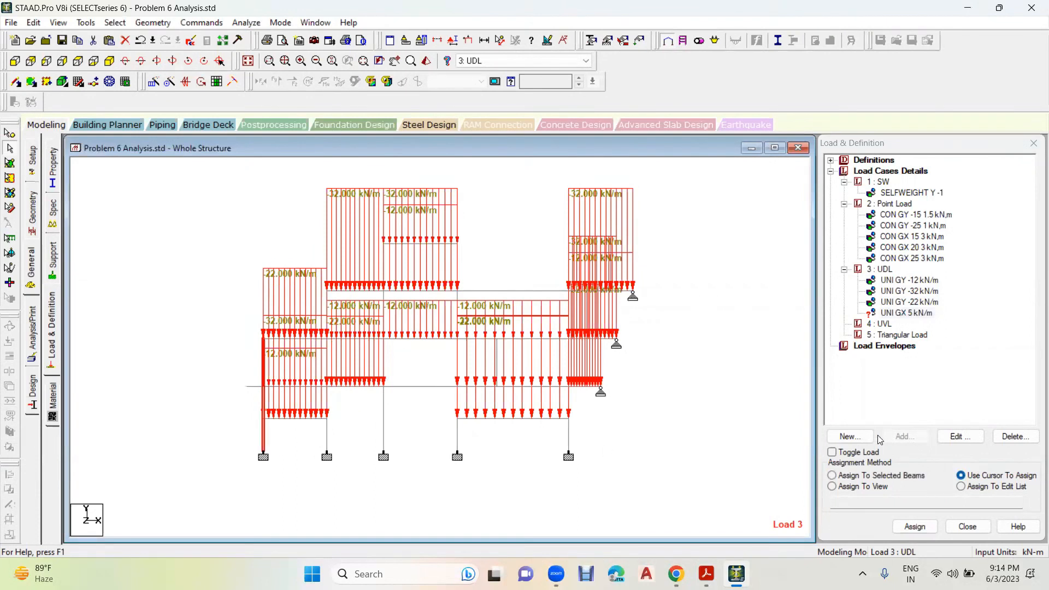
{"action": "left_click", "coordinate": [898, 476]}
{"action": "left_click", "coordinate": [915, 526]}
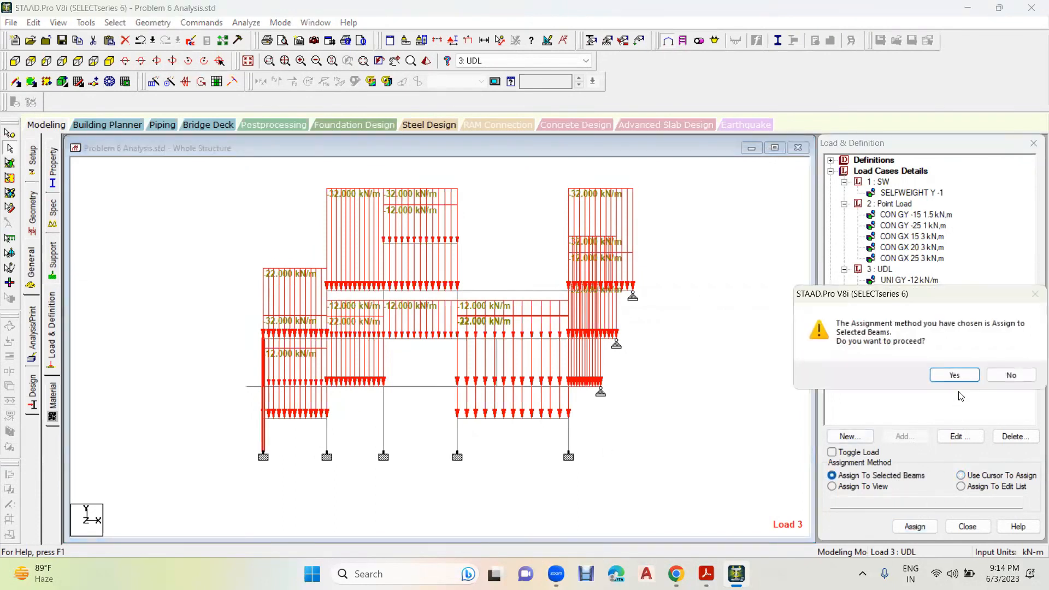
{"action": "left_click", "coordinate": [959, 377]}
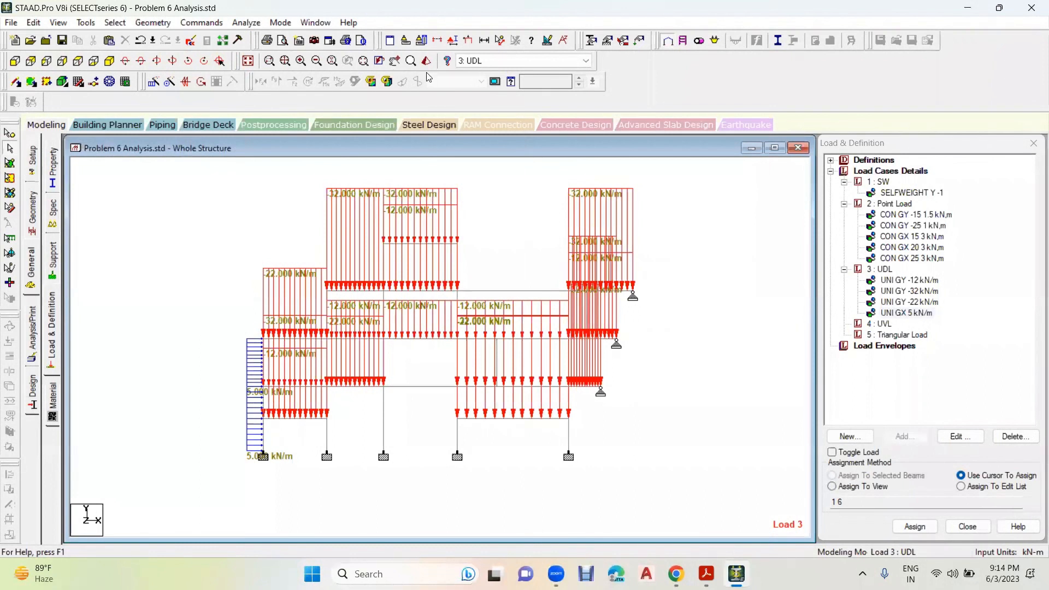
{"action": "left_click_drag", "start_coordinate": [380, 506], "coordinate": [559, 505]}
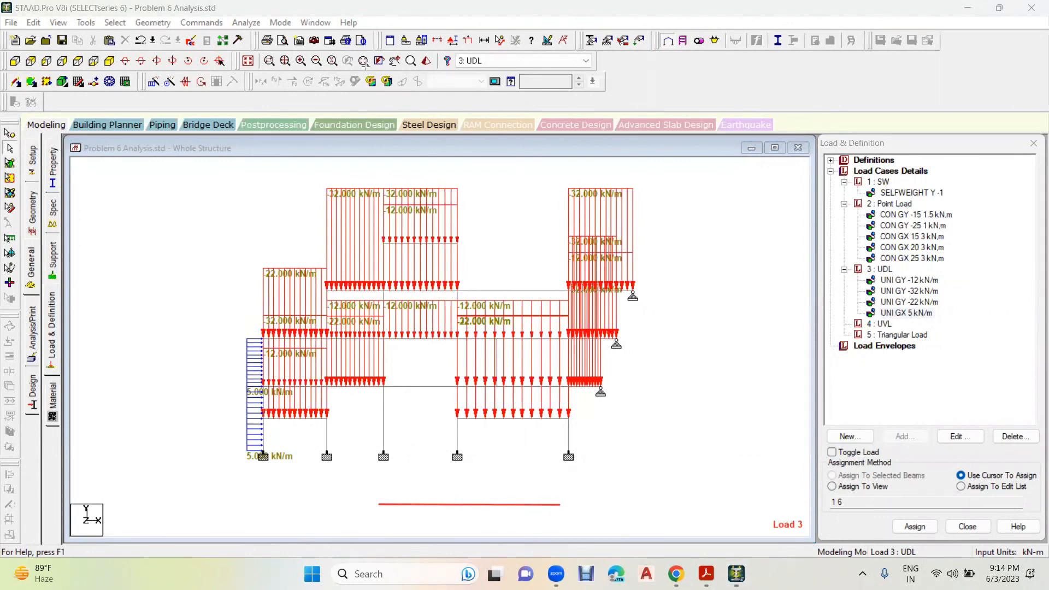
{"action": "mouse_move", "coordinate": [379, 504]}
{"action": "left_mouse_down"}
{"action": "mouse_move", "coordinate": [383, 494]}
{"action": "mouse_move", "coordinate": [444, 503]}
{"action": "mouse_move", "coordinate": [527, 478]}
{"action": "mouse_move", "coordinate": [546, 504]}
{"action": "mouse_move", "coordinate": [743, 503]}
{"action": "left_mouse_up"}
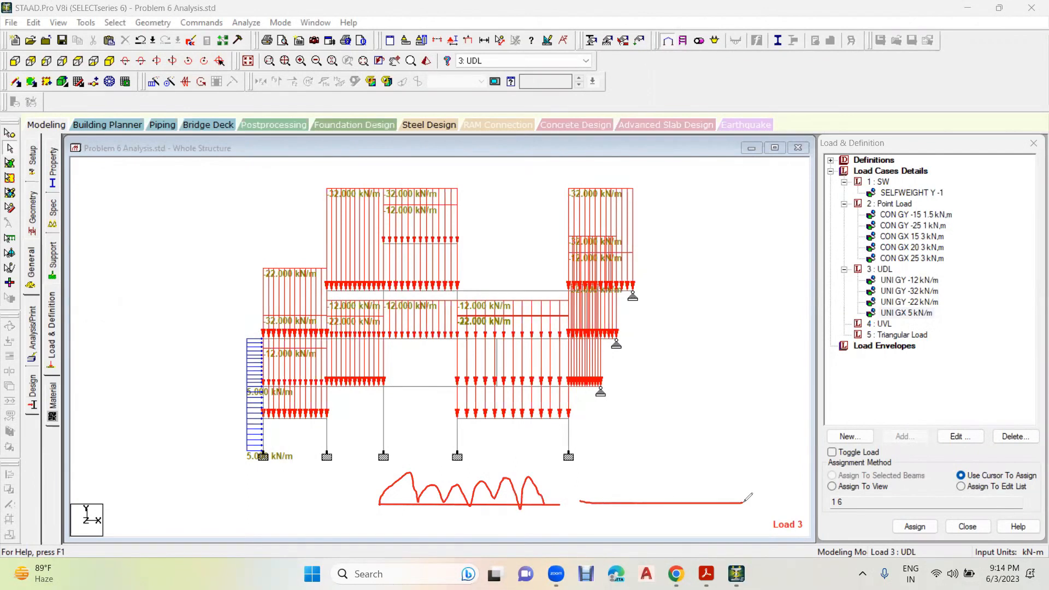
{"action": "mouse_move", "coordinate": [671, 465]}
{"action": "left_mouse_down"}
{"action": "mouse_move", "coordinate": [671, 528]}
{"action": "mouse_move", "coordinate": [628, 534]}
{"action": "left_mouse_up"}
{"action": "mouse_move", "coordinate": [694, 511]}
{"action": "left_mouse_down"}
{"action": "mouse_move", "coordinate": [695, 529]}
{"action": "mouse_move", "coordinate": [714, 528]}
{"action": "left_mouse_up"}
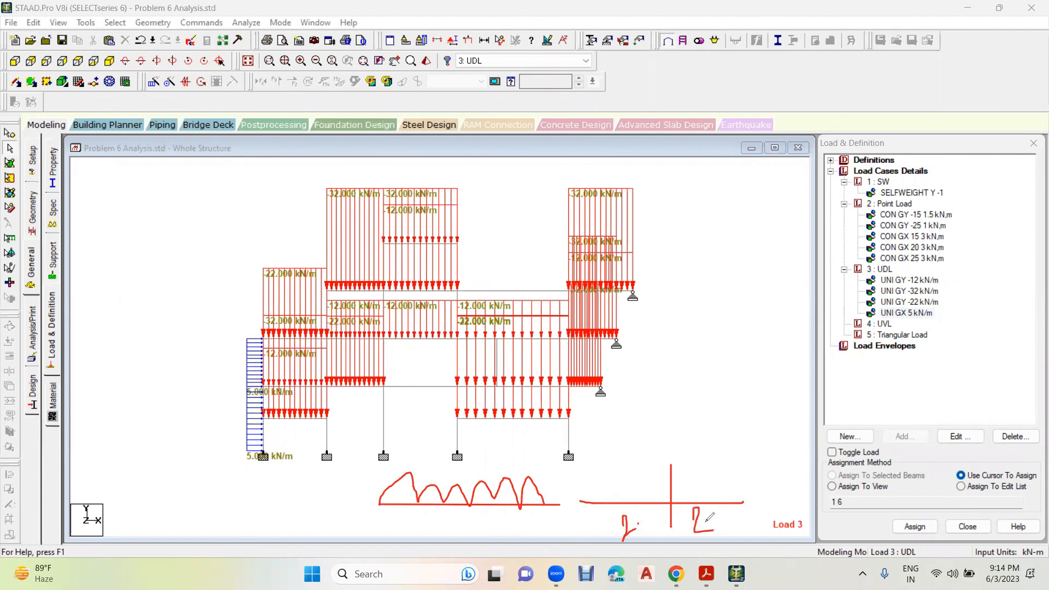
{"action": "mouse_move", "coordinate": [586, 502]}
{"action": "left_mouse_down"}
{"action": "mouse_move", "coordinate": [604, 480]}
{"action": "mouse_move", "coordinate": [630, 496]}
{"action": "mouse_move", "coordinate": [662, 475]}
{"action": "mouse_move", "coordinate": [668, 502]}
{"action": "mouse_move", "coordinate": [710, 485]}
{"action": "mouse_move", "coordinate": [745, 500]}
{"action": "left_mouse_up"}
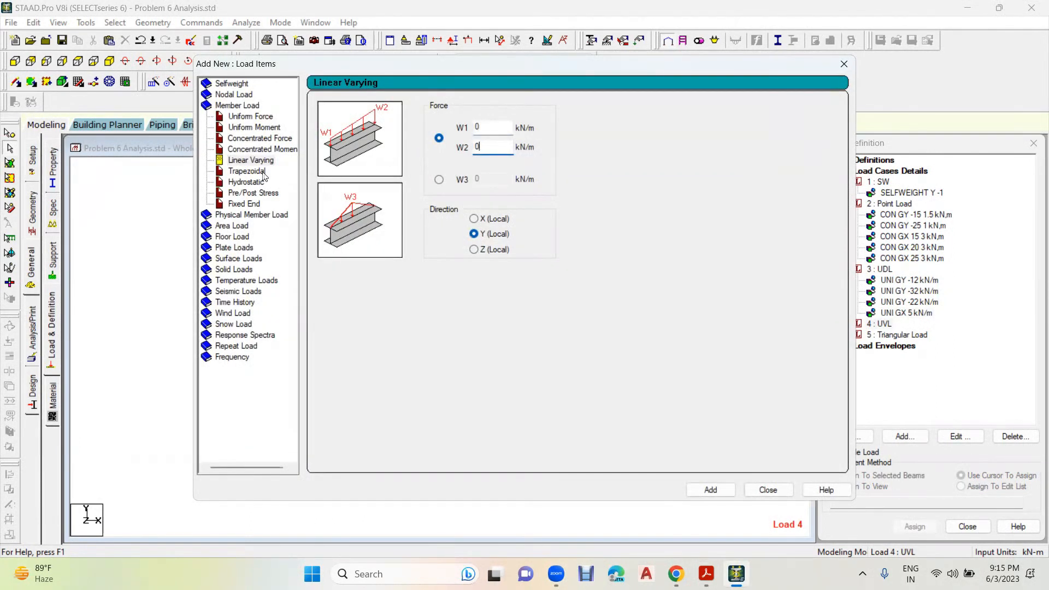
- Define a trapezoidal GY member load from the workbook values for the UVL case with W1 -10 kN/m, W2 -25 kN/m and d1 1 m
{"action": "left_click", "coordinate": [239, 173]}
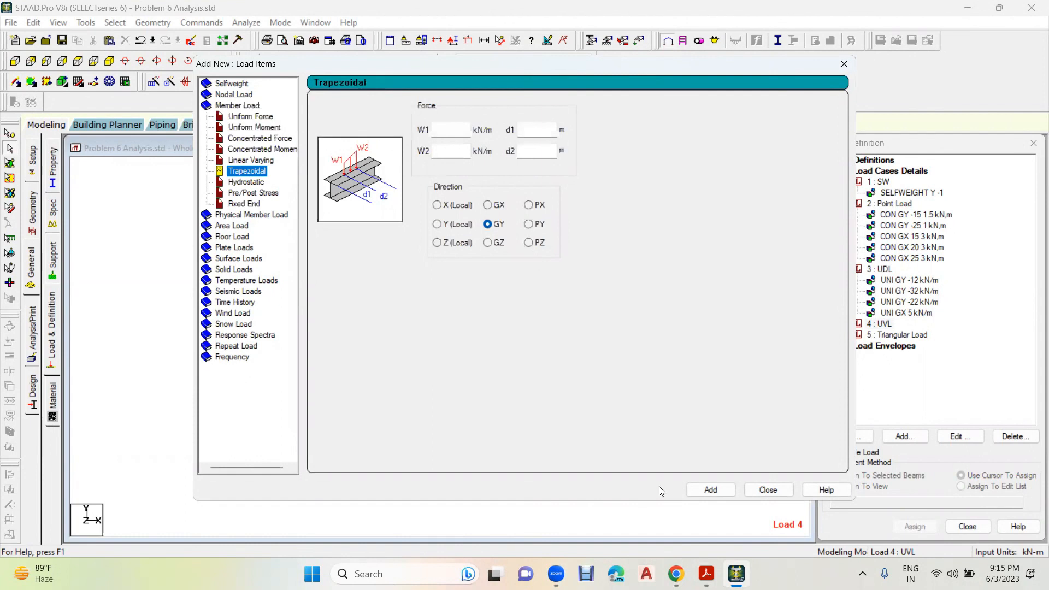
{"action": "left_click", "coordinate": [704, 573]}
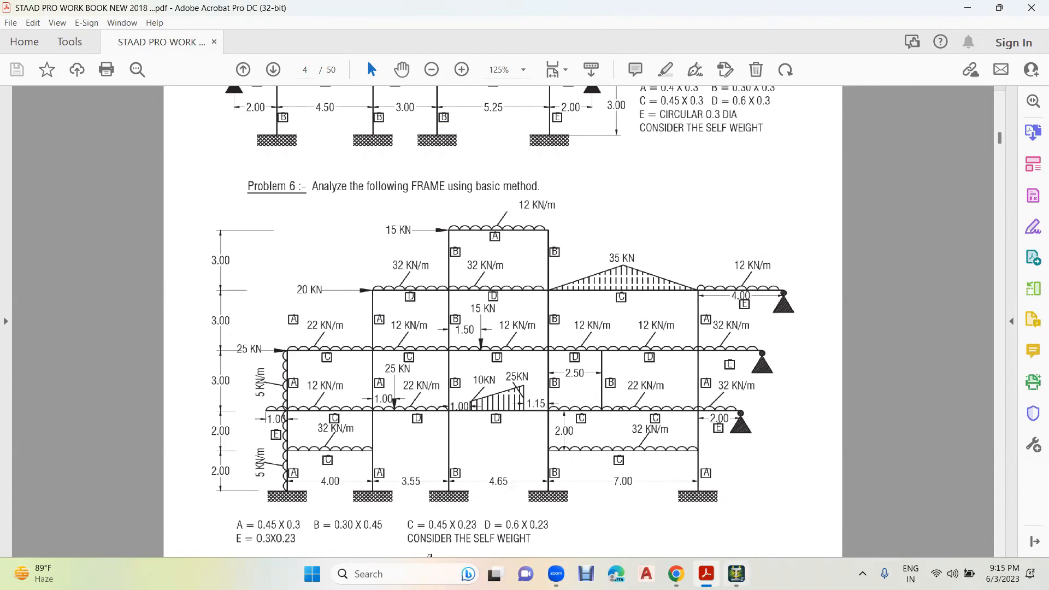
{"action": "left_click", "coordinate": [736, 574]}
{"action": "left_click", "coordinate": [443, 134]}
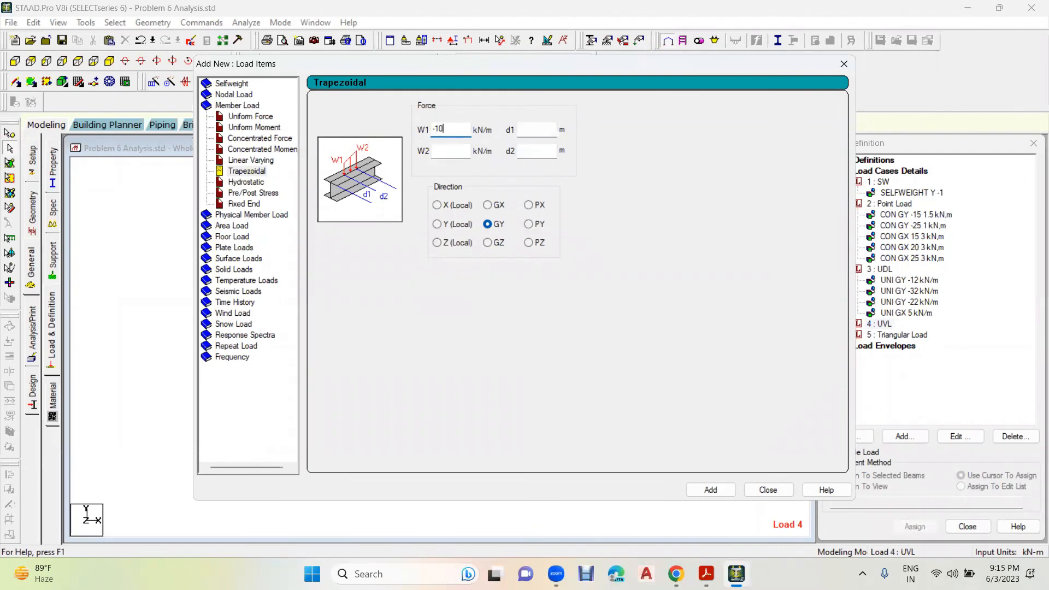
{"action": "left_click", "coordinate": [434, 151]}
{"action": "left_click", "coordinate": [537, 130]}
{"action": "type", "text": "1"}
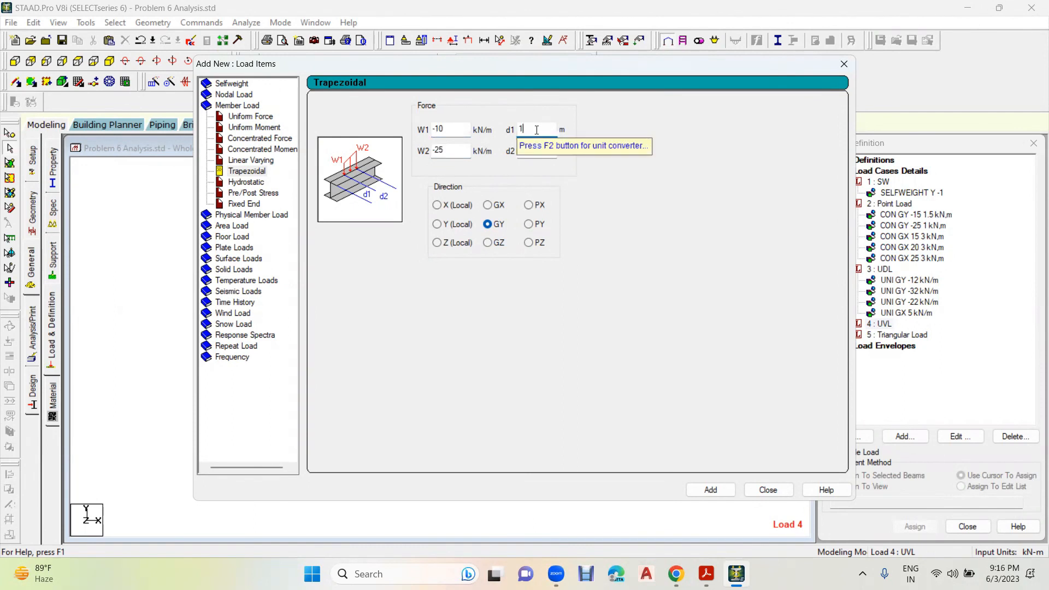
- Check the load's end distance in the workbook, set d2 to 3.5 m and add the trapezoidal load to the UVL case
{"action": "left_click", "coordinate": [707, 574]}
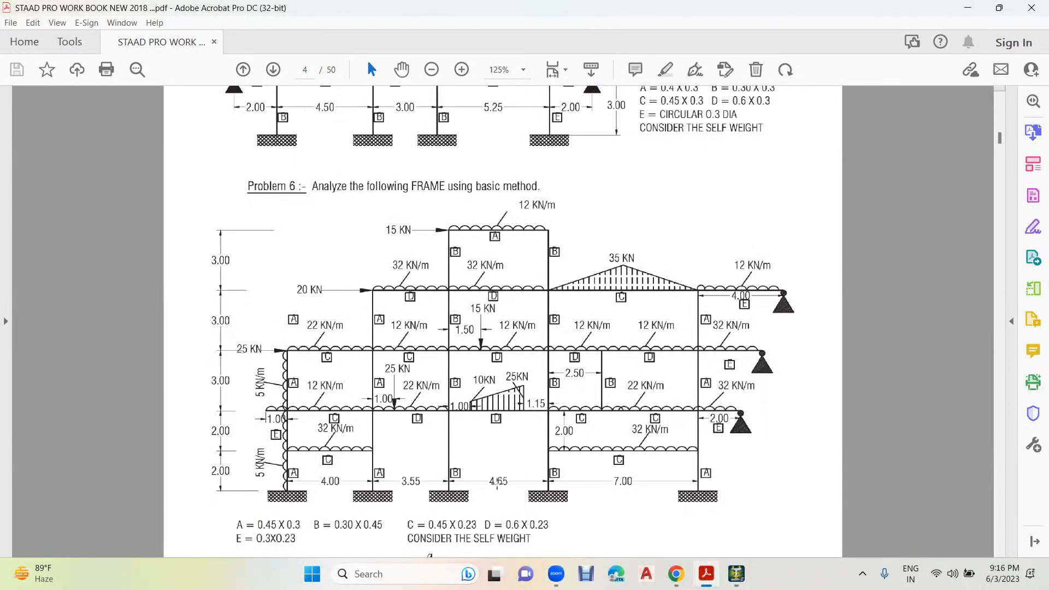
{"action": "left_click", "coordinate": [737, 574]}
{"action": "left_click", "coordinate": [536, 153]}
{"action": "type", "text": "3.5"}
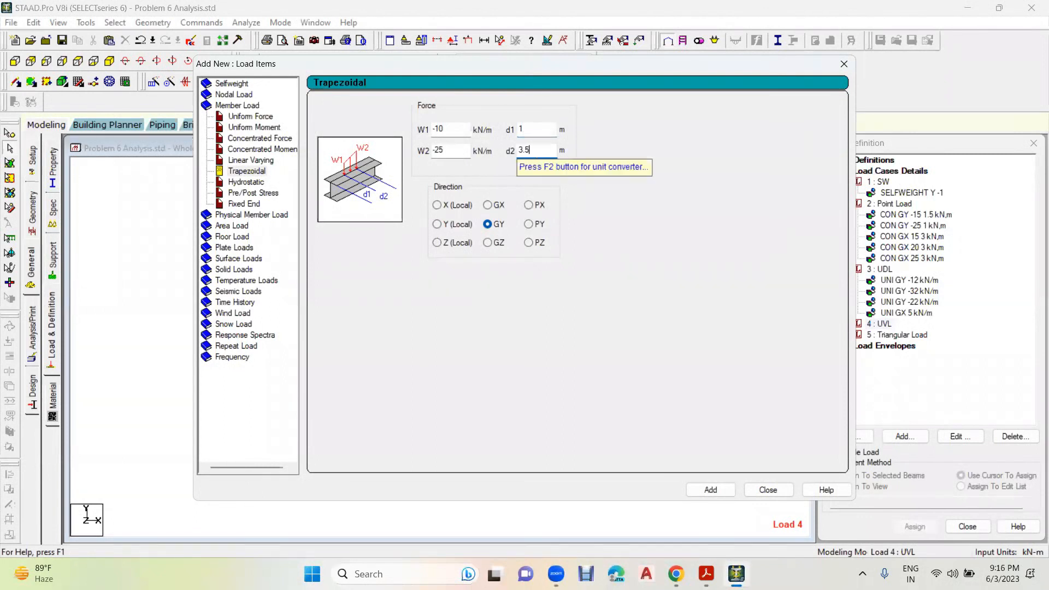
{"action": "left_click", "coordinate": [710, 490]}
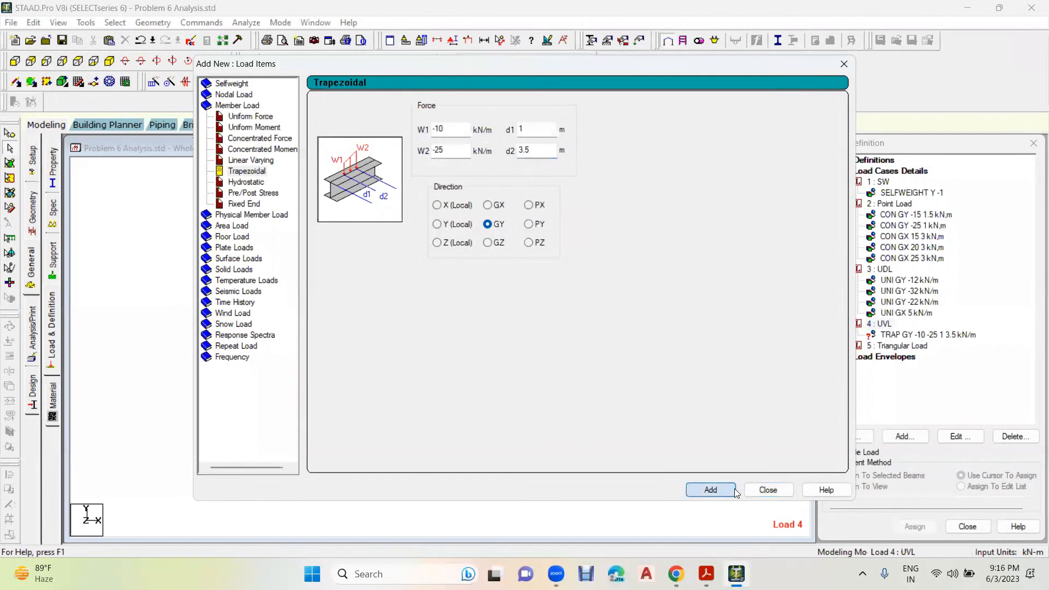
{"action": "left_click", "coordinate": [768, 489]}
- Assign the trapezoidal GY load of the UVL case to the beam between the third and fourth columns at the lowest pin-supported level
{"action": "left_click", "coordinate": [927, 334]}
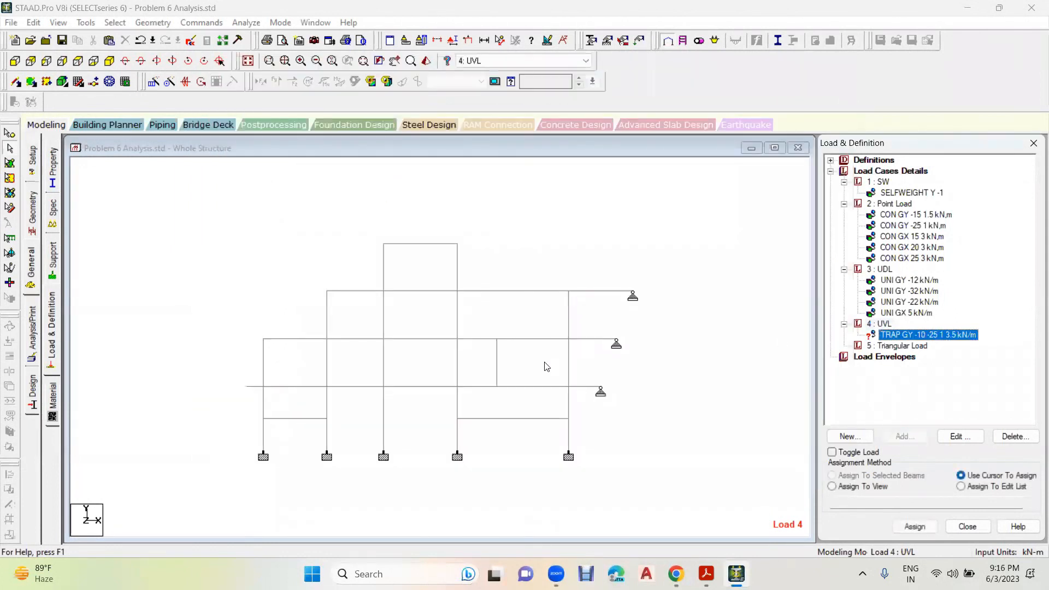
{"action": "left_click", "coordinate": [437, 388]}
{"action": "left_click", "coordinate": [832, 476]}
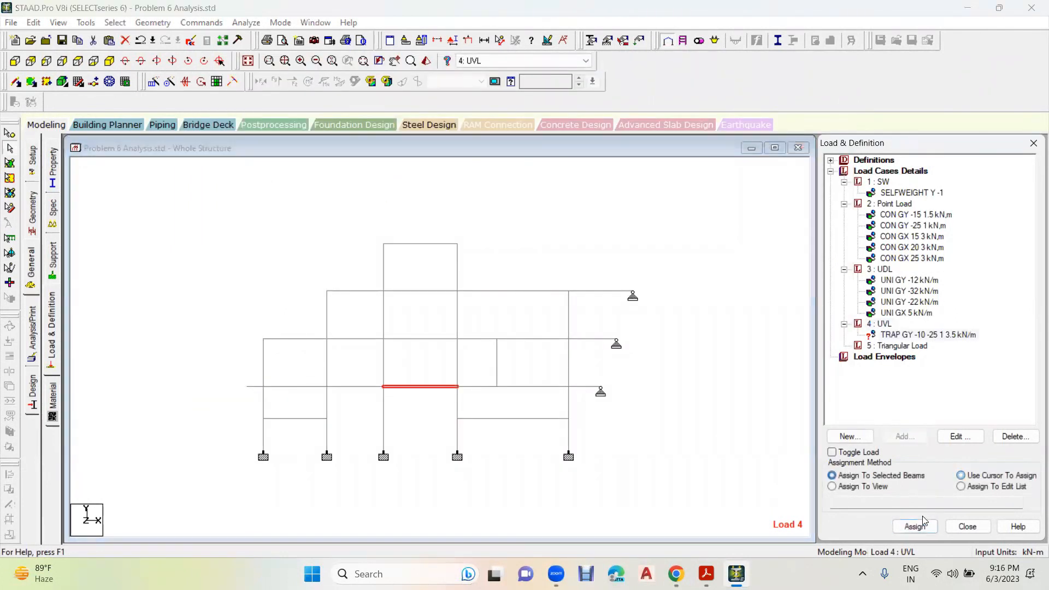
{"action": "left_click", "coordinate": [915, 527]}
{"action": "left_click", "coordinate": [955, 376]}
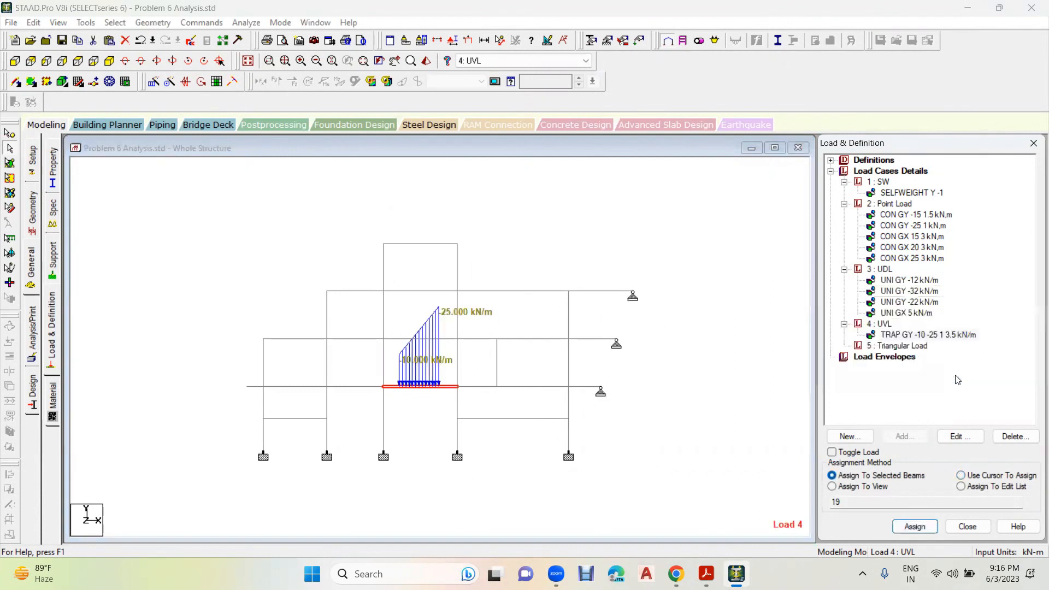
{"action": "left_click", "coordinate": [747, 408]}
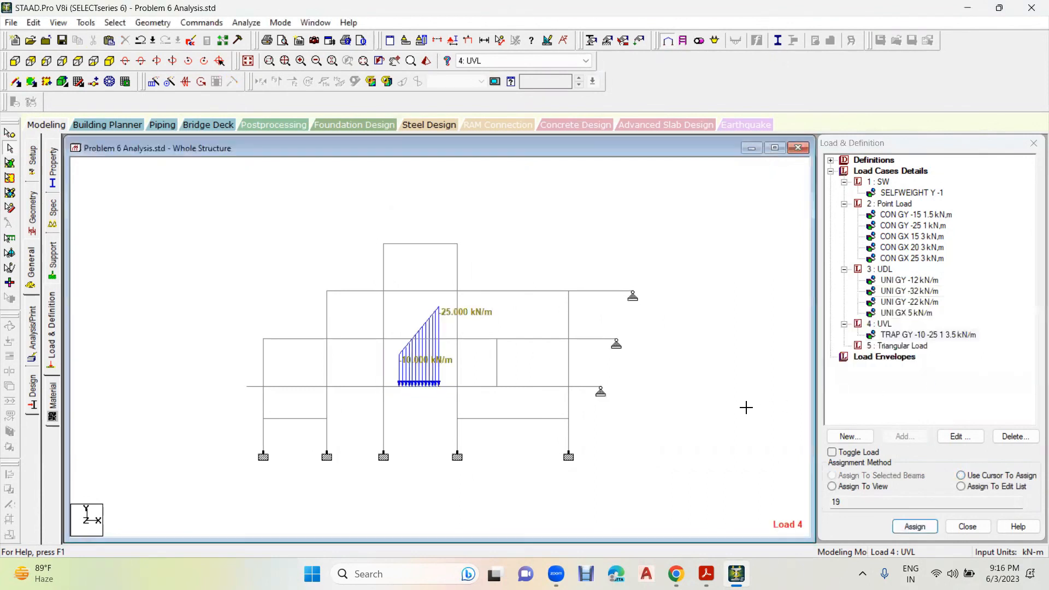
- Add a linear varying member load in local Y with triangular peak W3 -35 kN/m to the Triangular Load case, allowing the auto-save
{"action": "left_click", "coordinate": [902, 346]}
{"action": "left_click", "coordinate": [906, 436]}
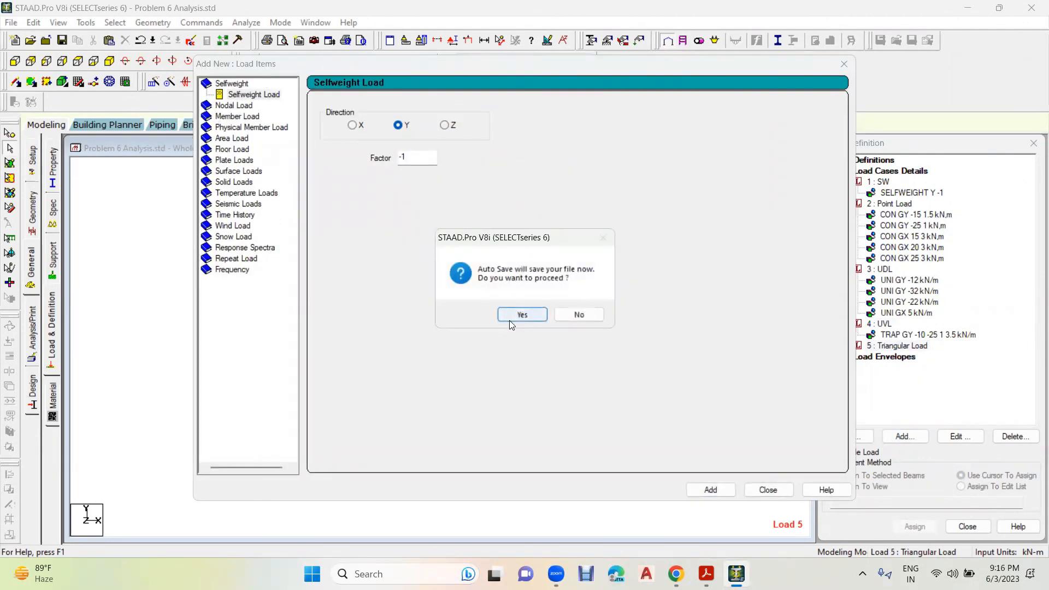
{"action": "left_click", "coordinate": [520, 313]}
{"action": "left_click", "coordinate": [440, 301]}
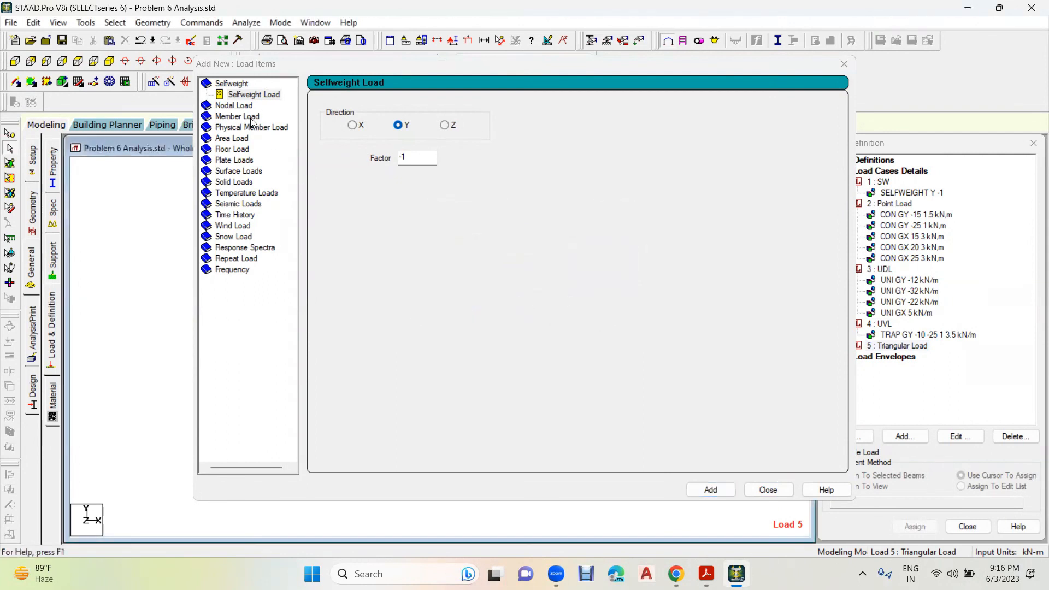
{"action": "left_click", "coordinate": [250, 117]}
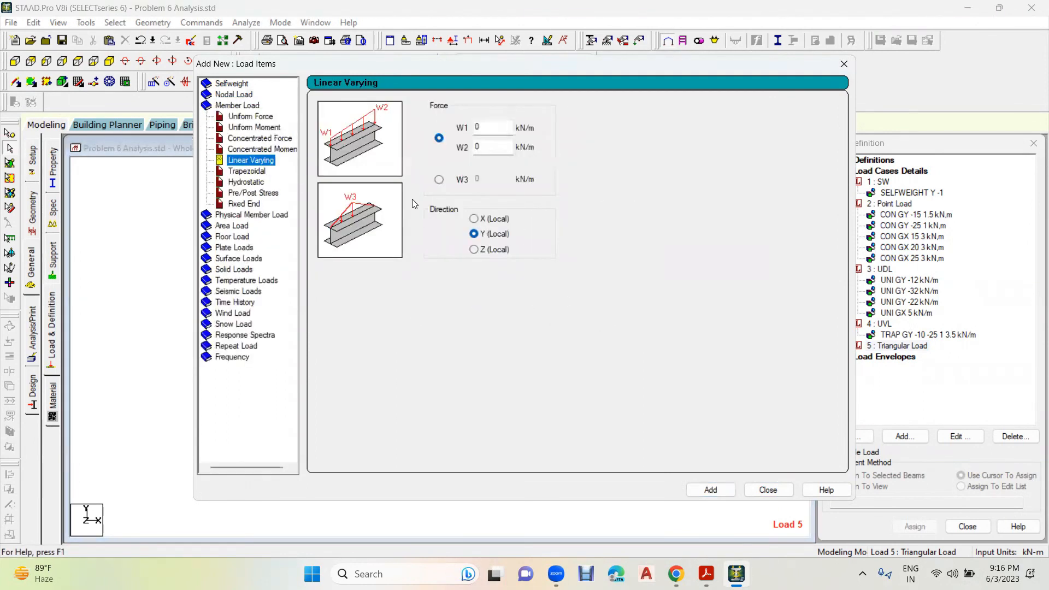
{"action": "left_click", "coordinate": [439, 179]}
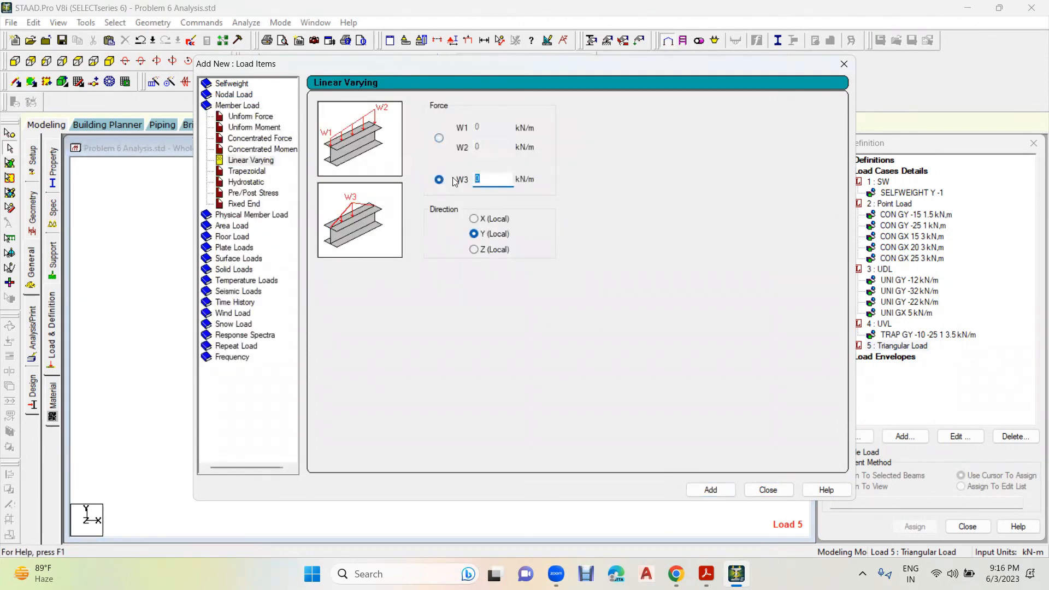
{"action": "left_click", "coordinate": [710, 490]}
{"action": "left_click", "coordinate": [768, 489]}
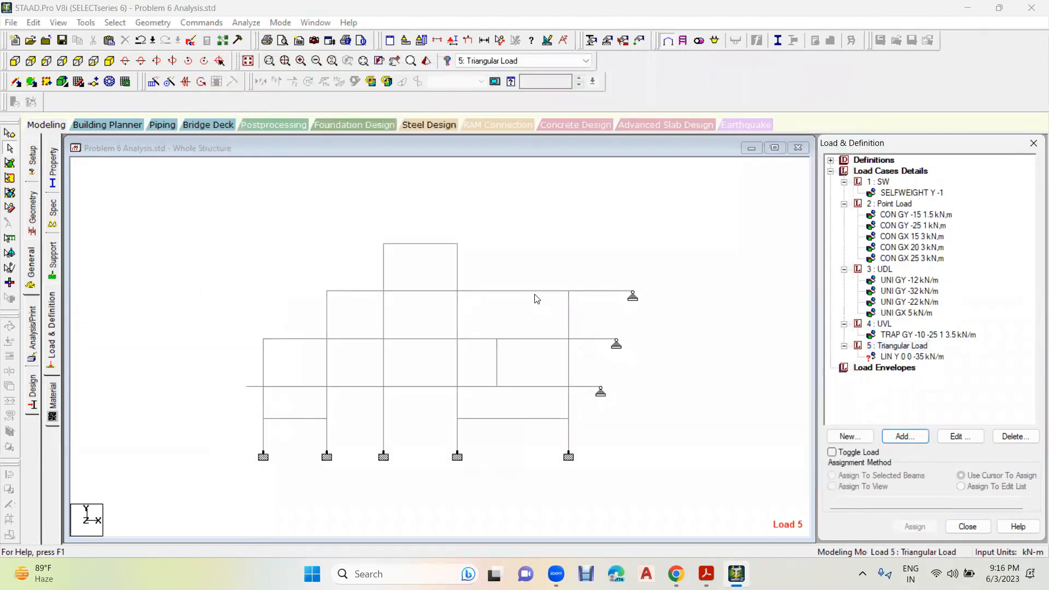